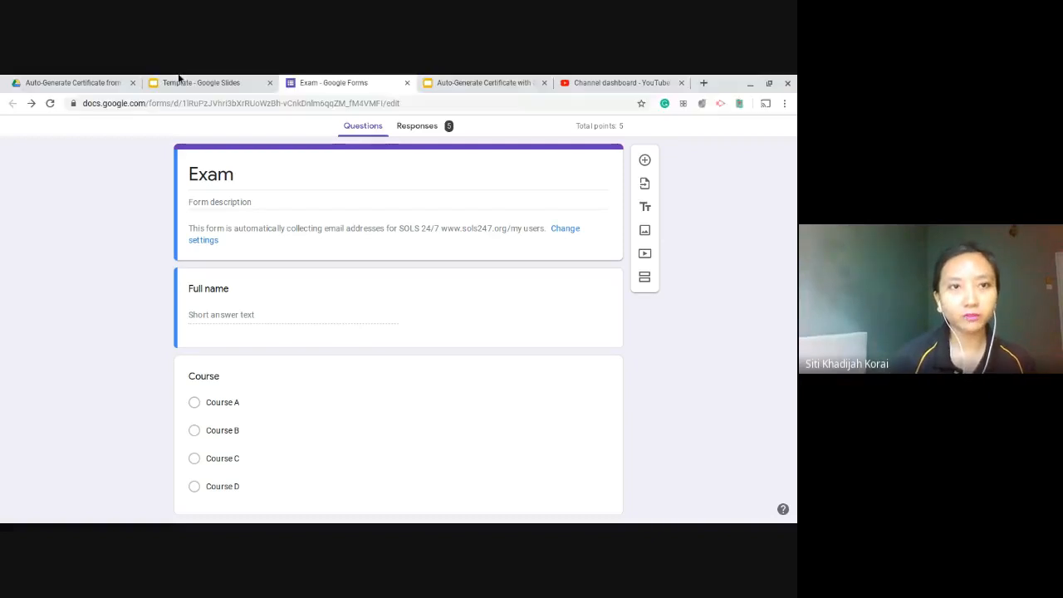
Switch to the Auto-Generate Certificate from Google Forms folder in Google Drive and browse its files
left_click(74, 83)
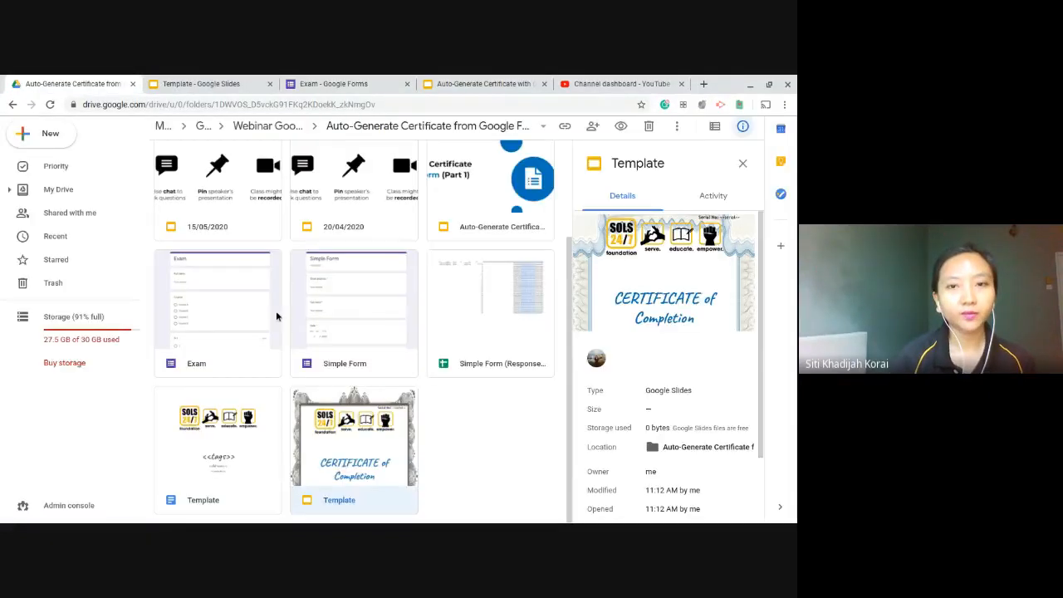
left_click(495, 471)
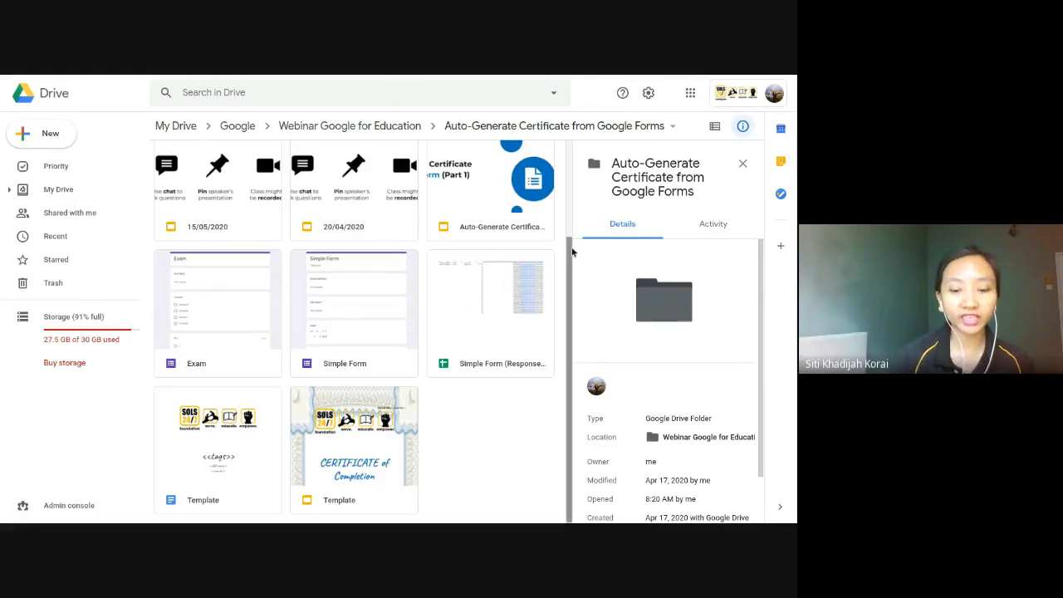
left_click_drag(571, 252, 565, 156)
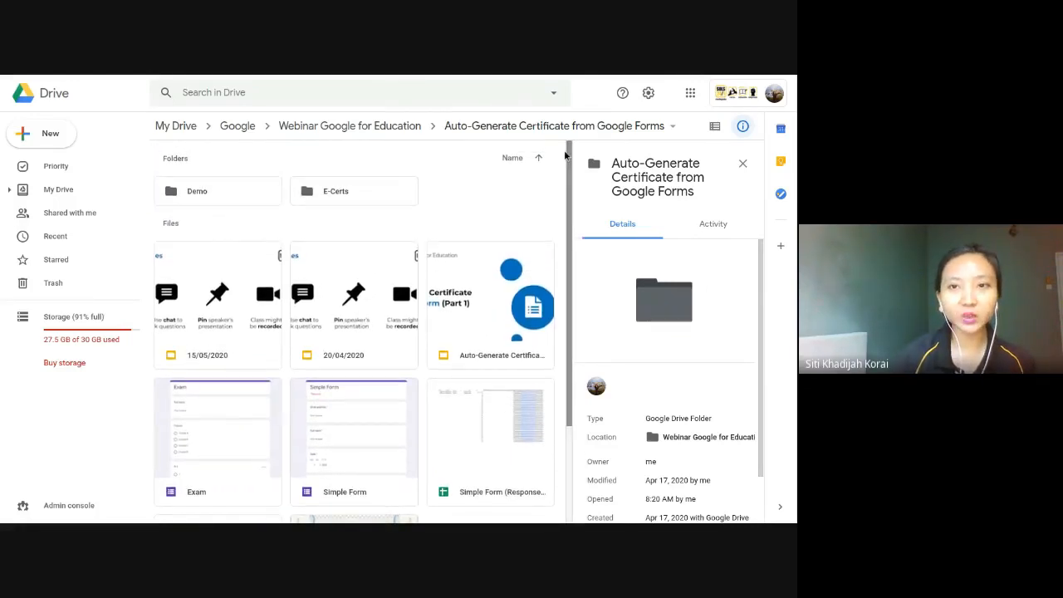
scroll(569, 249, "down", 2)
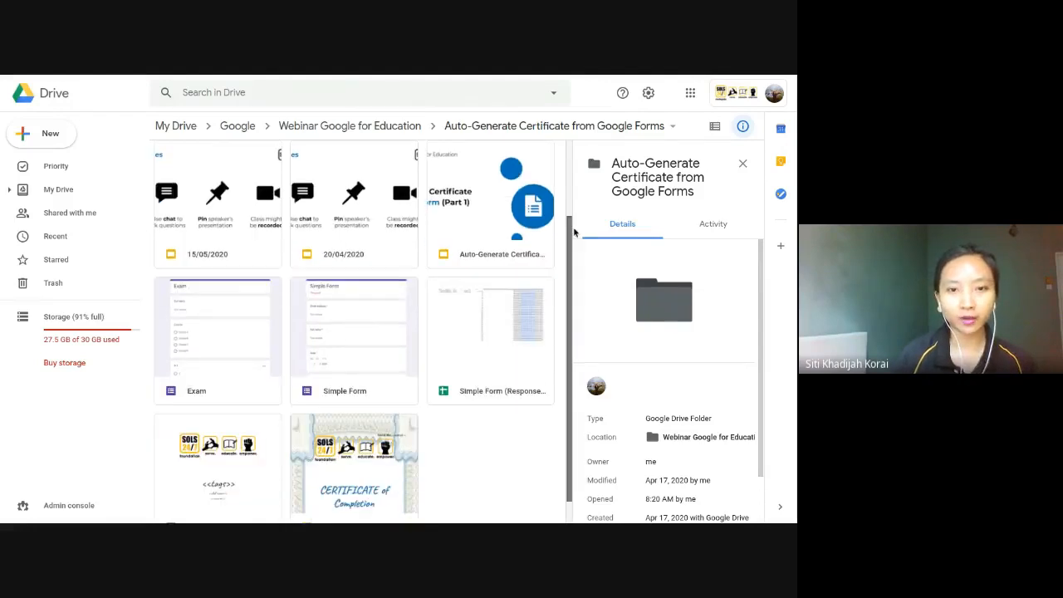
left_click(40, 133)
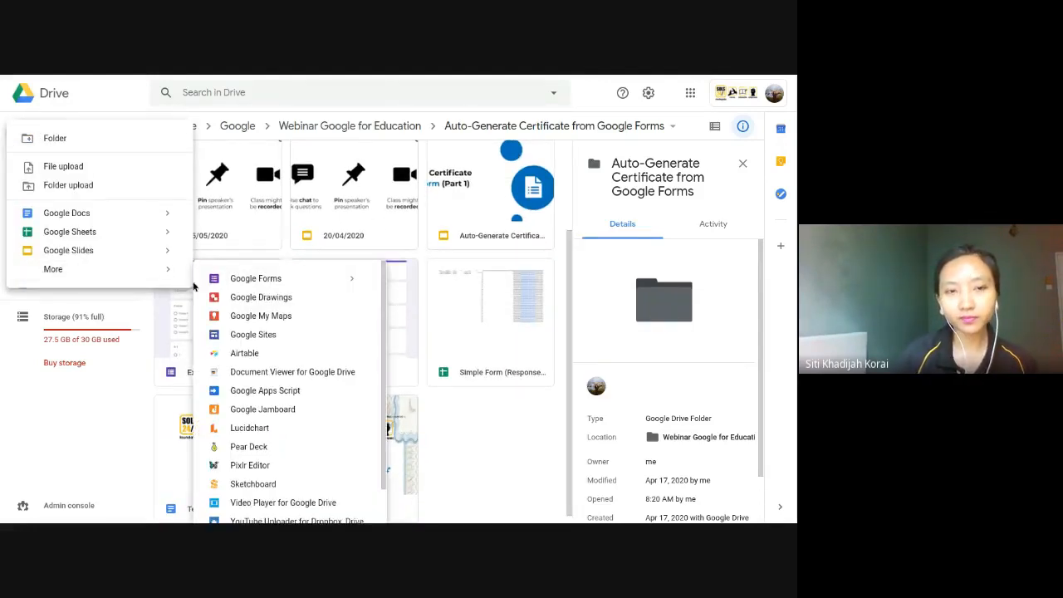
mouse_move(167, 274)
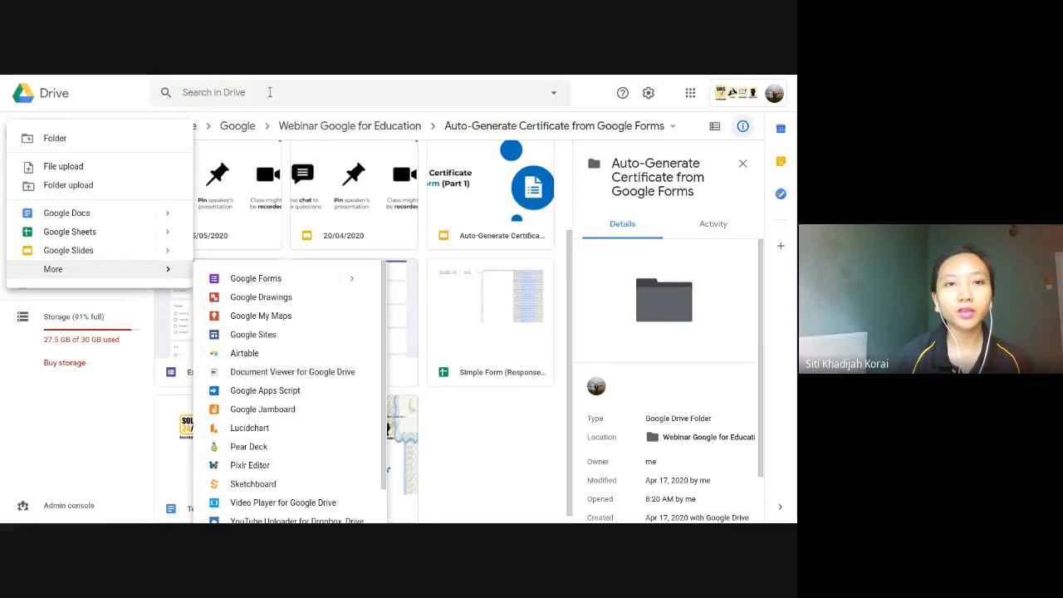
left_click(308, 83)
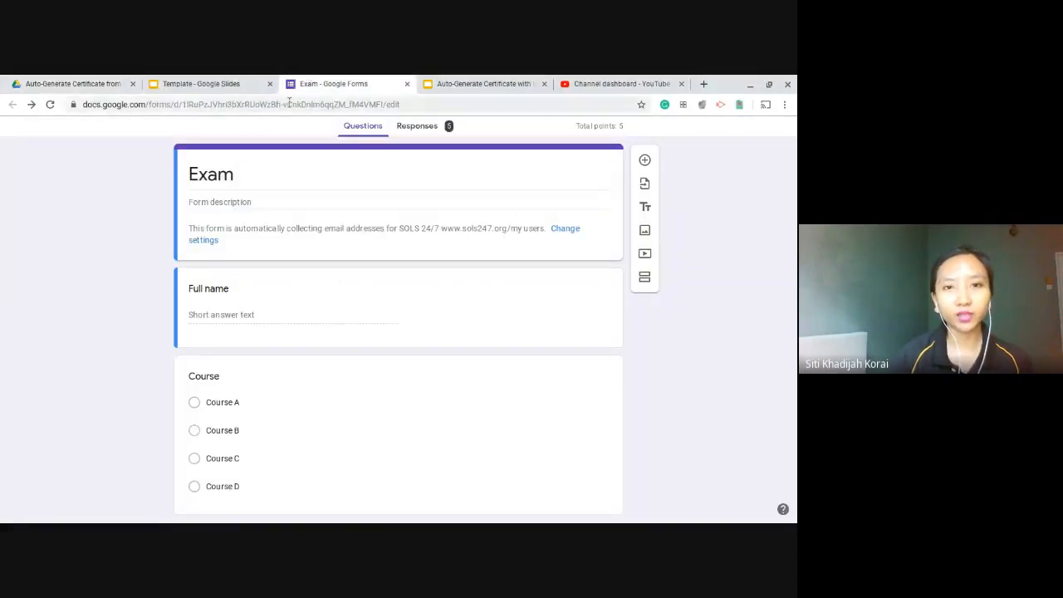
left_click(97, 83)
Create a new blank Google Form in the Auto-Generate Certificate from Google Forms folder
left_click(41, 132)
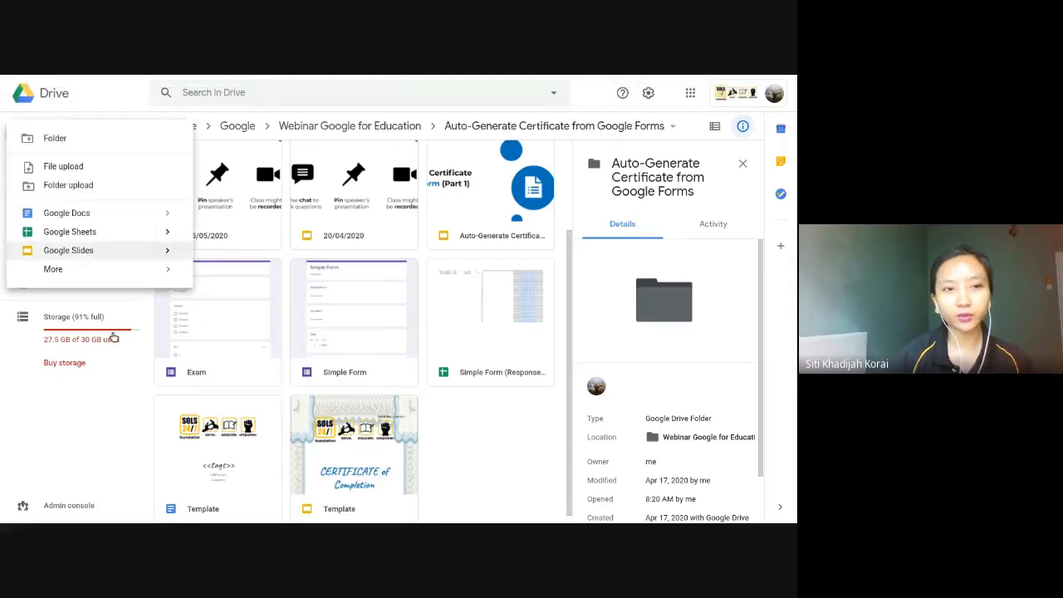
mouse_move(126, 274)
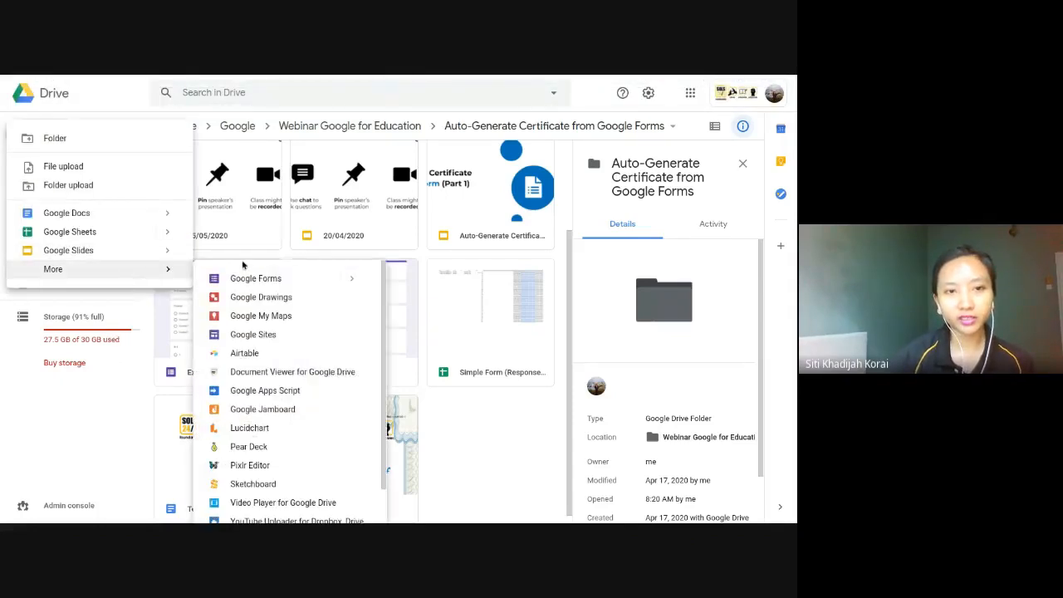
left_click(250, 288)
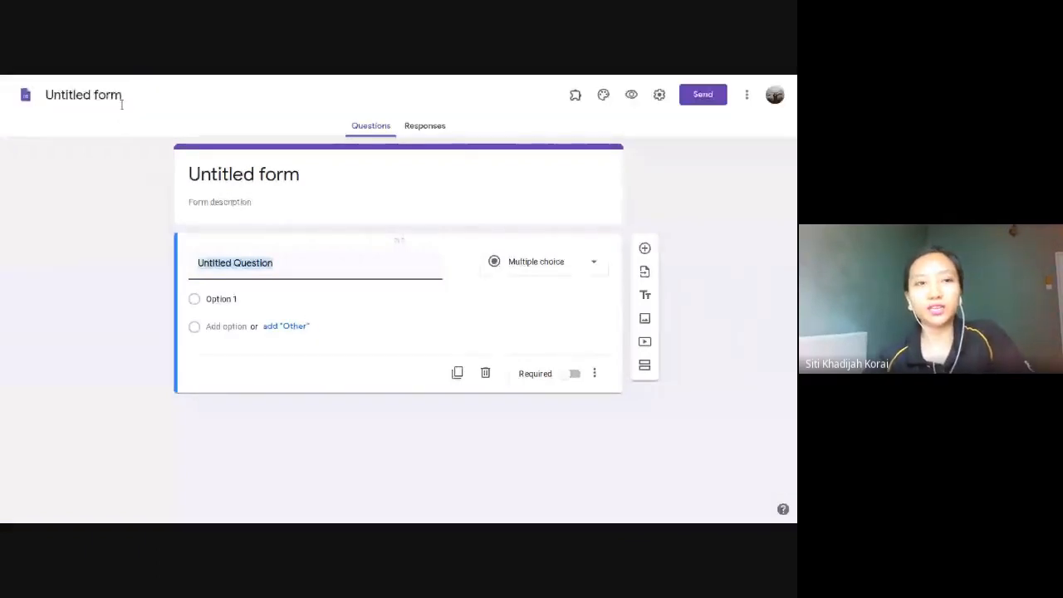
Name the form Test and title its first question "Full name" as a short answer question
left_click(121, 98)
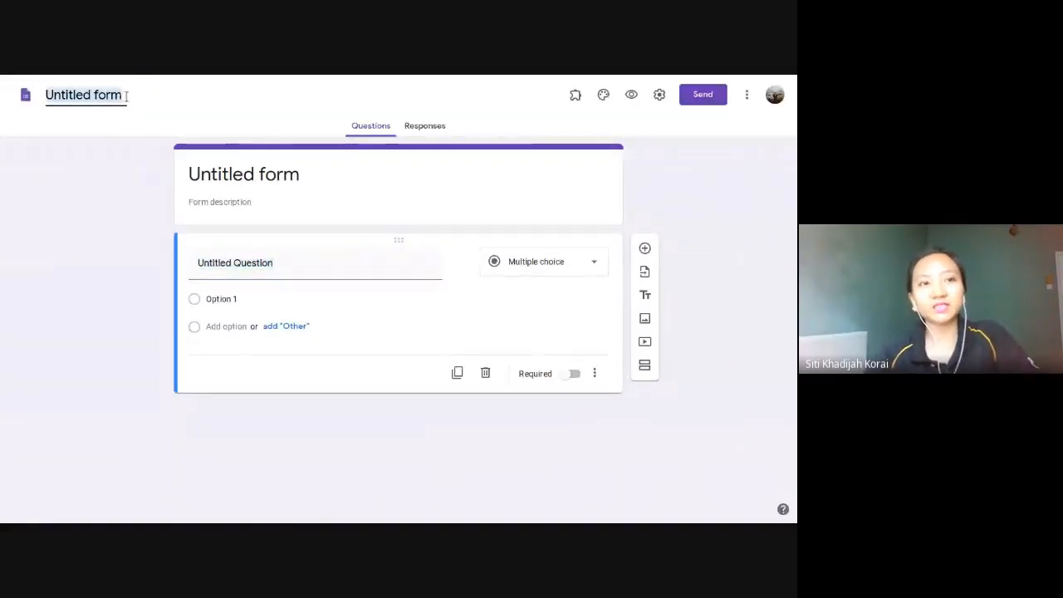
type("Test")
left_click(115, 220)
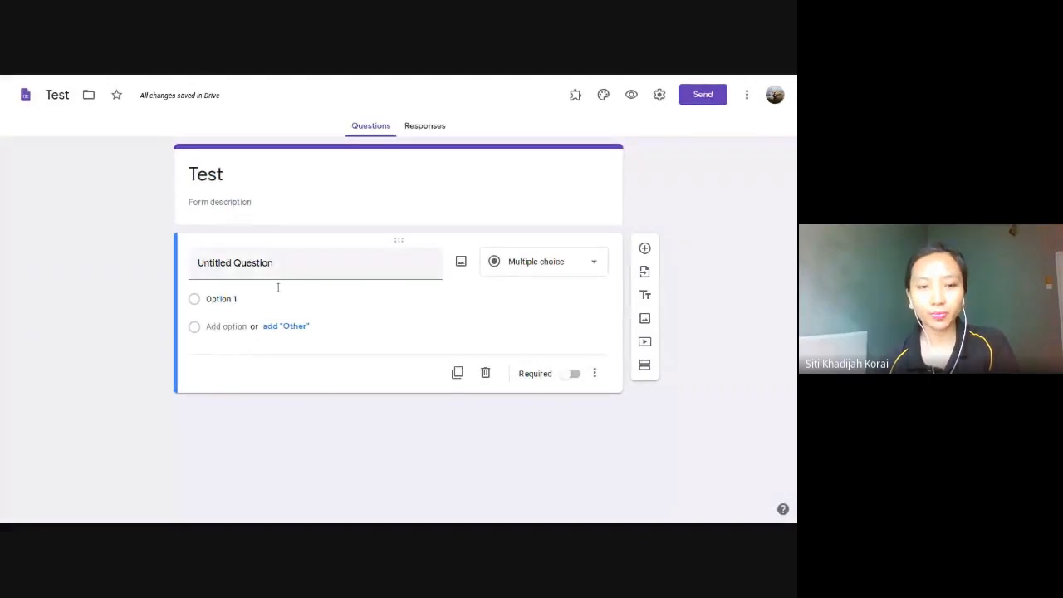
left_click(270, 263)
type("Full name")
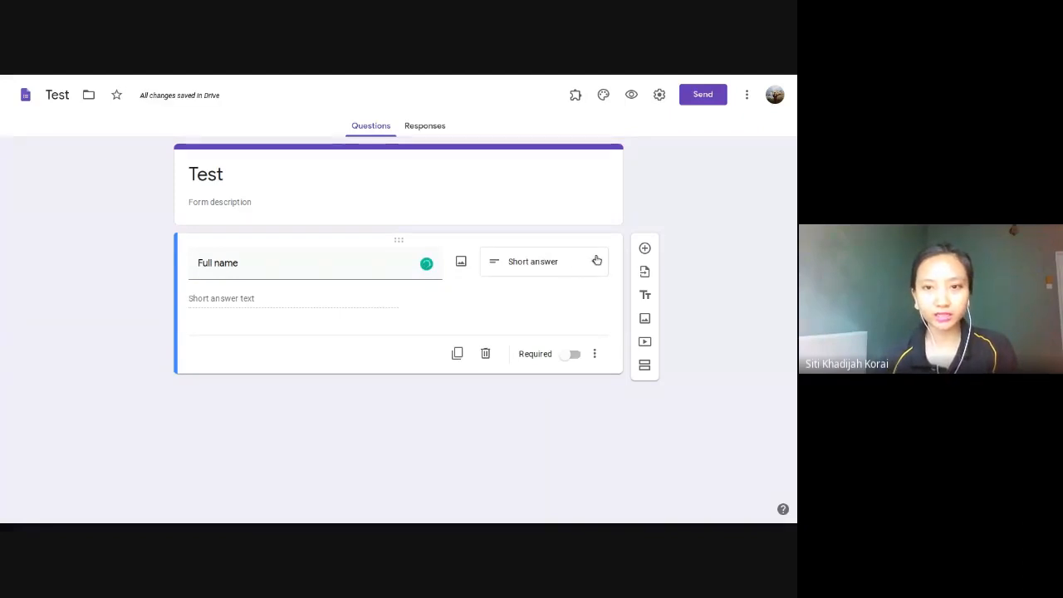
Add a multiple choice question titled "Course" with the options Course A, Course B, Course C and Course D
left_click(645, 249)
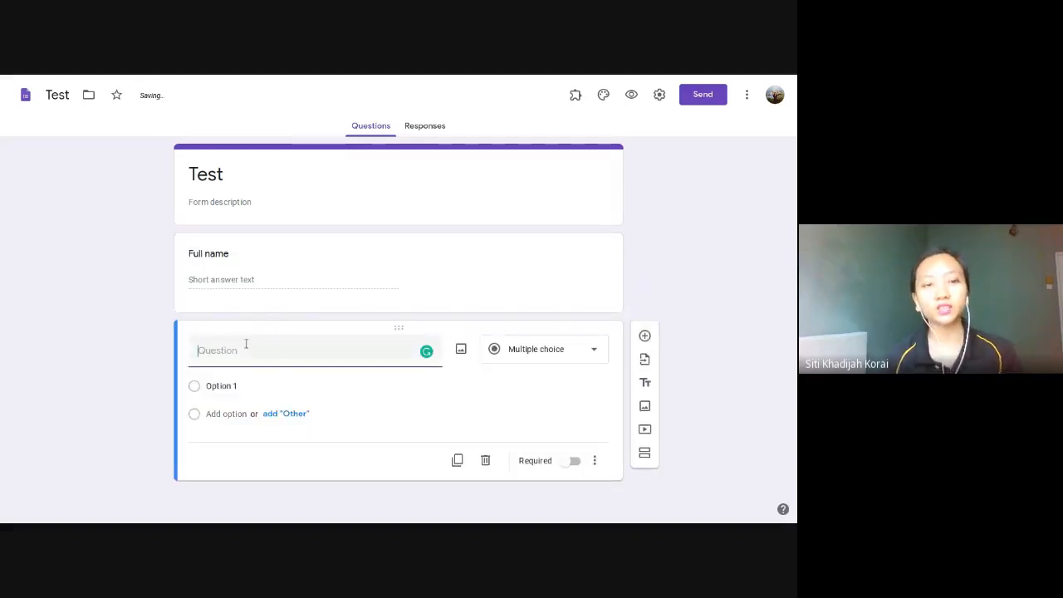
type("Course")
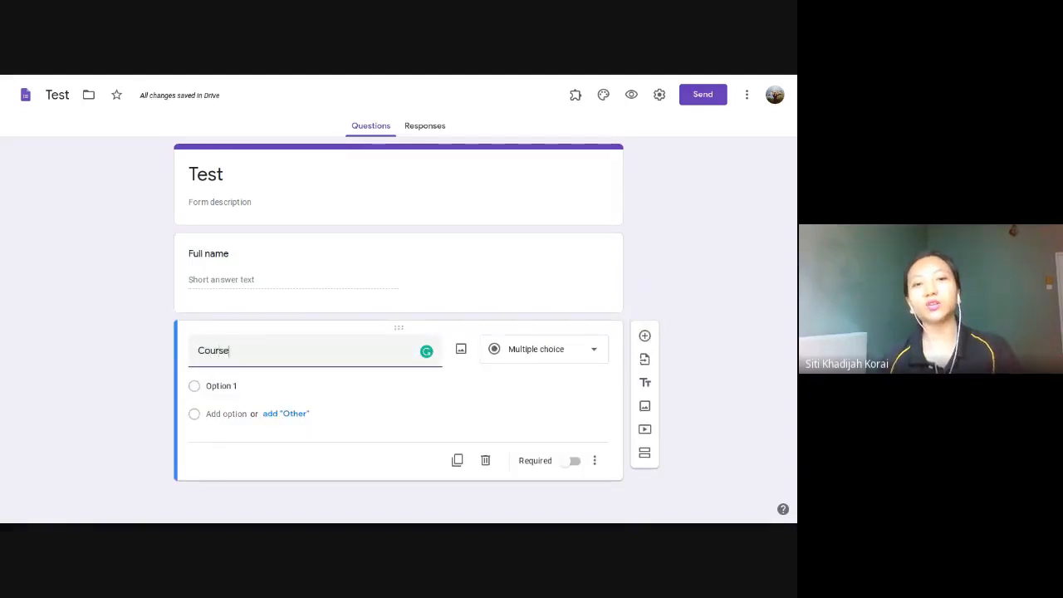
left_click(217, 385)
type("Course")
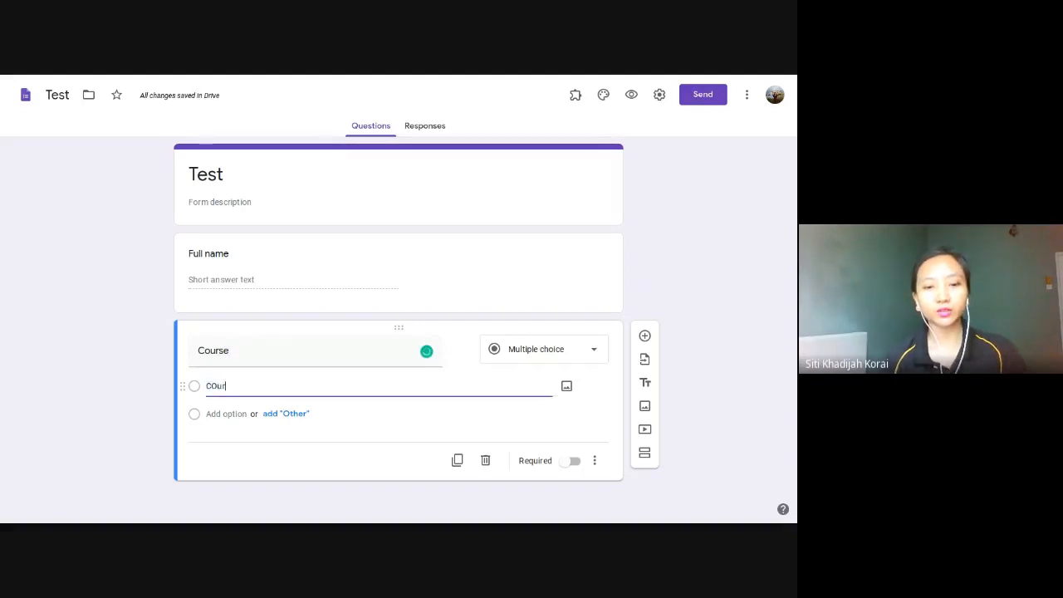
key("BackSpace")
key("BackSpace")
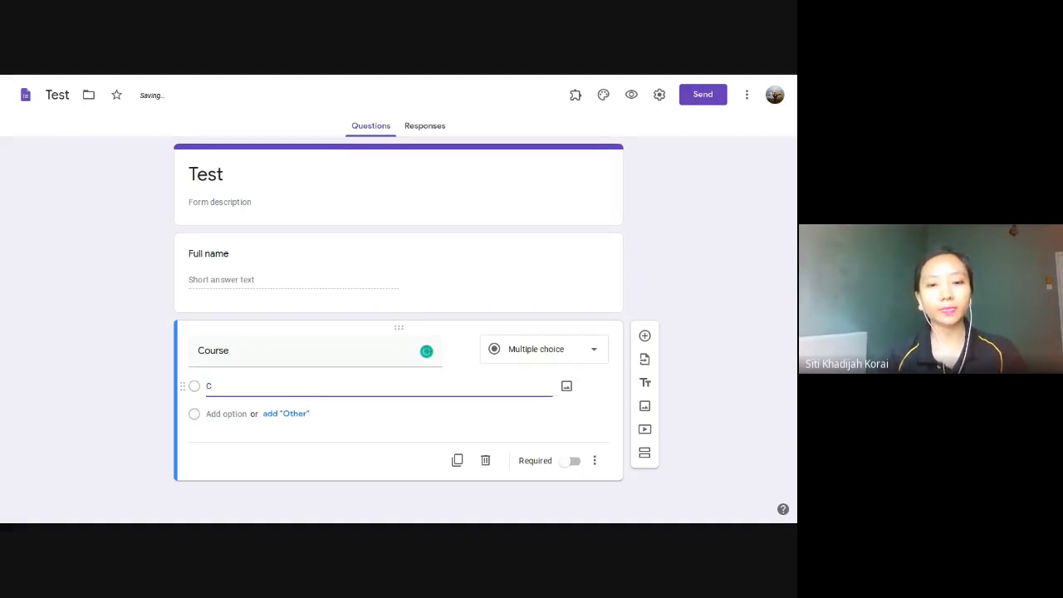
type("se A")
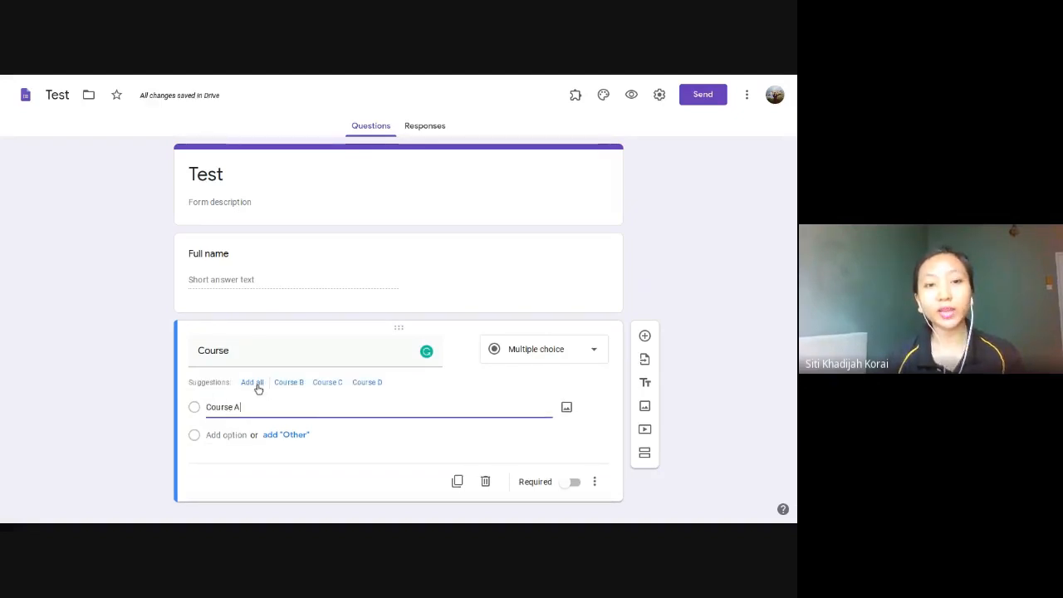
left_click(253, 383)
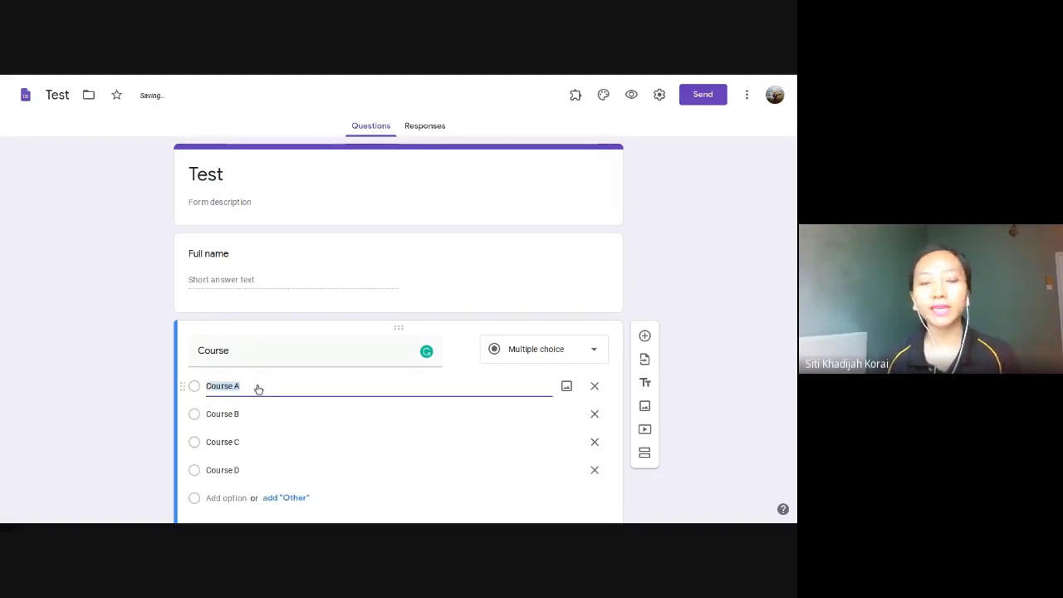
left_click(692, 233)
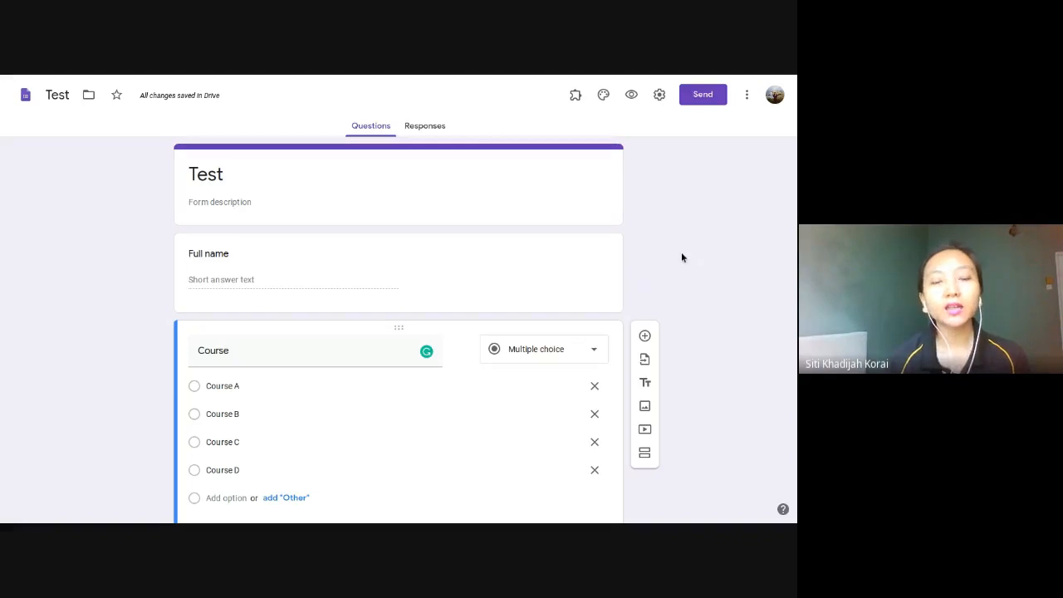
Add a date question titled "Date" below the Course question
scroll(681, 257, "down", 1)
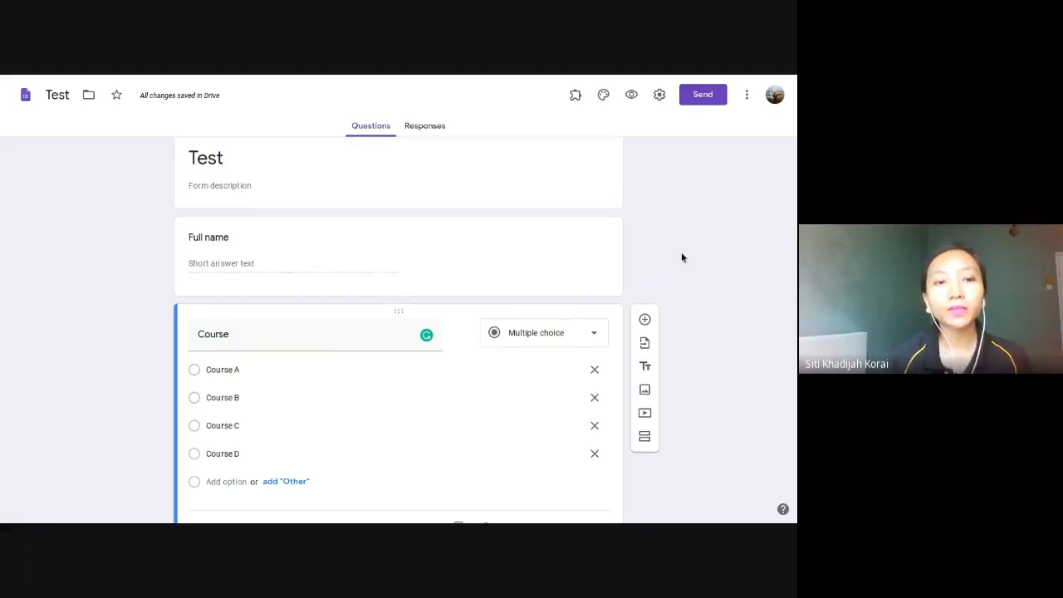
left_click(645, 315)
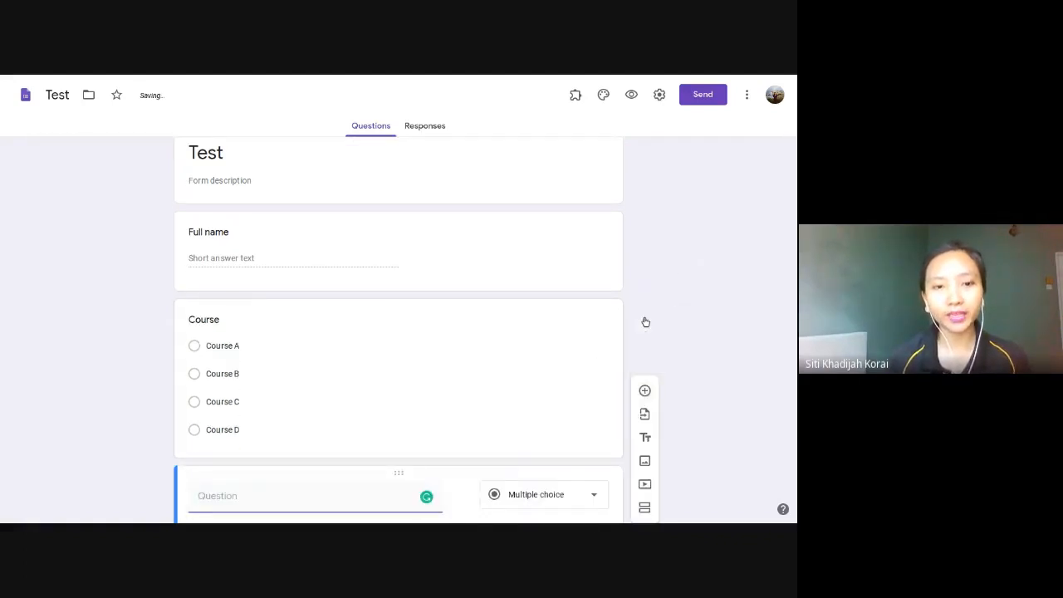
type("Date")
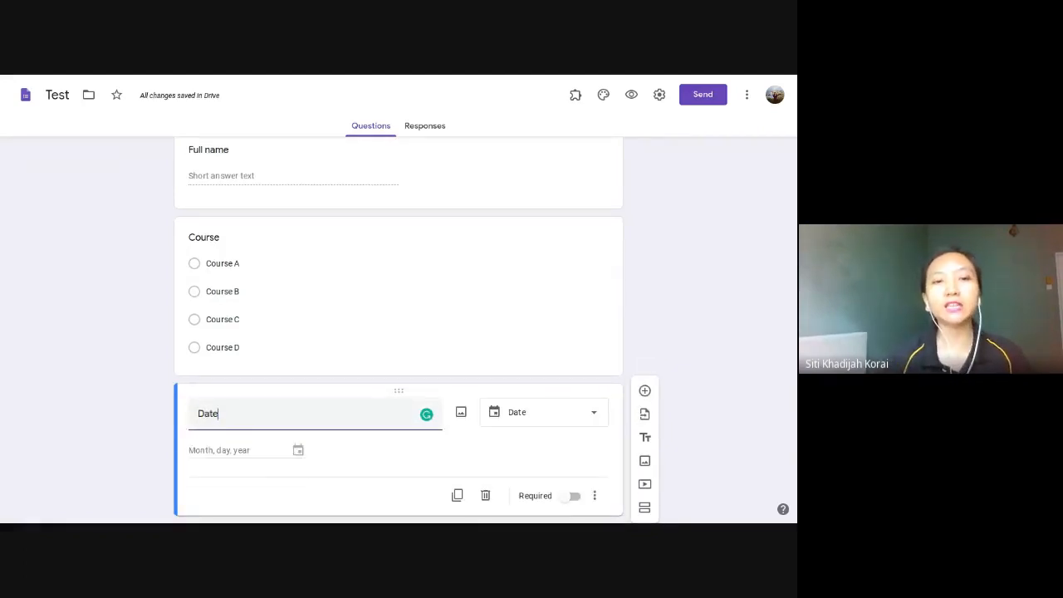
Review the Full name, Course and Date questions of the Test form
scroll(249, 380, "up", 1)
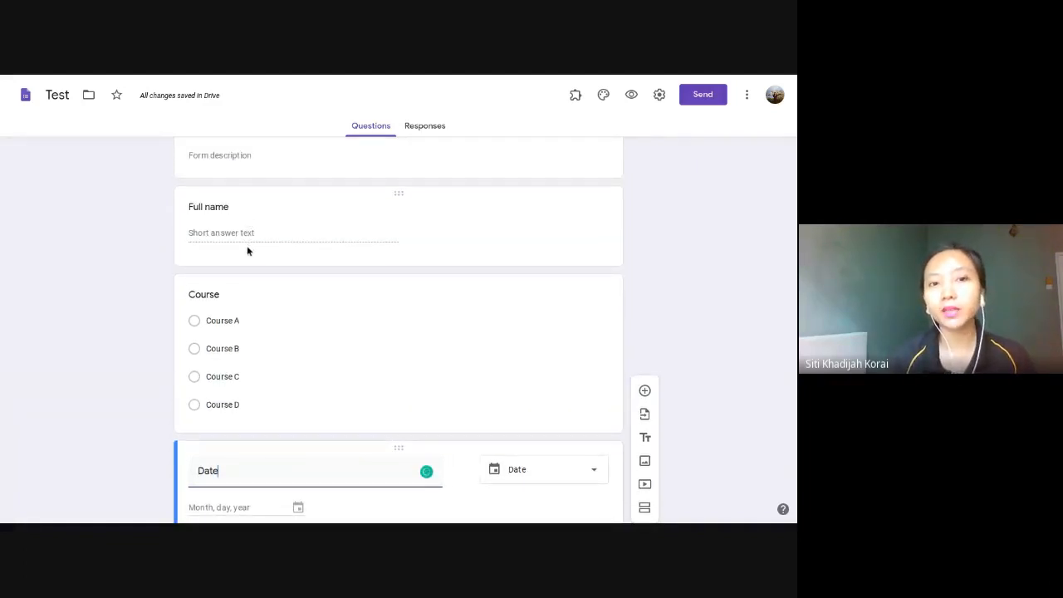
scroll(252, 312, "down", 2)
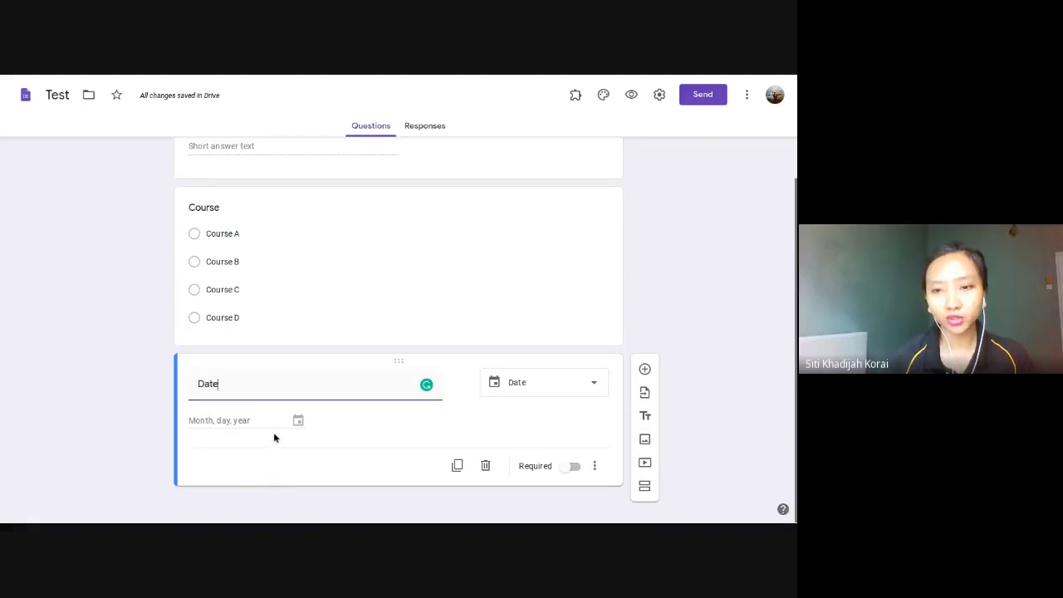
scroll(277, 427, "up", 2)
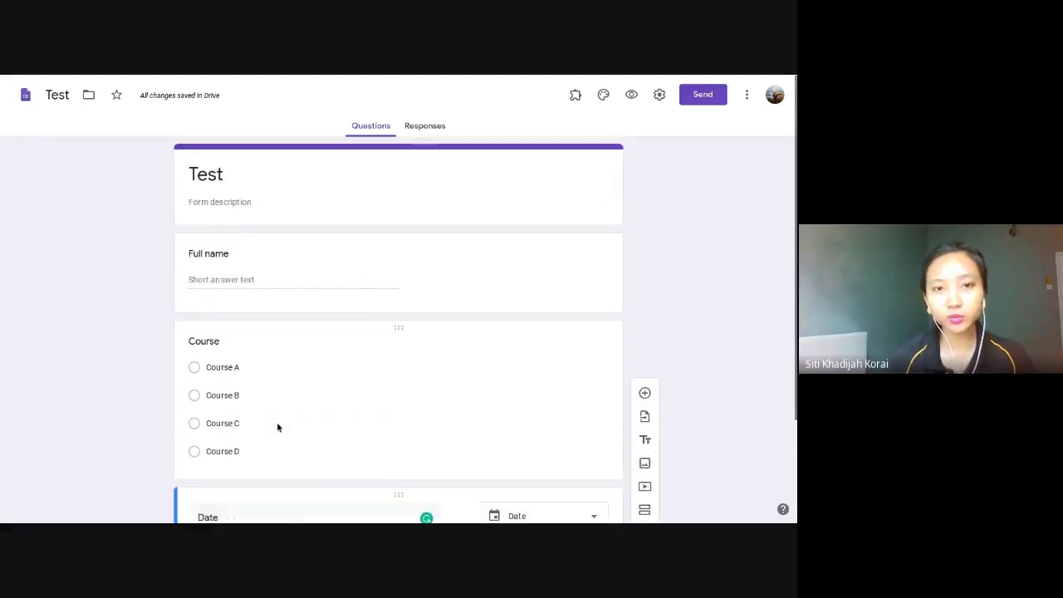
scroll(278, 427, "down", 2)
scroll(278, 427, "up", 1)
scroll(399, 332, "up", 1)
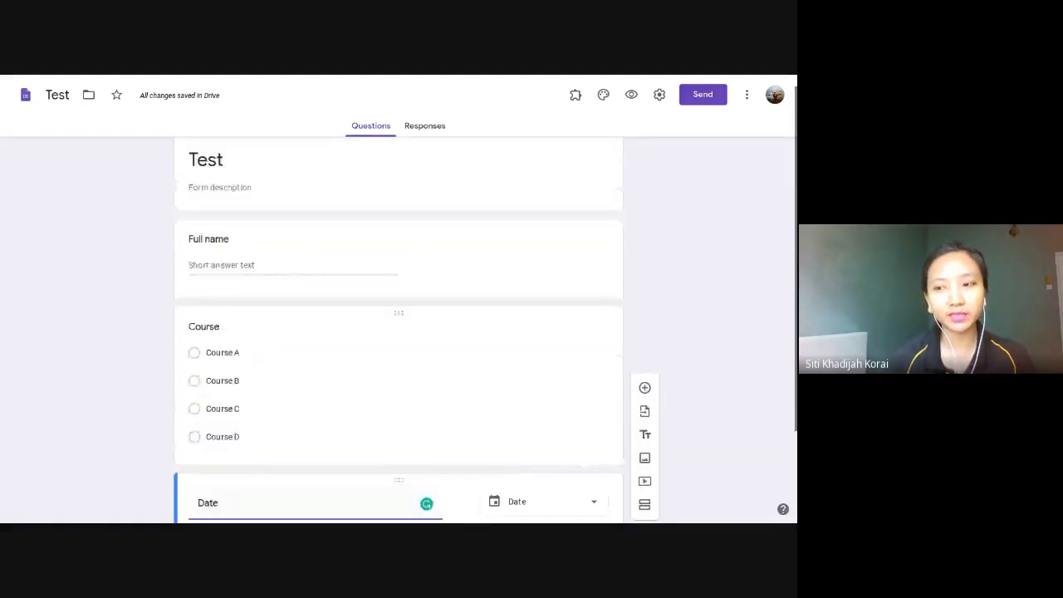
scroll(398, 333, "down", 2)
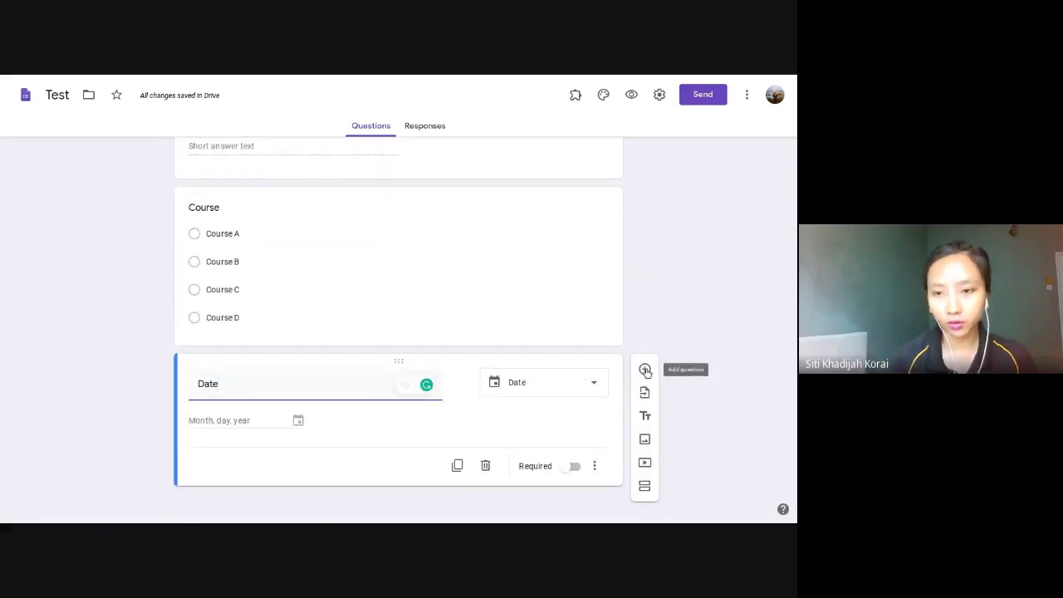
Examine the 1+1 and 2-1 multiple choice questions and their answer options in the Exam form as a model
mouse_move(236, 77)
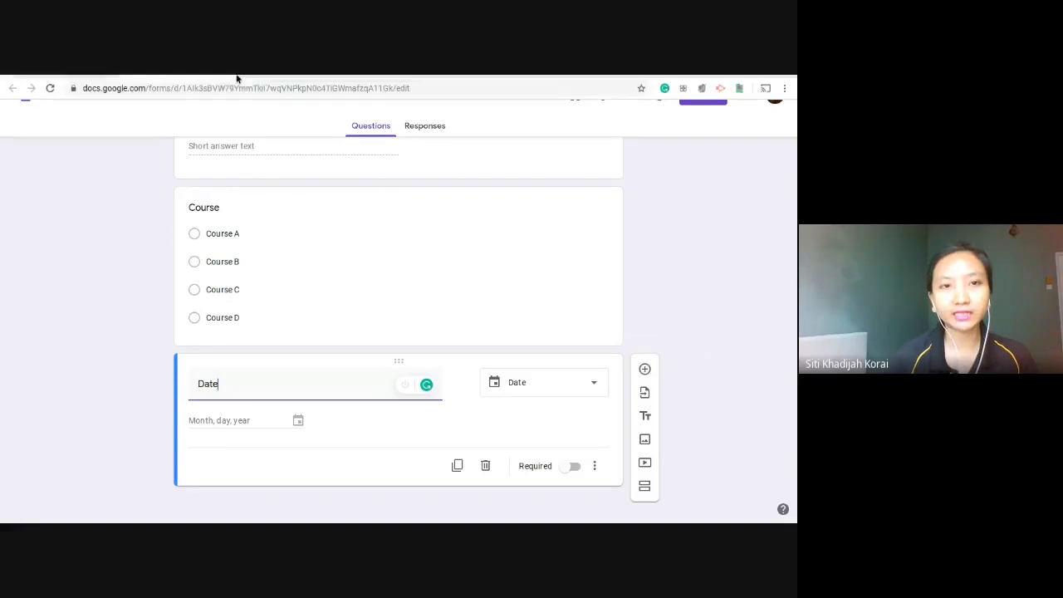
left_click(402, 83)
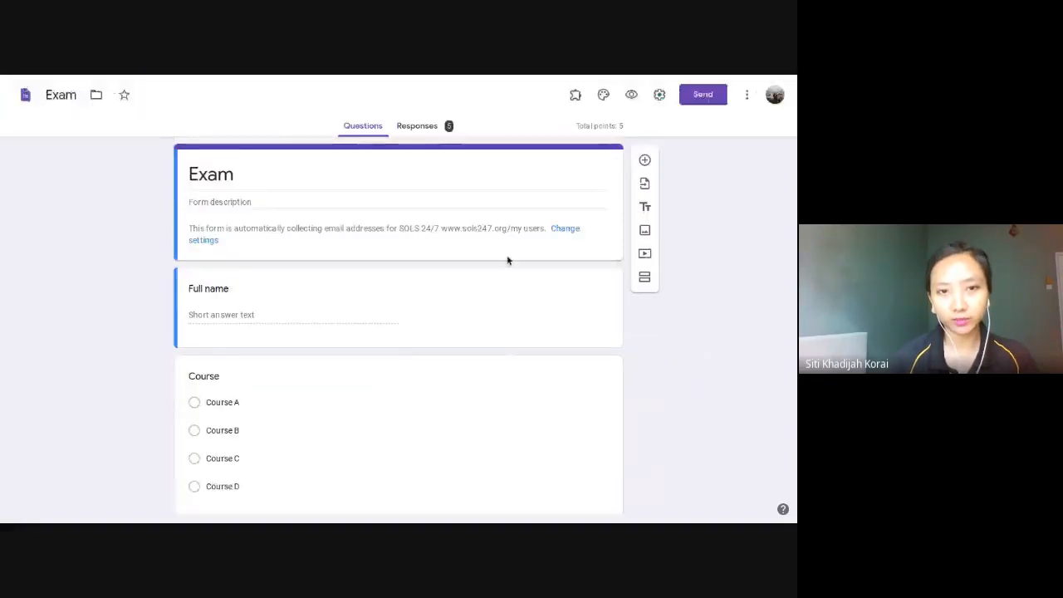
scroll(507, 259, "down", 4)
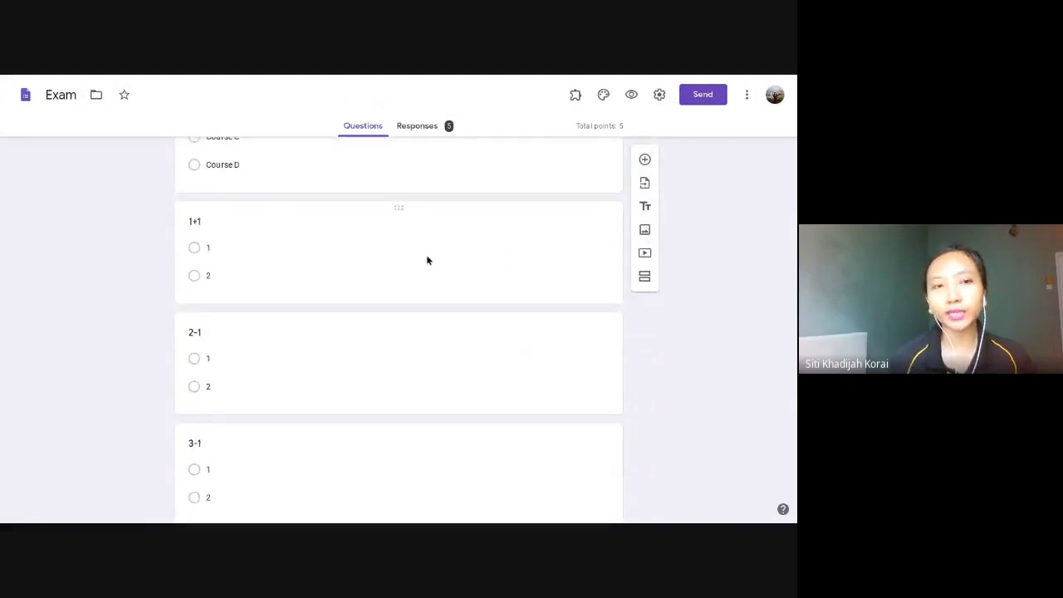
left_click(389, 262)
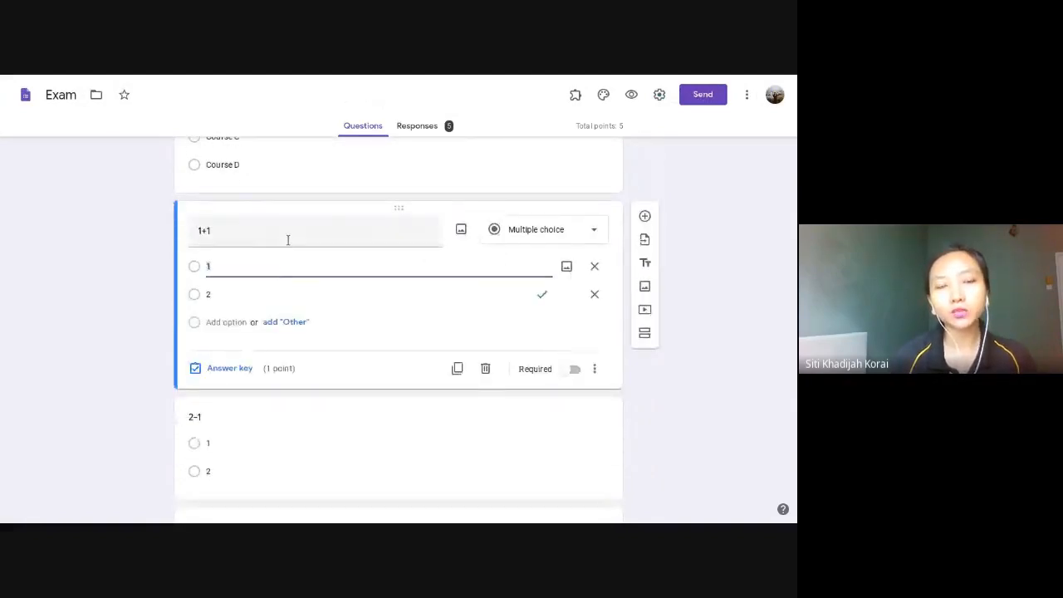
left_click(232, 272)
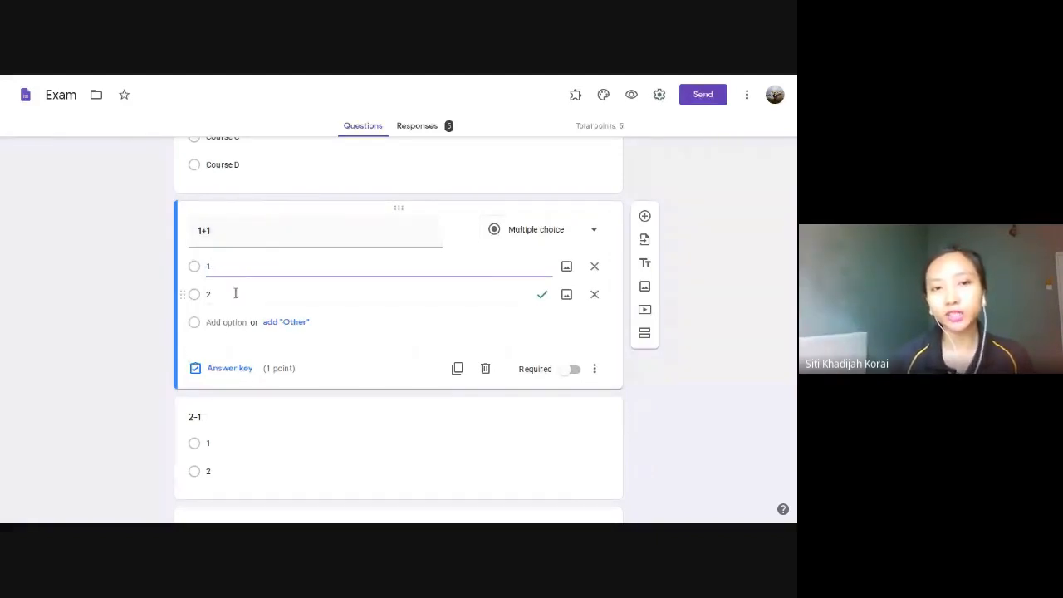
left_click(234, 295)
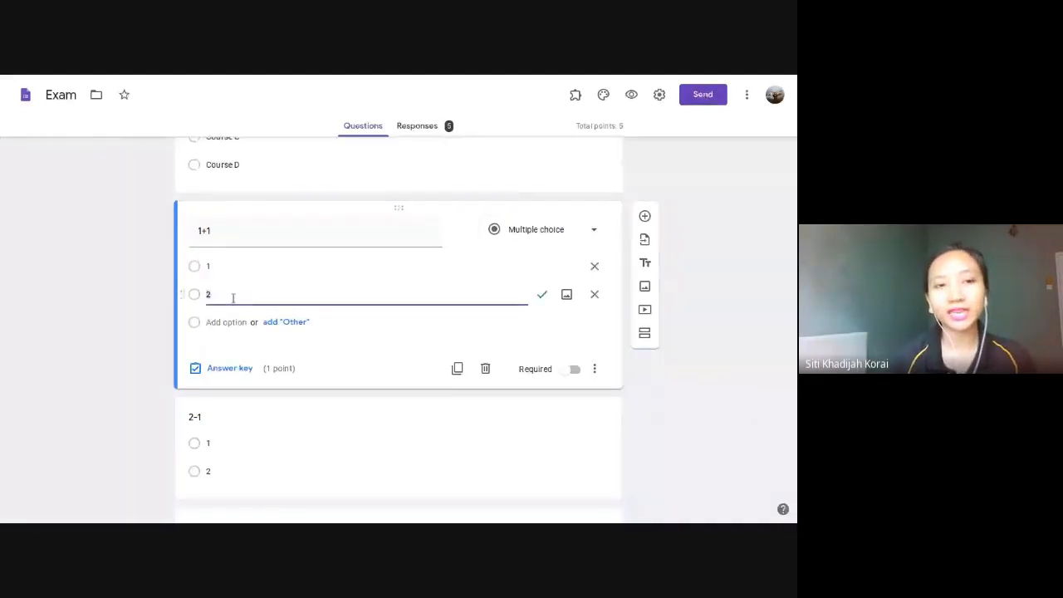
scroll(234, 298, "down", 2)
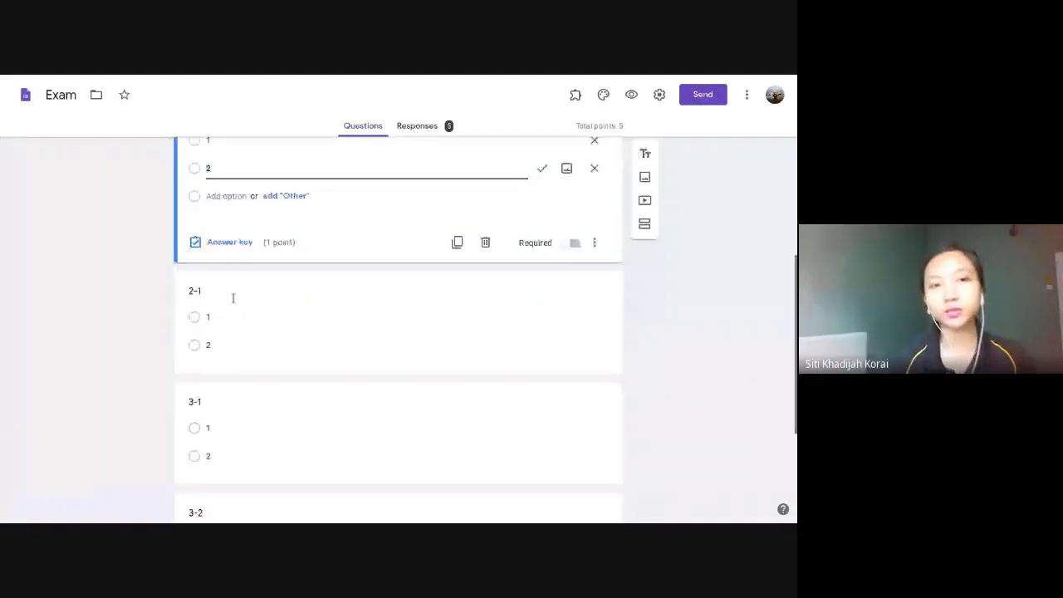
left_click(241, 310)
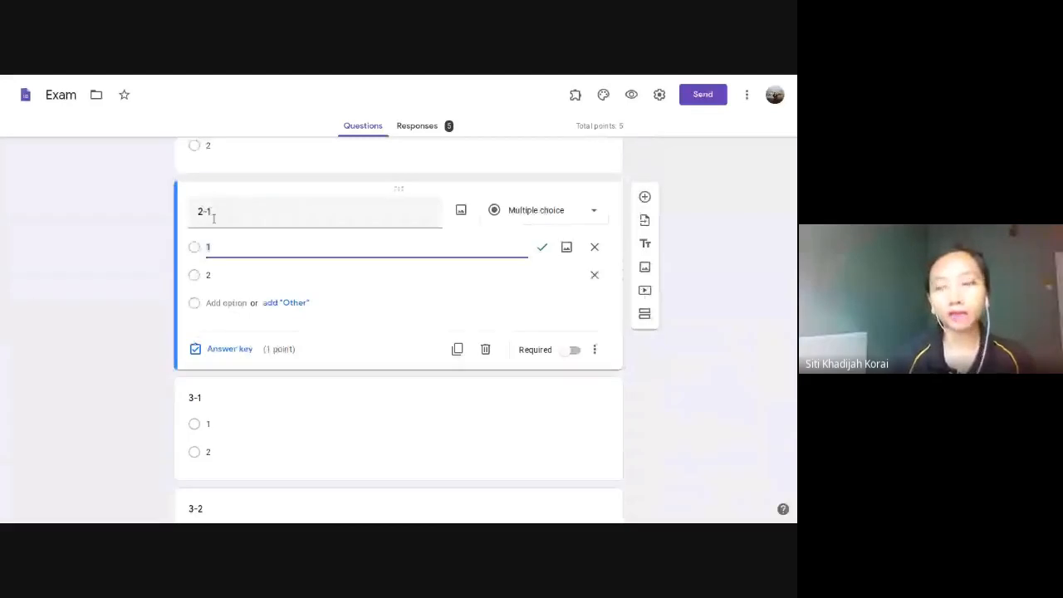
left_click(225, 276)
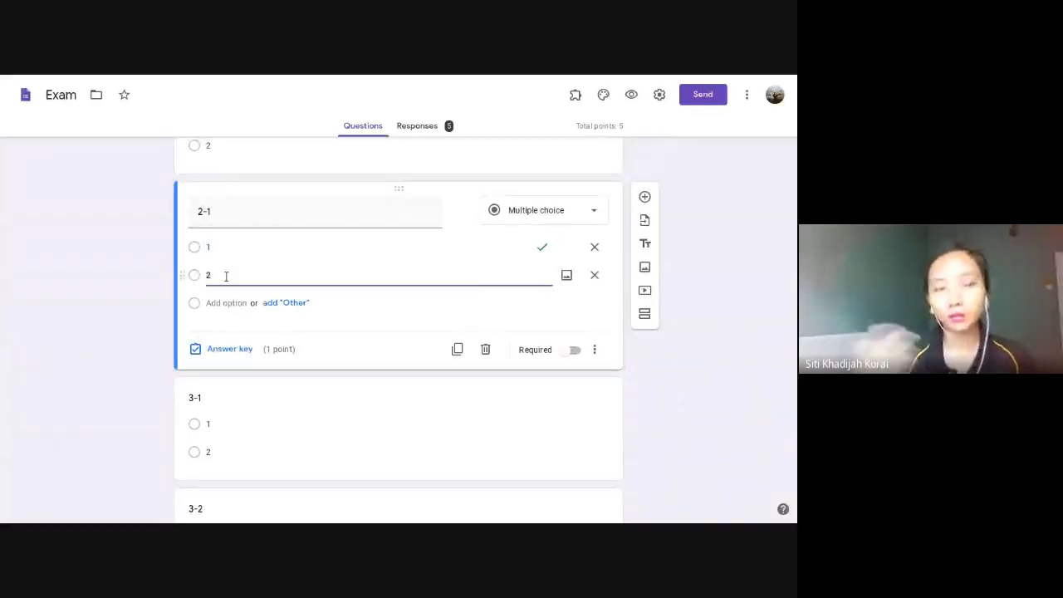
scroll(226, 349, "down", 3)
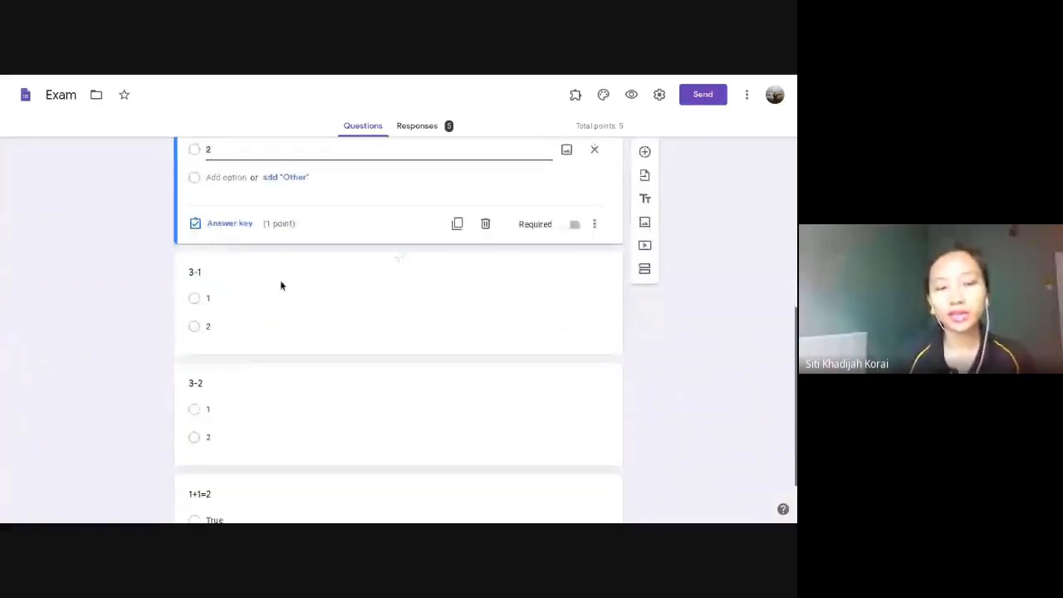
scroll(279, 285, "up", 2)
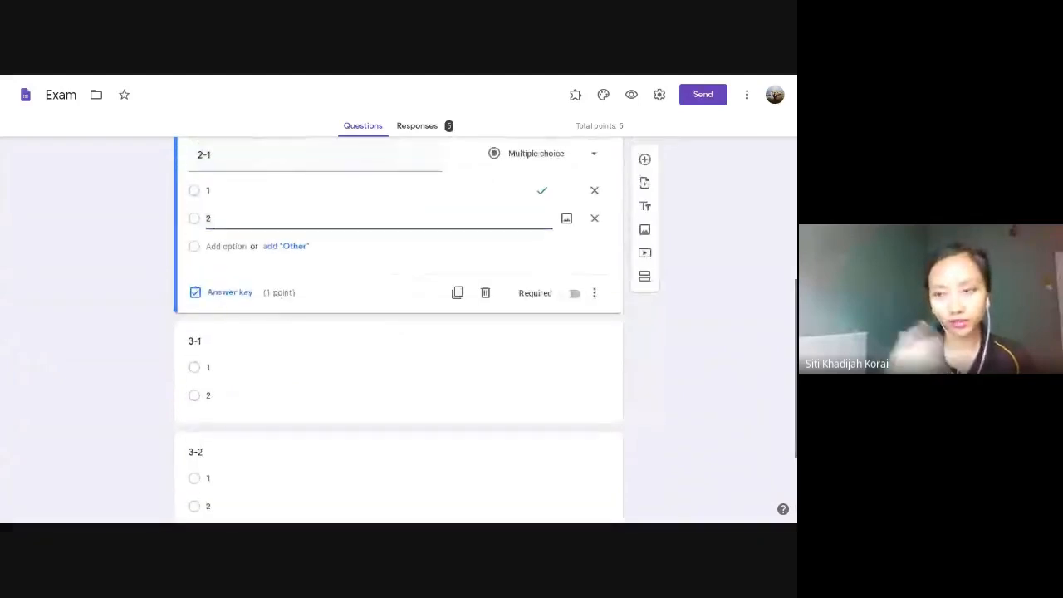
scroll(398, 332, "up", 4)
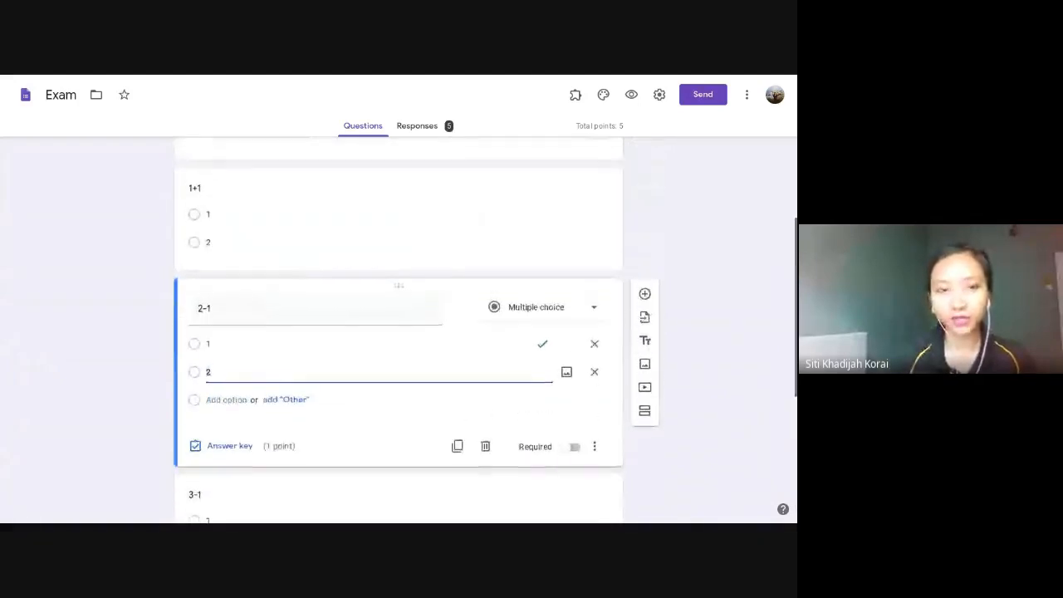
scroll(398, 332, "up", 1)
mouse_move(276, 78)
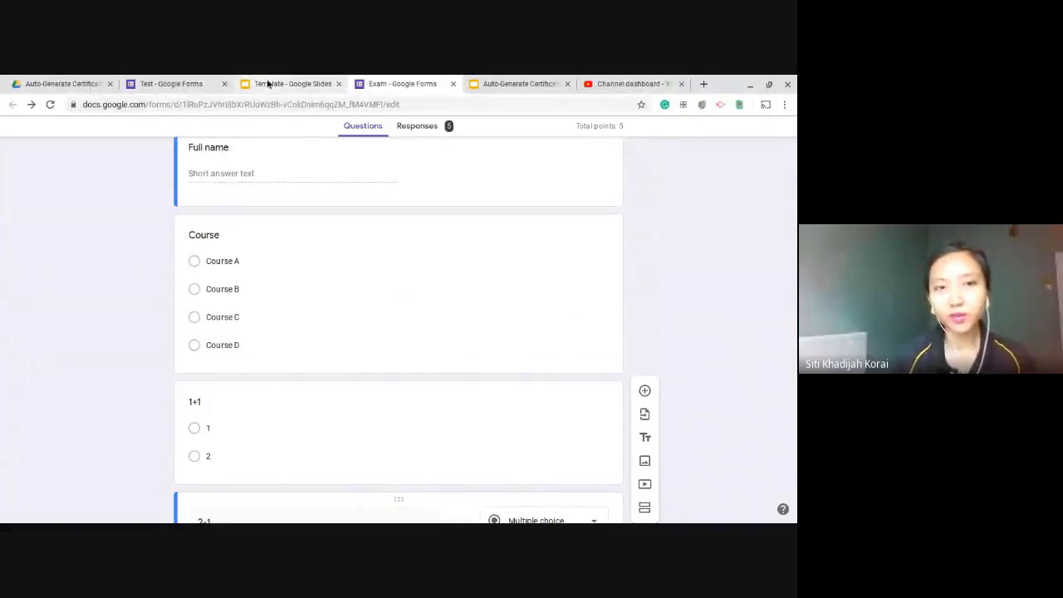
left_click(266, 77)
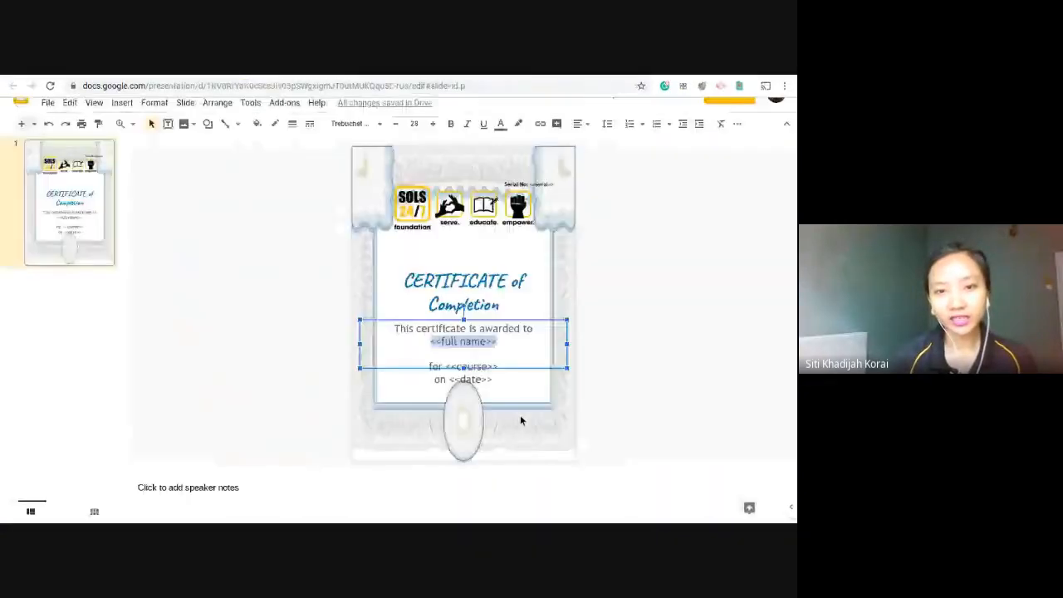
Add a multiple choice question titled "1+1" with the options 1 and 2 below the Date question in the Test form
left_click(148, 83)
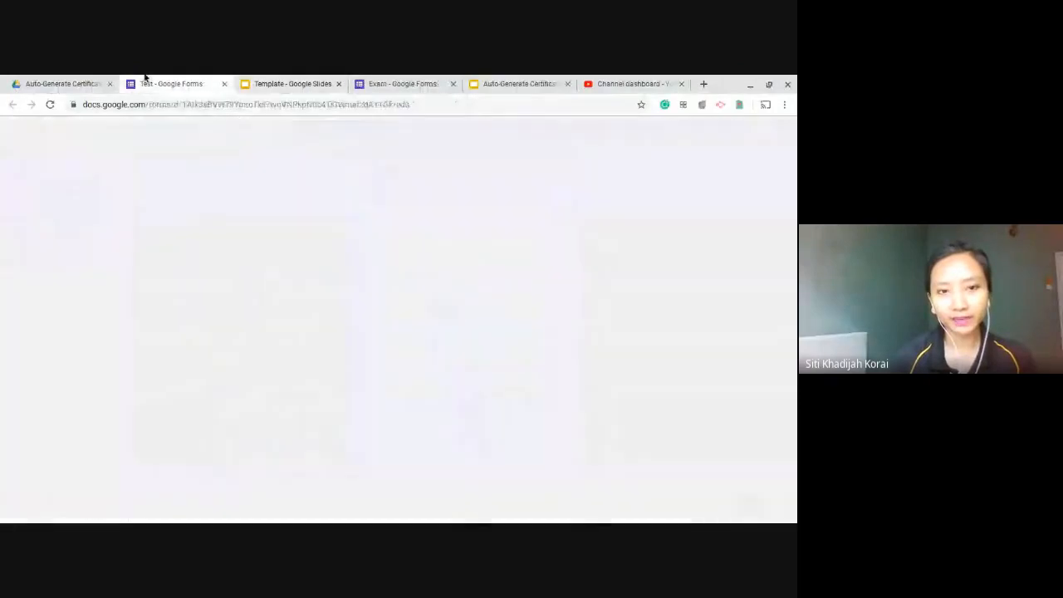
left_click(644, 369)
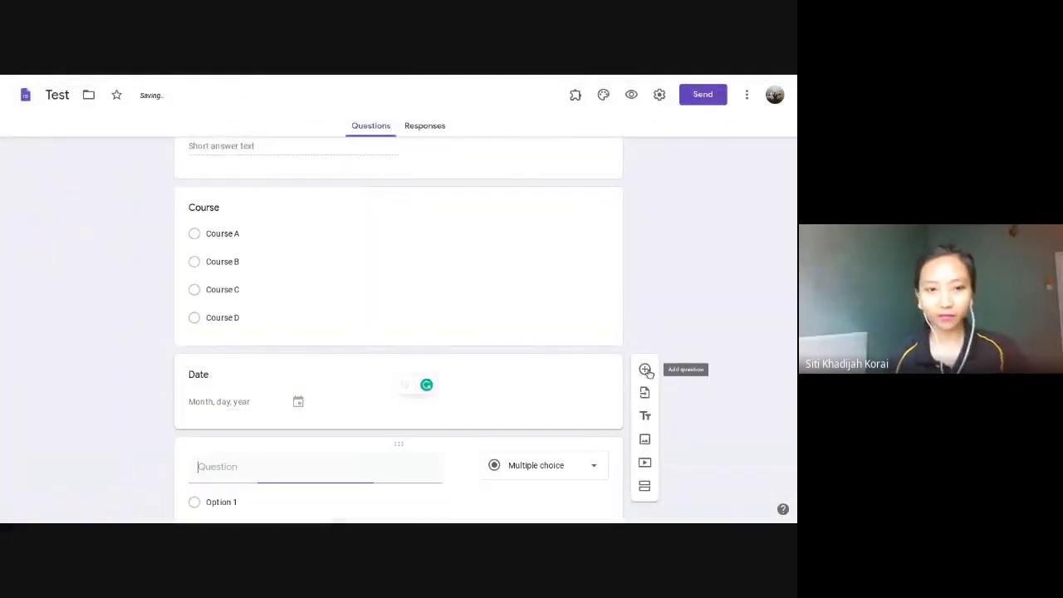
type("1+1")
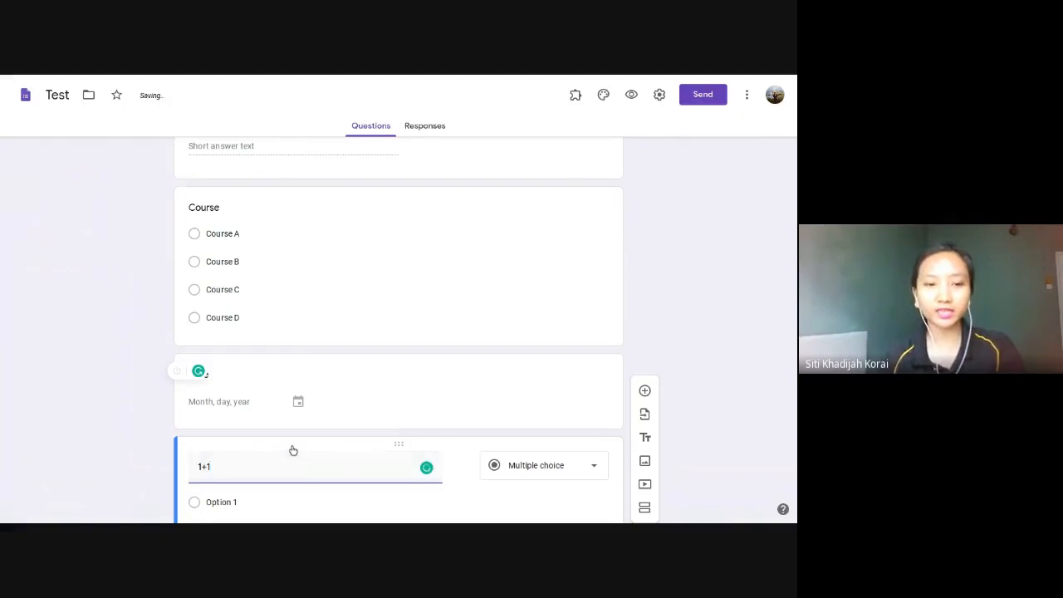
scroll(292, 446, "down", 1)
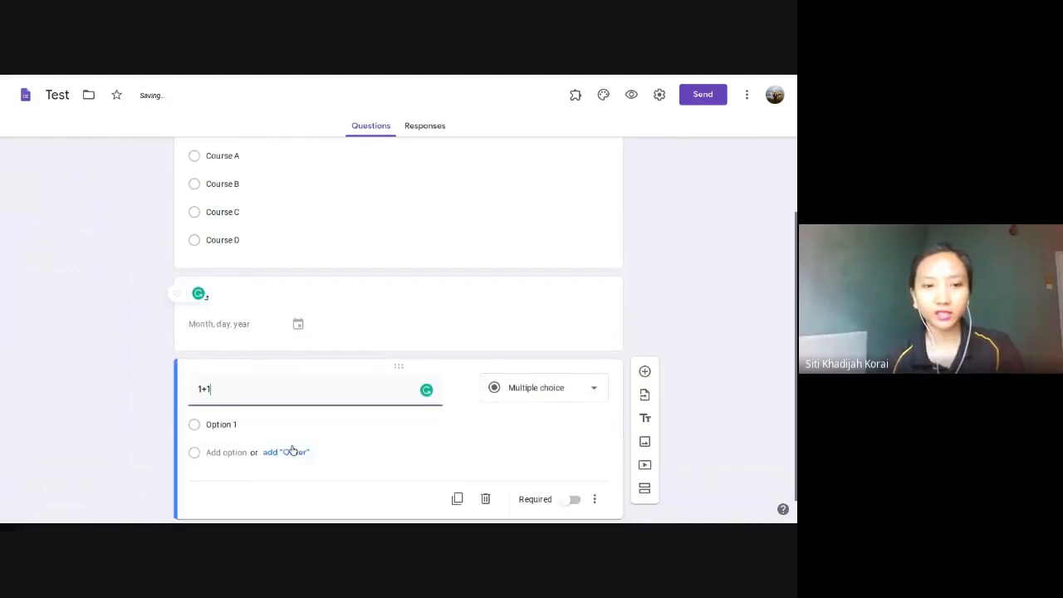
left_click(238, 422)
type("1")
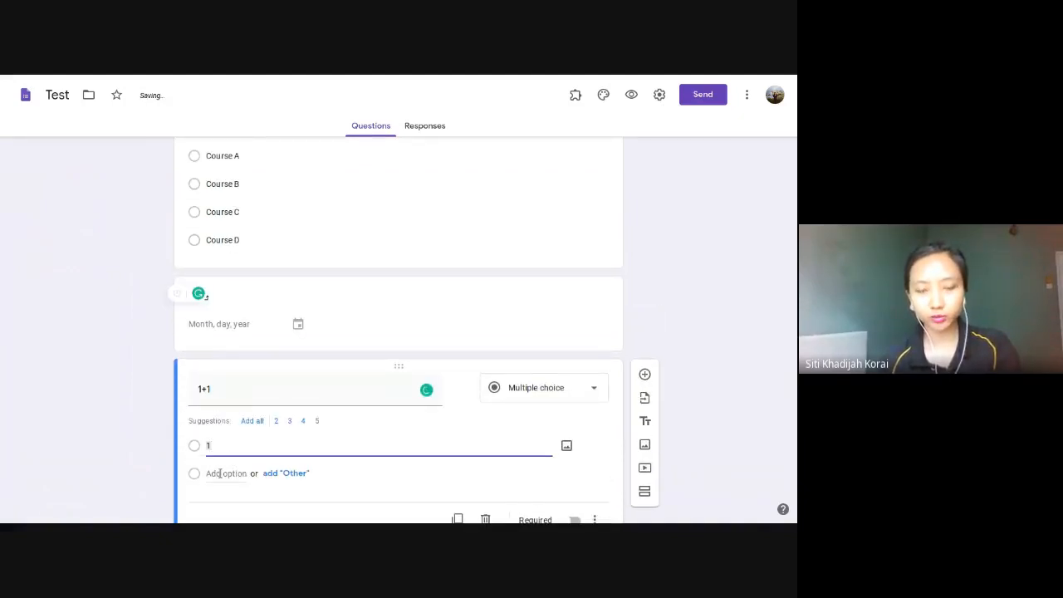
left_click(219, 472)
type("2")
scroll(133, 441, "down", 1)
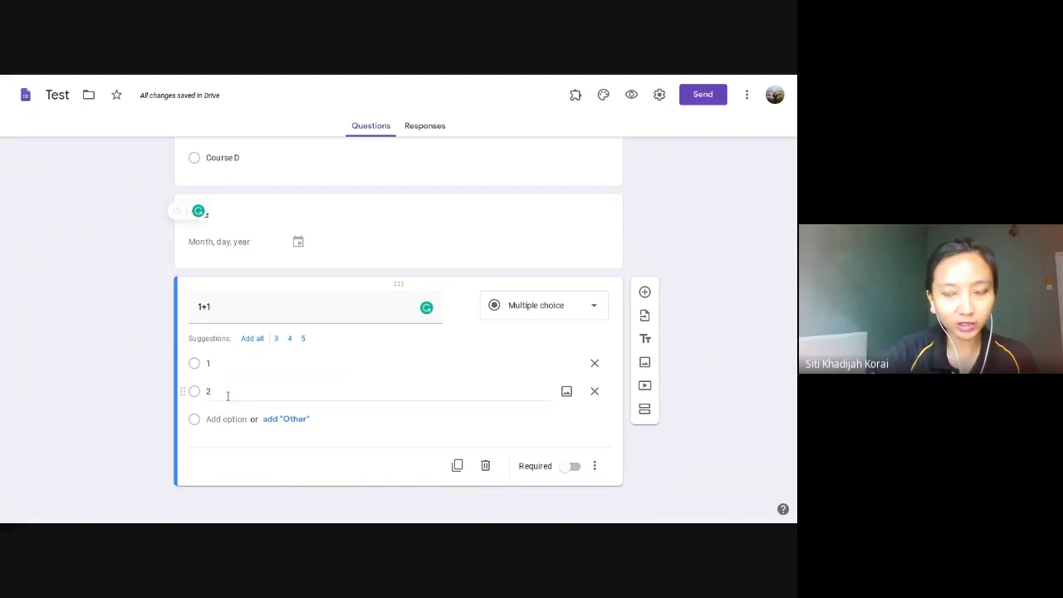
Check the answer key and points assignment of the 1+1 question in the Exam form, then return to the Test form
left_click(411, 83)
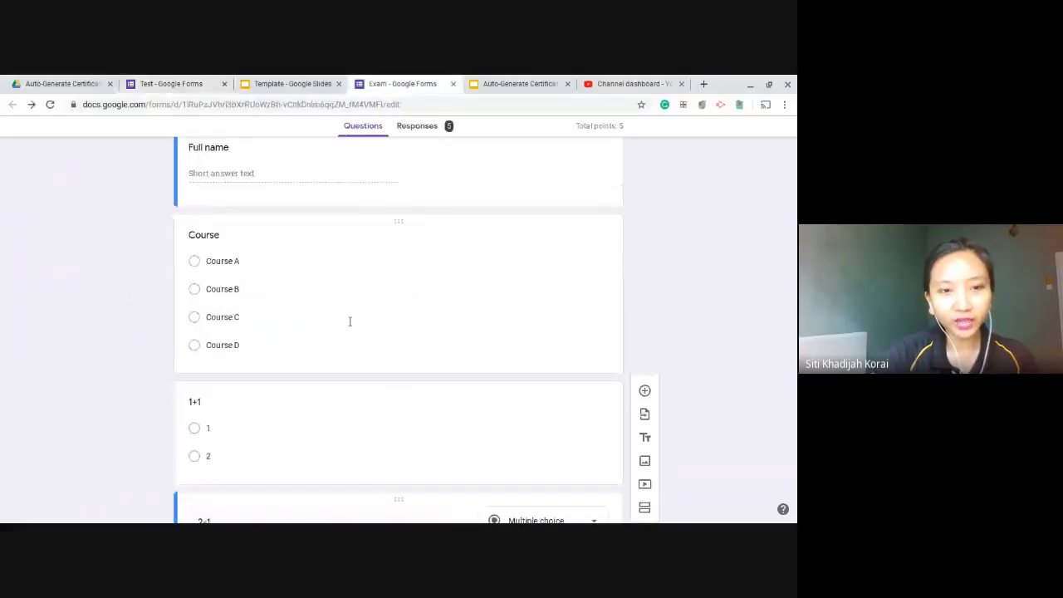
scroll(260, 380, "down", 3)
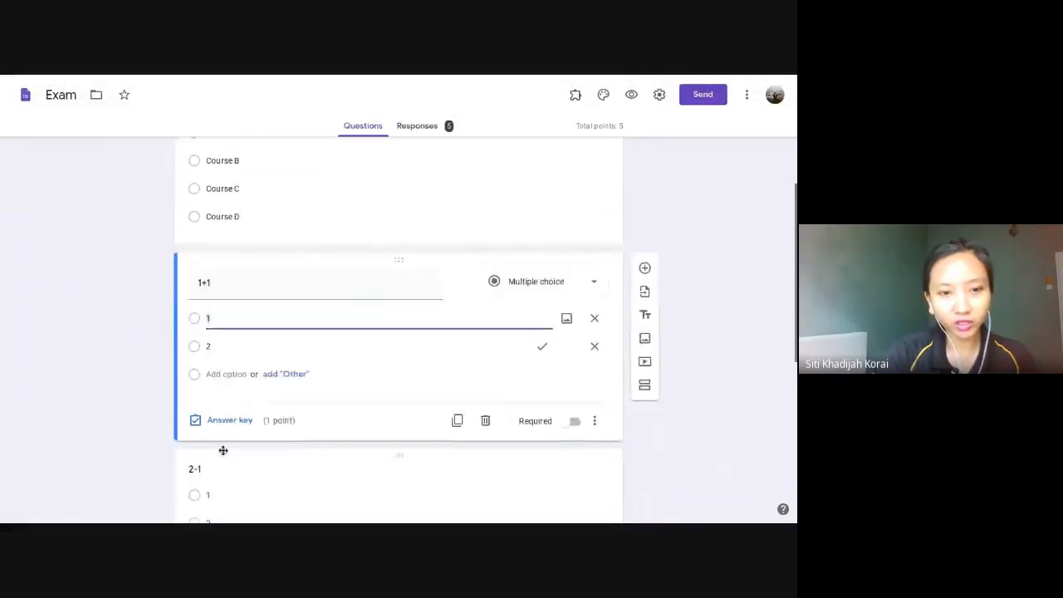
left_click_drag(271, 425, 216, 427)
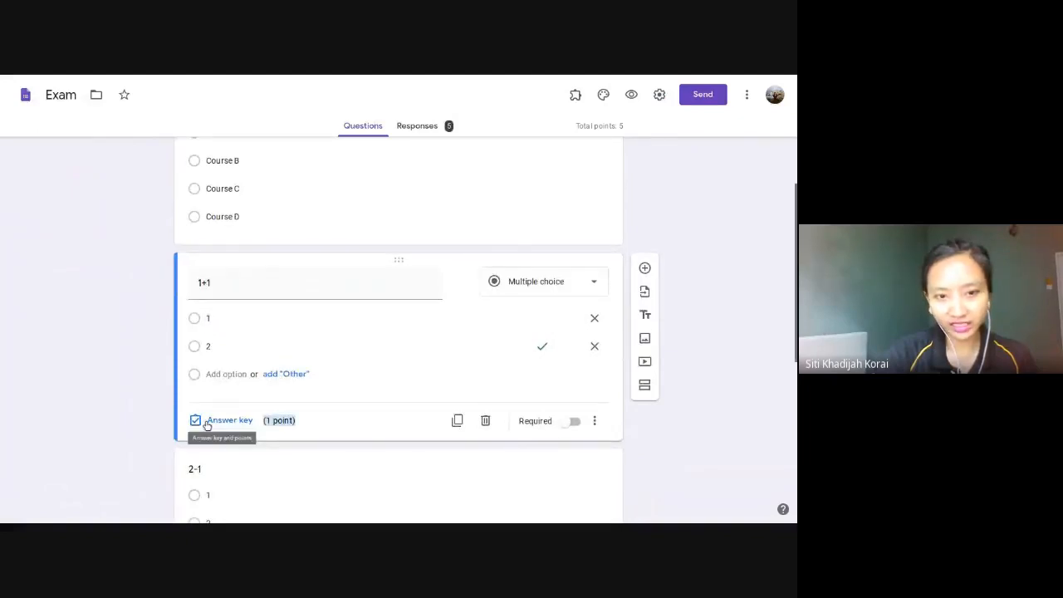
left_click(304, 420)
left_click(301, 78)
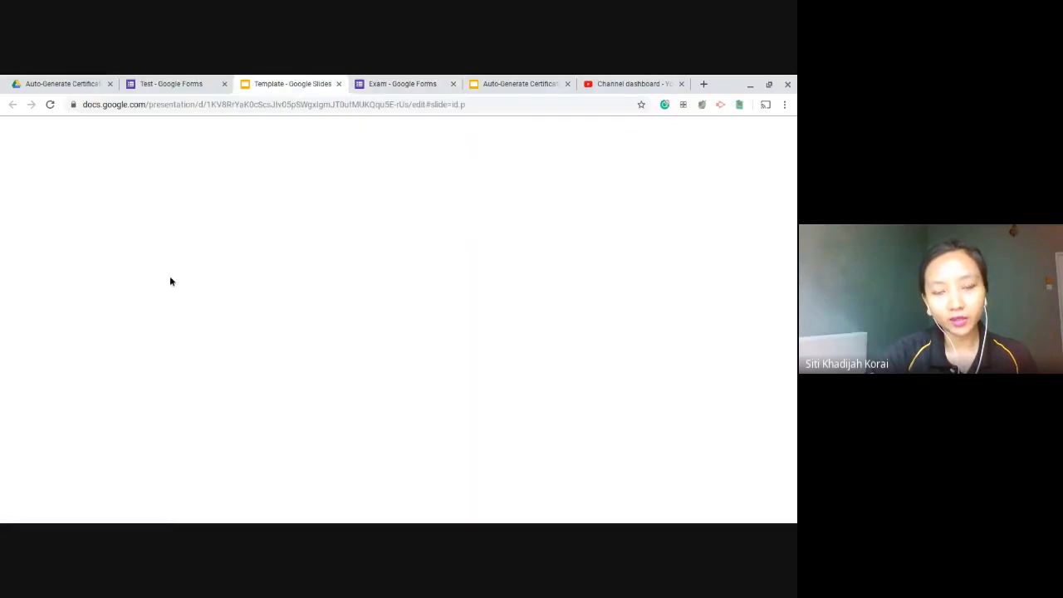
left_click(194, 79)
left_click_drag(281, 79, 211, 77)
left_click(287, 83)
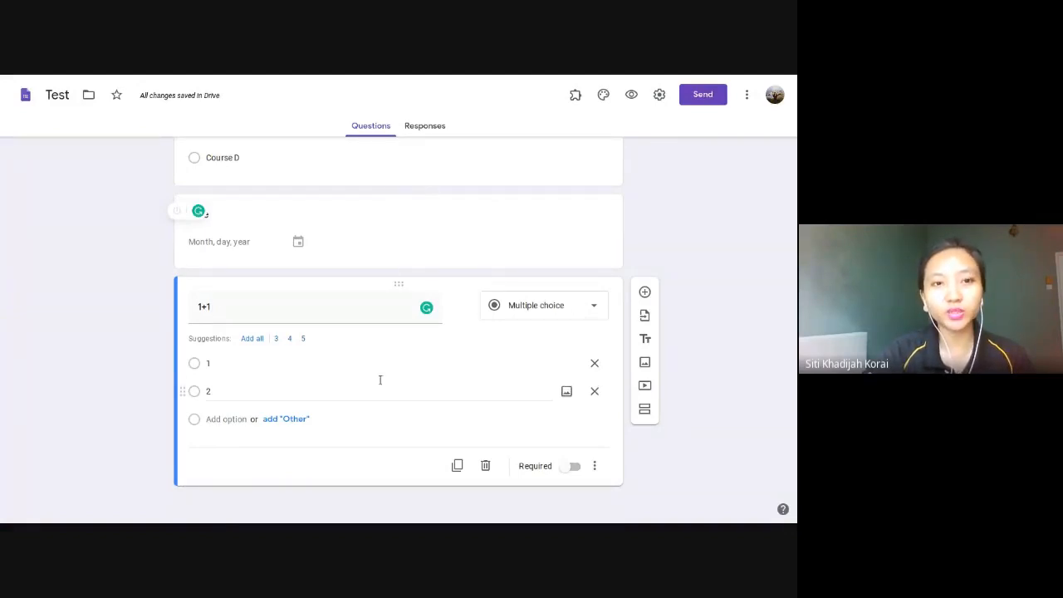
Review all questions of the Test form from Full name down to 1+1
scroll(525, 275, "up", 2)
scroll(714, 263, "down", 2)
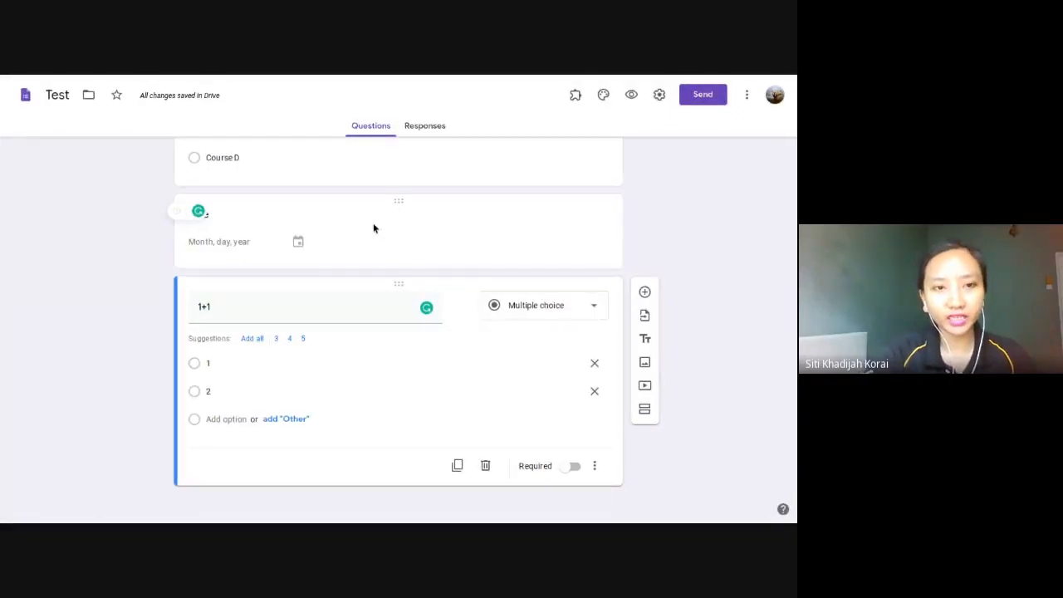
scroll(374, 226, "up", 3)
scroll(374, 226, "down", 1)
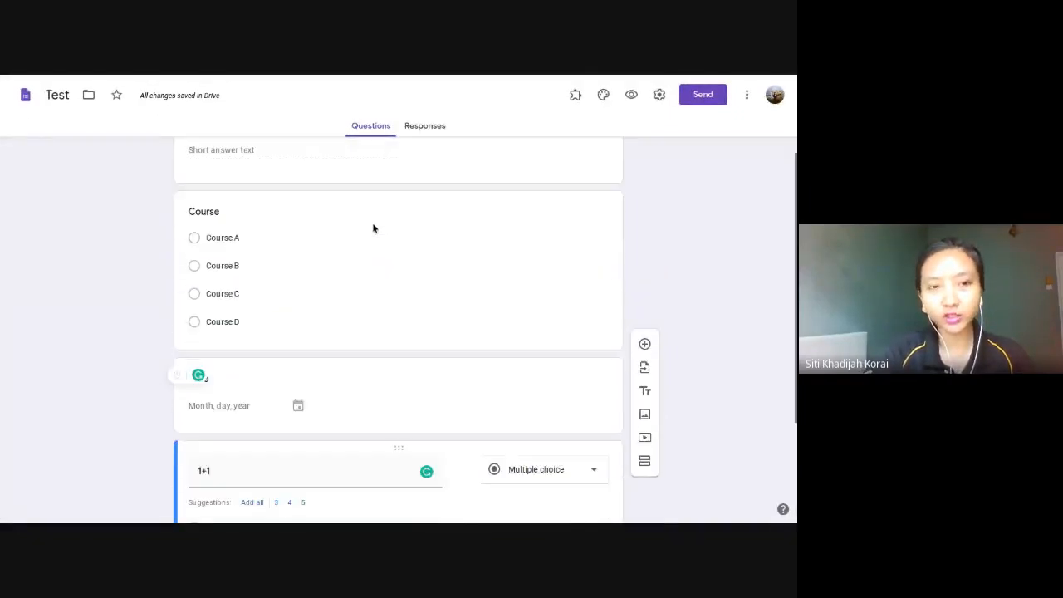
scroll(373, 229, "up", 1)
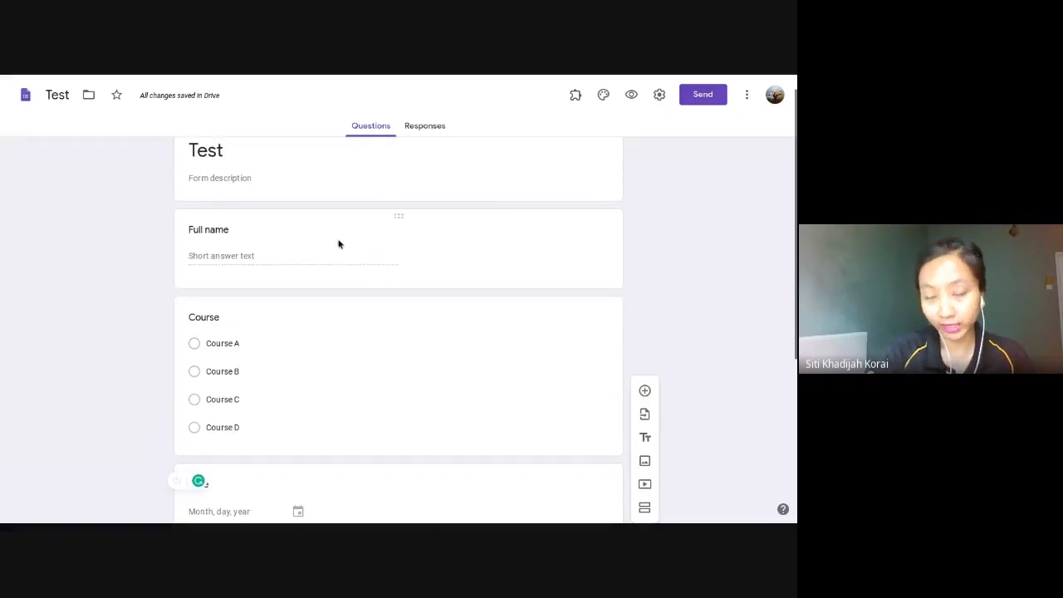
scroll(308, 232, "down", 1)
scroll(320, 248, "down", 2)
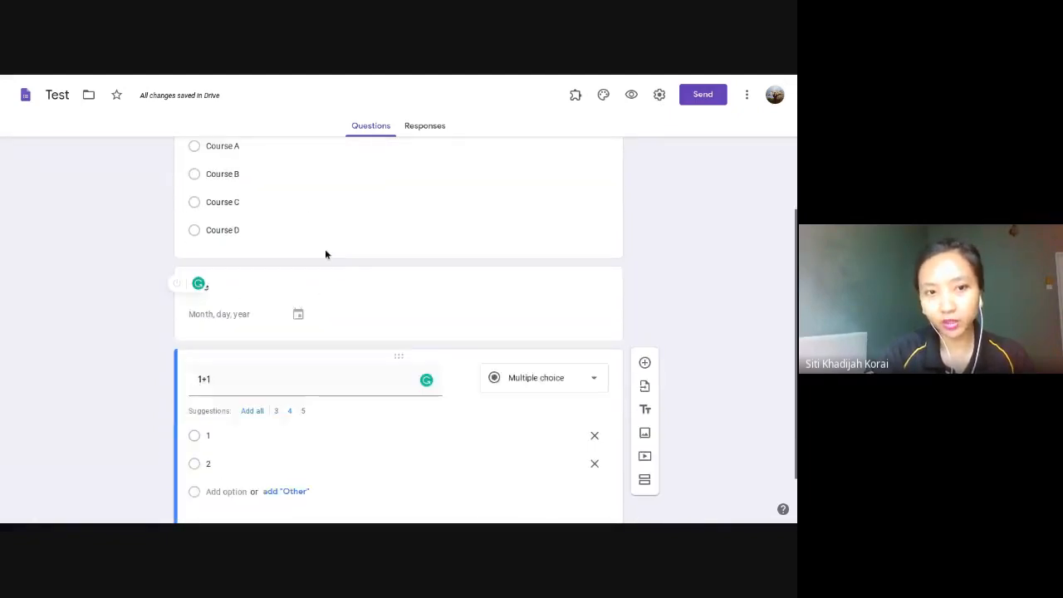
scroll(456, 351, "down", 1)
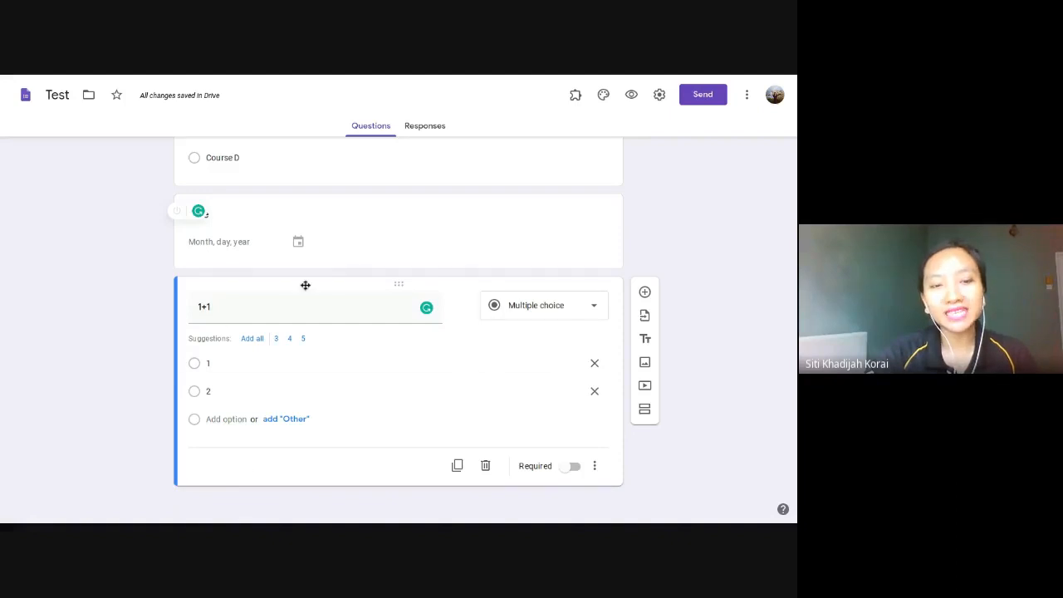
Make the Test form a quiz in its settings, save, and check the answer key and points area of the 1+1 question
left_click(658, 97)
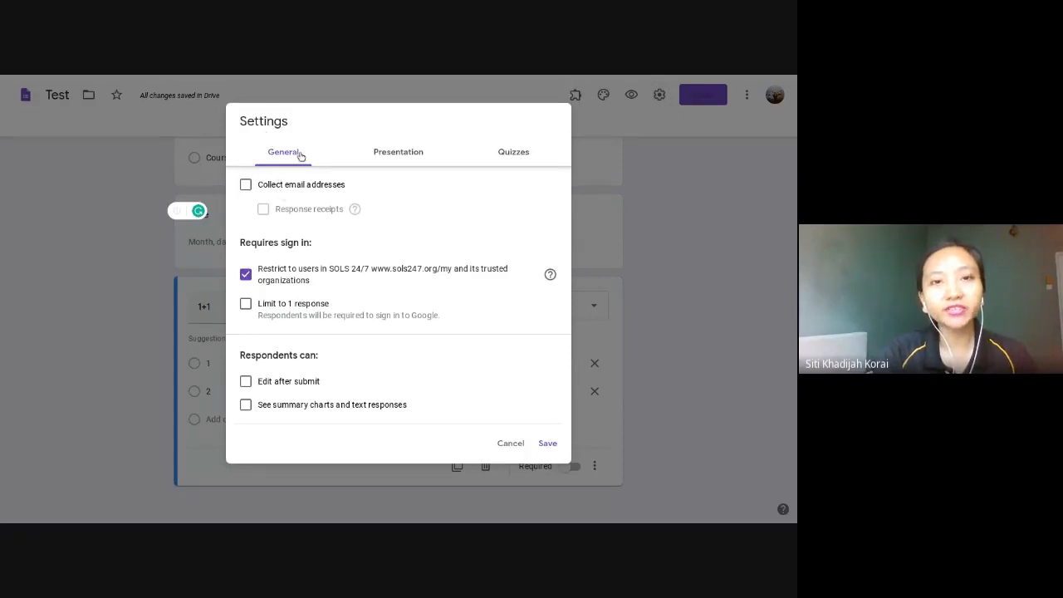
left_click(518, 152)
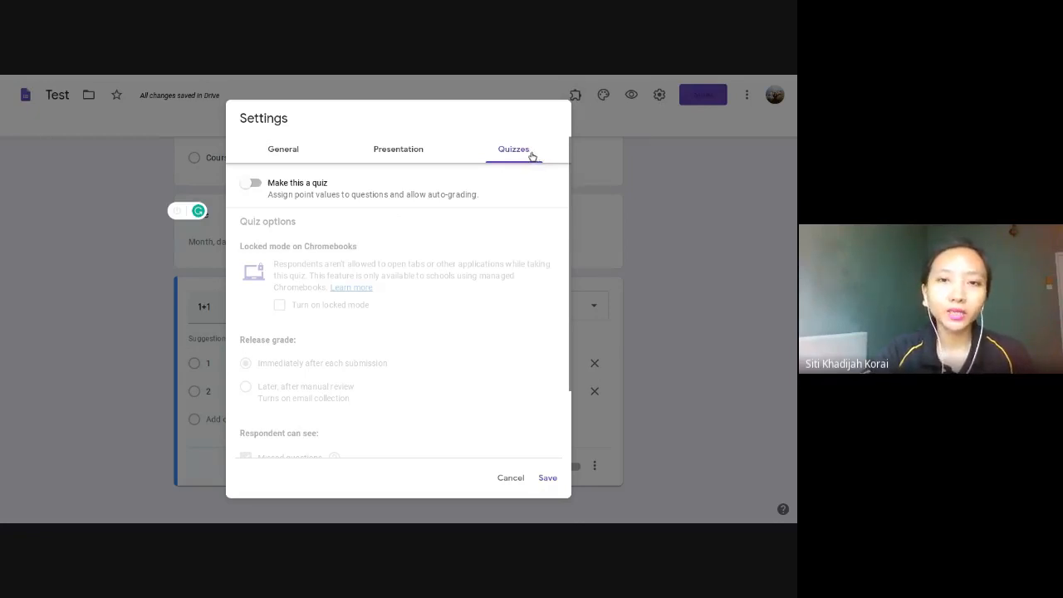
left_click(252, 185)
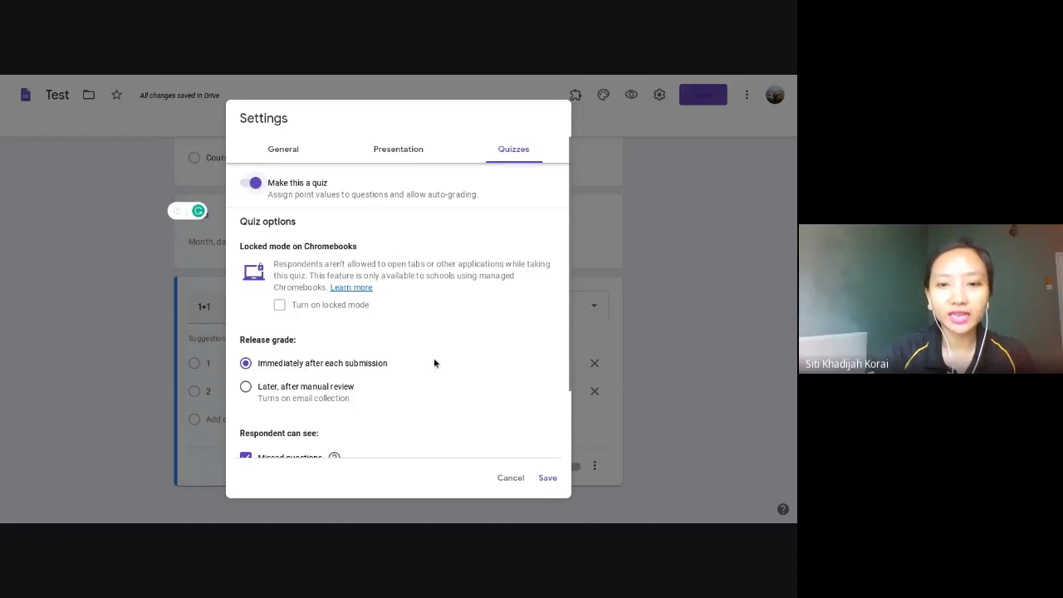
left_click(544, 479)
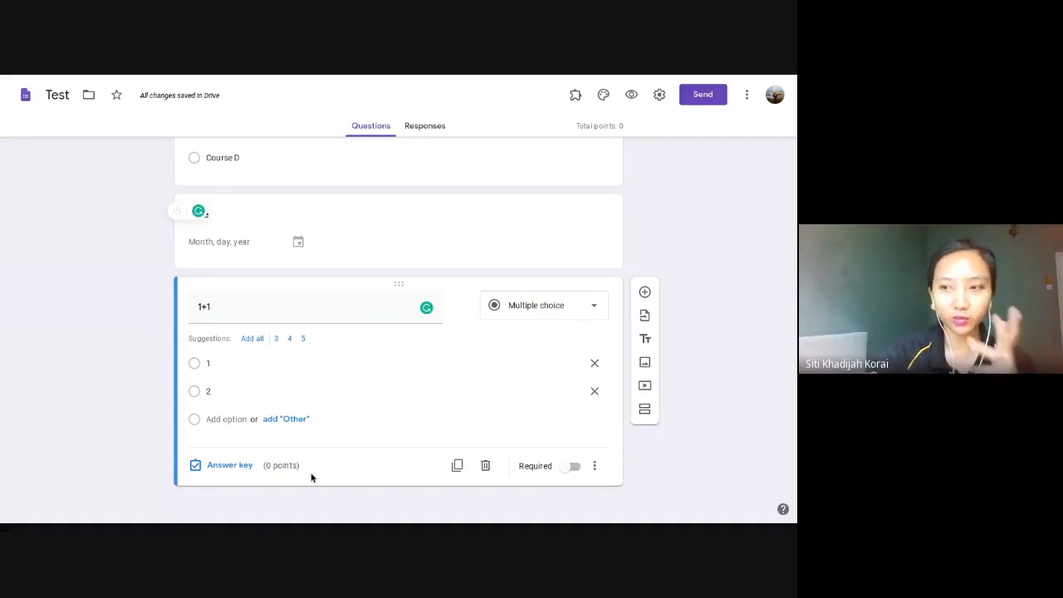
left_click_drag(308, 470, 203, 467)
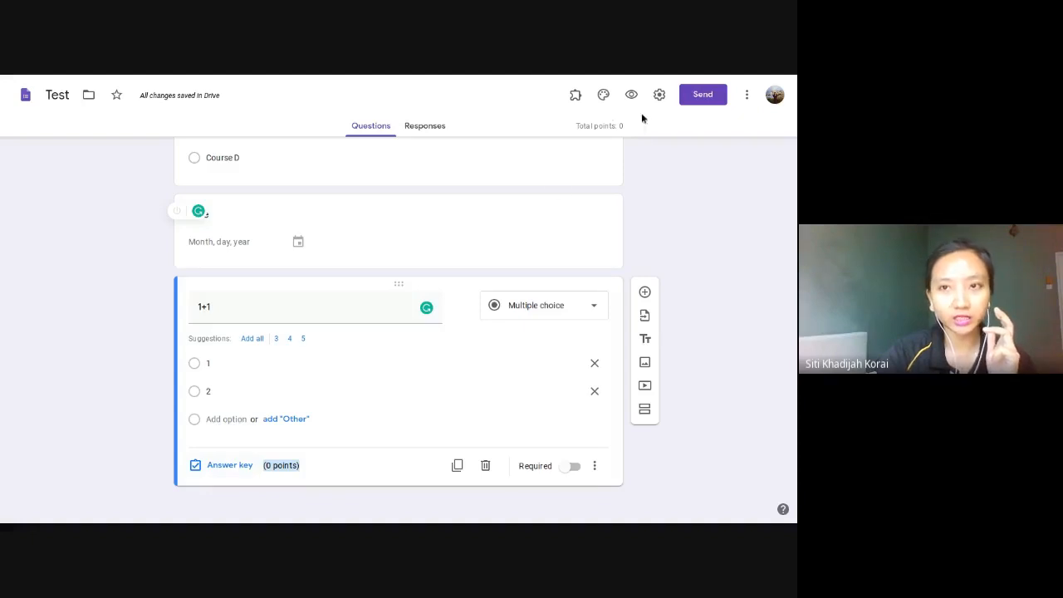
Check the quiz option in the Test form's quiz settings and save
left_click(659, 95)
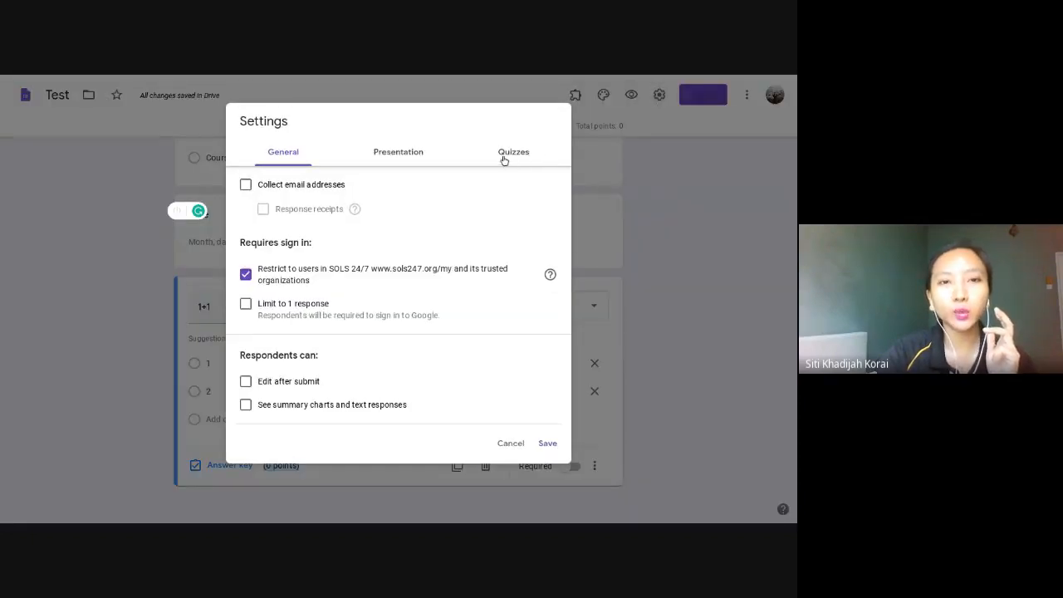
left_click(504, 155)
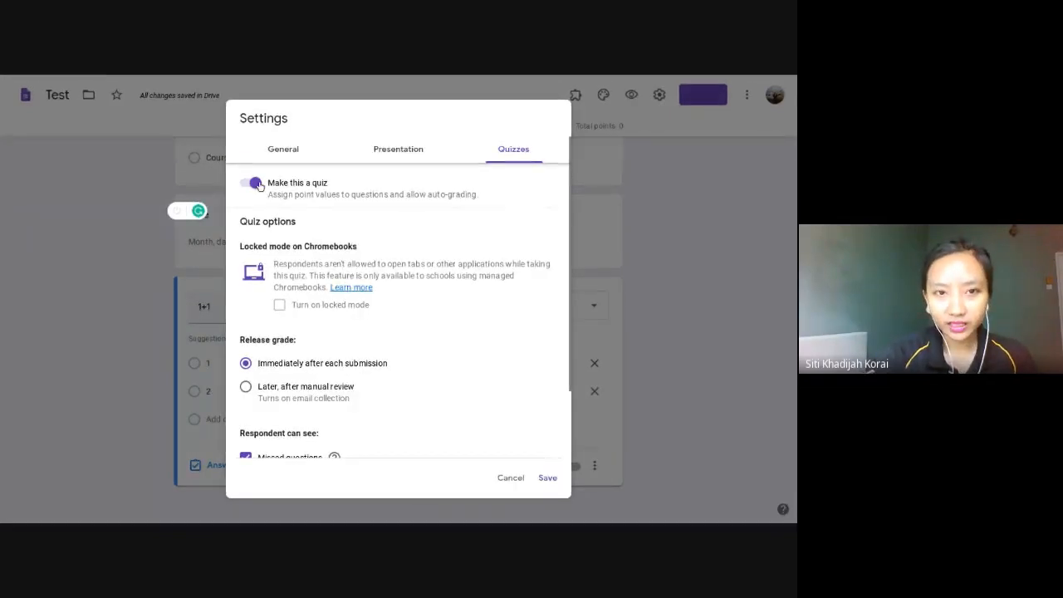
left_click(547, 477)
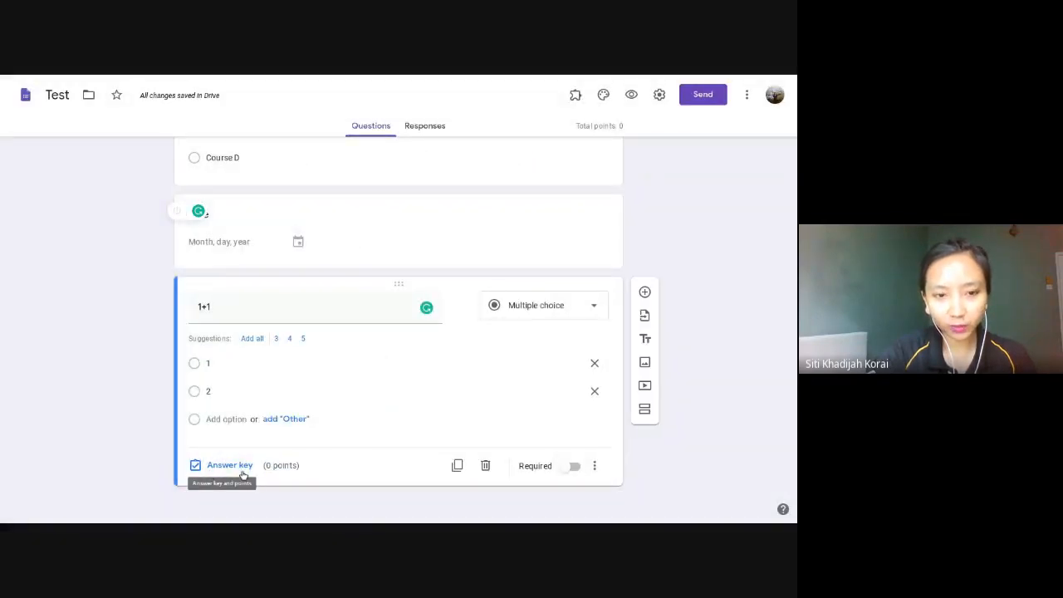
Turn off the quiz option in the Test form's settings and save
left_click(658, 94)
left_click(518, 154)
left_click(252, 183)
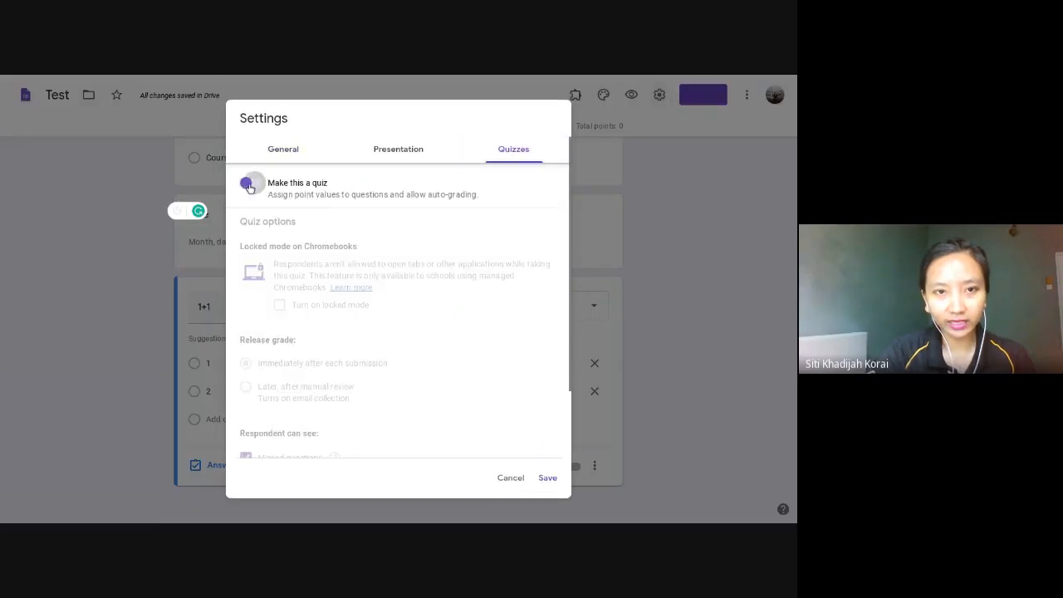
left_click(548, 479)
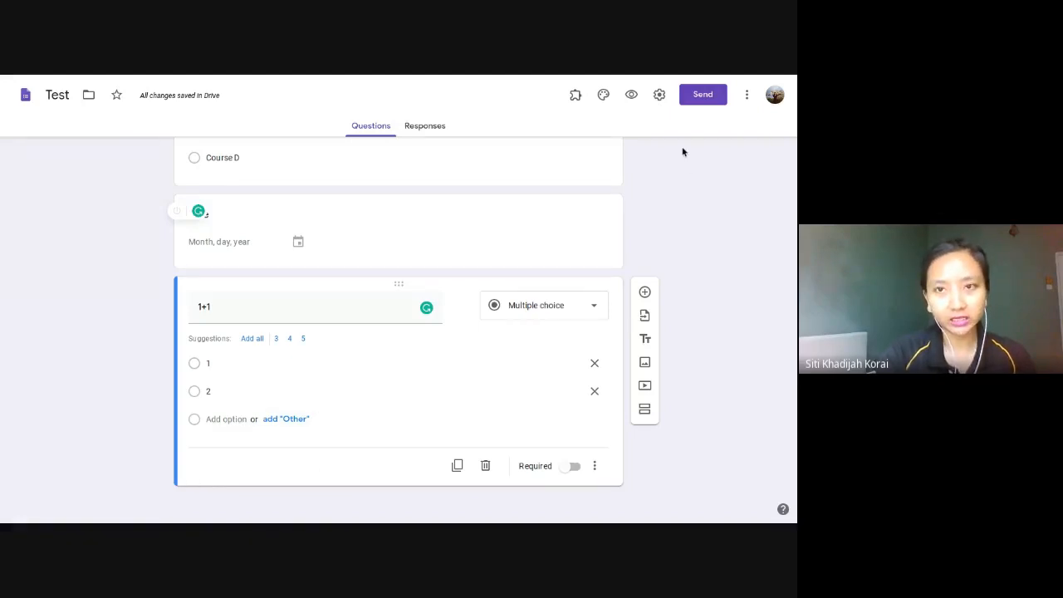
Turn the Make this a quiz option back on in the Test form's settings and save
left_click(660, 95)
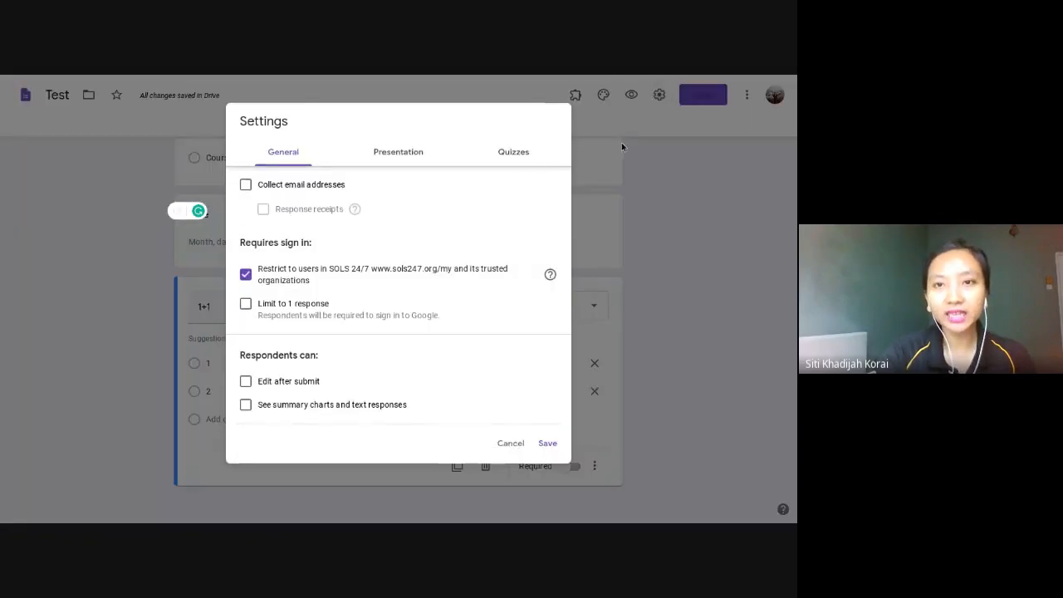
left_click(513, 152)
left_click(253, 183)
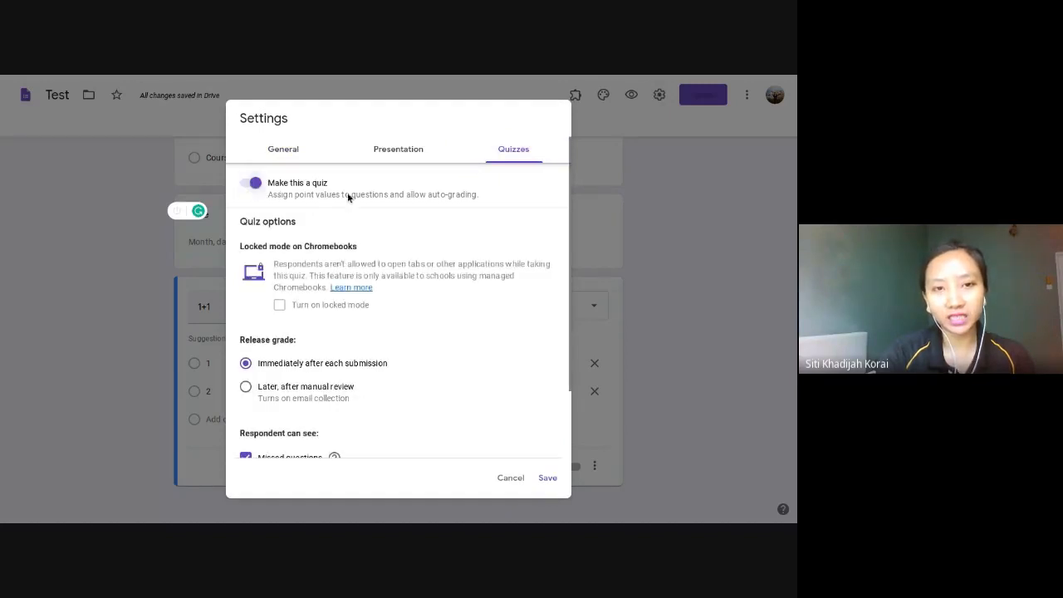
left_click(548, 478)
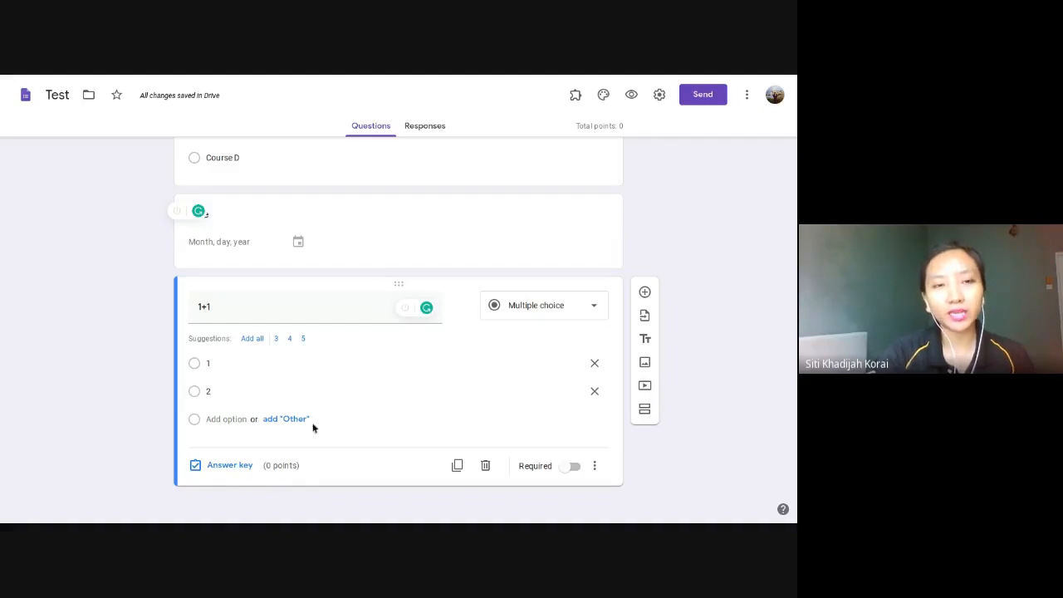
Switch to the Exam form and examine the points assigned to its Full name and Course questions
left_click(418, 83)
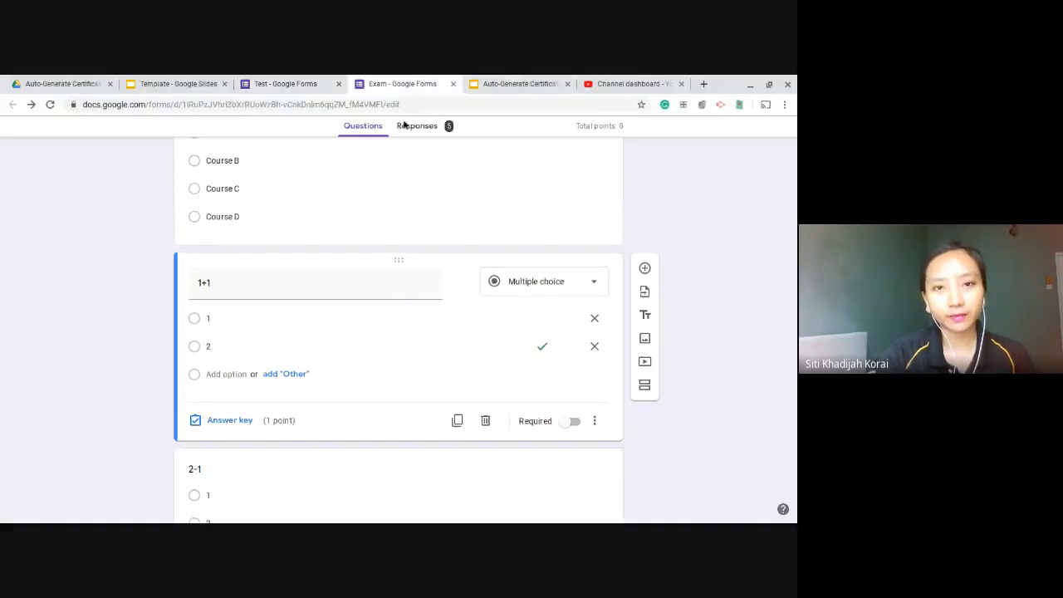
scroll(338, 319, "up", 2)
scroll(330, 342, "down", 3)
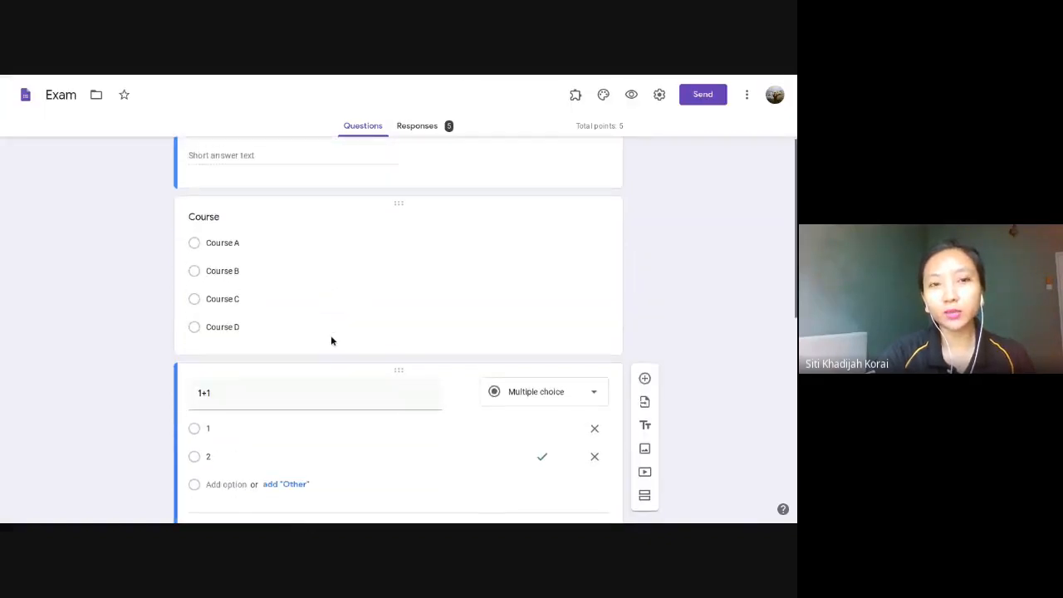
scroll(332, 337, "up", 3)
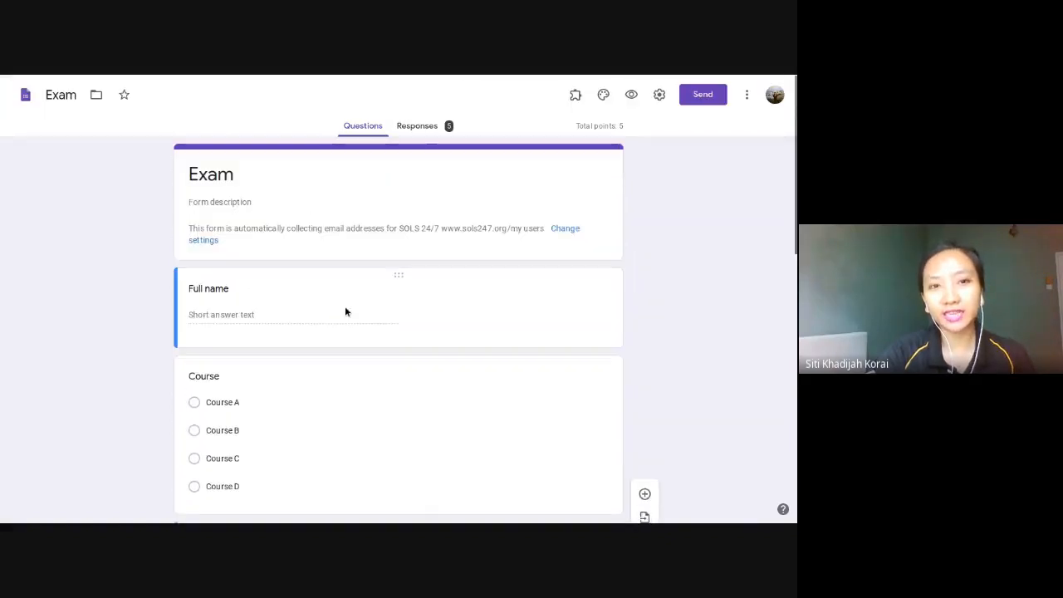
left_click(240, 308)
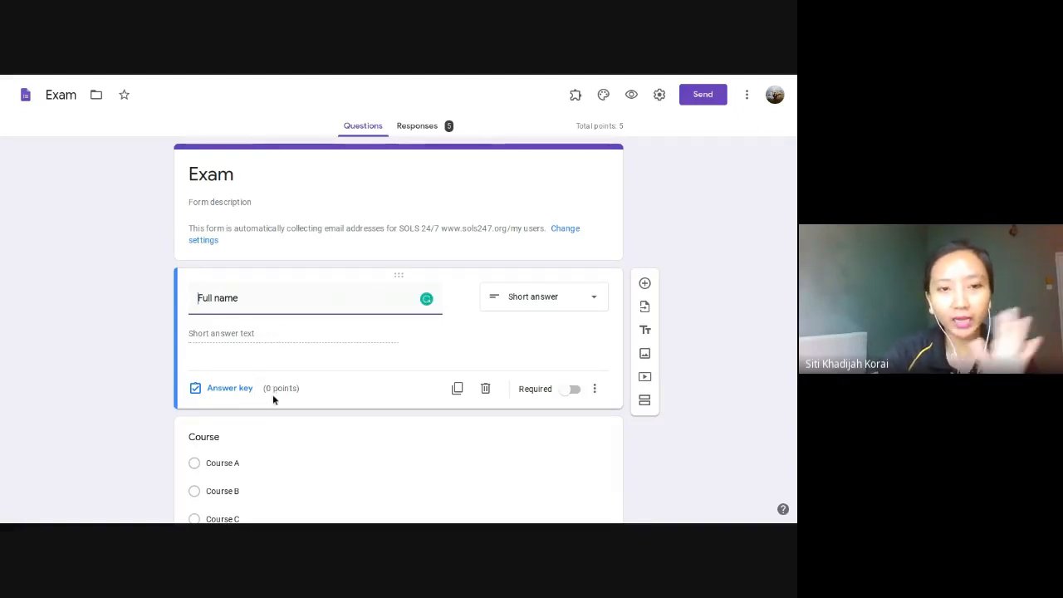
scroll(276, 336, "down", 2)
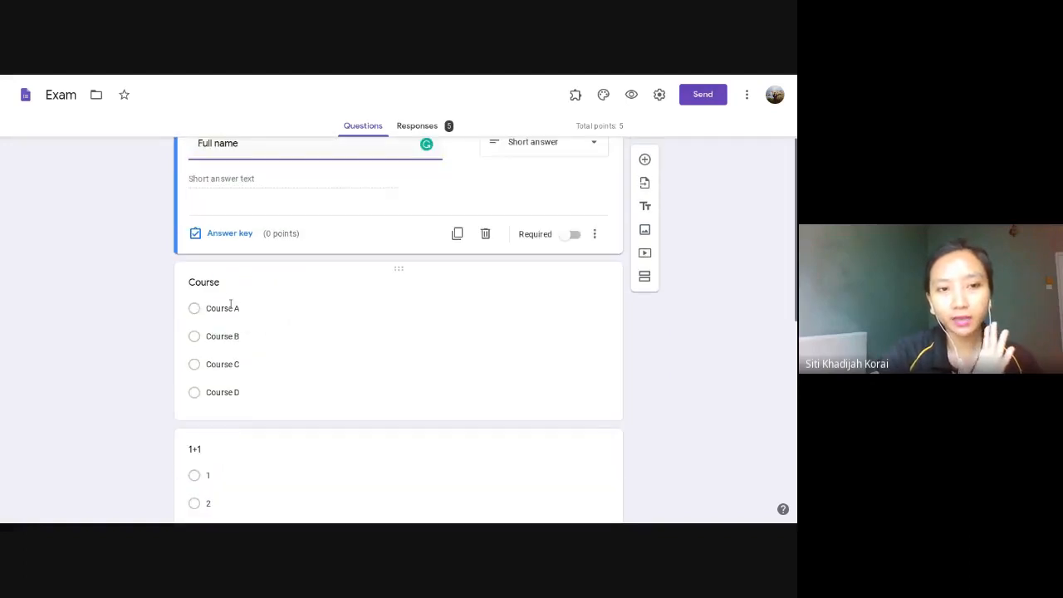
left_click(228, 297)
scroll(271, 432, "down", 3)
scroll(241, 291, "up", 3)
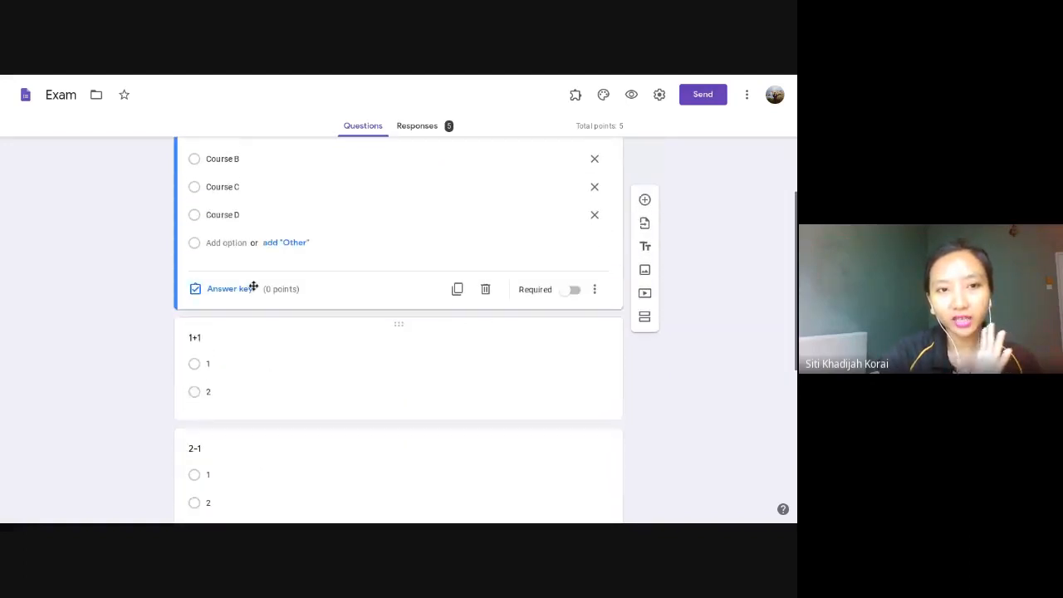
scroll(247, 268, "up", 2)
scroll(249, 293, "down", 2)
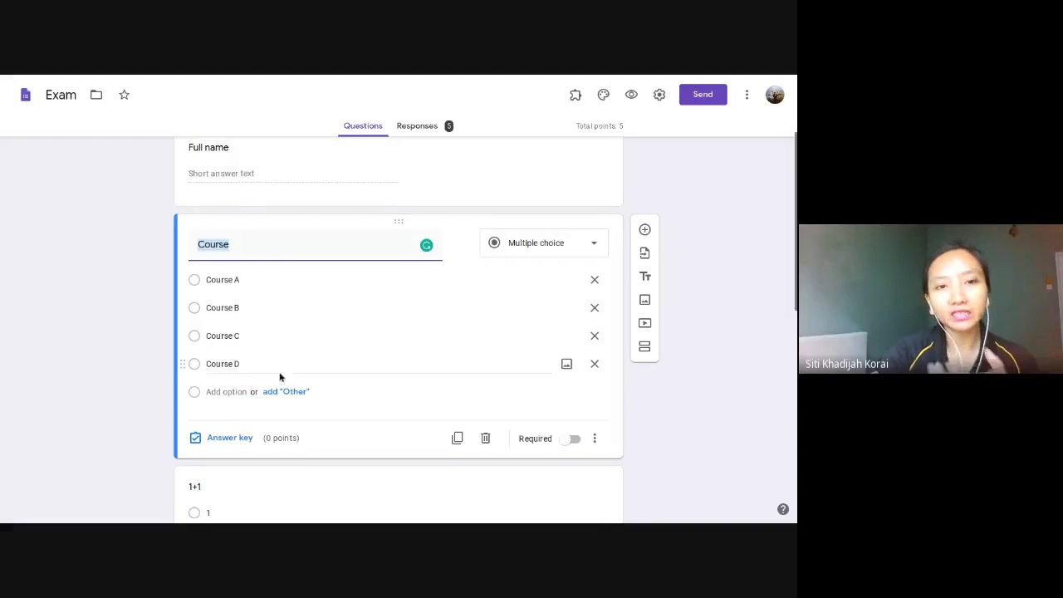
scroll(281, 366, "up", 1)
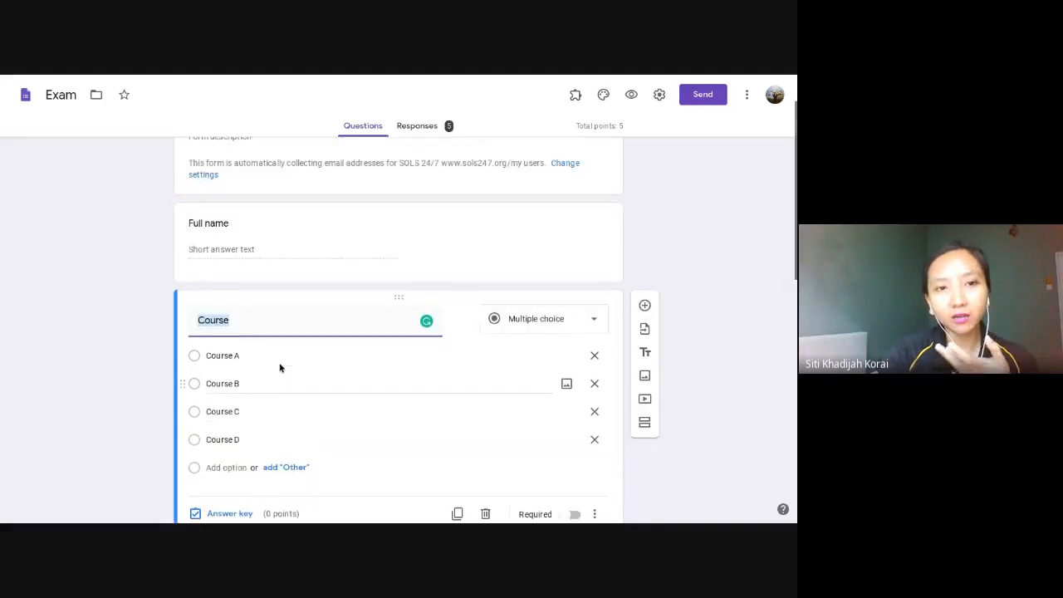
Compare the points of the Exam form's Full name and Course questions with those of the 1+1 question
left_click(252, 233)
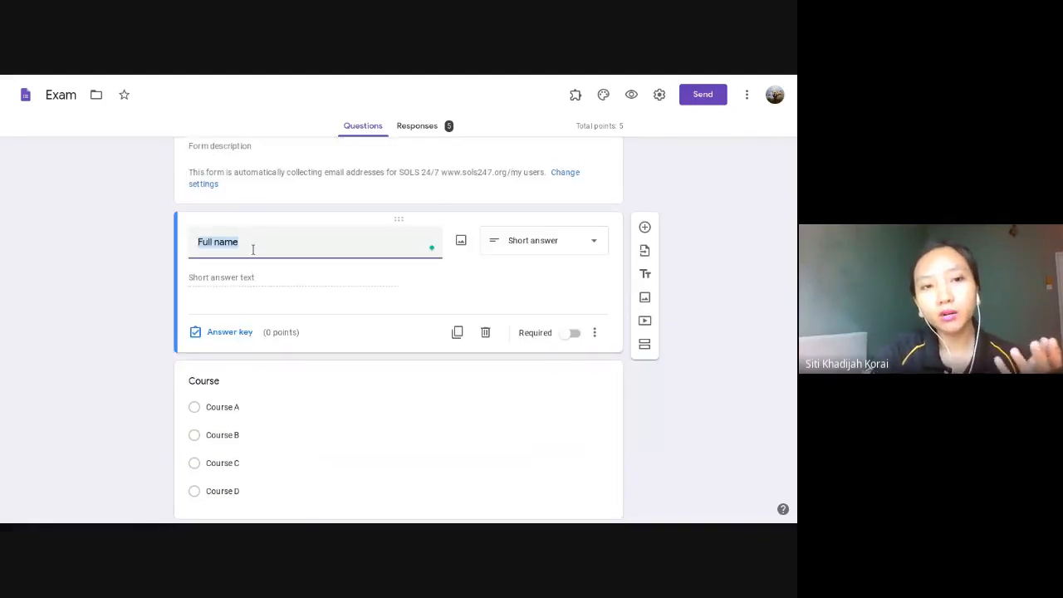
left_click(253, 249)
scroll(254, 251, "down", 2)
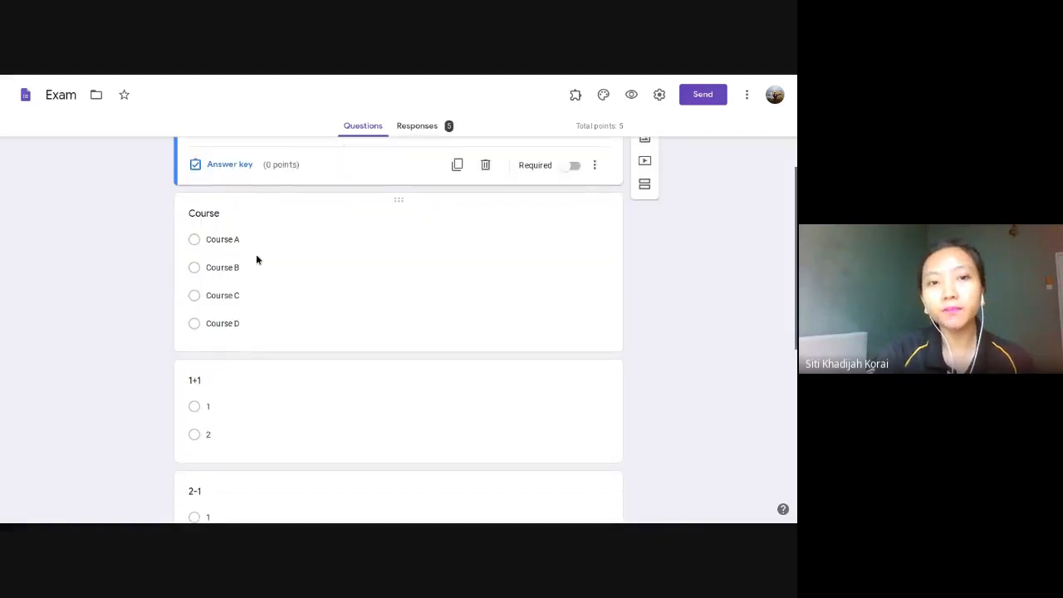
left_click(230, 221)
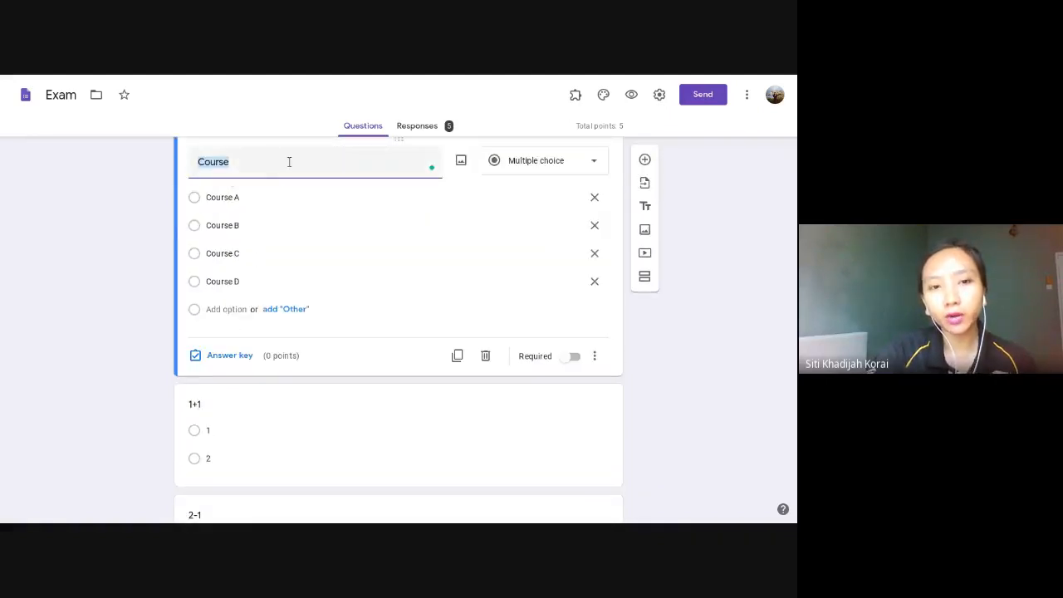
left_click(149, 288)
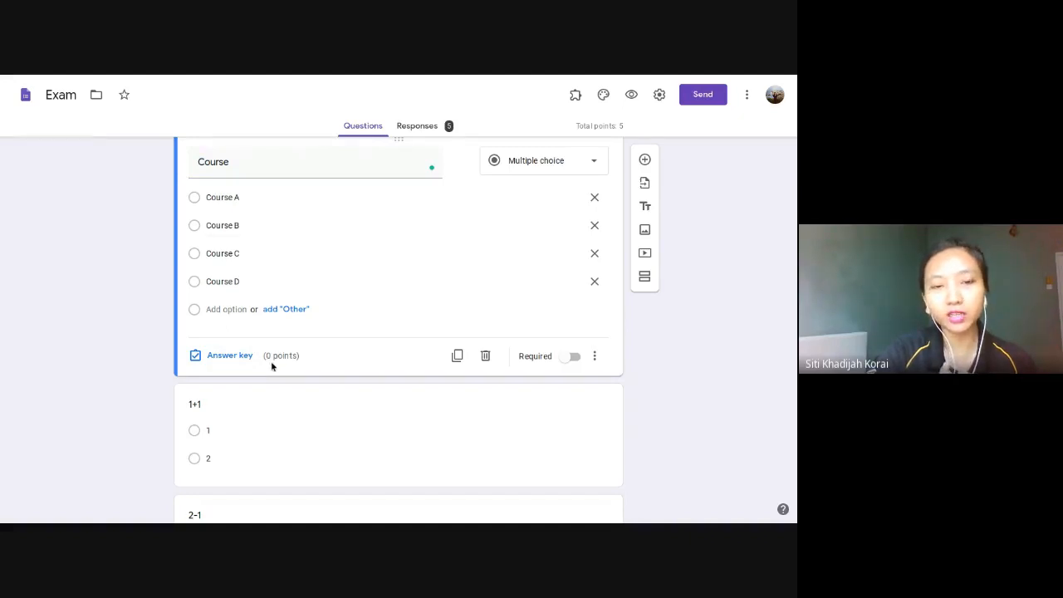
scroll(268, 363, "up", 3)
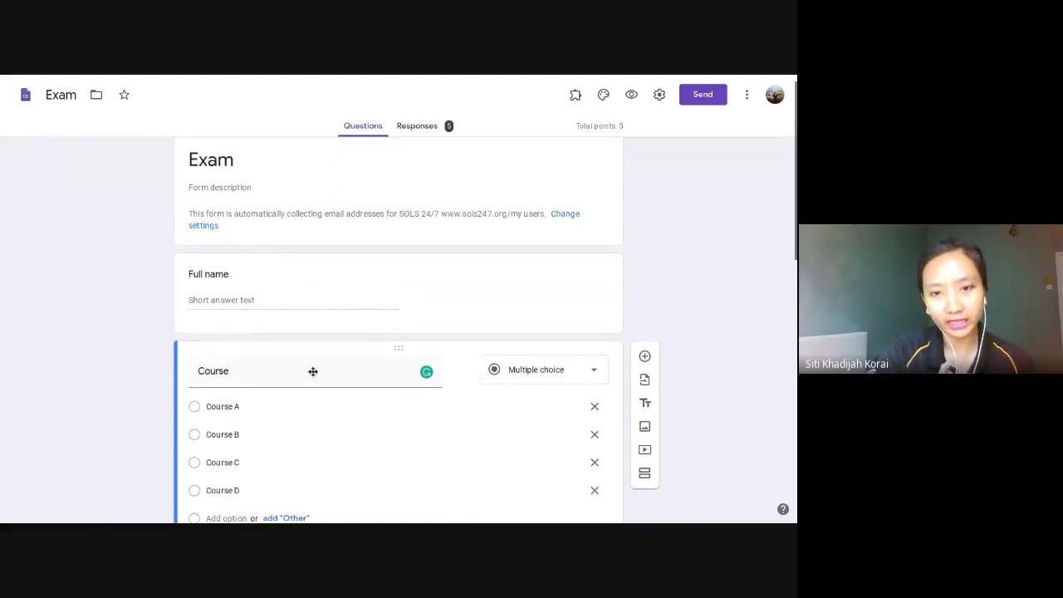
scroll(304, 413, "down", 4)
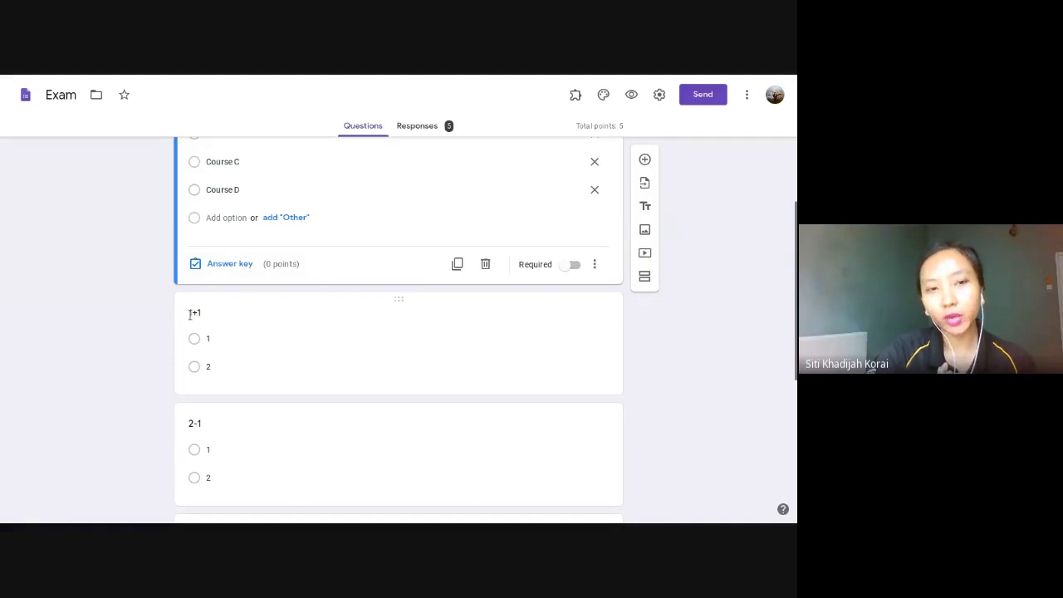
left_click(228, 342)
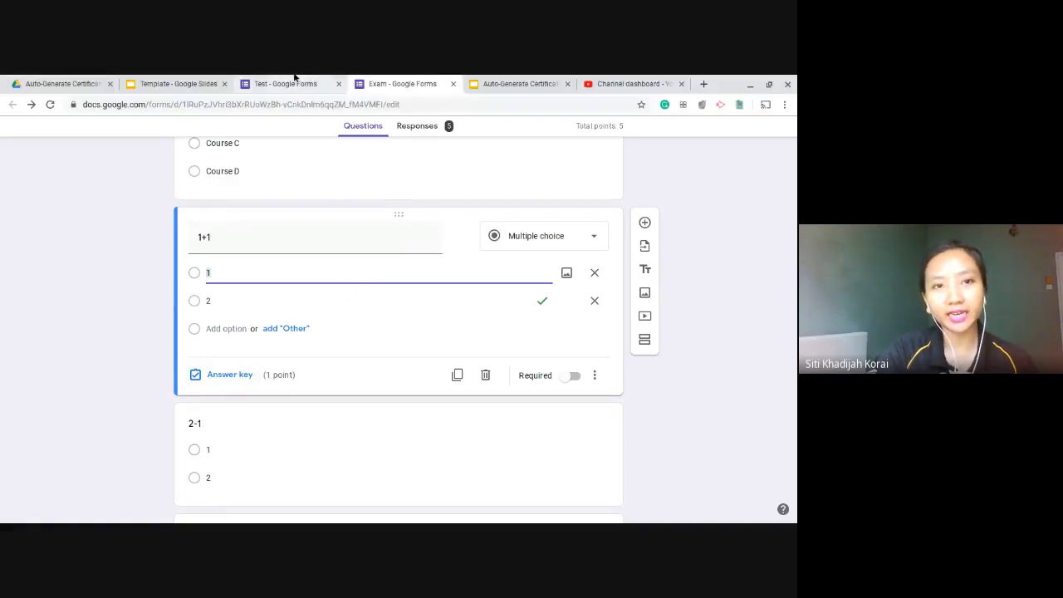
Return to the Test form and review the title and both answer options of the 1+1 question
left_click(287, 83)
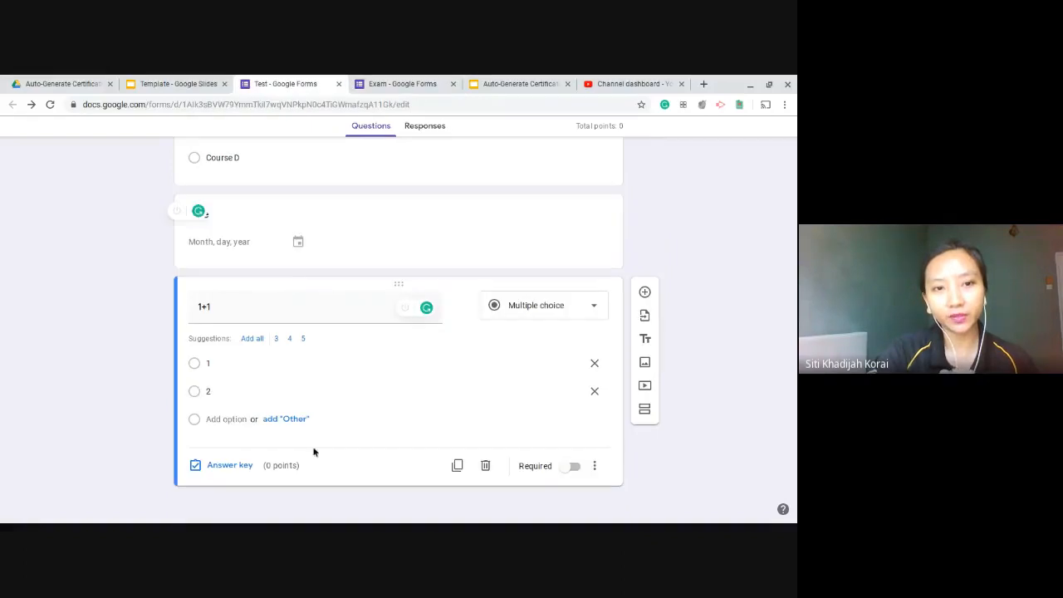
left_click(257, 368)
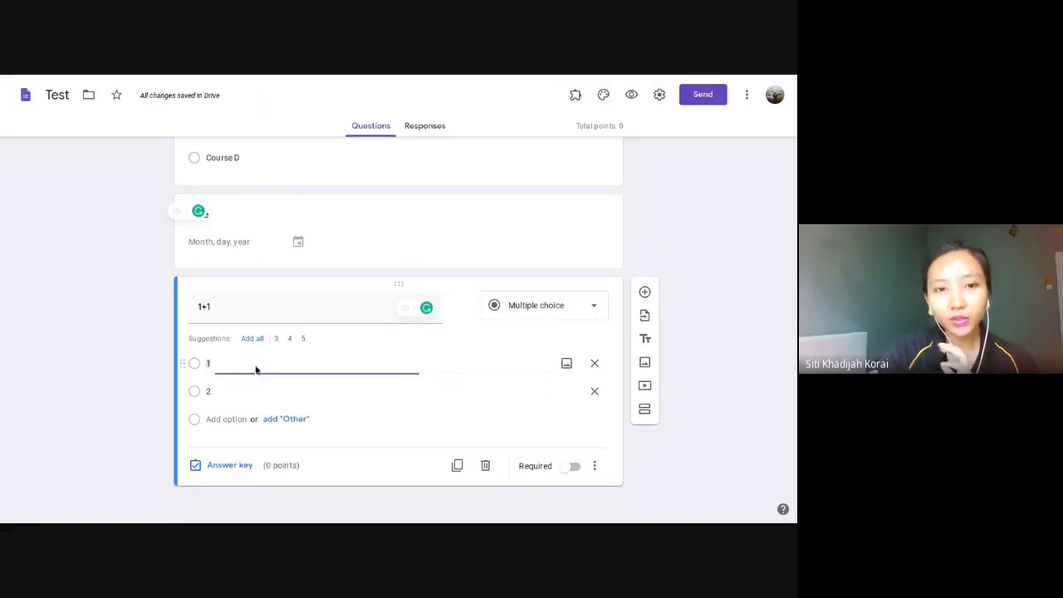
key("Tab")
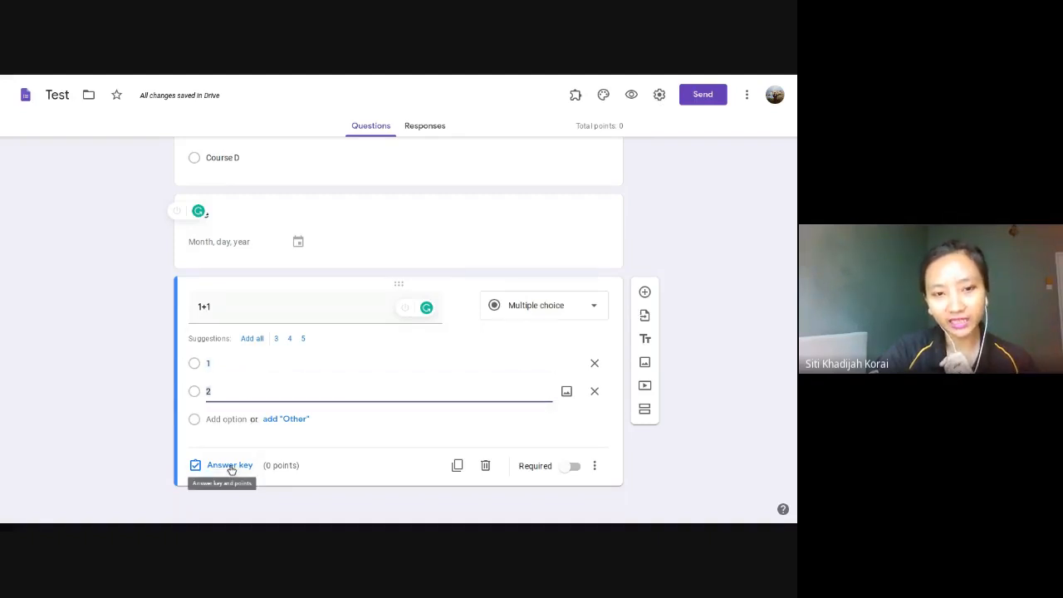
left_click(102, 320)
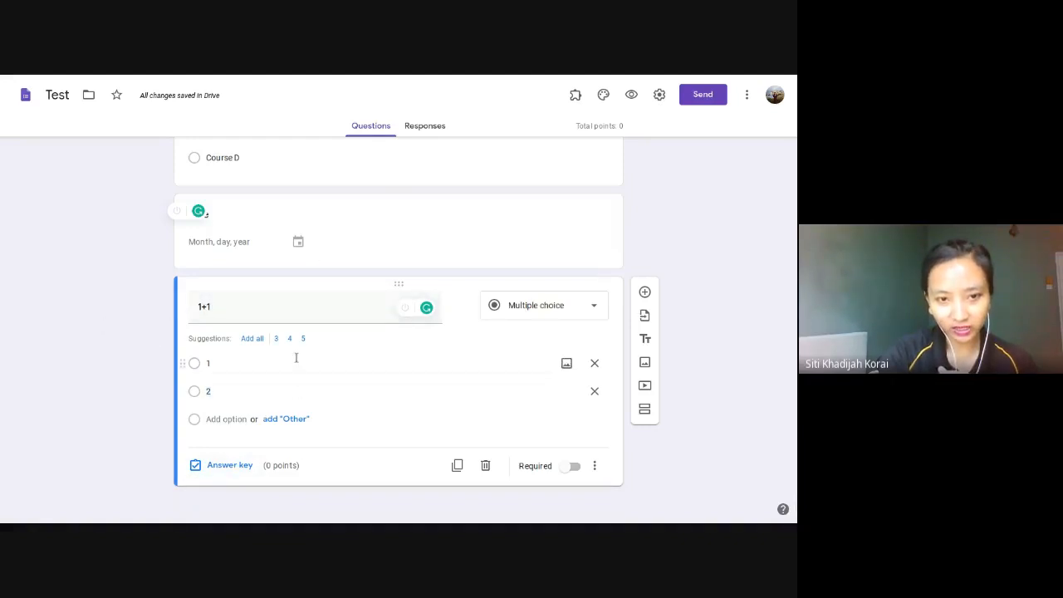
left_click(280, 306)
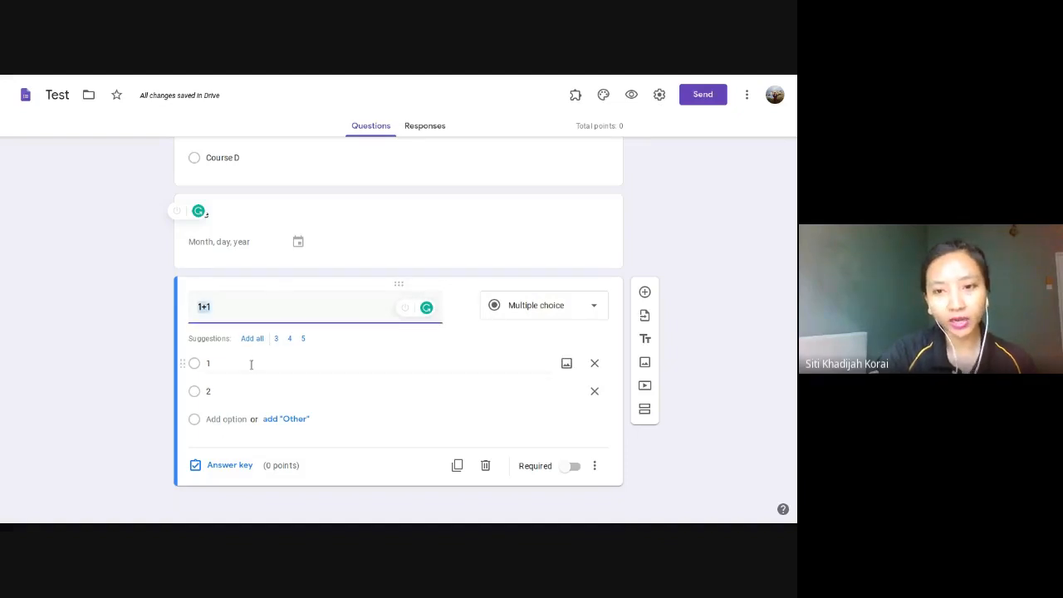
left_click(254, 363)
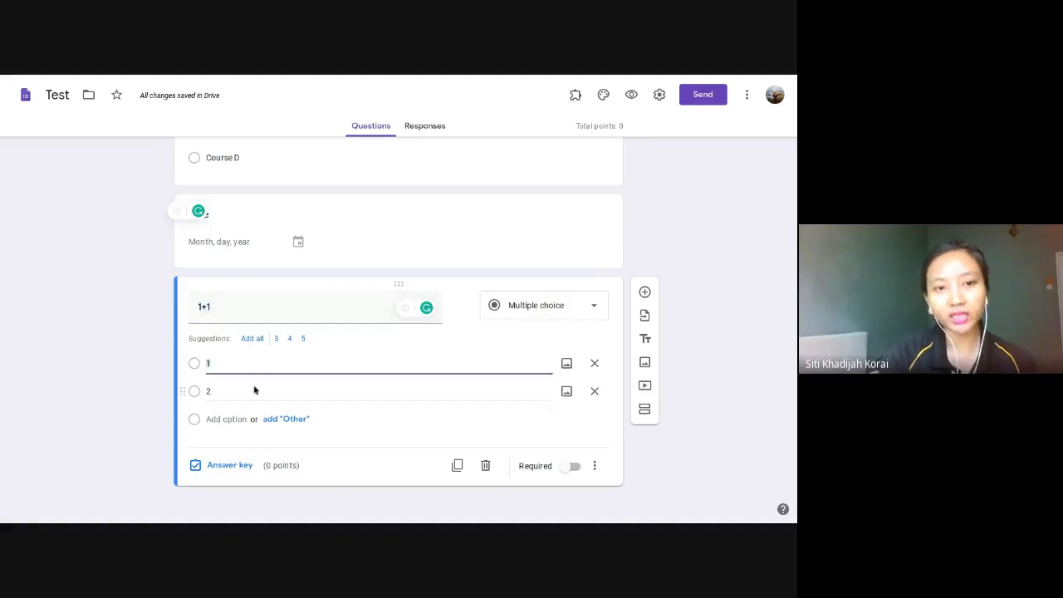
left_click(252, 390)
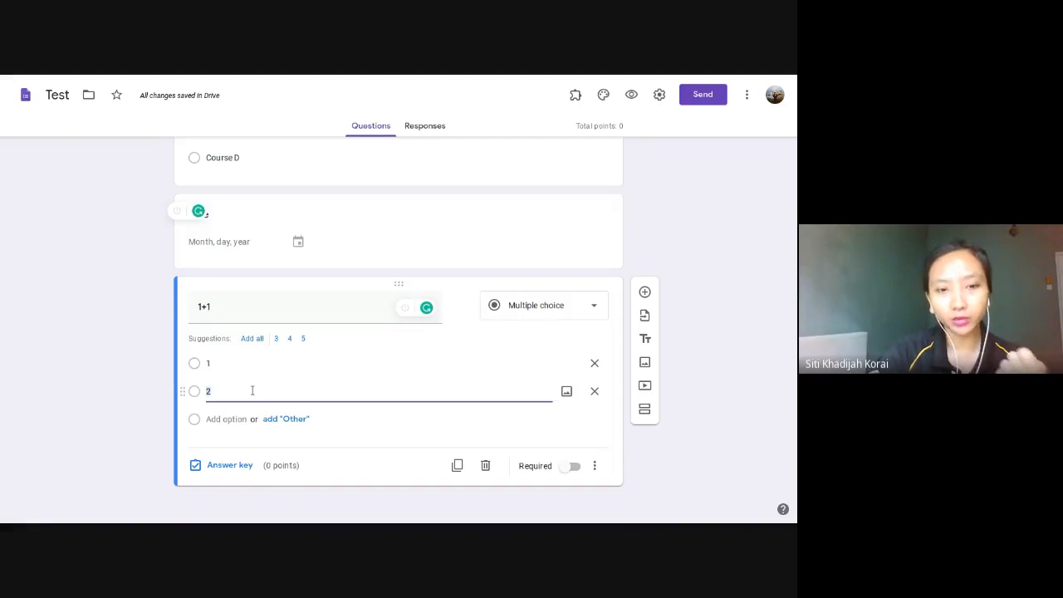
left_click(253, 391)
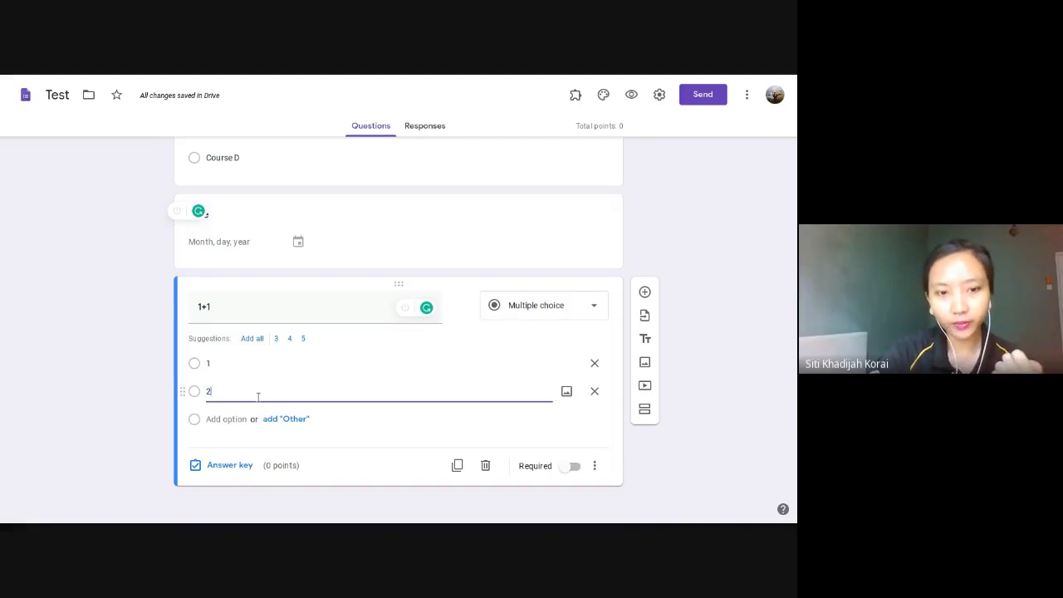
Mark option 2 as the correct answer to the 1+1 question and assign it 2 points
left_click(231, 466)
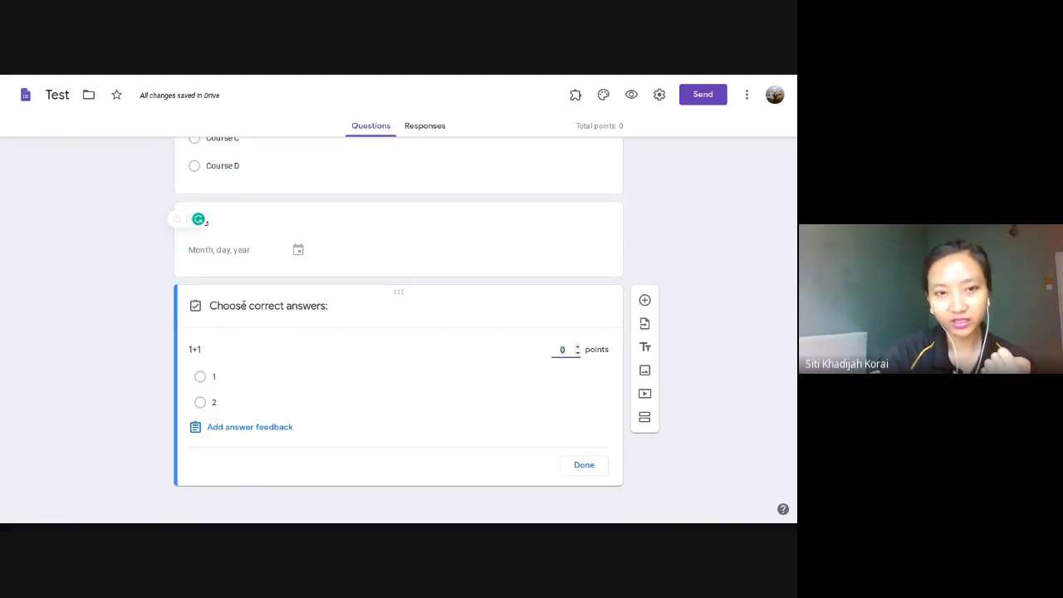
left_click(237, 407)
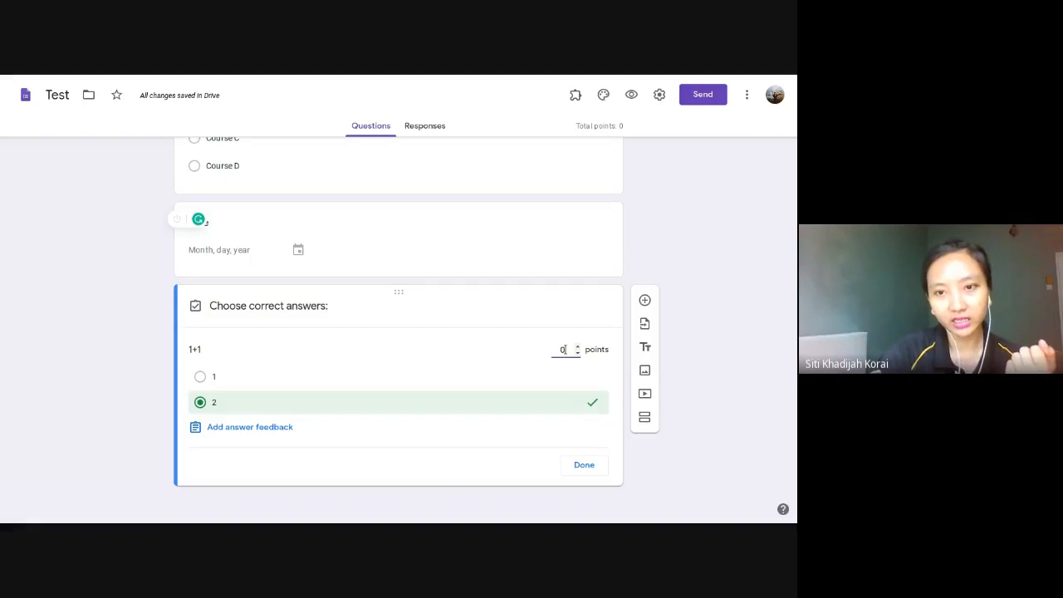
left_click(577, 346)
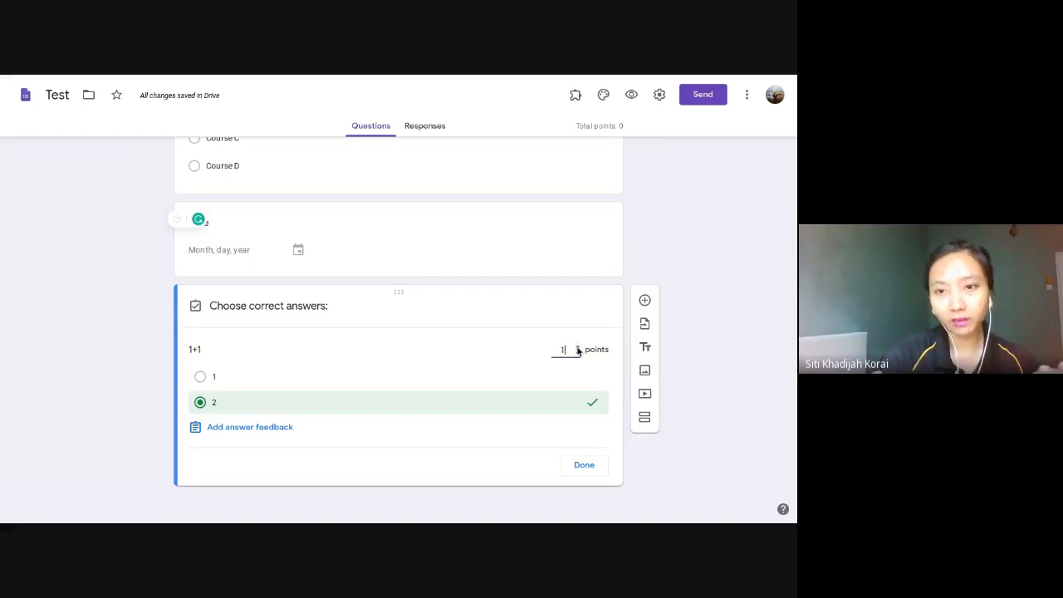
type("0")
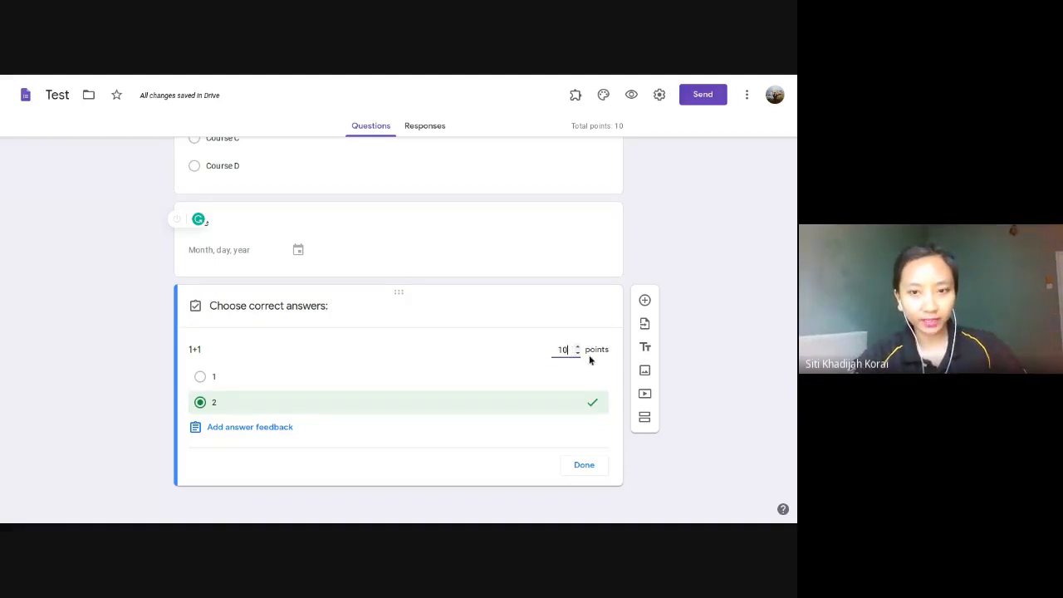
double_click(564, 350)
type("2")
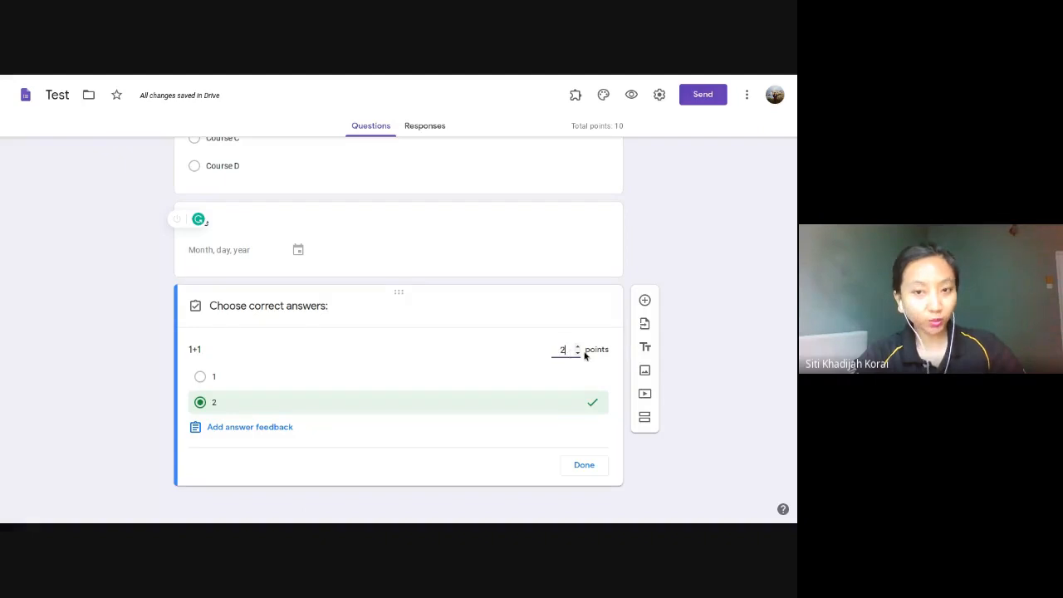
left_click(584, 464)
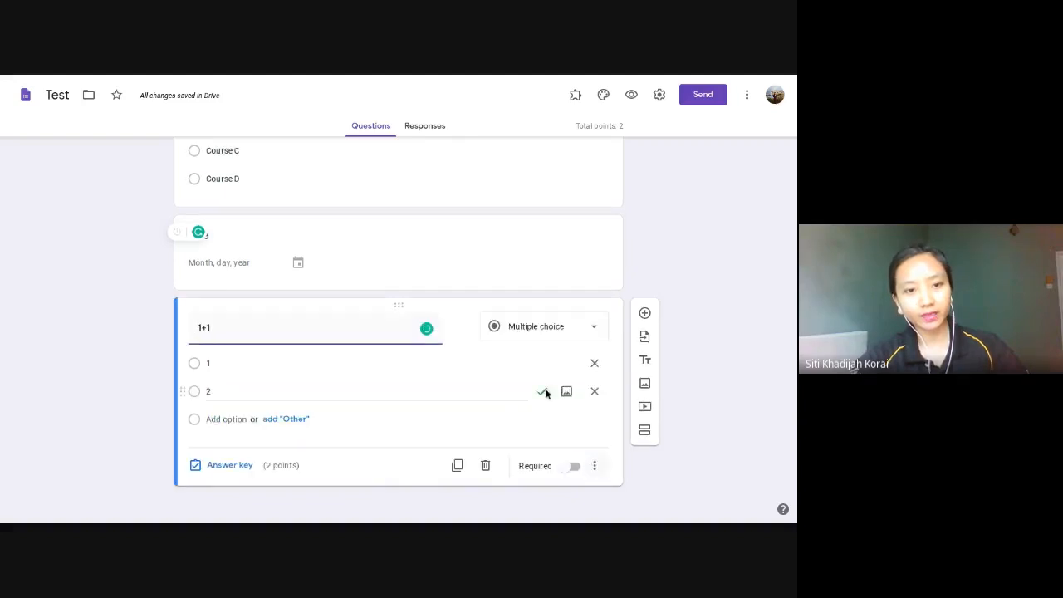
Add a multiple-choice question titled 2-1 with the answer options 1 and 2
left_click(646, 313)
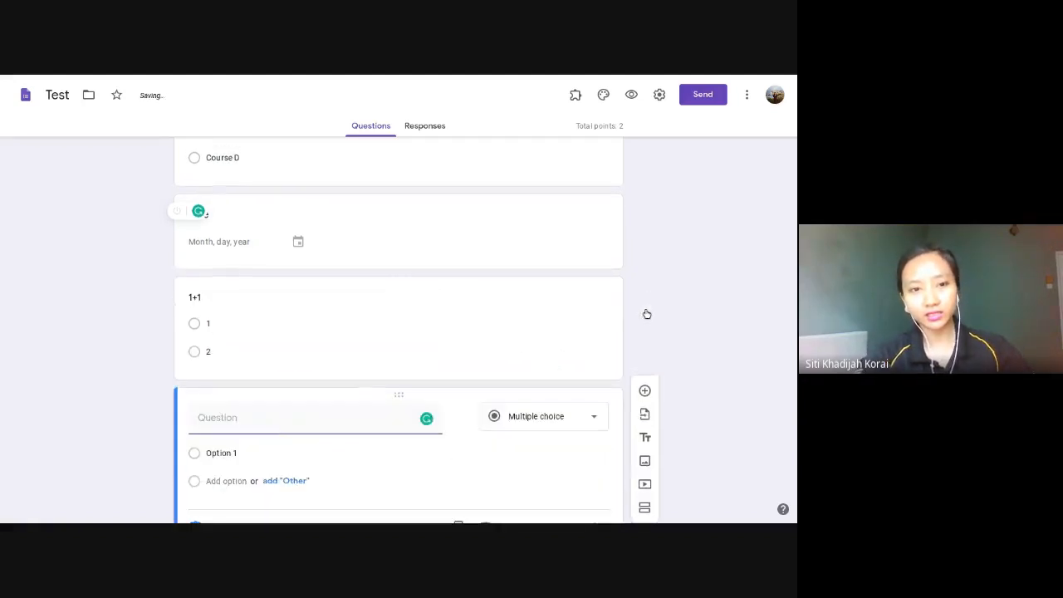
type("2")
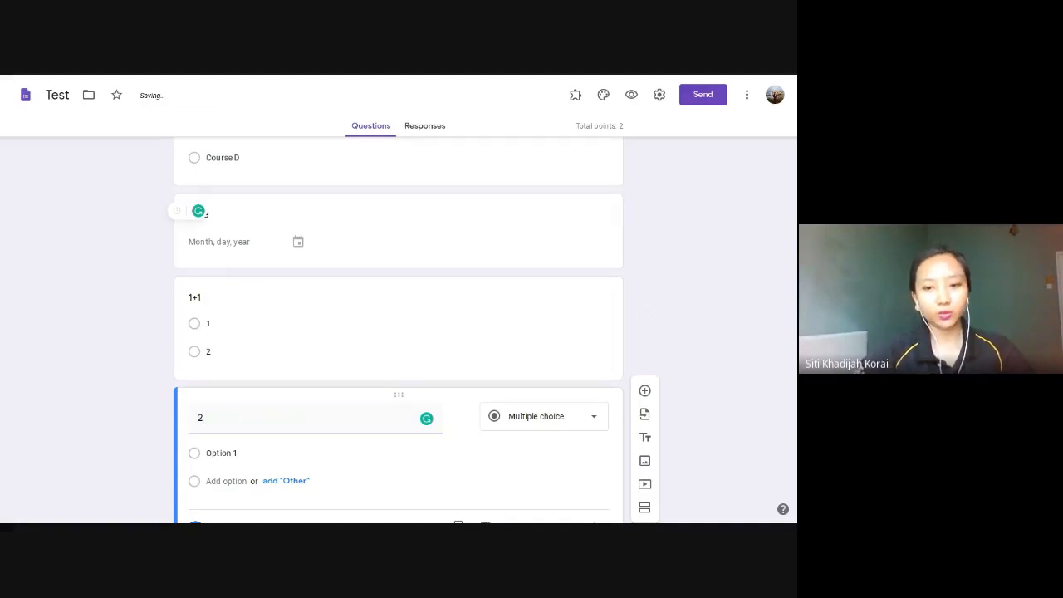
type("-1")
left_click(232, 459)
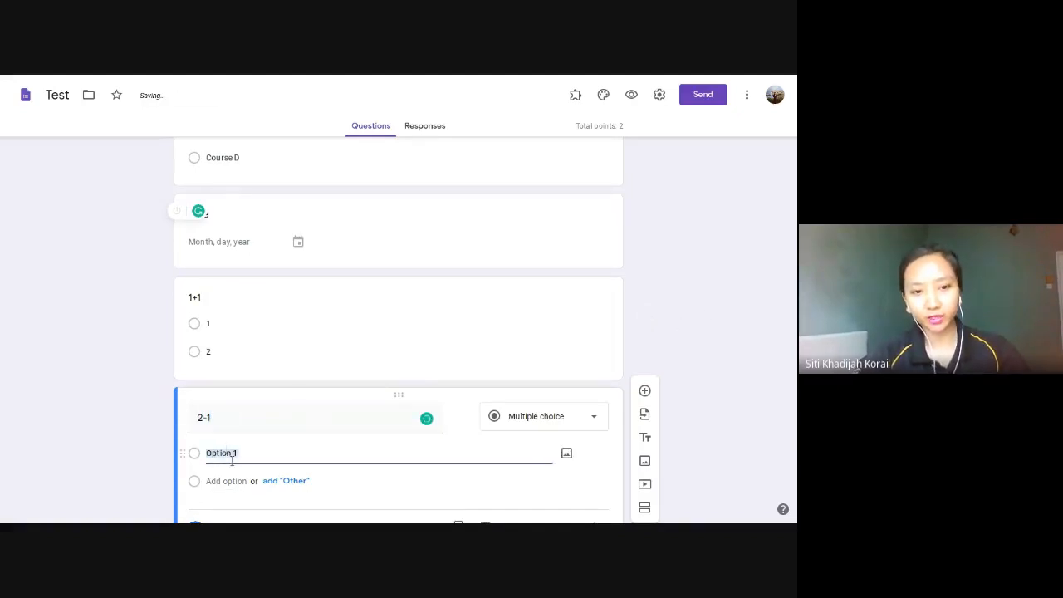
key("Return")
type("2")
left_click(126, 437)
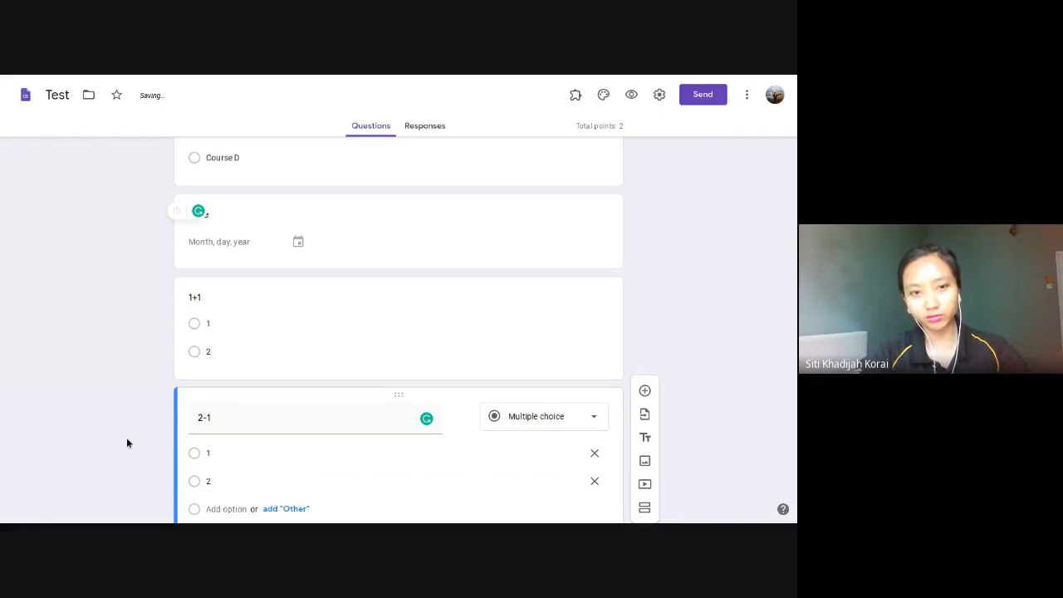
Set the 2-1 question's answer key to option 1, worth 2 points
scroll(130, 430, "down", 2)
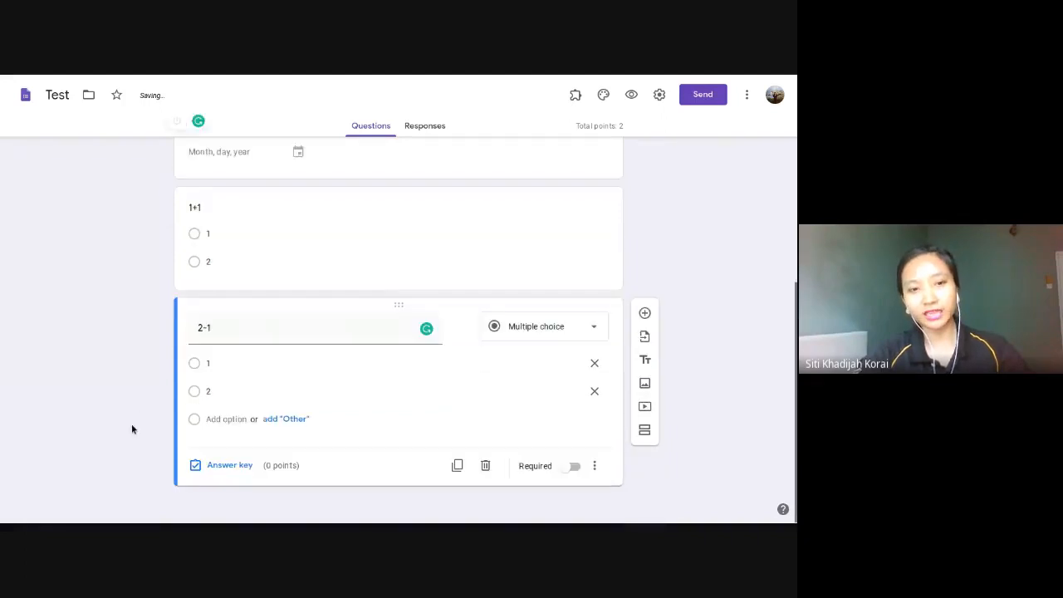
left_click(222, 466)
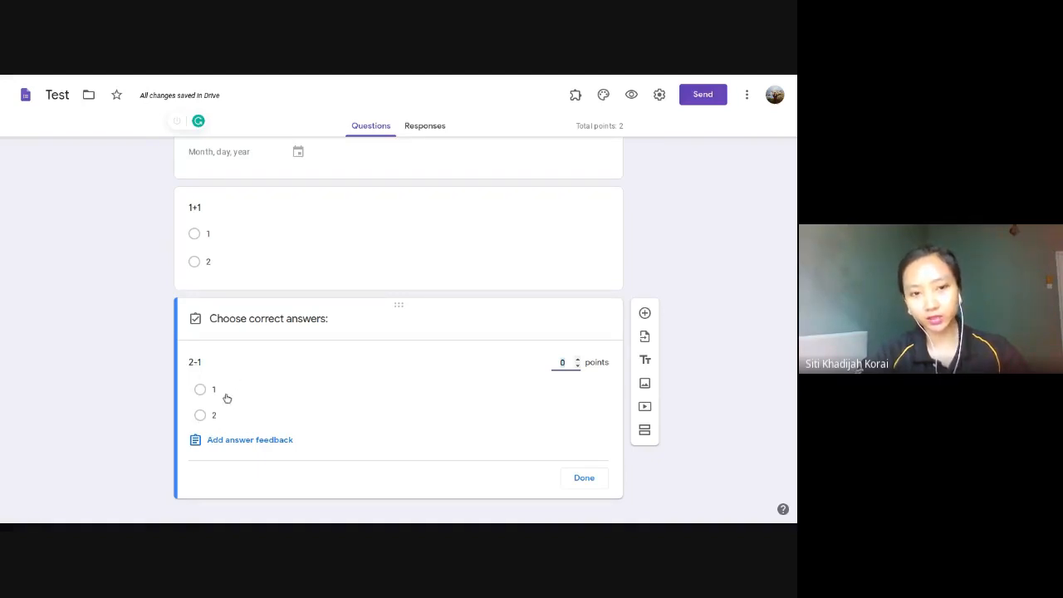
left_click(228, 393)
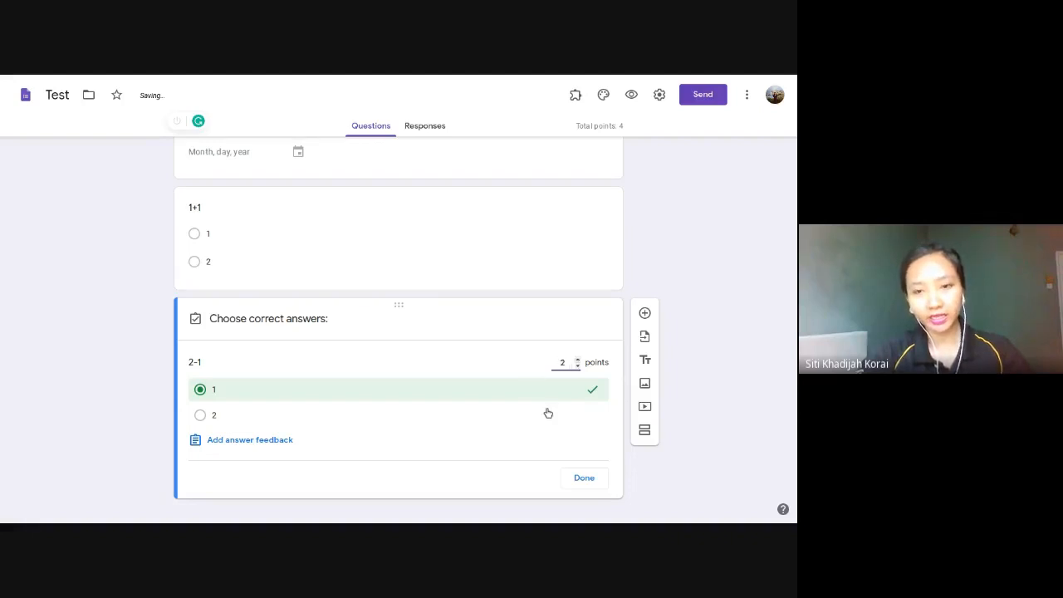
left_click(585, 477)
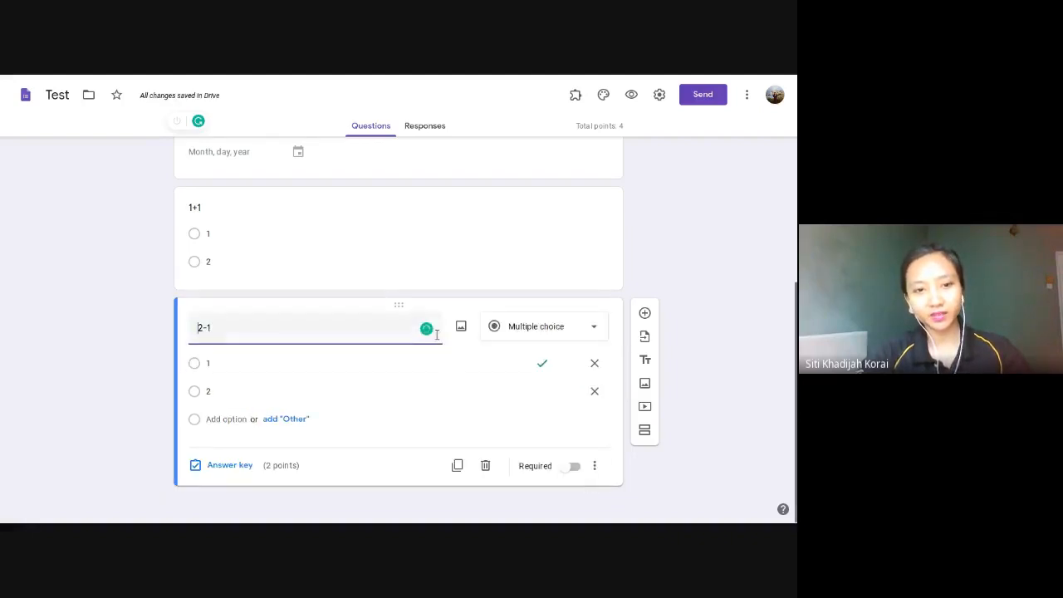
Add a multiple-choice question titled 2+1 with the answer options 3 and 2
left_click(645, 314)
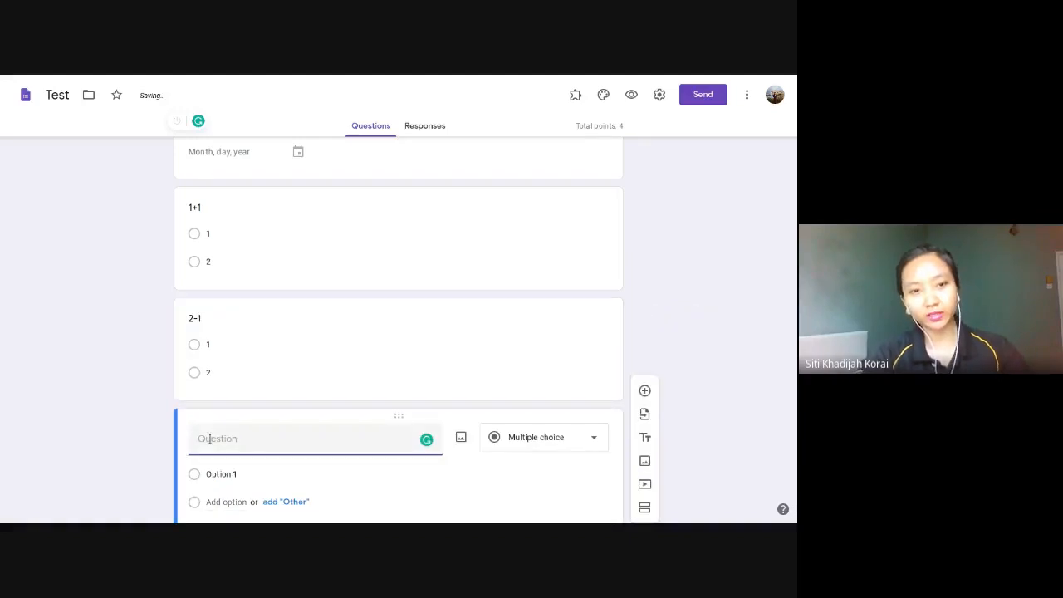
type("2")
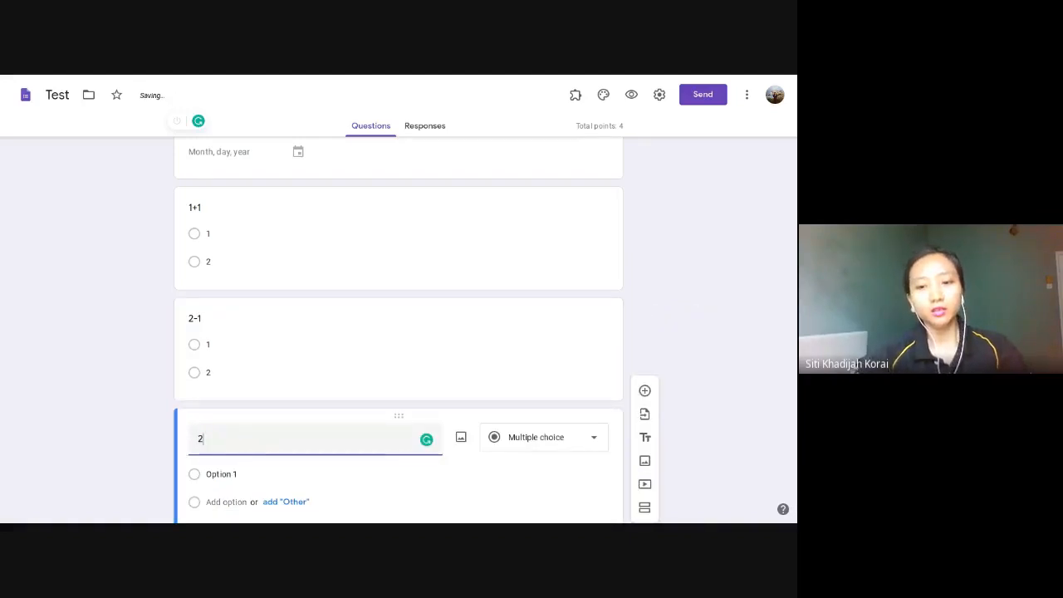
type("+1")
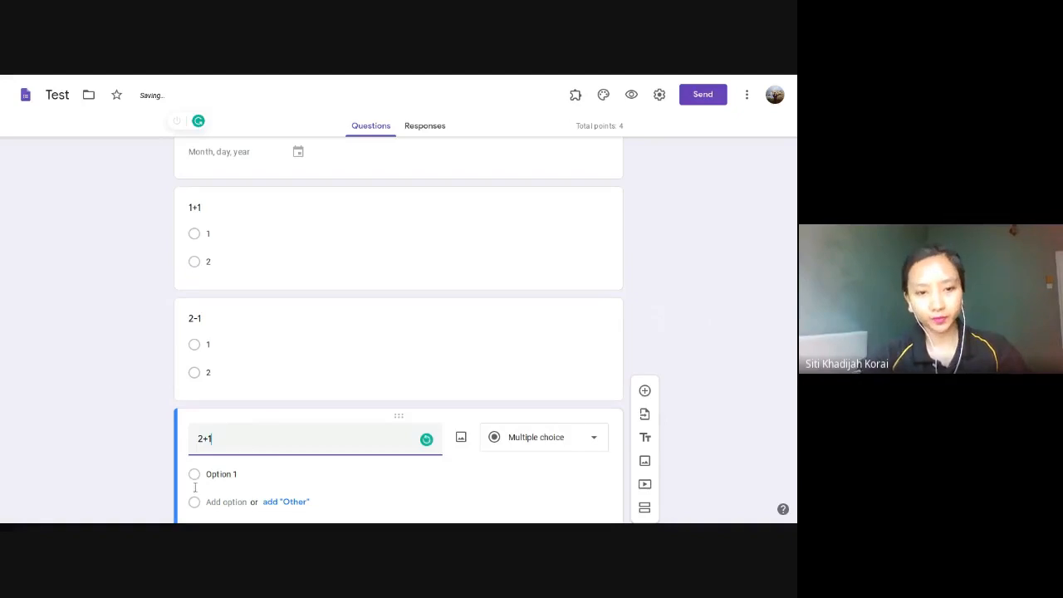
left_click(224, 474)
type("3")
left_click(224, 502)
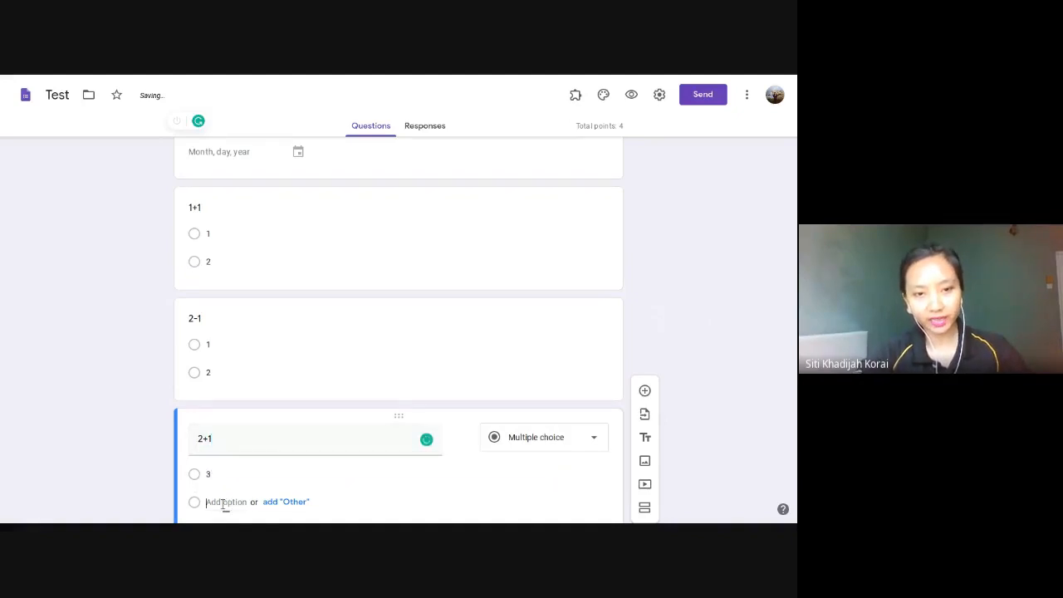
type("2")
left_click(99, 425)
Set the 2+1 question's answer key to option 3, worth 2 points
scroll(101, 425, "down", 2)
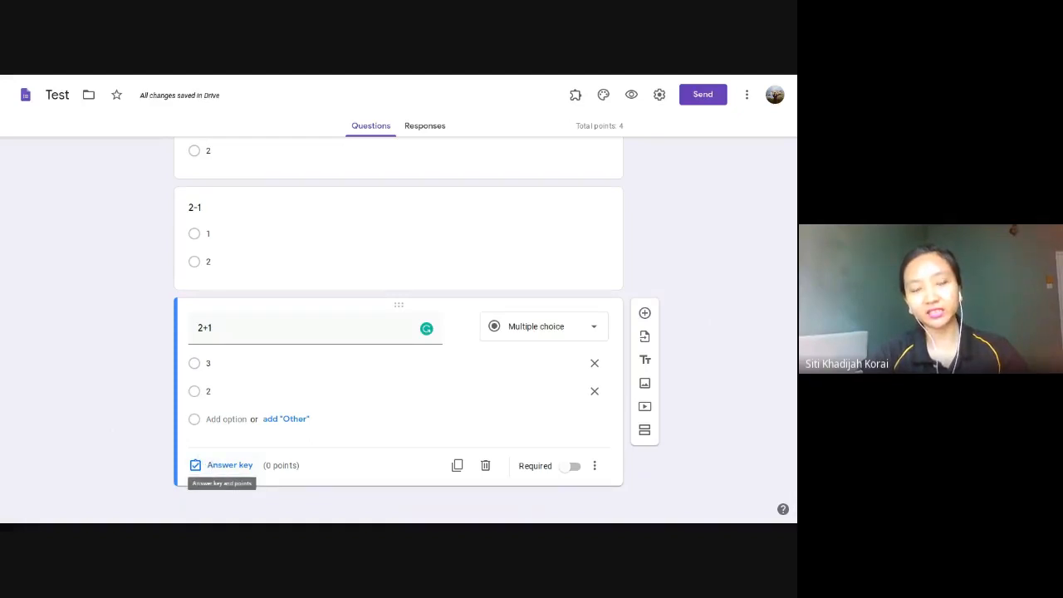
left_click(217, 466)
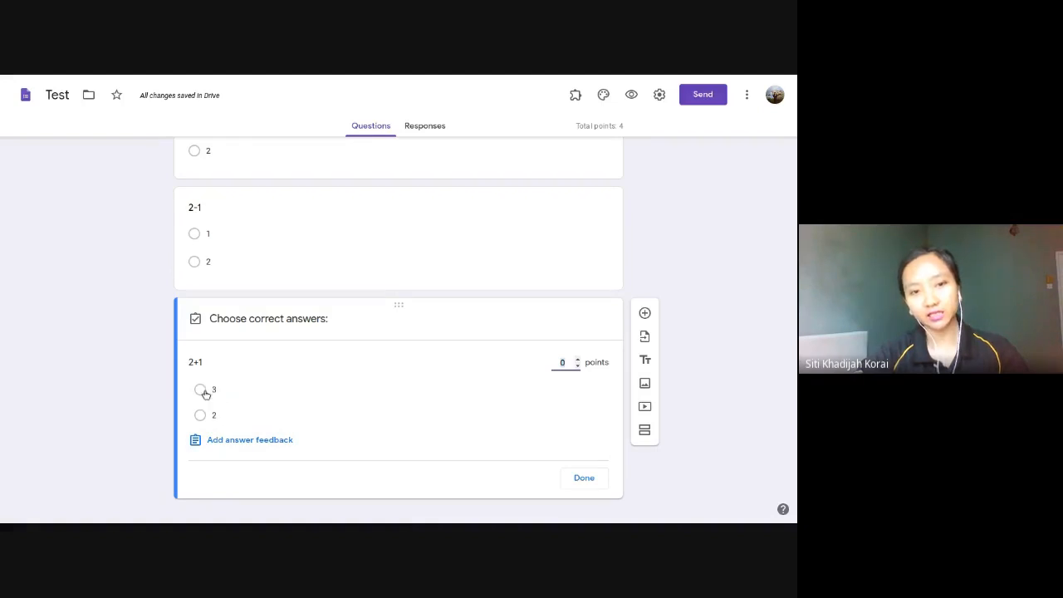
left_click(200, 391)
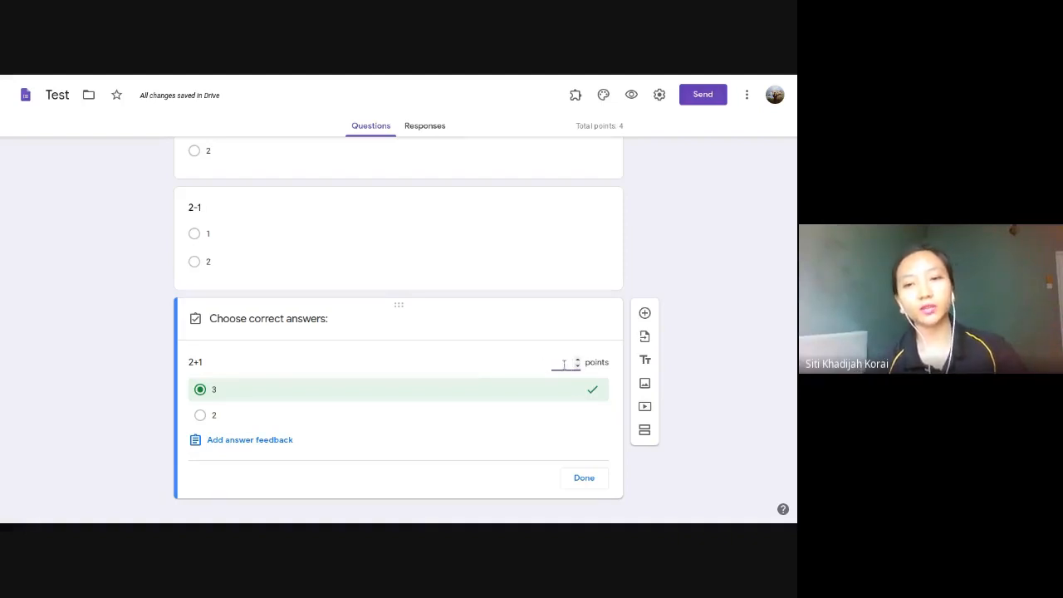
left_click(581, 482)
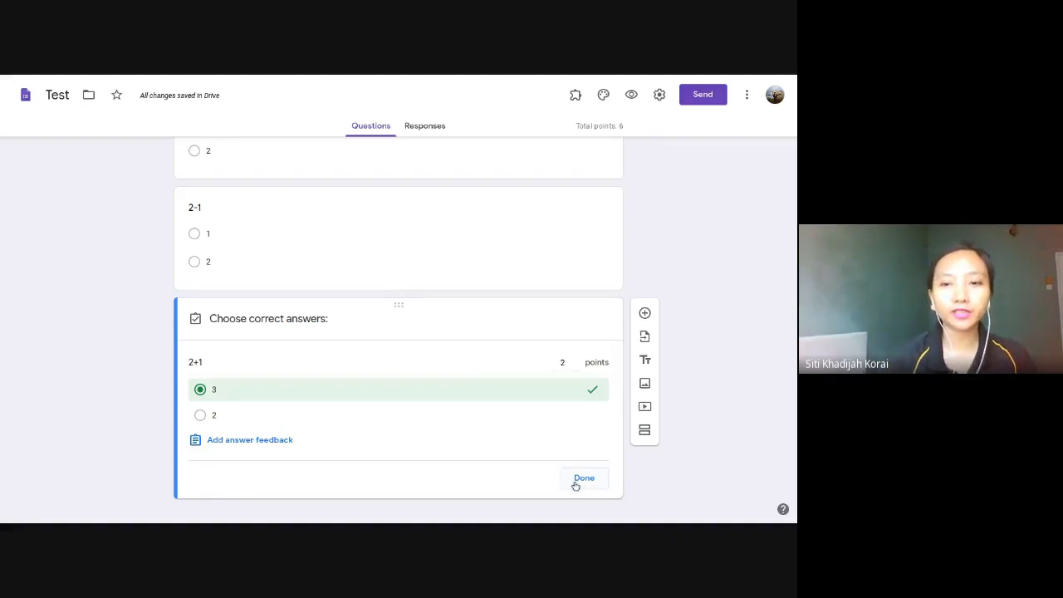
left_click(573, 480)
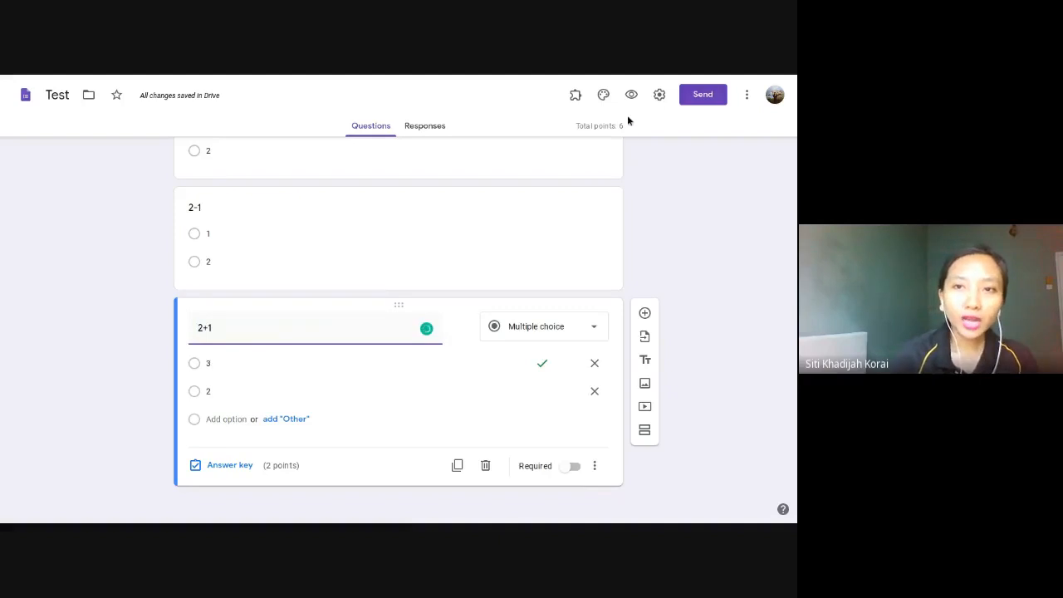
Check the quiz's total points and look back over the questions up to Full name
left_click(577, 128)
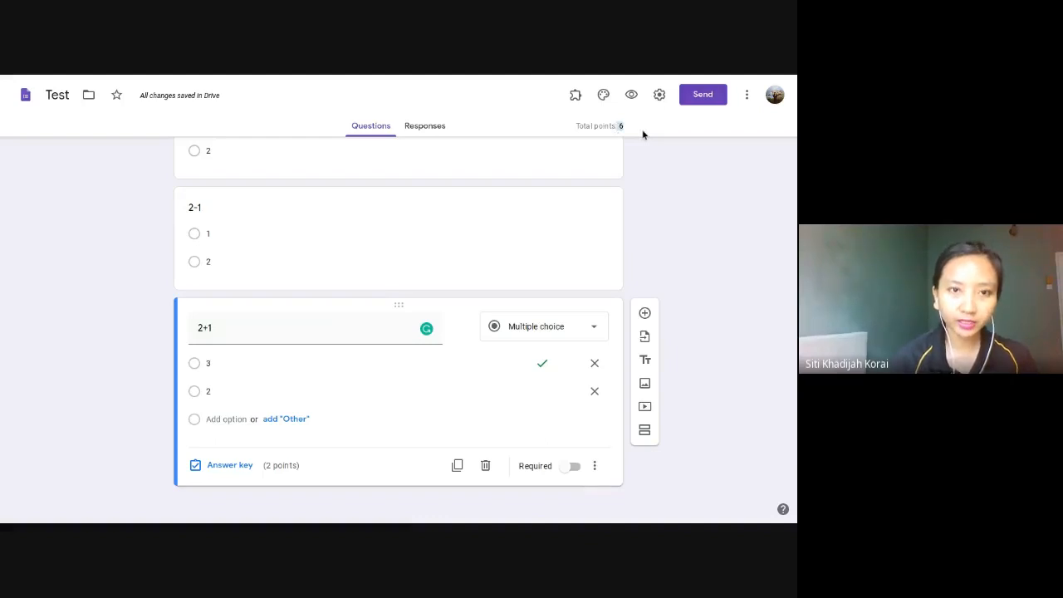
scroll(407, 233, "up", 3)
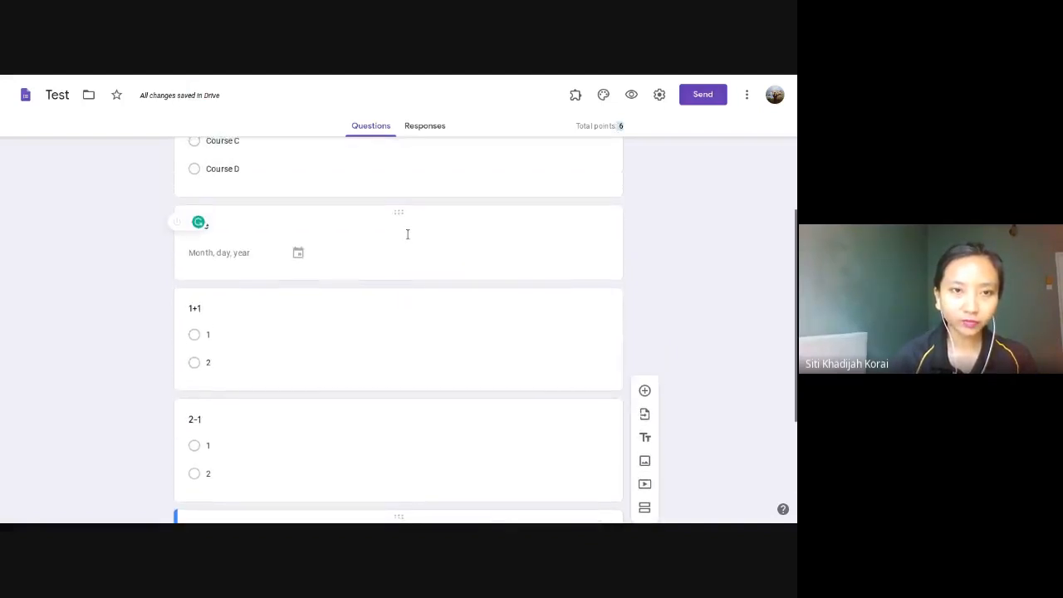
scroll(407, 234, "up", 3)
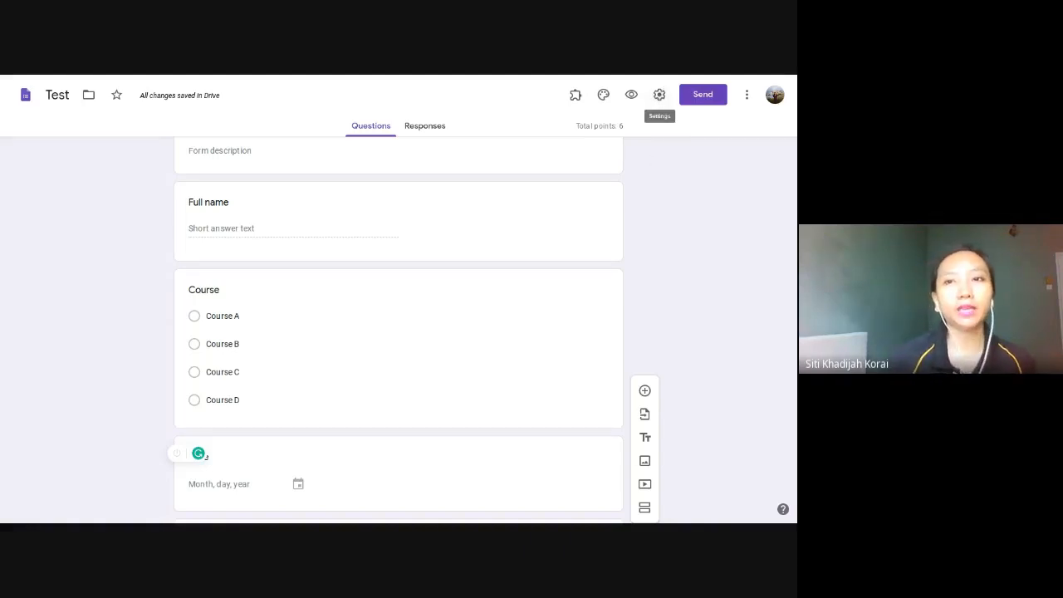
Review the form's quiz settings, including Make this a quiz and the grade release option, and save them
left_click(659, 94)
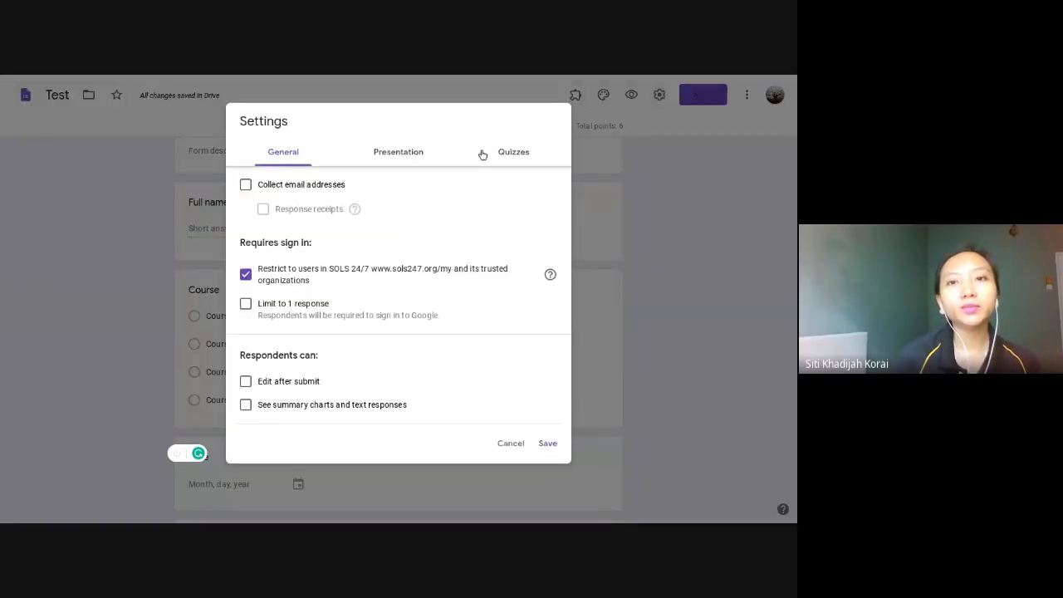
left_click(523, 154)
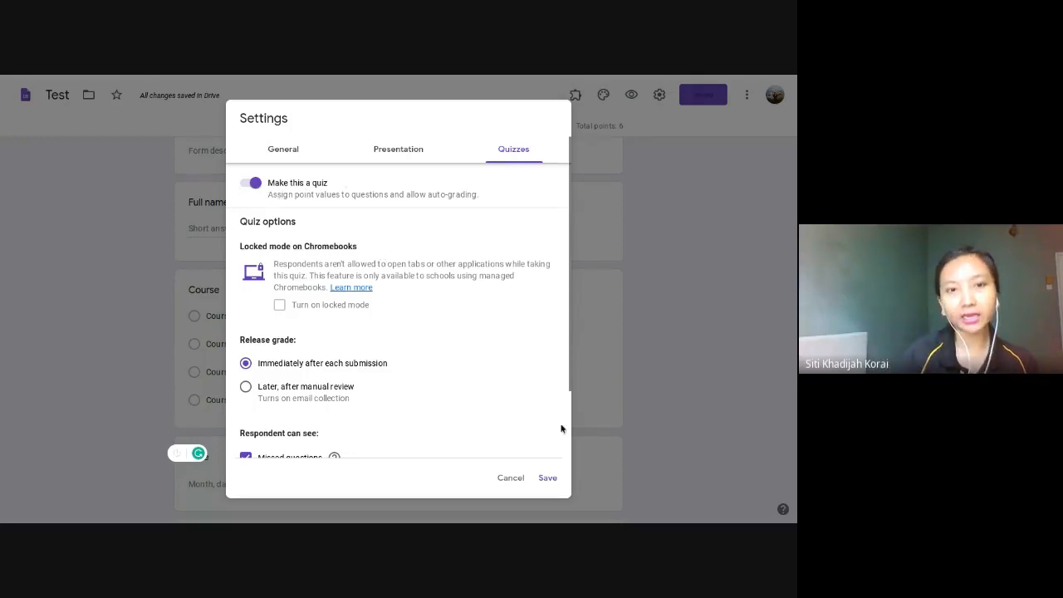
left_click(555, 486)
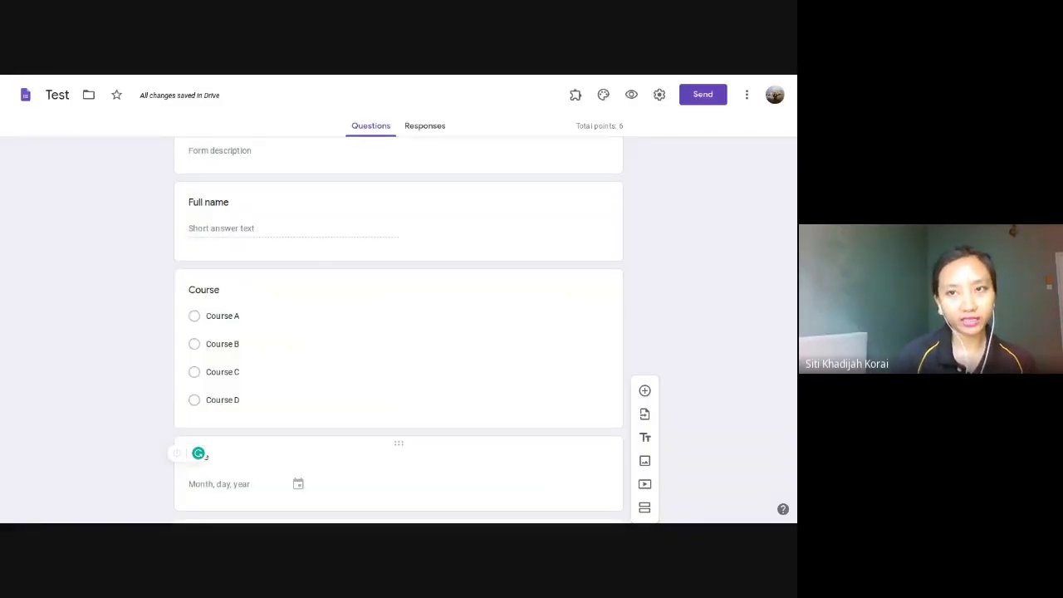
Compare the points assigned to the Course question with those of the 1+1 and 2-1 questions
scroll(447, 458, "down", 1)
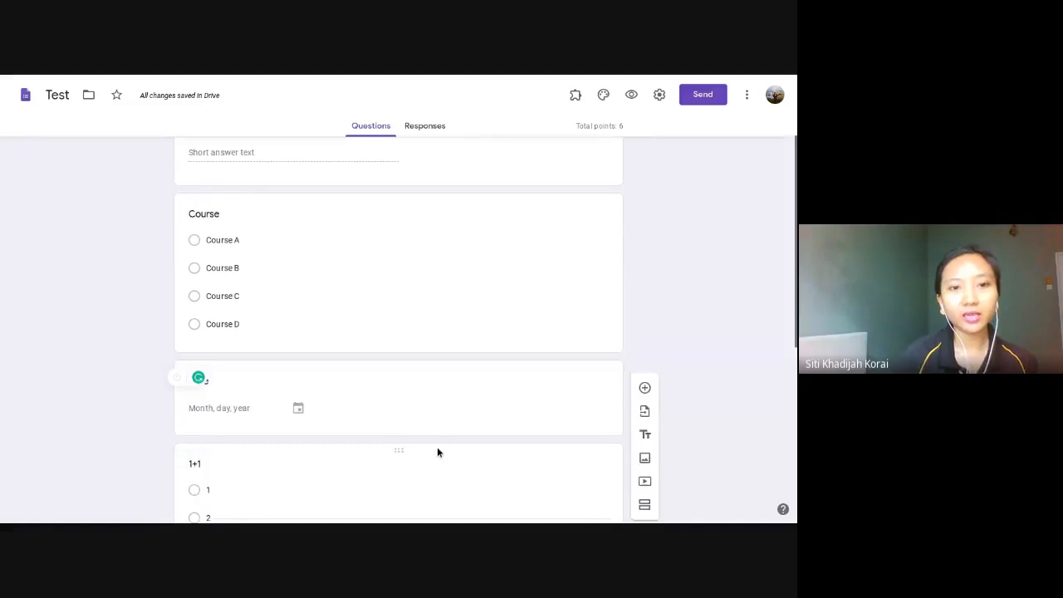
left_click(319, 275)
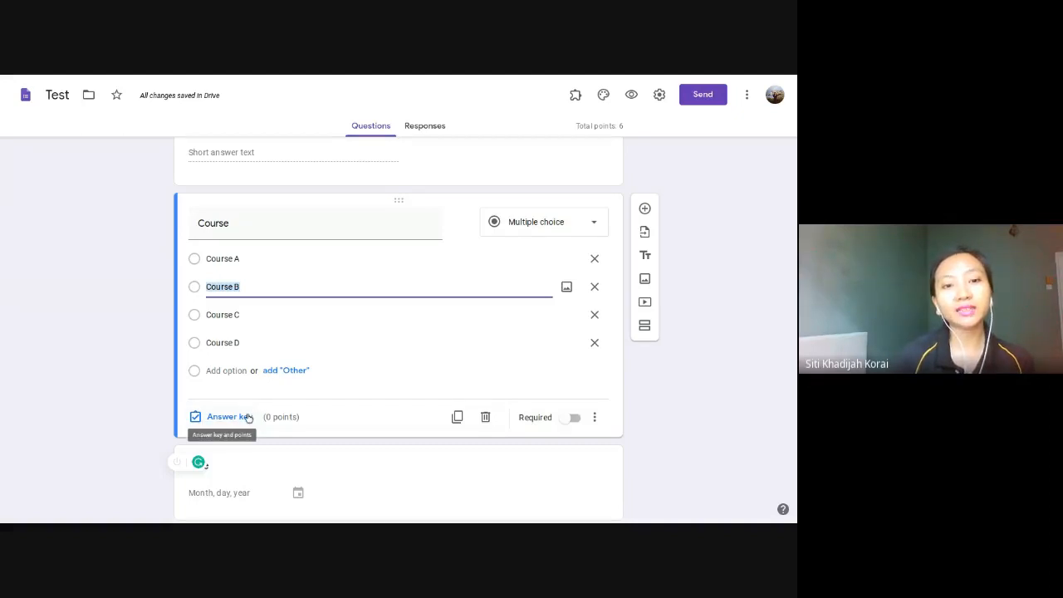
scroll(266, 412, "down", 2)
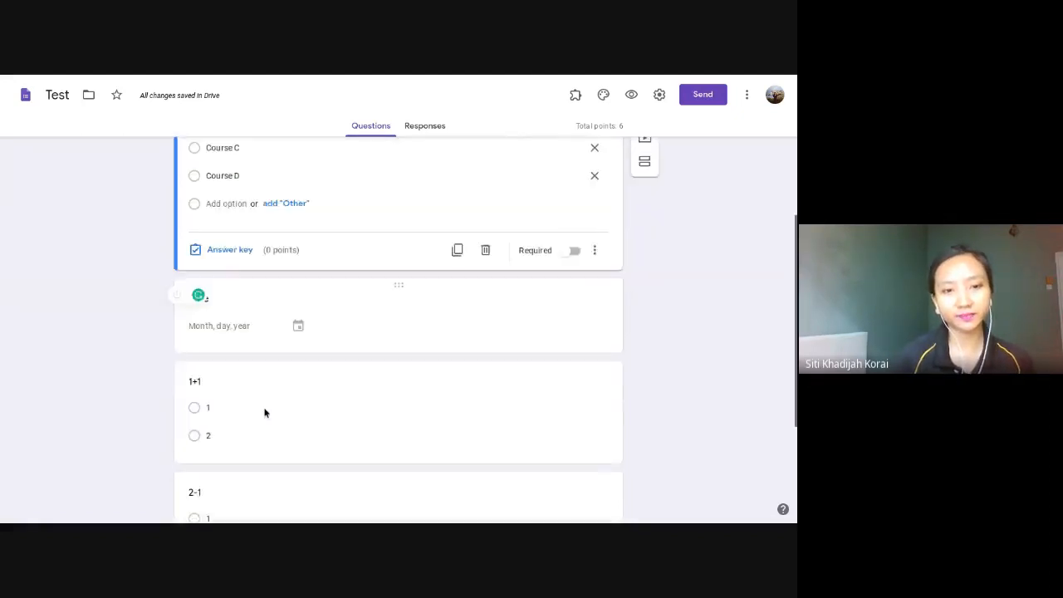
scroll(266, 413, "down", 3)
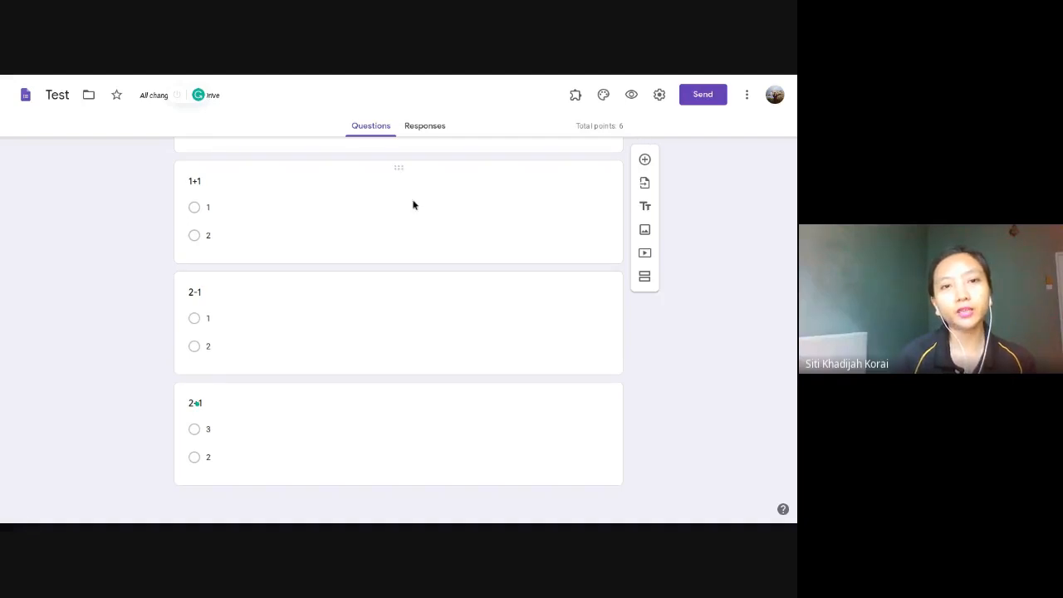
left_click(268, 229)
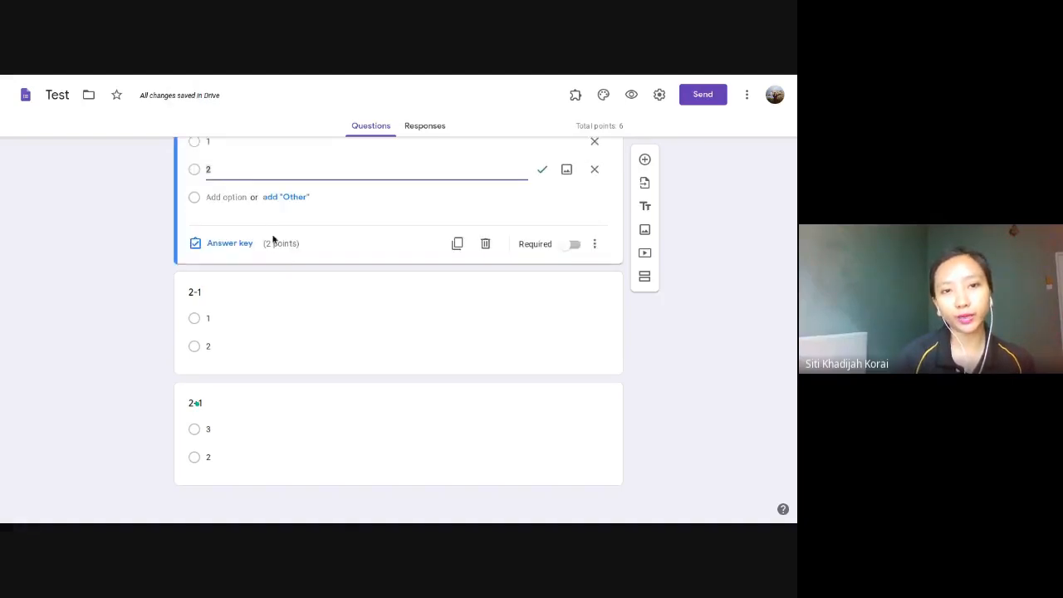
left_click(291, 280)
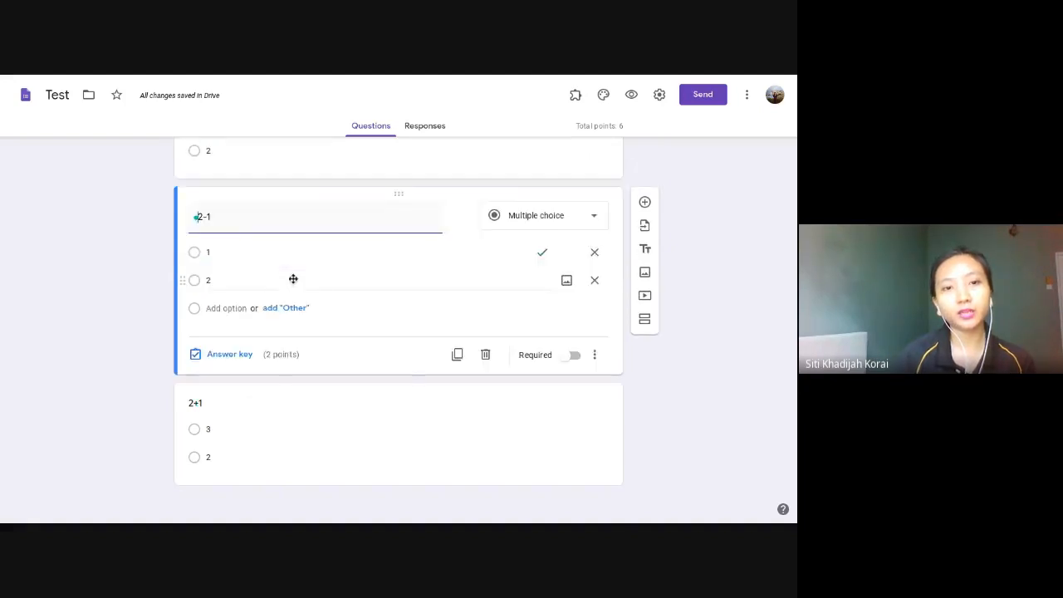
Check the points and answer key assigned to the 2+1 question in the Test form
left_click(274, 385)
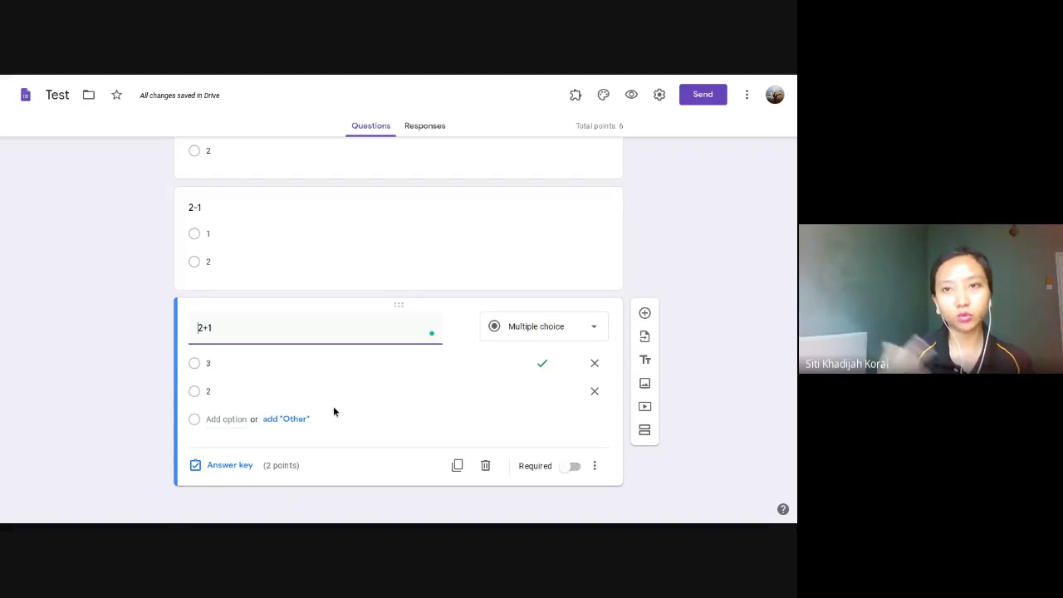
scroll(388, 211, "up", 5)
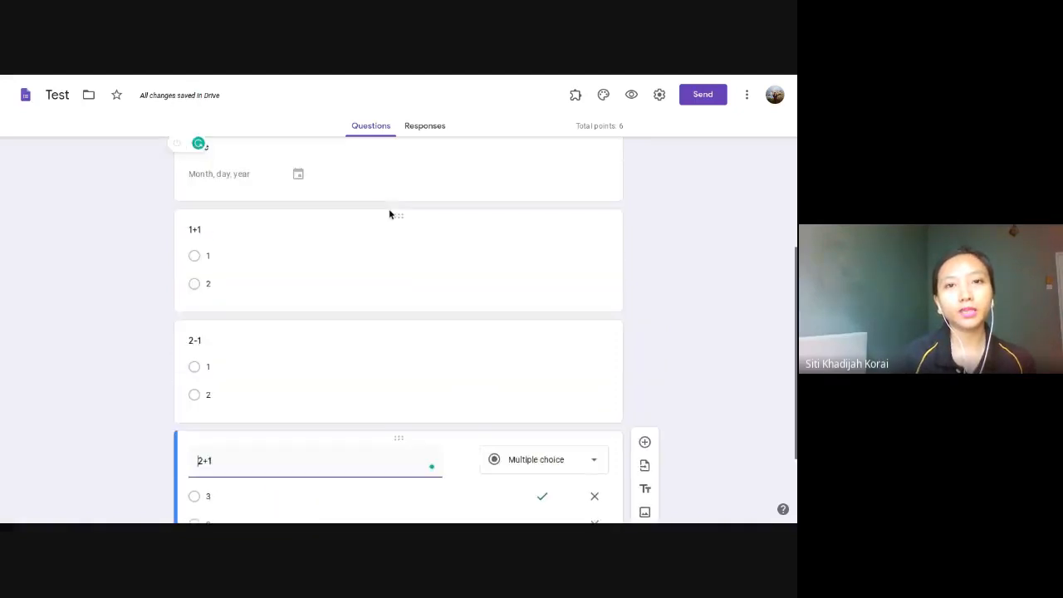
mouse_move(320, 78)
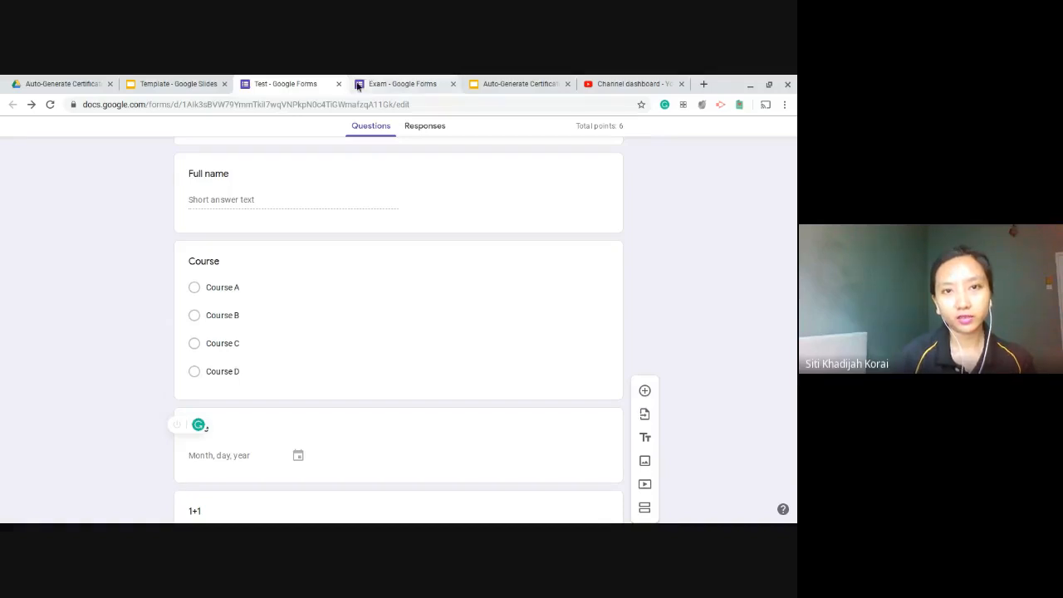
Switch to the Exam form and check the answer keys and points of its arithmetic questions from 1+1 through 1+1=2
left_click(396, 84)
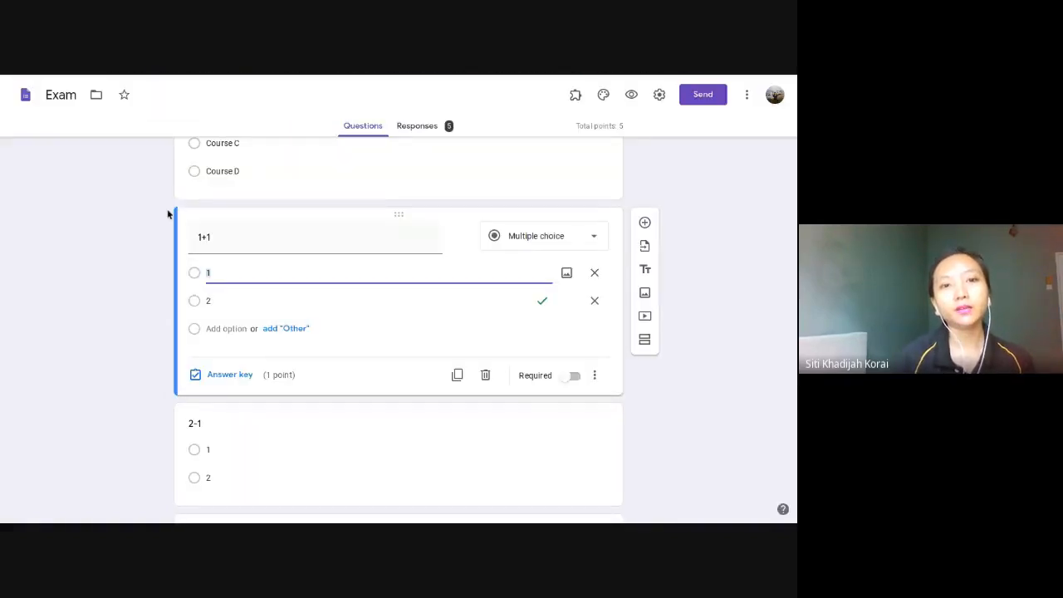
left_click(653, 150)
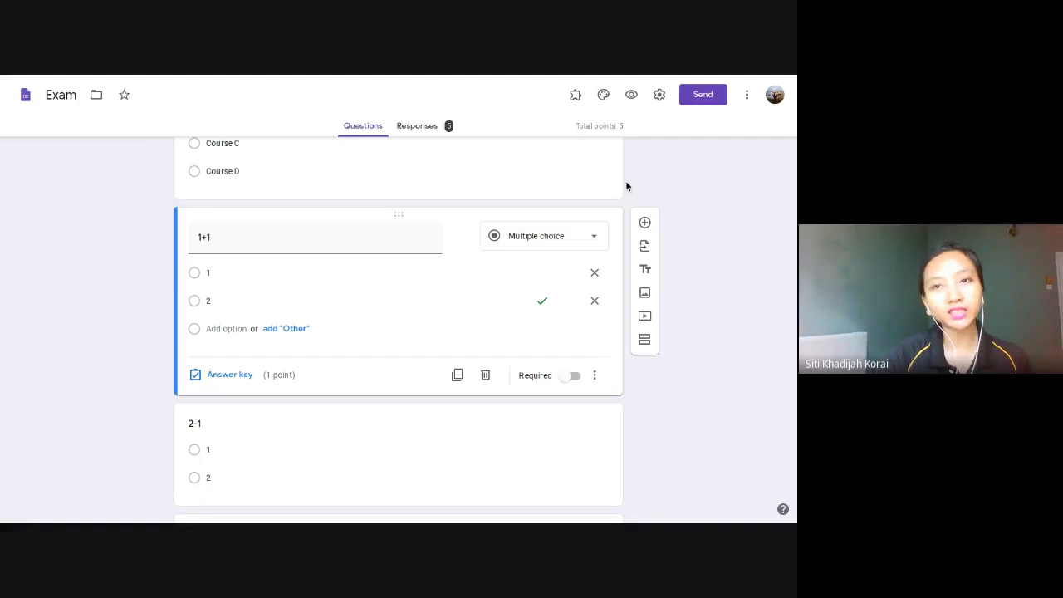
scroll(280, 304, "down", 1)
scroll(280, 301, "up", 2)
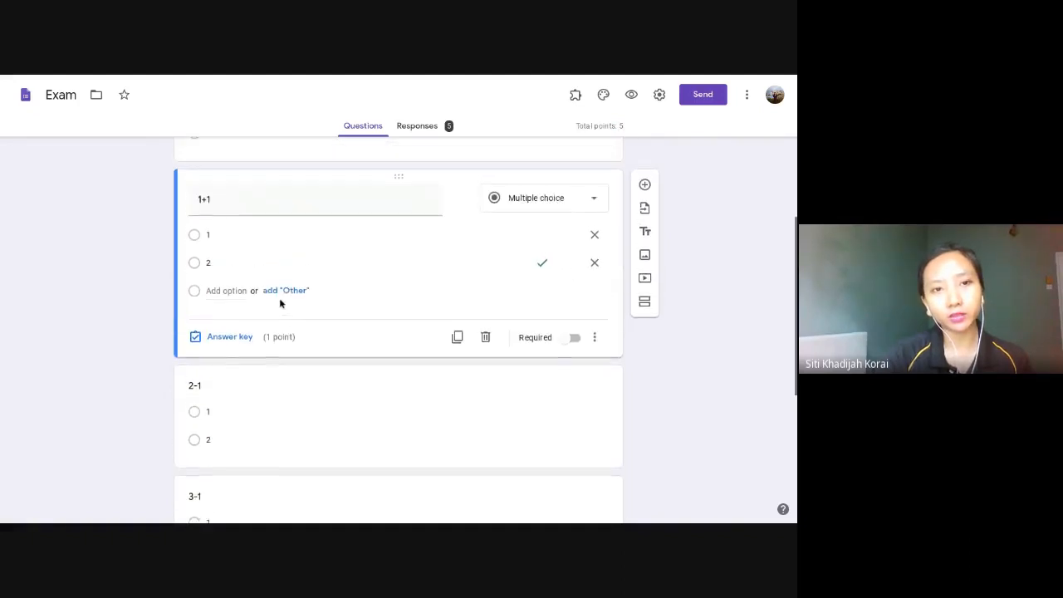
scroll(294, 315, "down", 2)
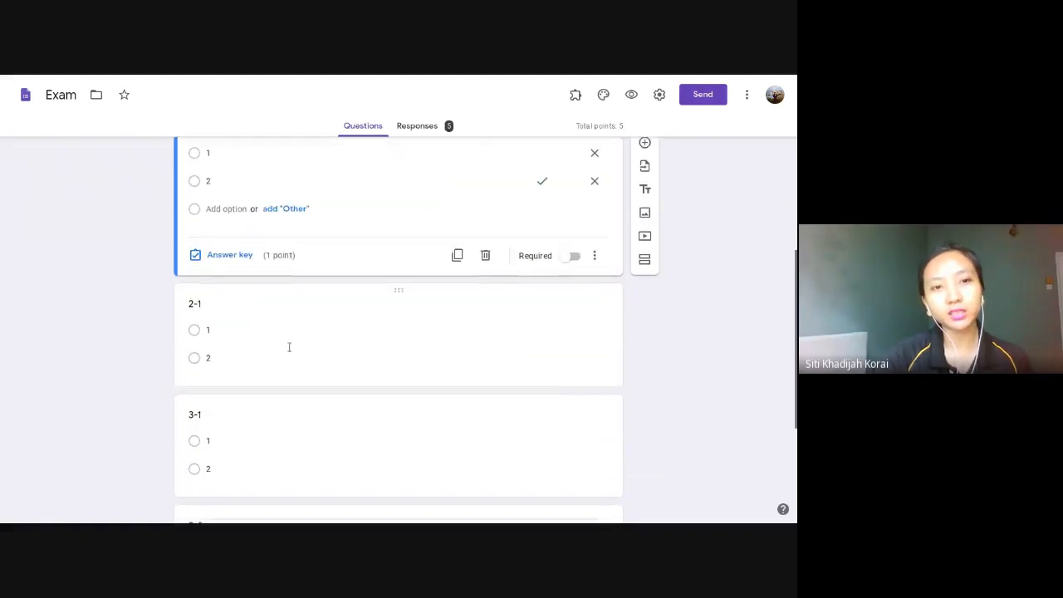
left_click(290, 341)
scroll(269, 368, "down", 3)
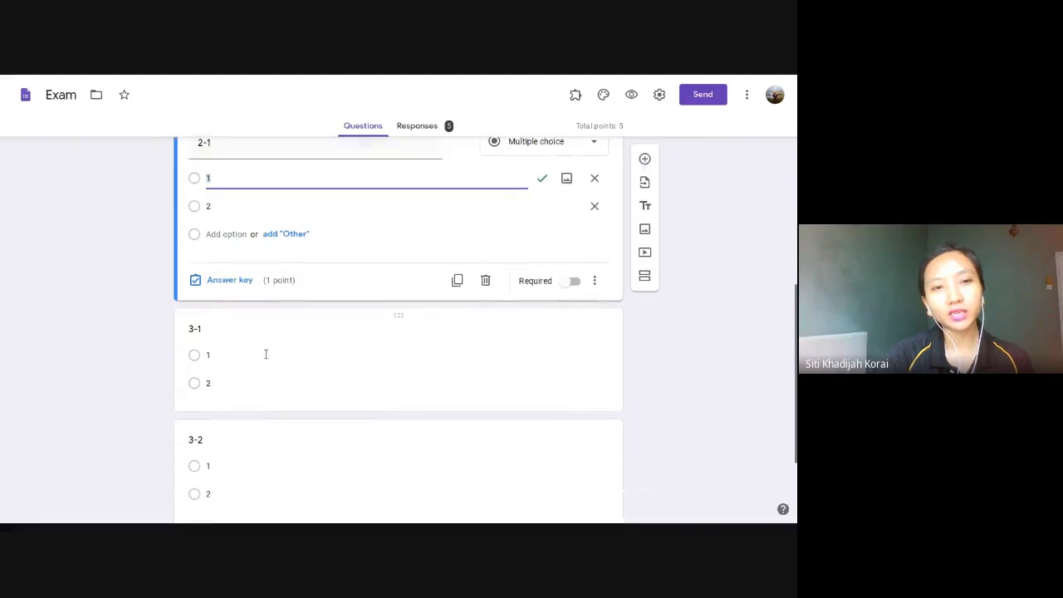
left_click(263, 351)
scroll(265, 355, "down", 2)
left_click(265, 346)
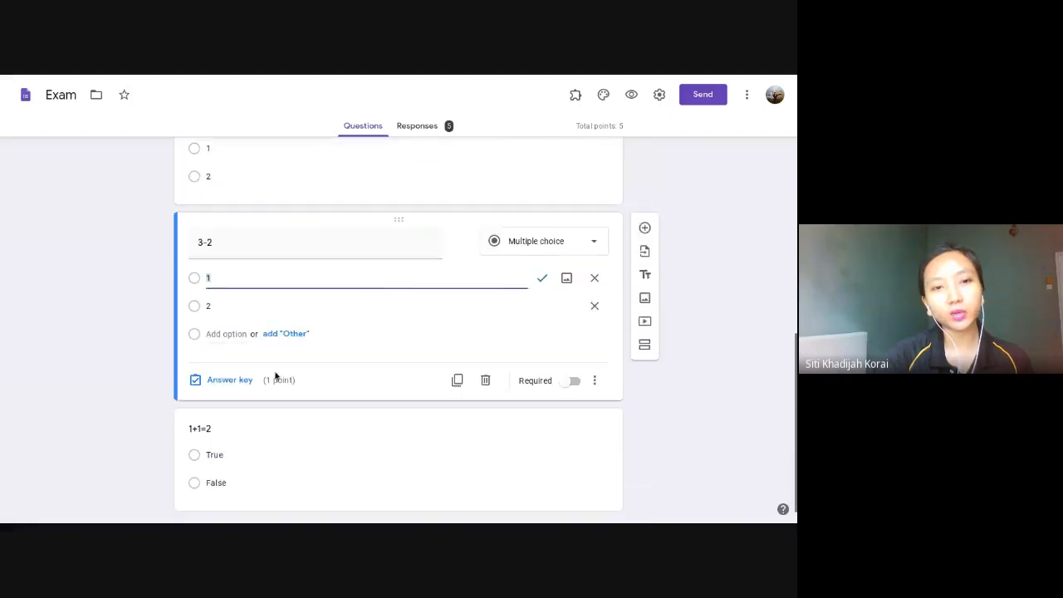
scroll(265, 249, "down", 1)
left_click(258, 426)
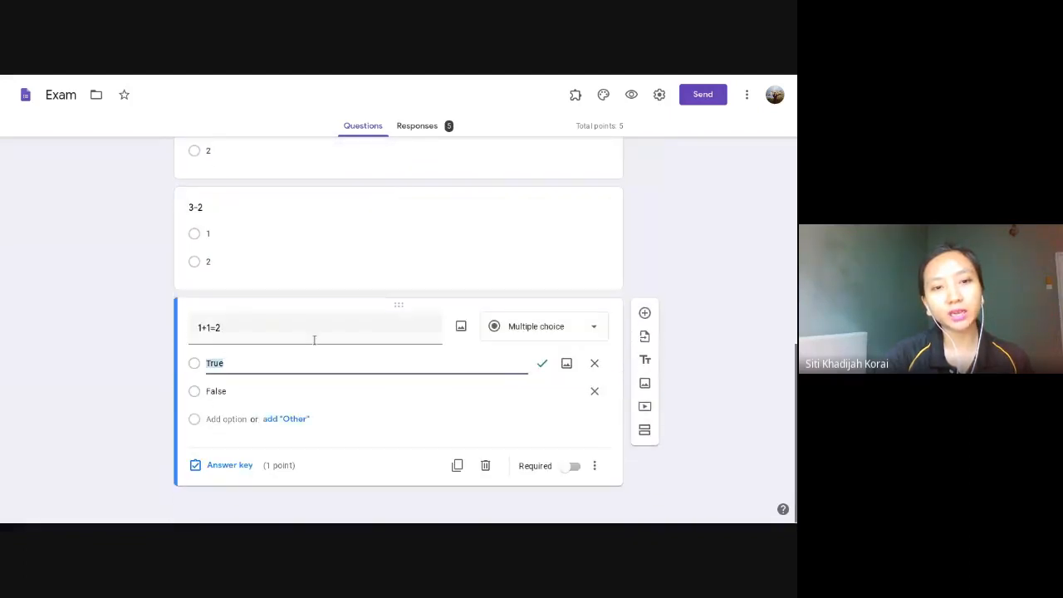
Look back over the Exam form from its title through the Course question and select the 1+1 question
scroll(279, 349, "up", 7)
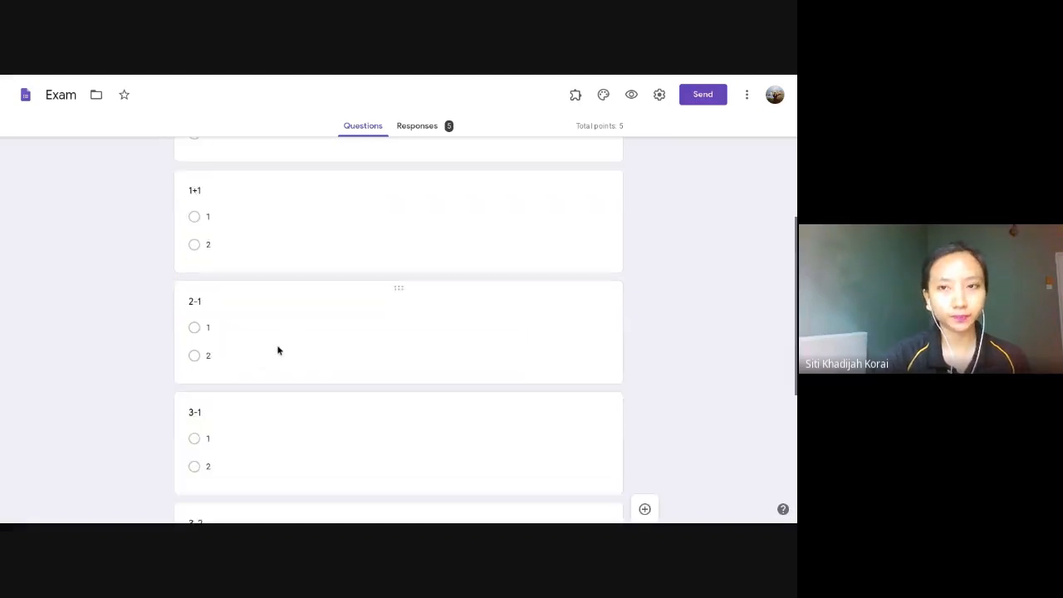
scroll(278, 351, "up", 1)
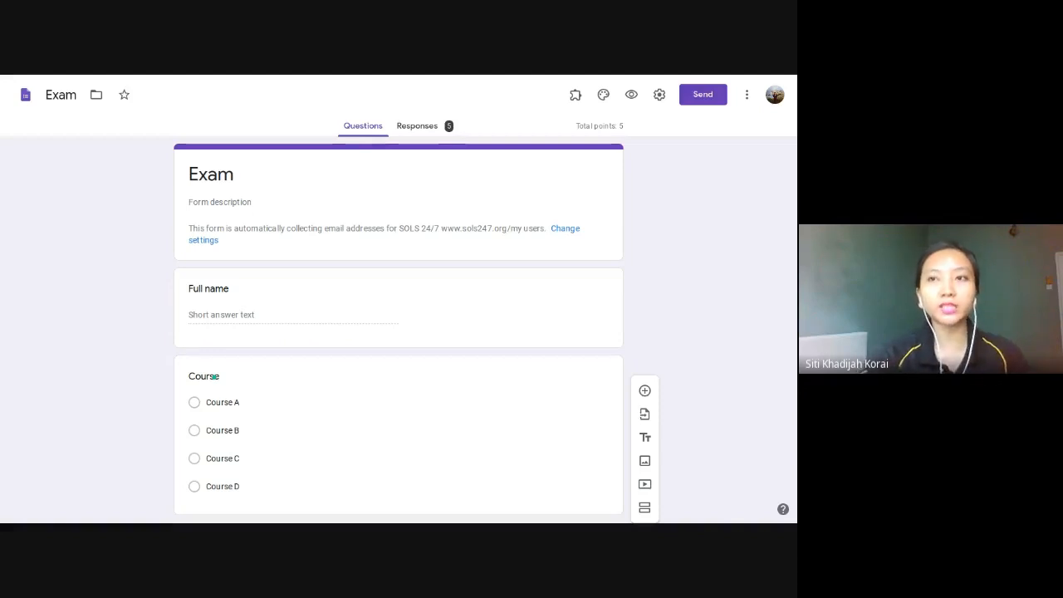
scroll(398, 332, "down", 3)
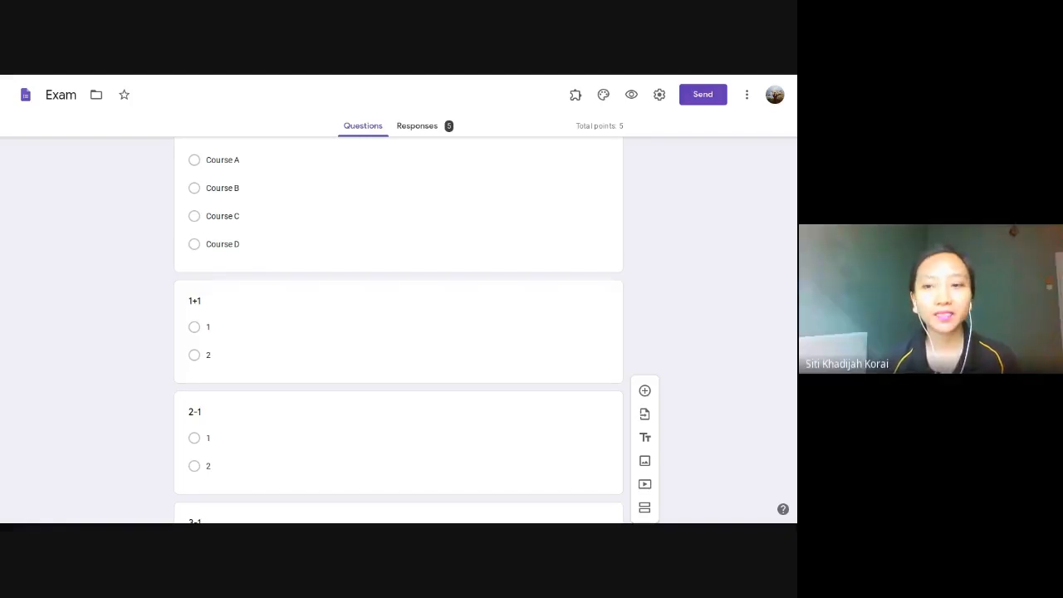
left_click(399, 331)
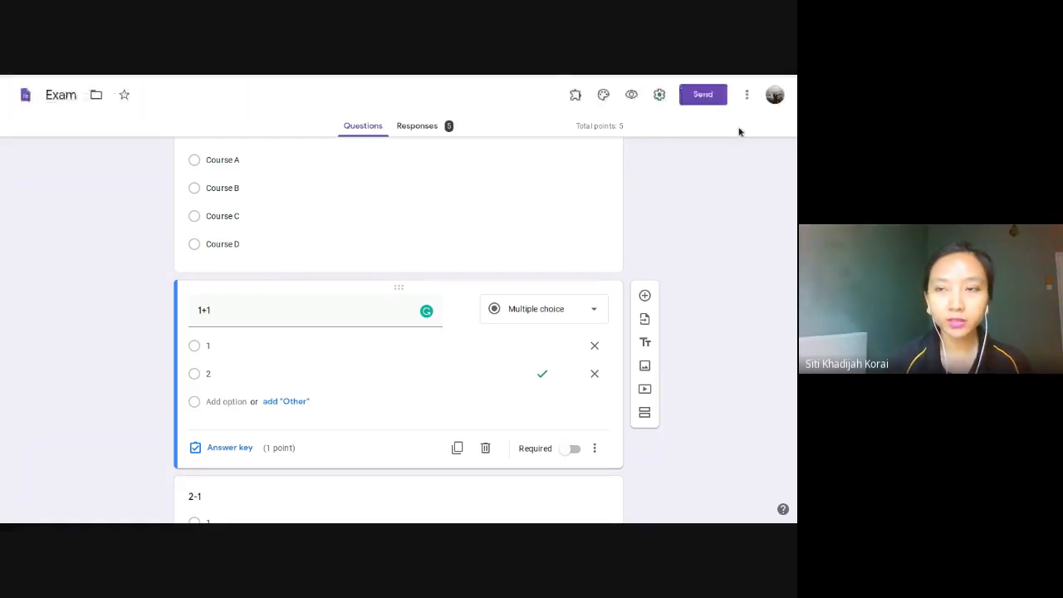
Browse the Marketplace add-ons that work with Forms and view the Certify'em details page, closing it when done
left_click(746, 98)
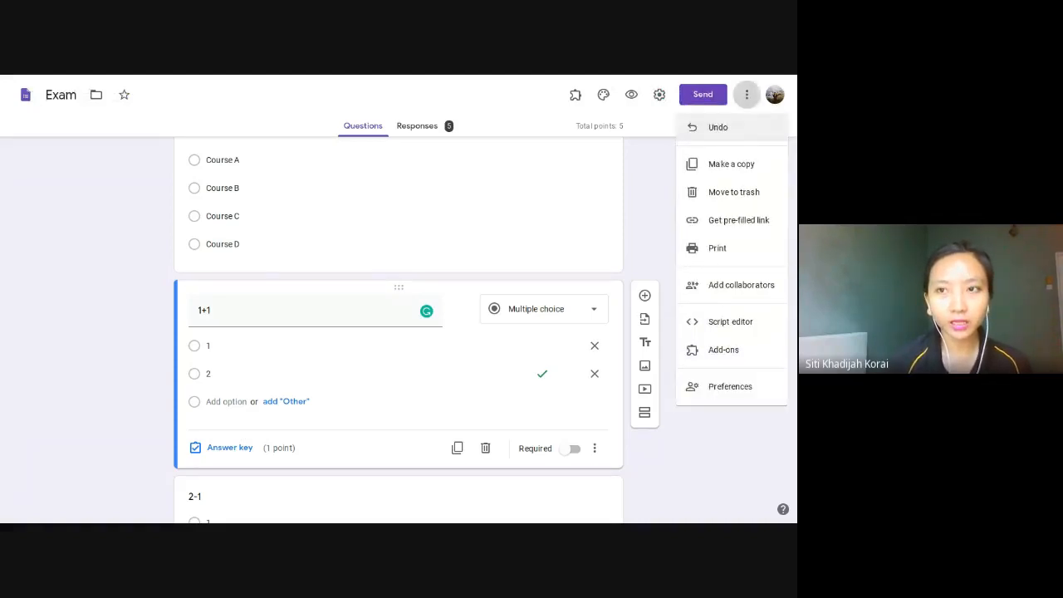
left_click(747, 98)
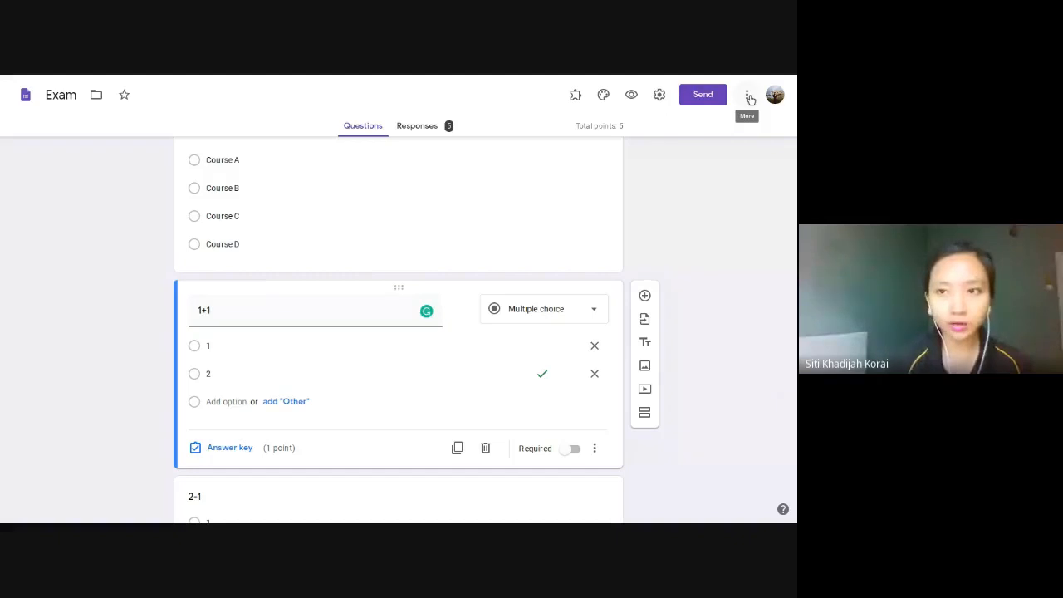
left_click(749, 97)
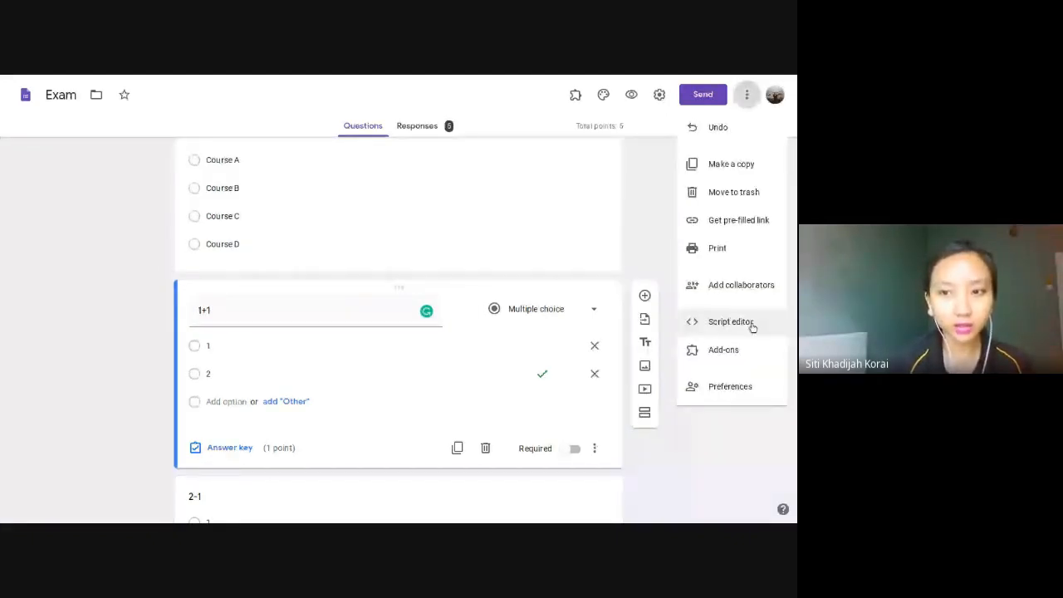
left_click(708, 350)
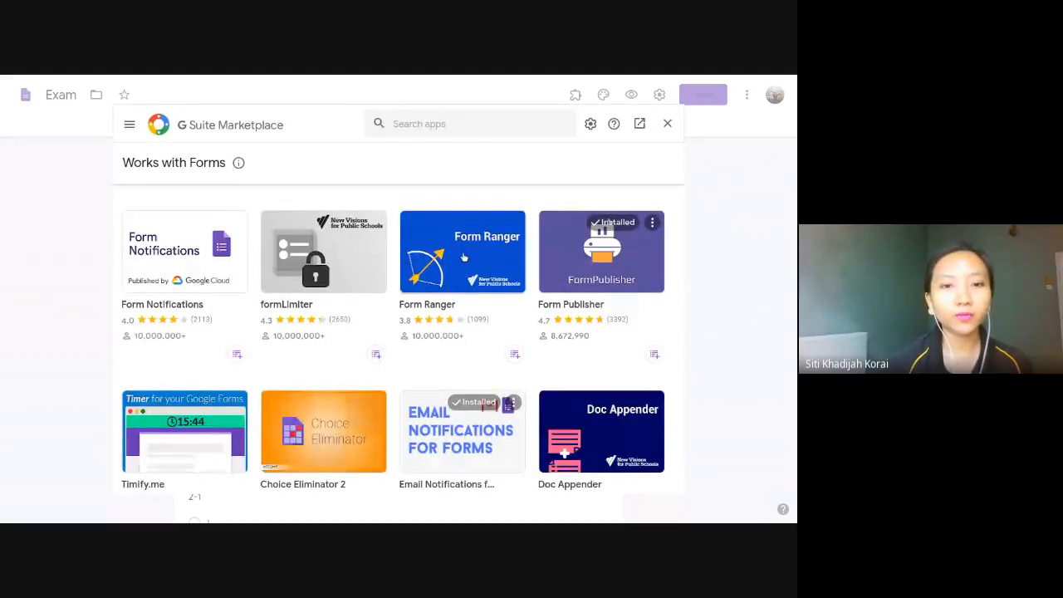
scroll(463, 258, "down", 3)
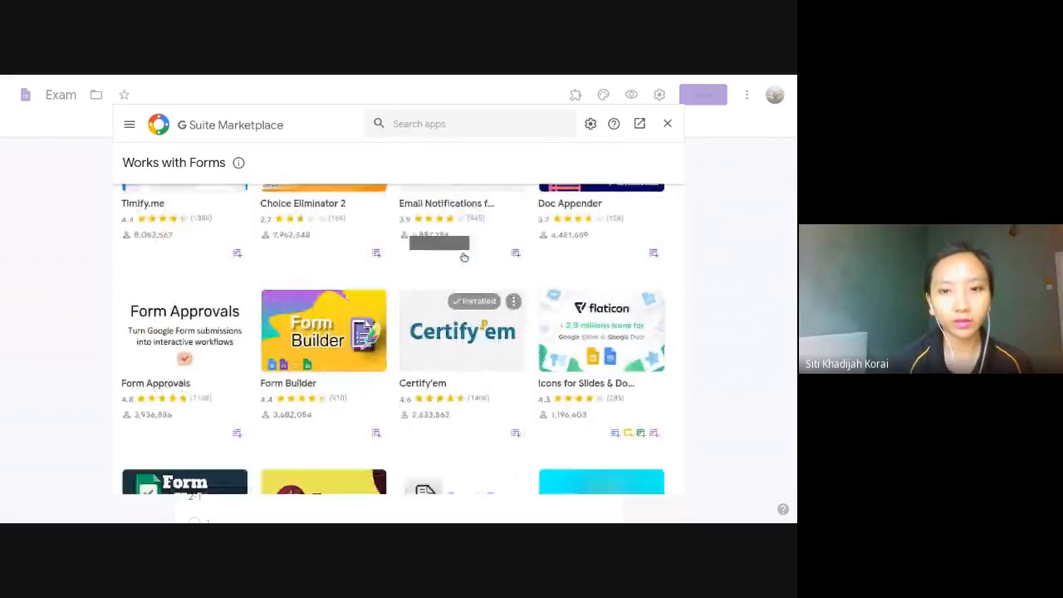
scroll(464, 257, "up", 3)
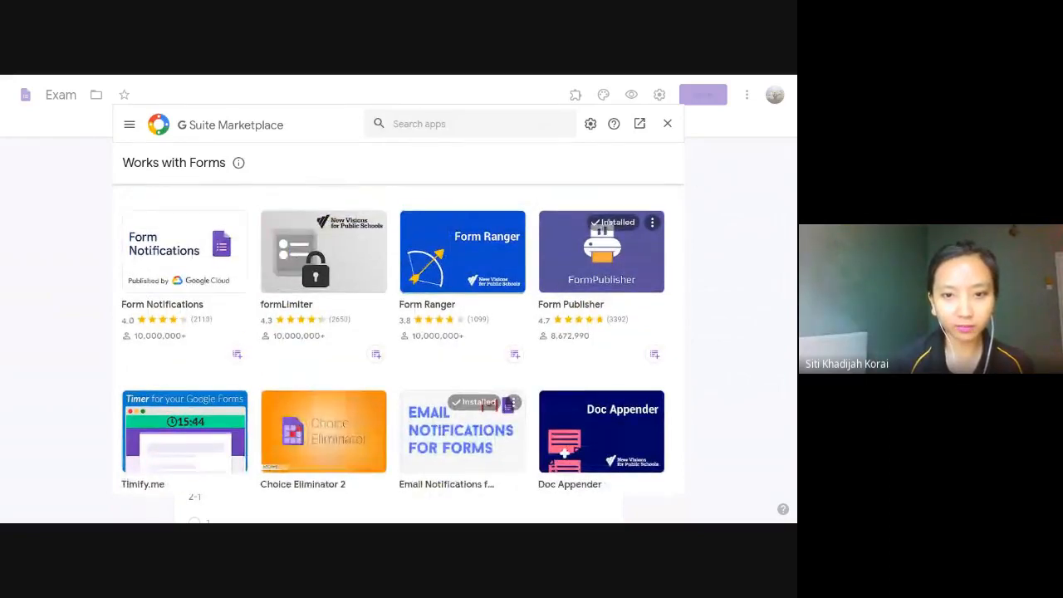
scroll(456, 375, "down", 3)
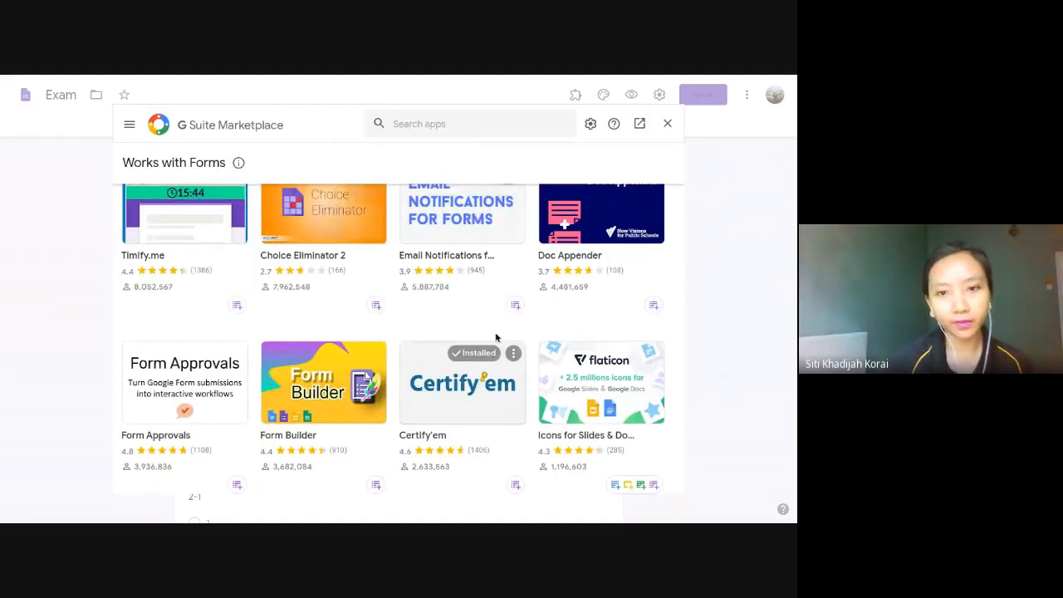
left_click(471, 377)
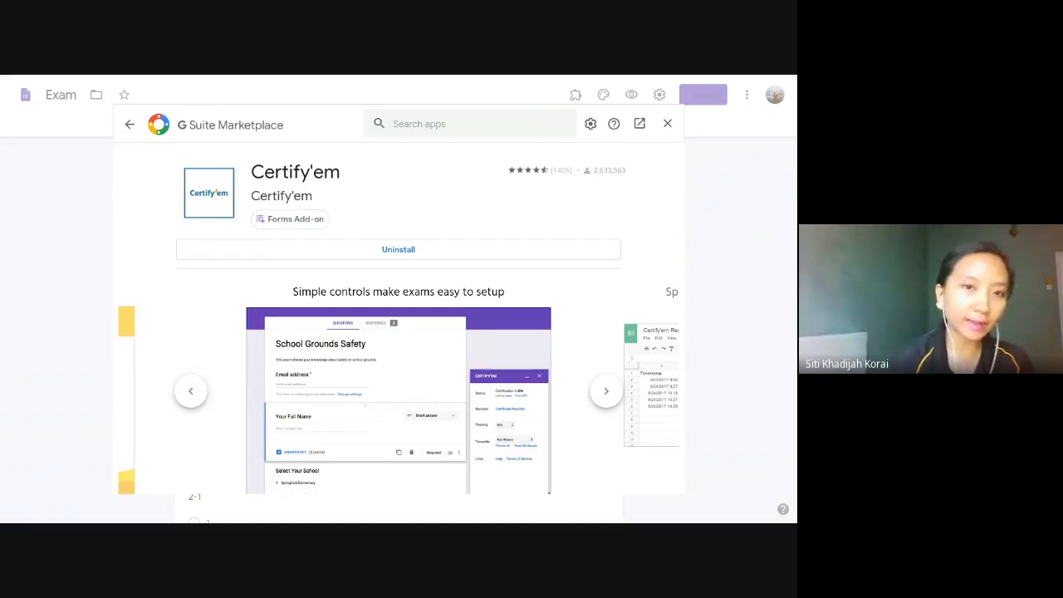
left_click(668, 122)
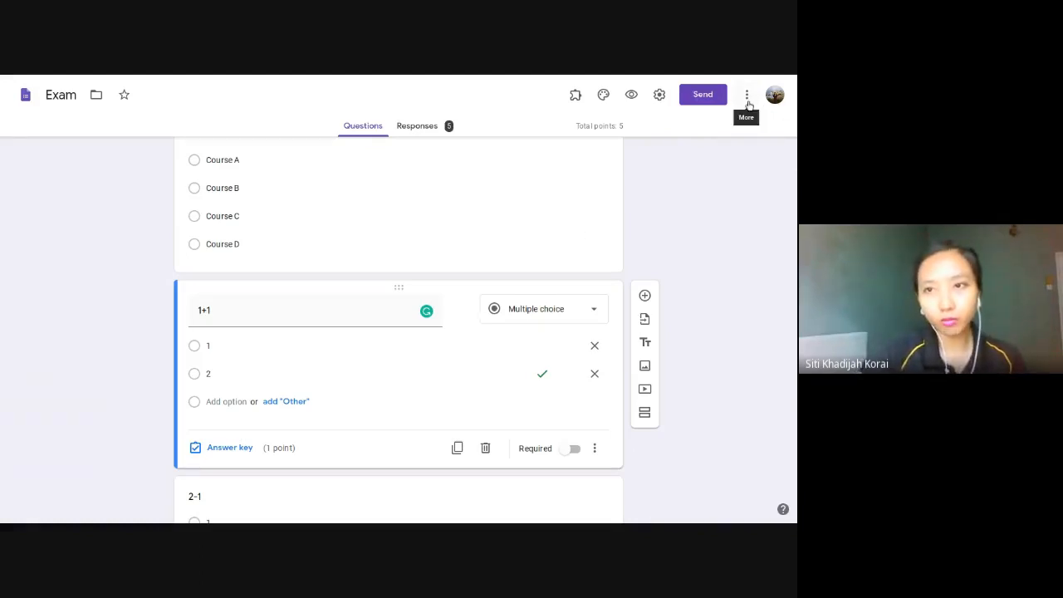
Reopen the Certify'em page among the Forms add-ons to show its install option, and return to the Exam form
left_click(747, 98)
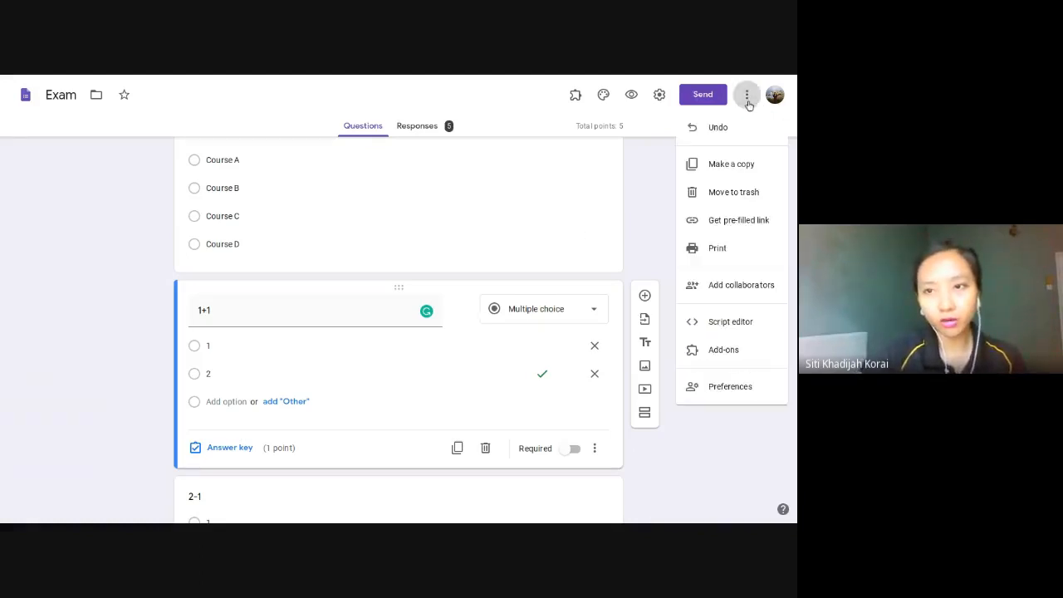
left_click(714, 350)
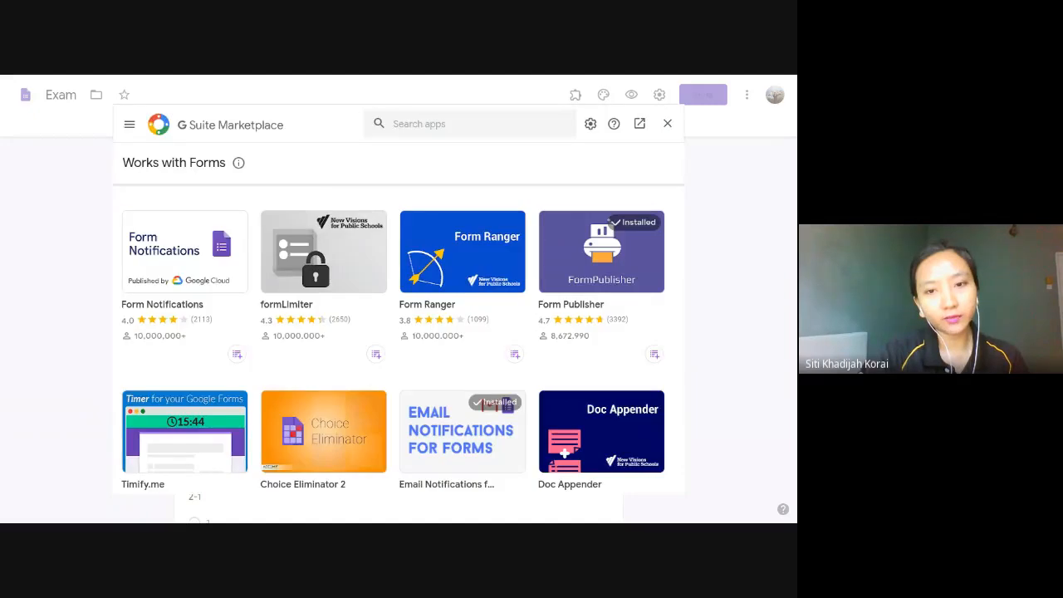
scroll(446, 408, "down", 3)
left_click(446, 407)
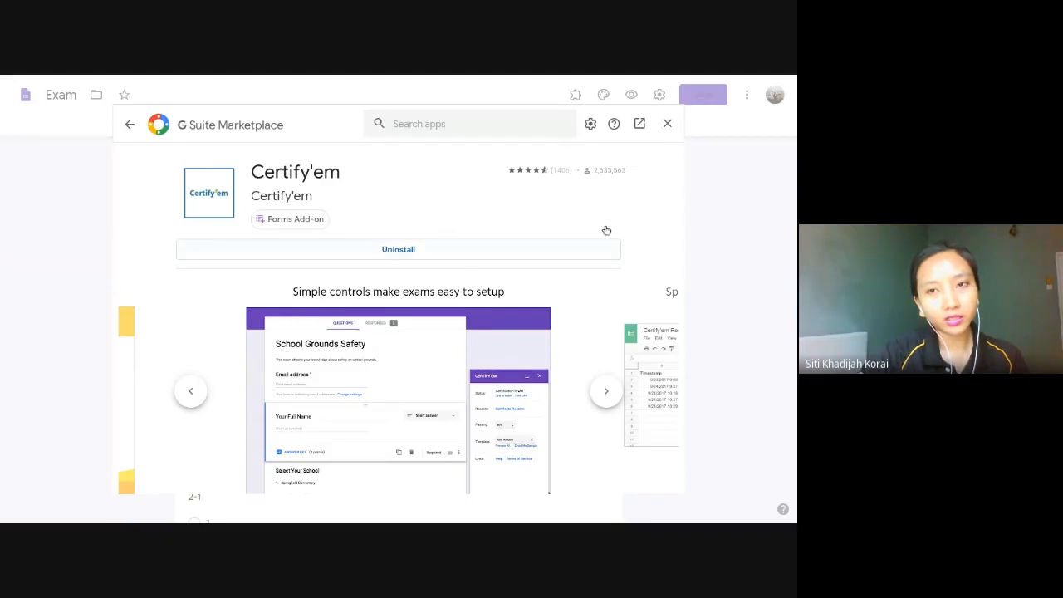
left_click(666, 124)
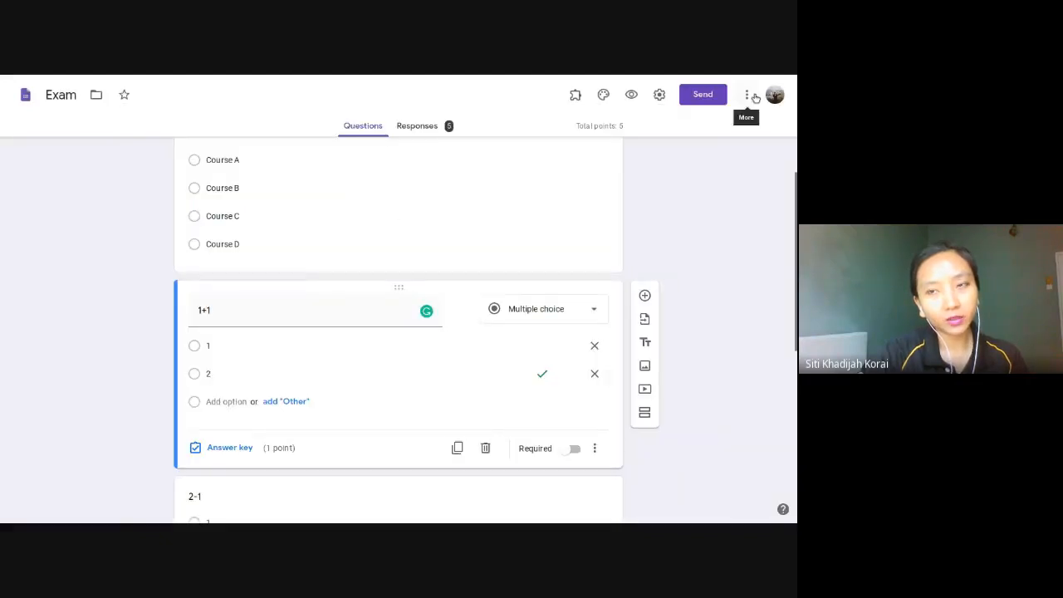
left_click(750, 96)
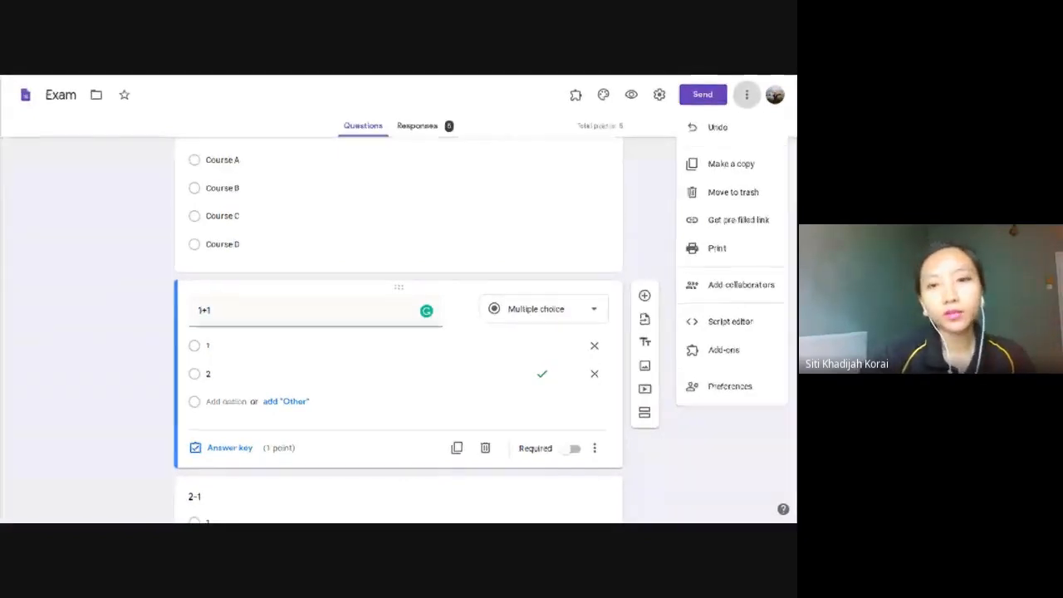
left_click(636, 210)
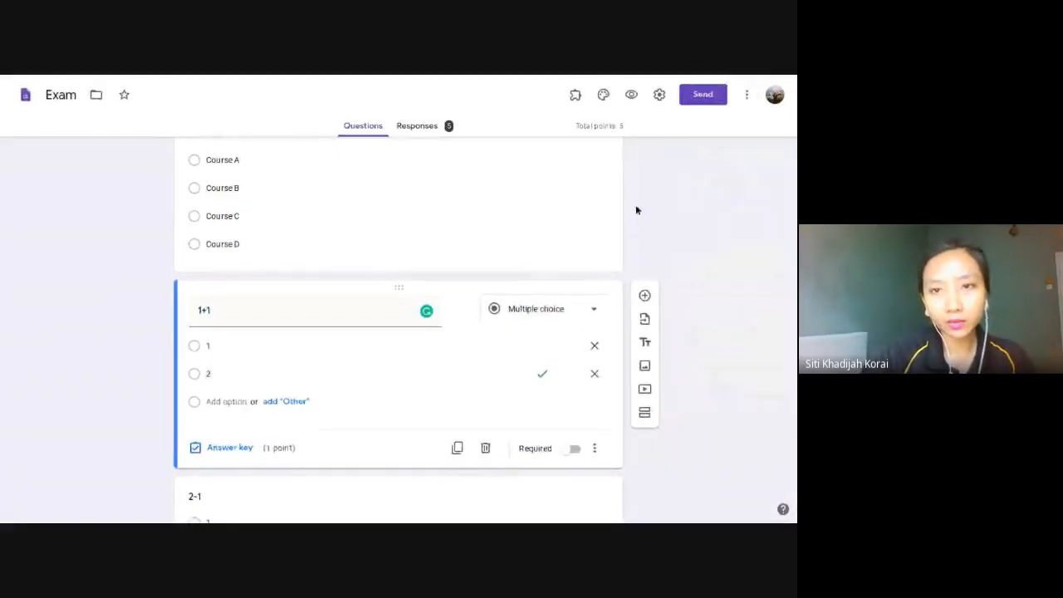
Check the options offered by the installed Certify'em add-on on the Exam form and close its dialog
left_click(575, 96)
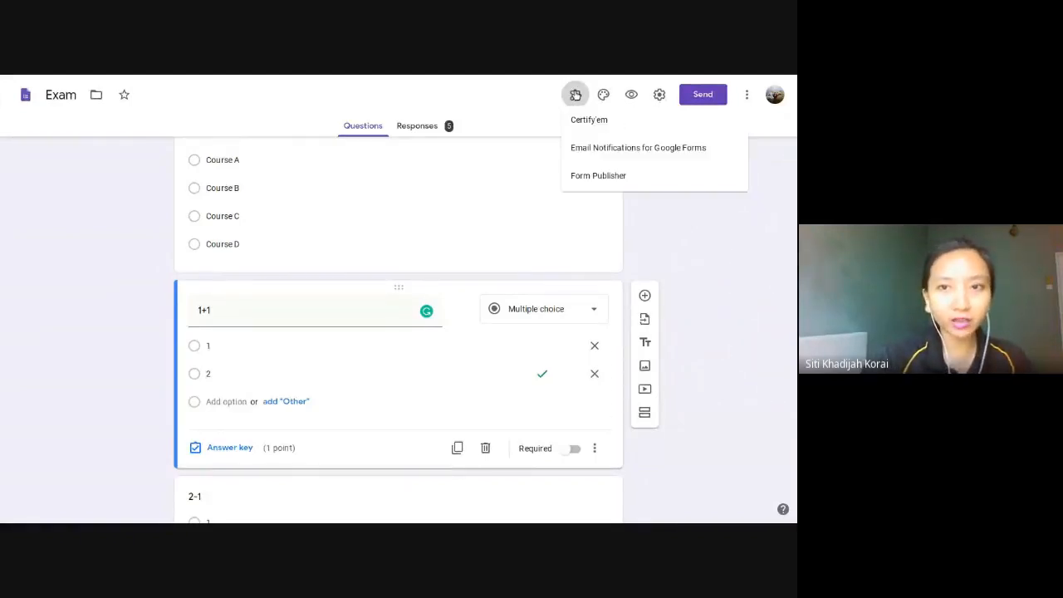
left_click(575, 134)
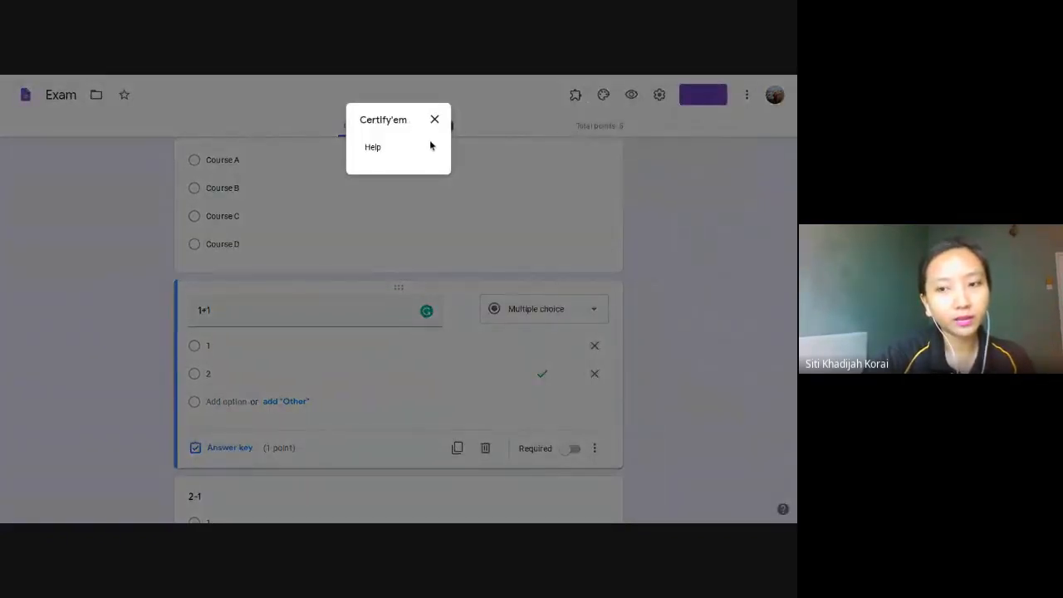
left_click(435, 120)
left_click(573, 98)
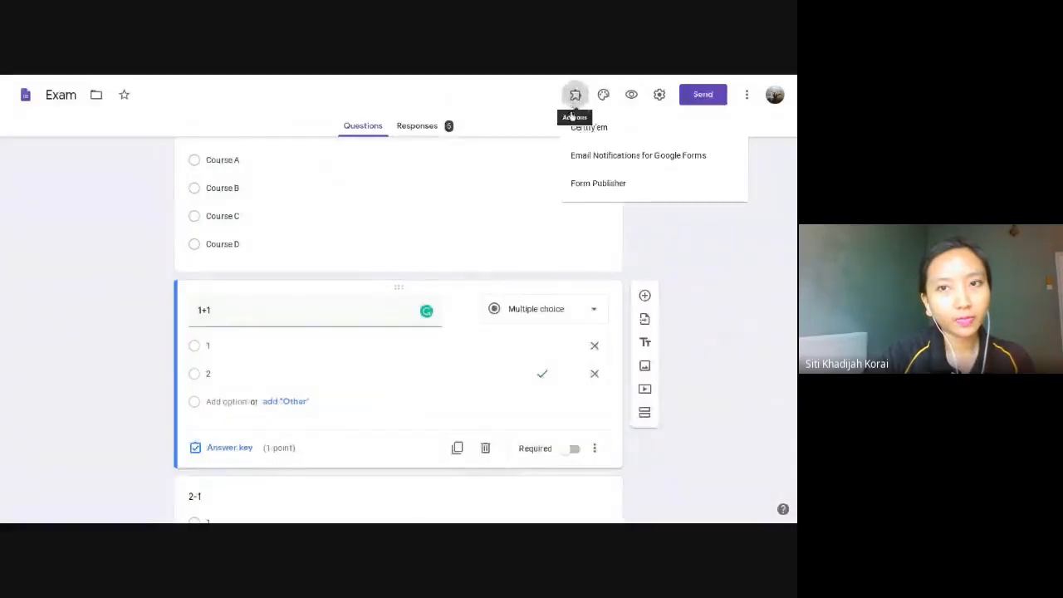
left_click(581, 126)
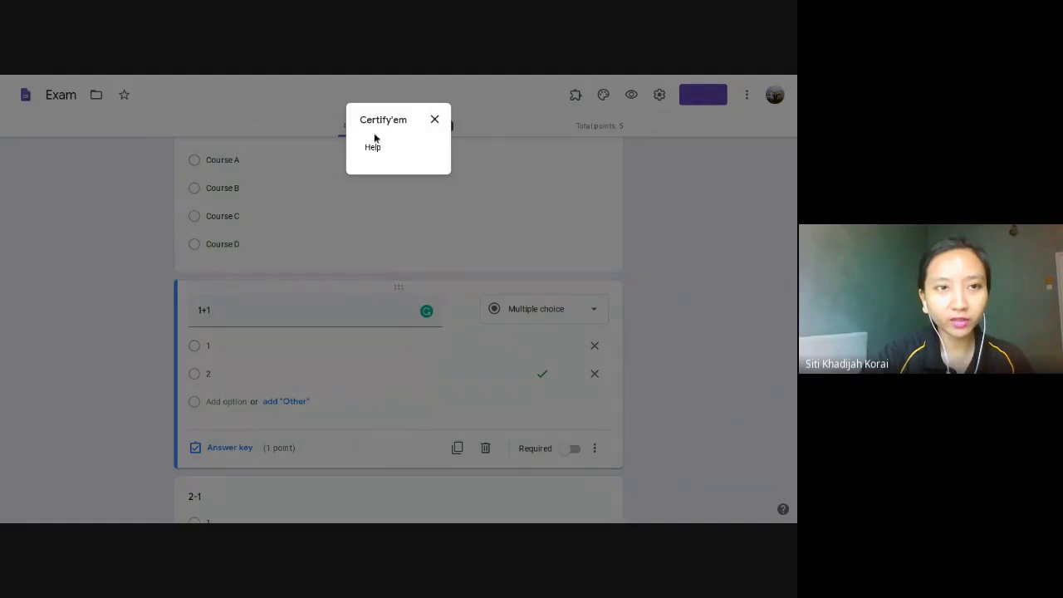
left_click(433, 120)
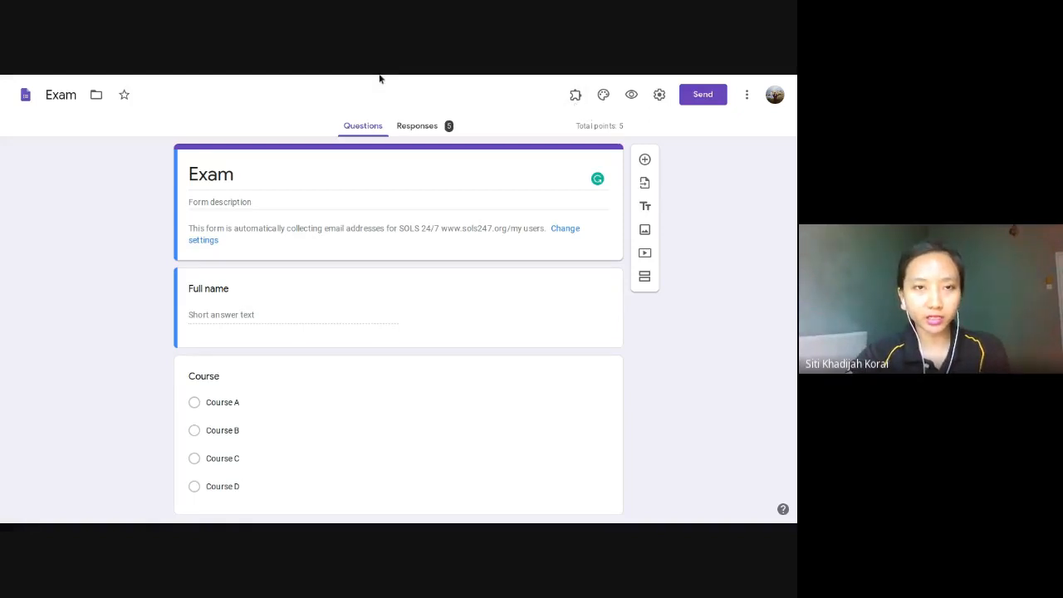
Glance at the certificate template and the Exam form's add-ons, and advance the training presentation to the Show Certify'em Controls slide
left_click(167, 81)
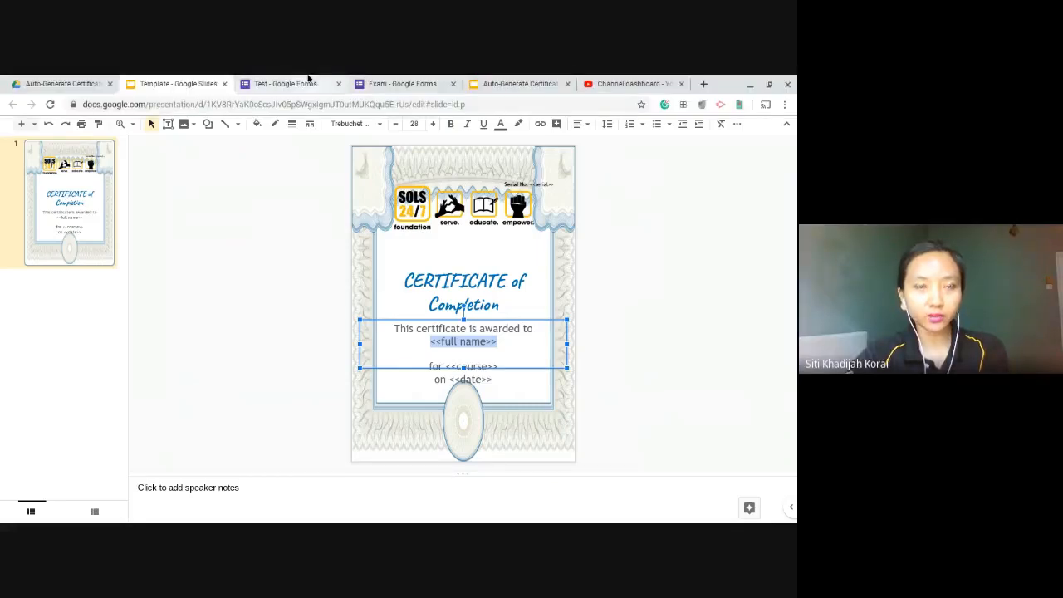
left_click(382, 83)
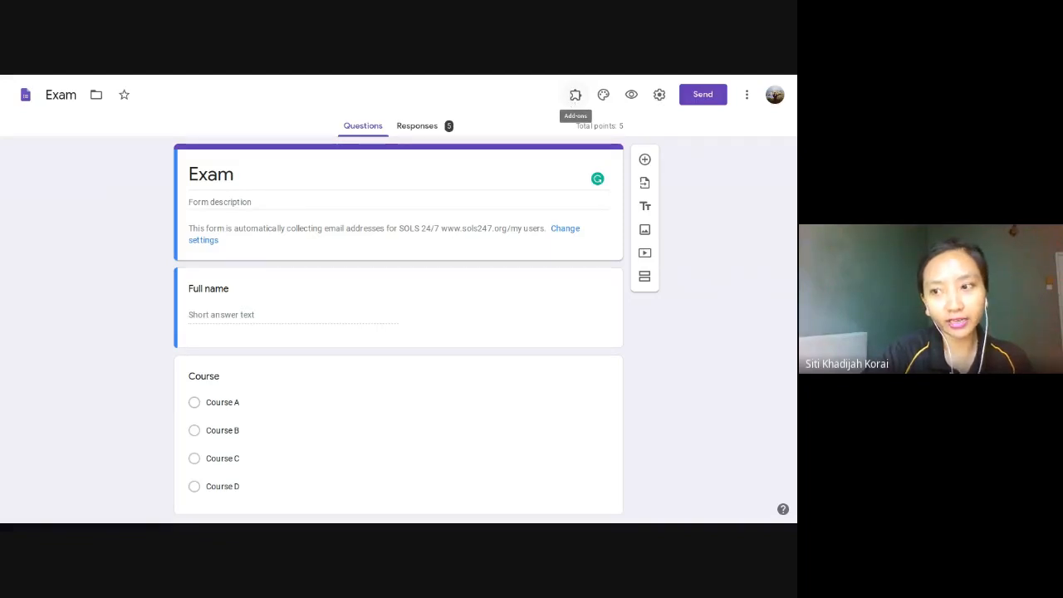
left_click(576, 94)
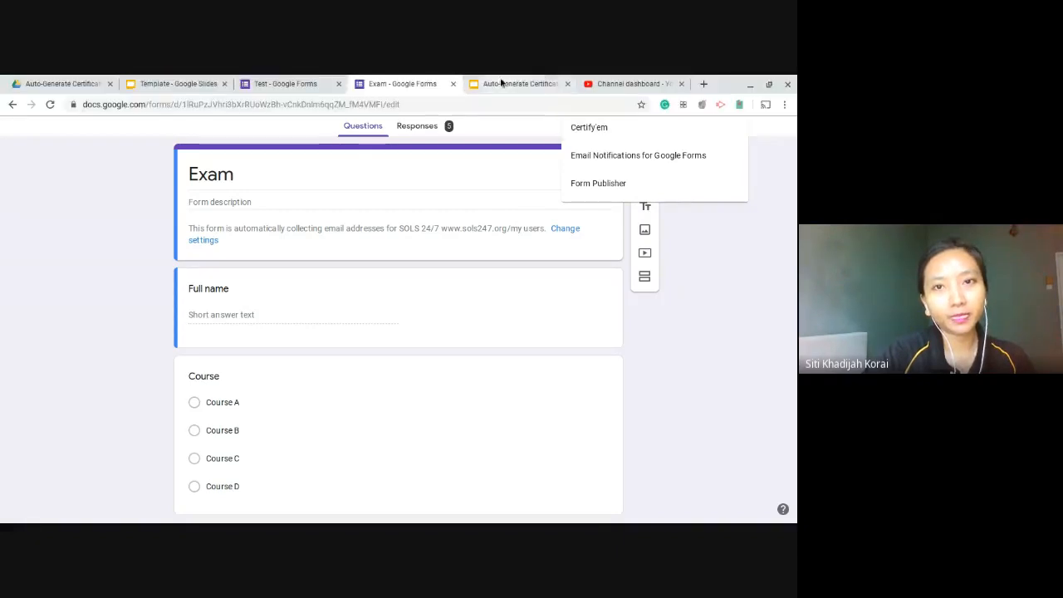
left_click(511, 83)
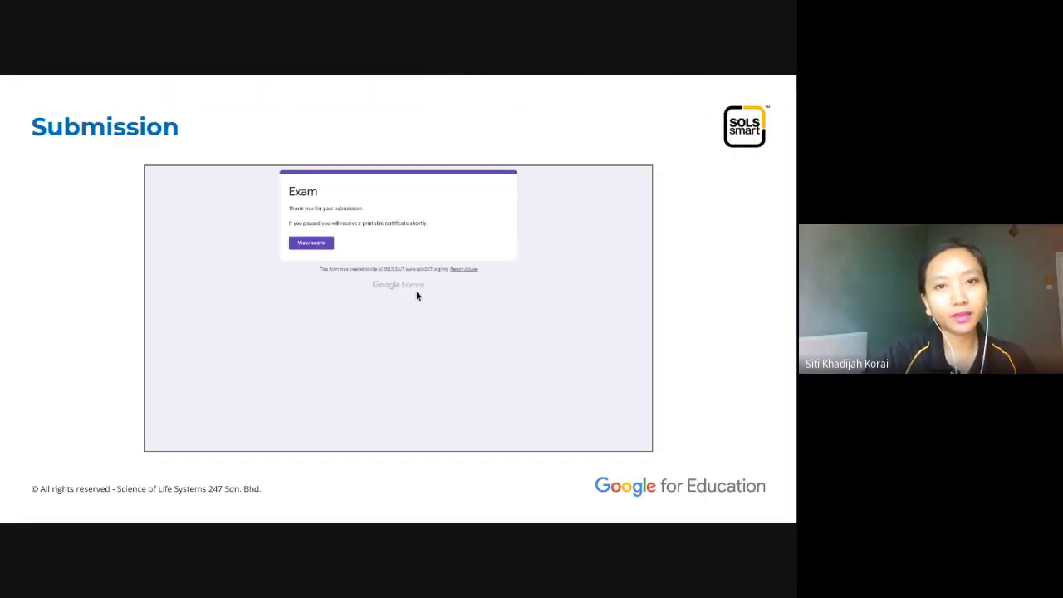
key("Right")
key("Right")
key("Right")
key("Right")
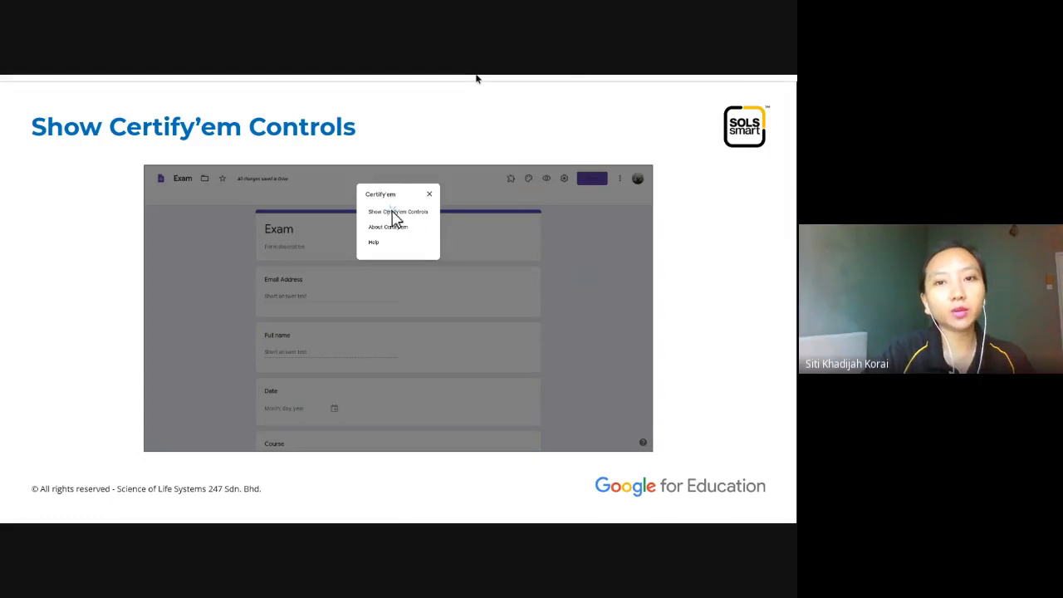
mouse_move(484, 77)
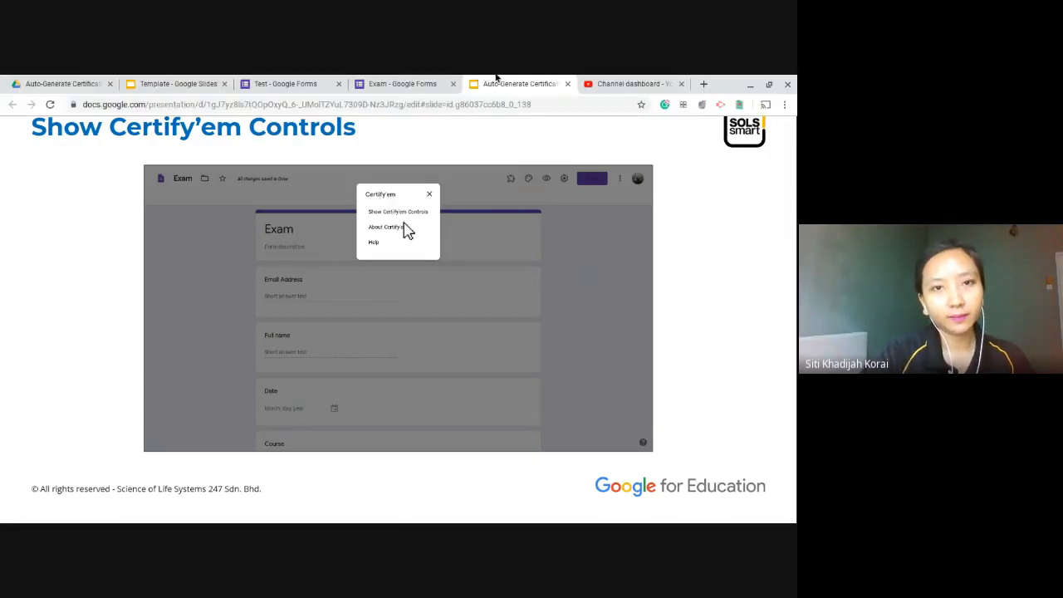
Return to the Exam form, show the Certify'em controls, and turn certification off
left_click(407, 79)
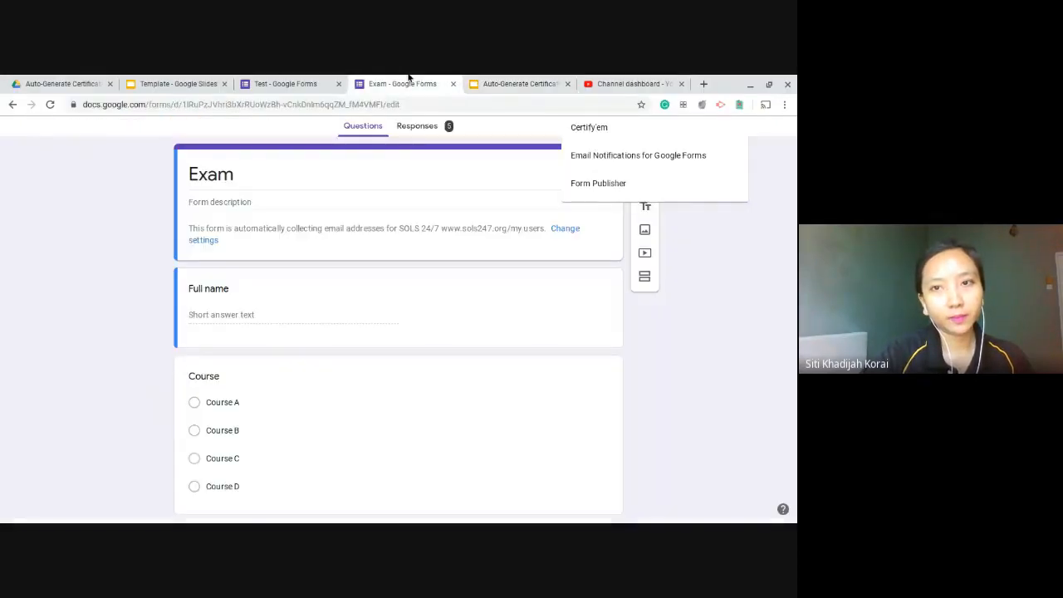
left_click(582, 127)
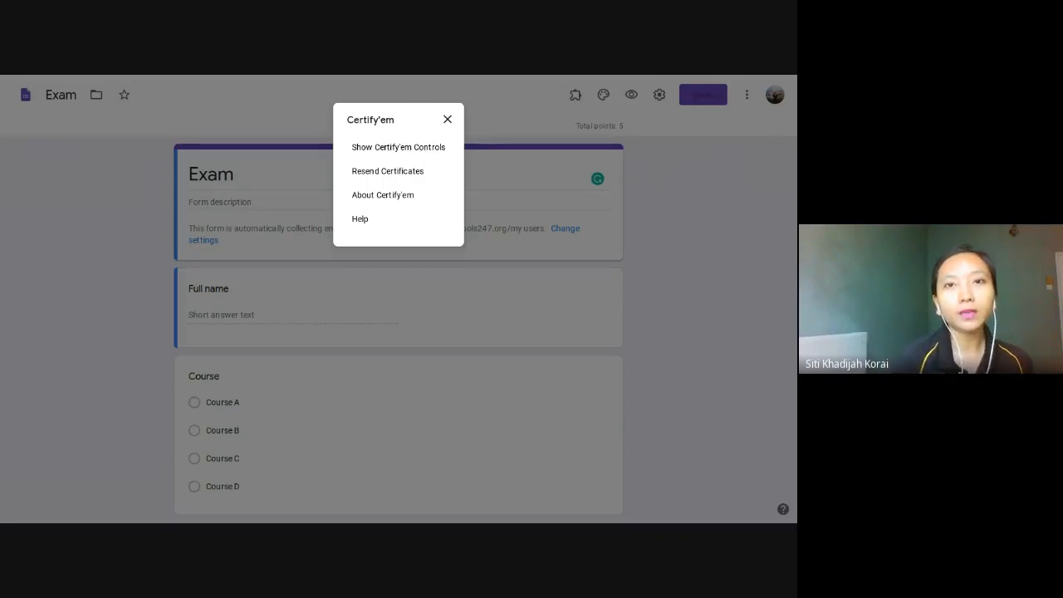
left_click(402, 148)
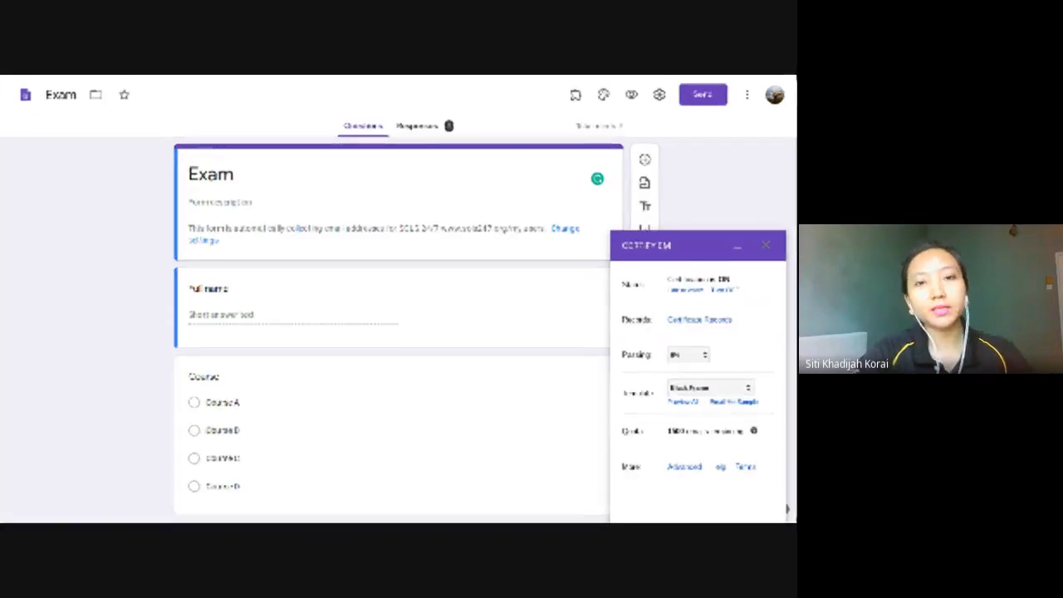
left_click(723, 292)
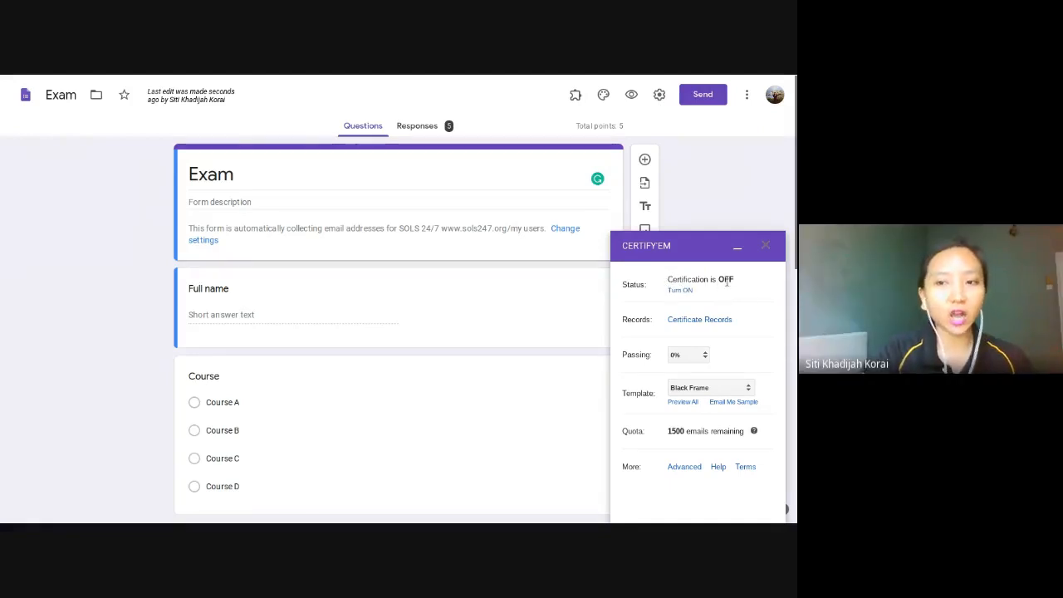
Set the Certify'em passing score to 80%
mouse_move(376, 78)
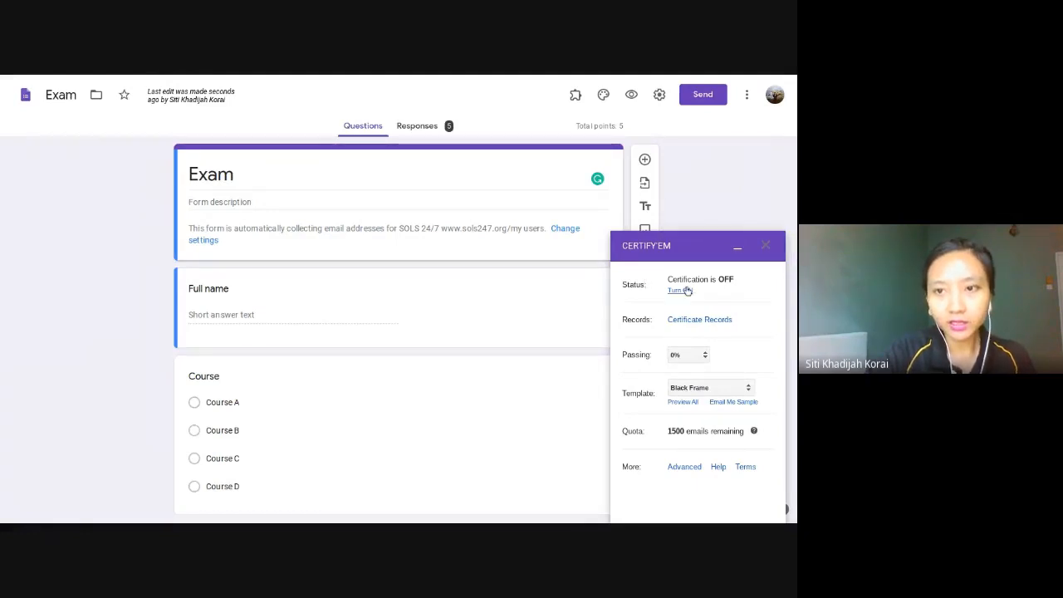
left_click(705, 353)
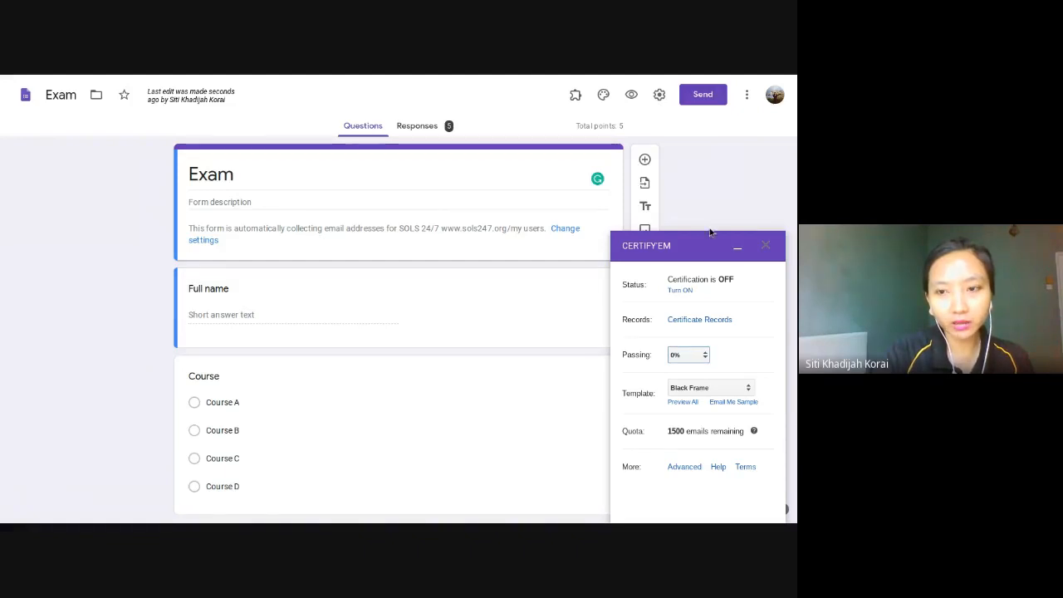
left_click(710, 232)
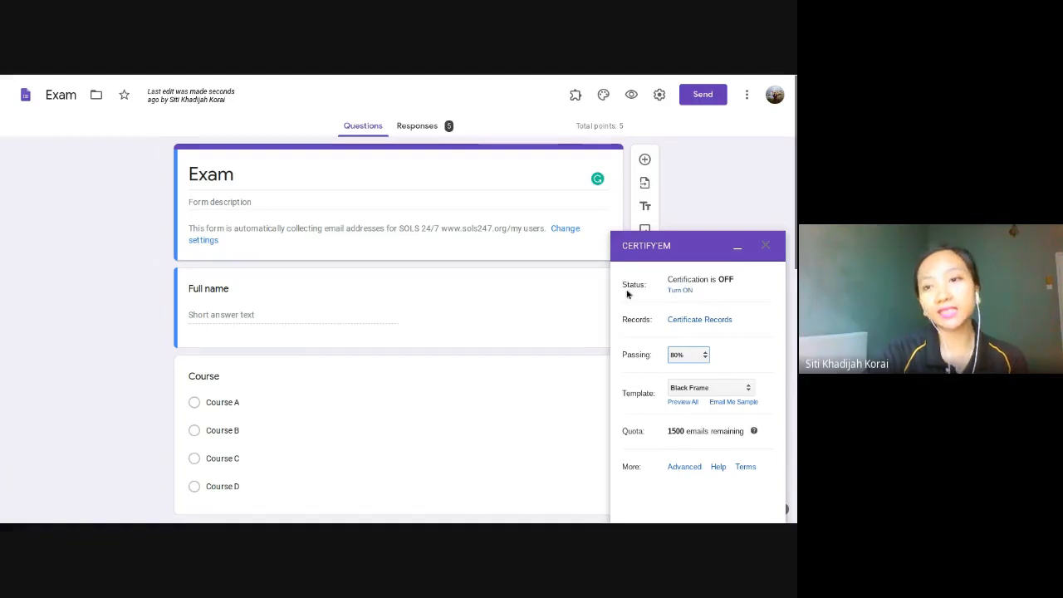
Turn certification on for the Exam form and set the passing score to 60%
left_click_drag(636, 286, 711, 274)
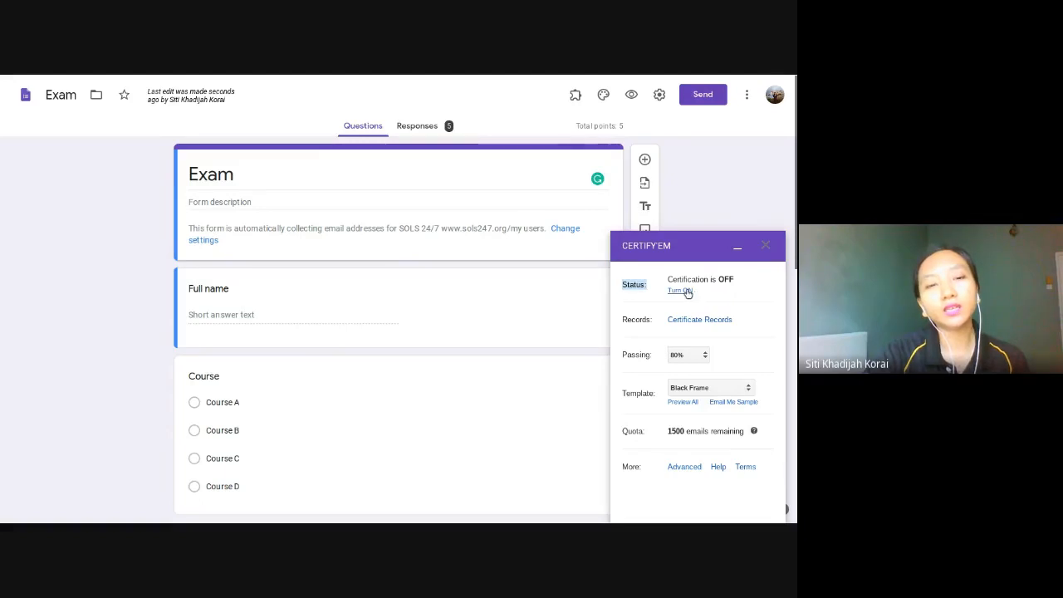
left_click(686, 291)
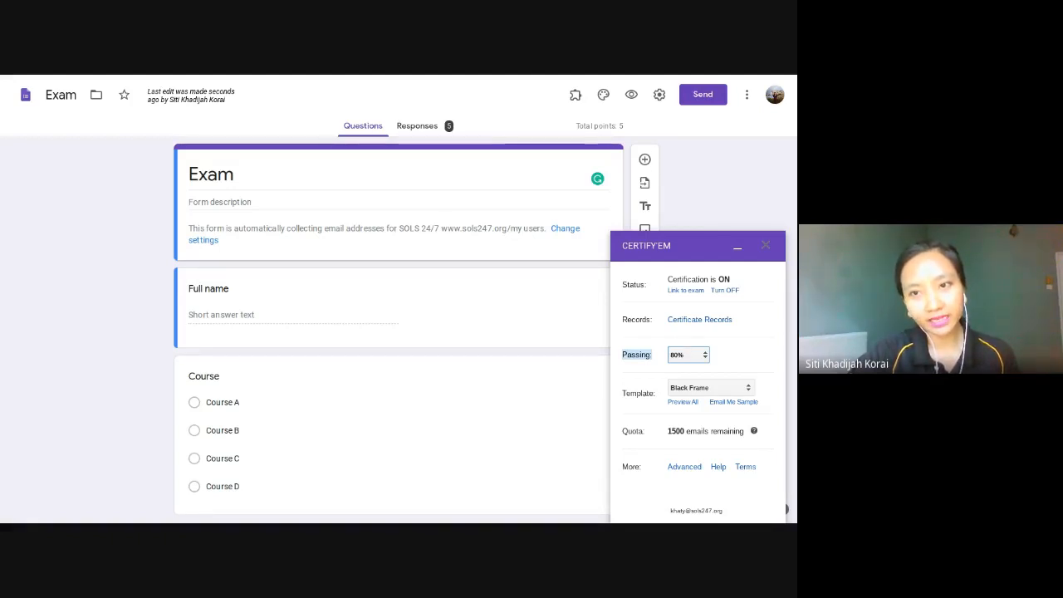
left_click(689, 365)
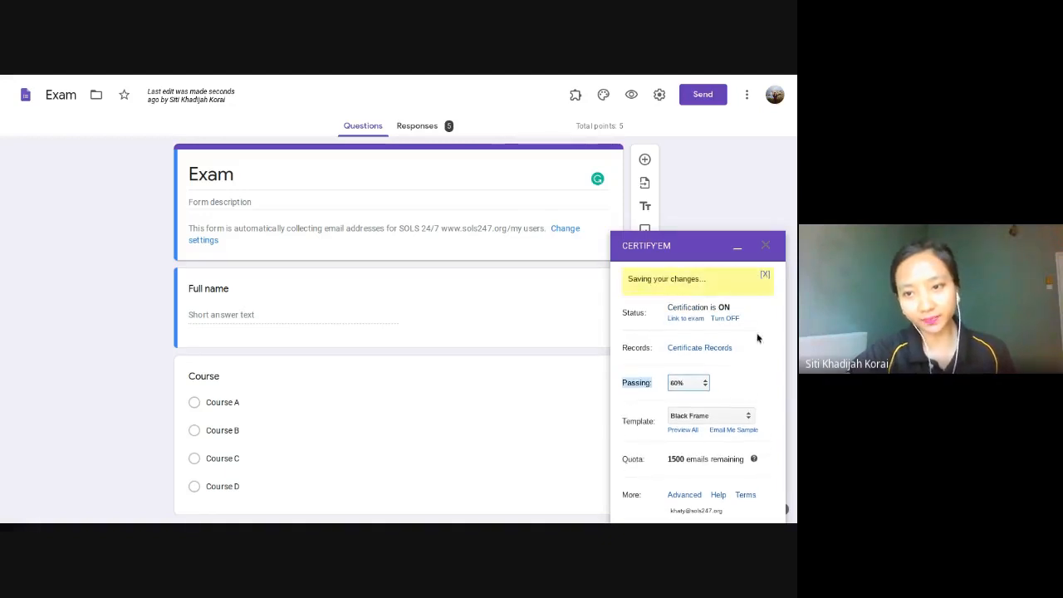
left_click(739, 378)
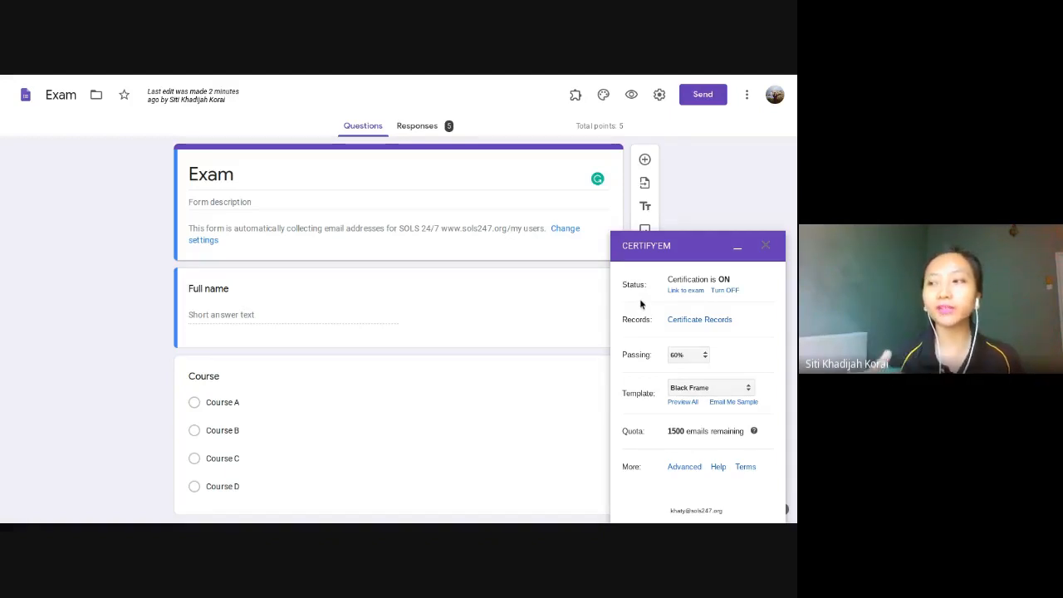
Preview all of Certify'em's ready-made certificate templates, from Black Frame down to Thumbs Up and Trophy, and close the preview page when done
left_click(677, 402)
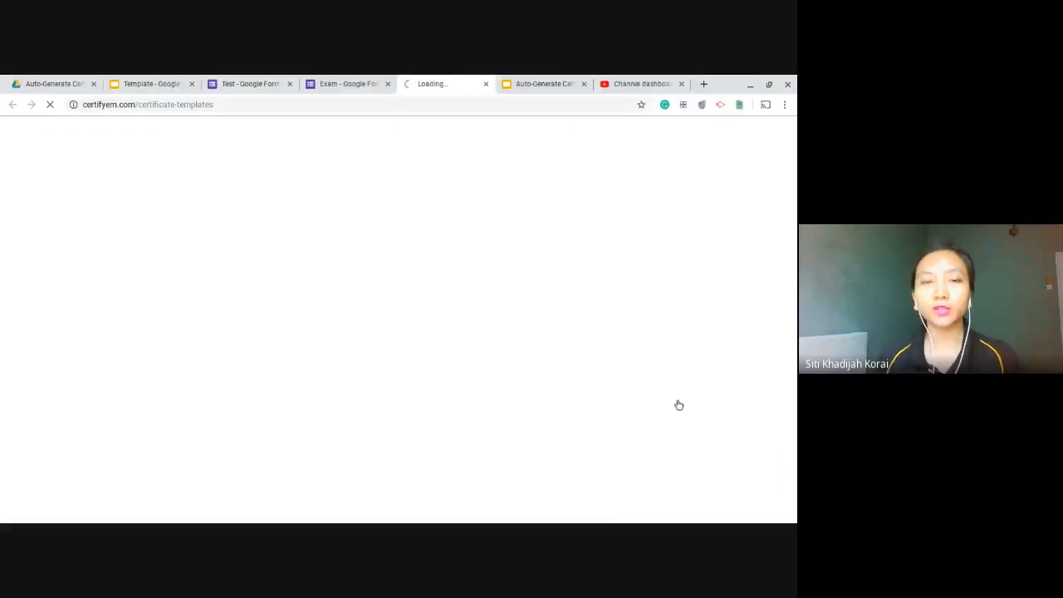
key("F11")
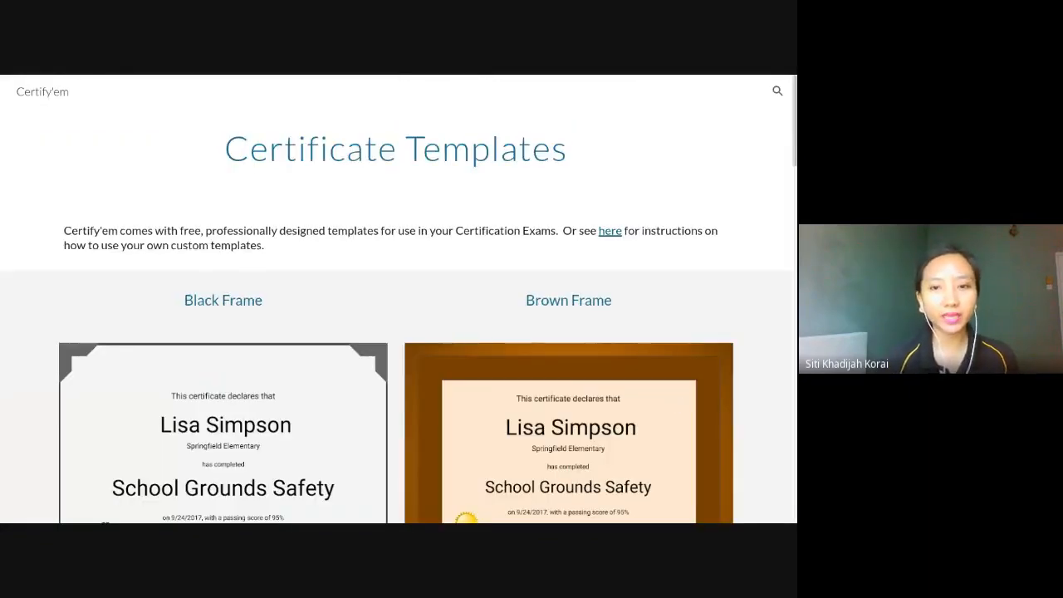
scroll(396, 332, "down", 5)
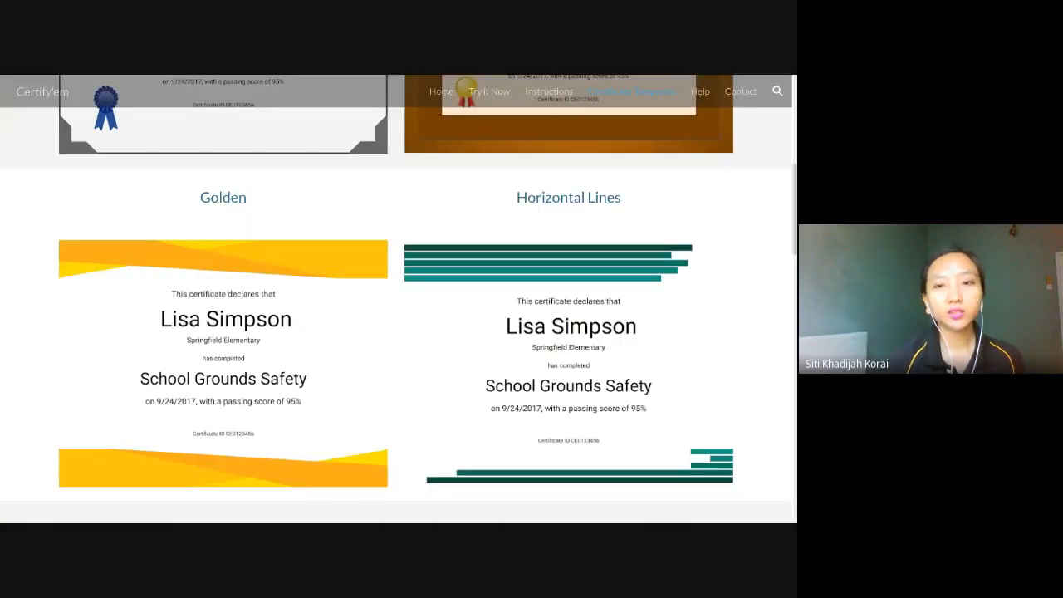
scroll(396, 332, "down", 1)
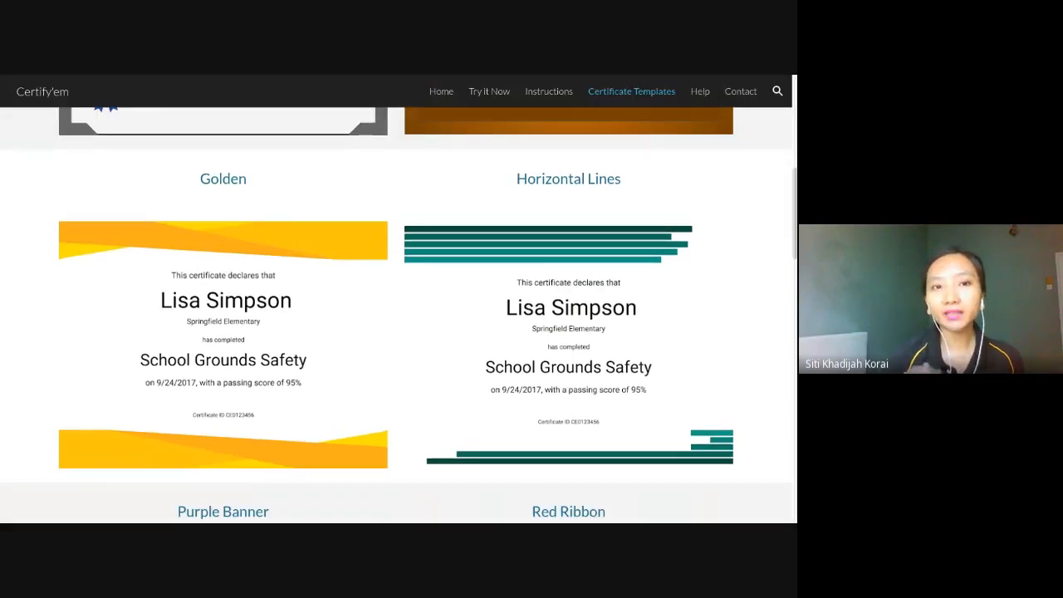
scroll(493, 397, "up", 4)
scroll(494, 397, "down", 1)
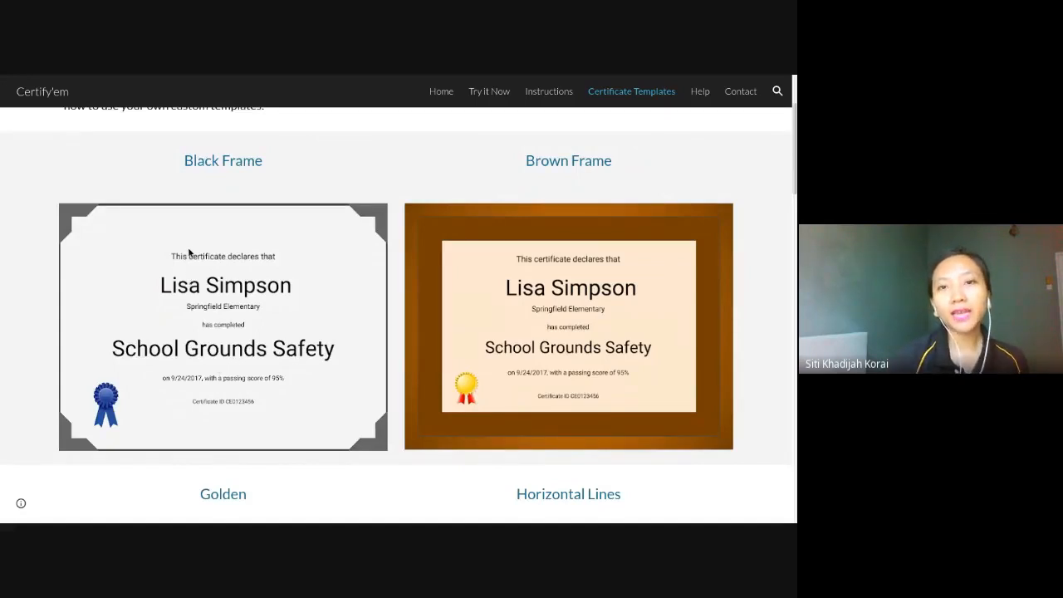
scroll(653, 283, "down", 5)
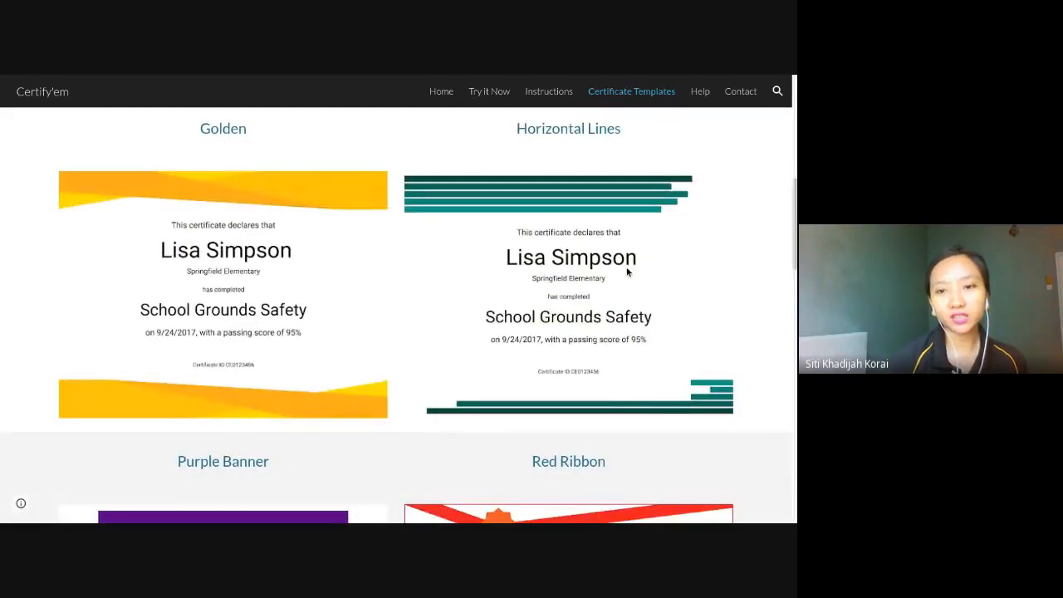
scroll(627, 270, "down", 3)
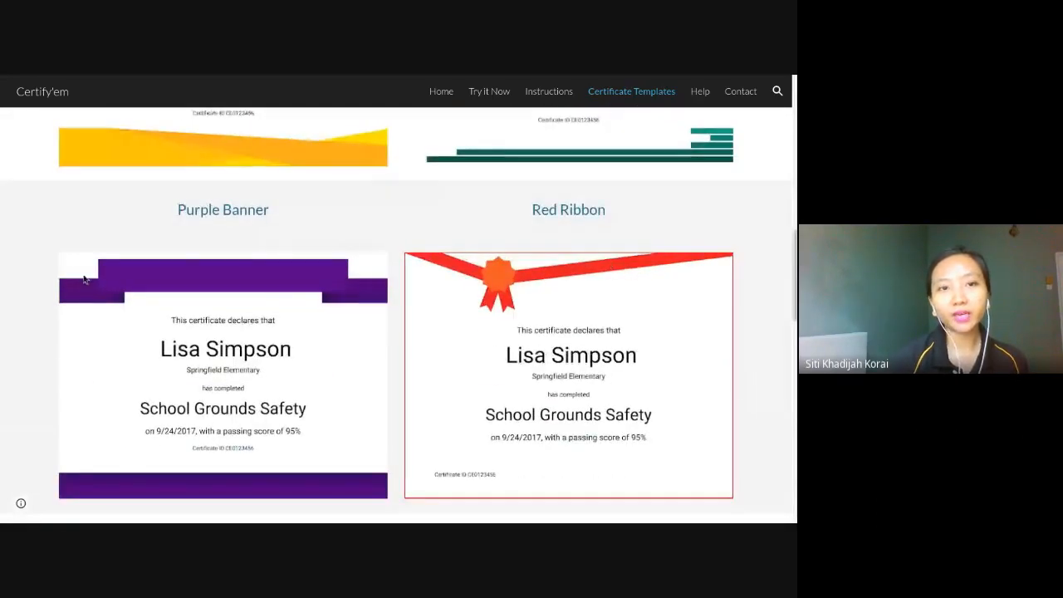
scroll(84, 280, "down", 4)
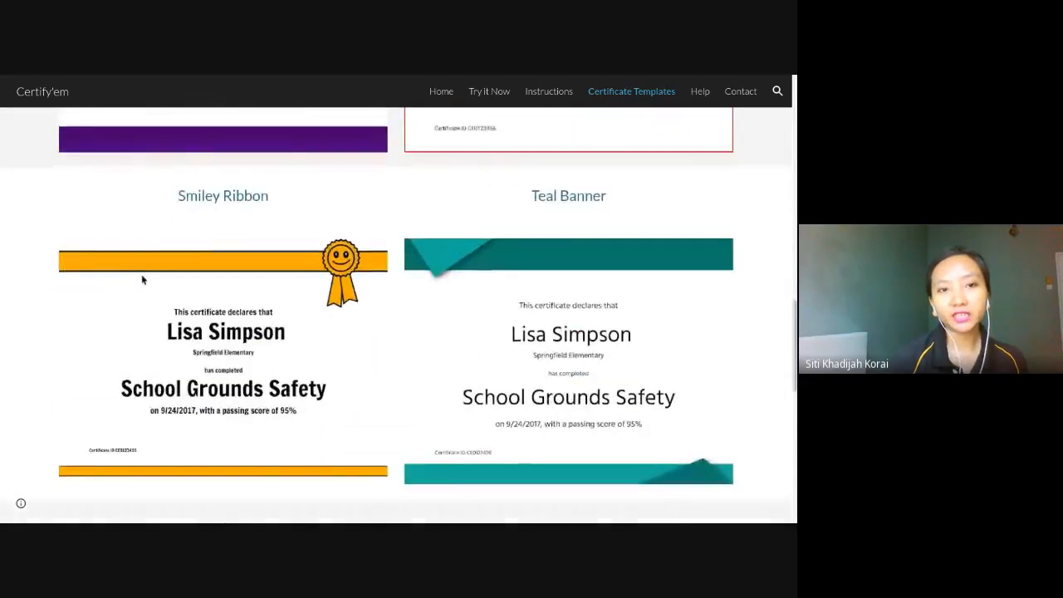
scroll(654, 259, "down", 2)
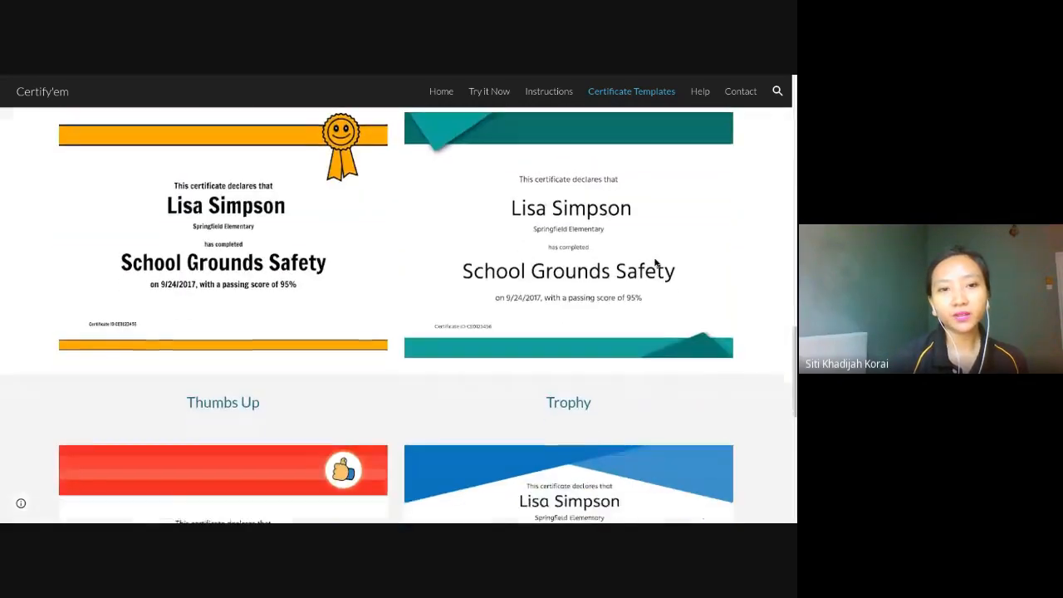
scroll(655, 261, "down", 5)
scroll(657, 262, "up", 20)
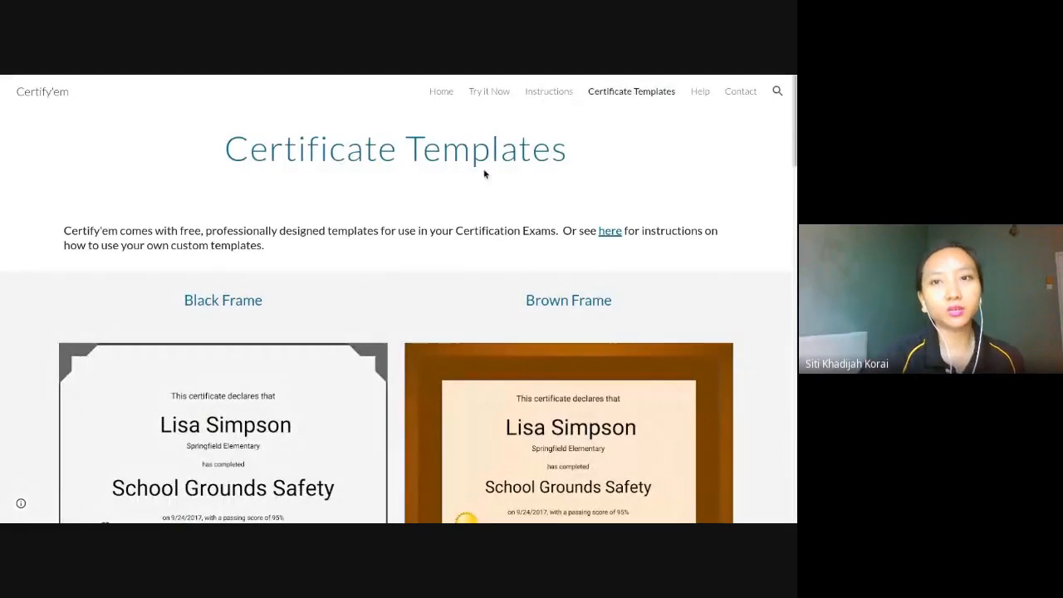
mouse_move(390, 76)
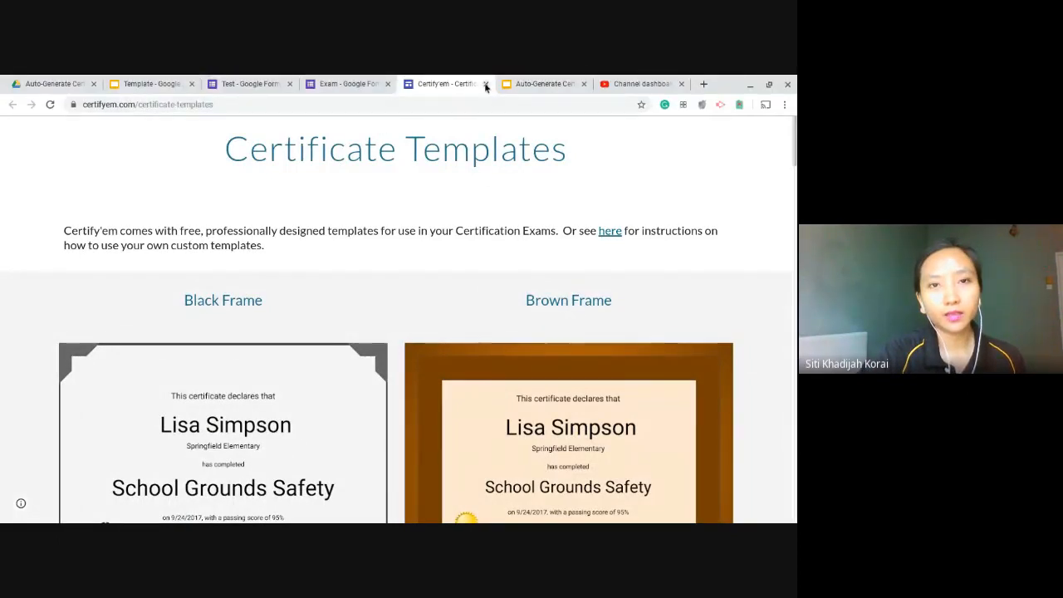
left_click(486, 84)
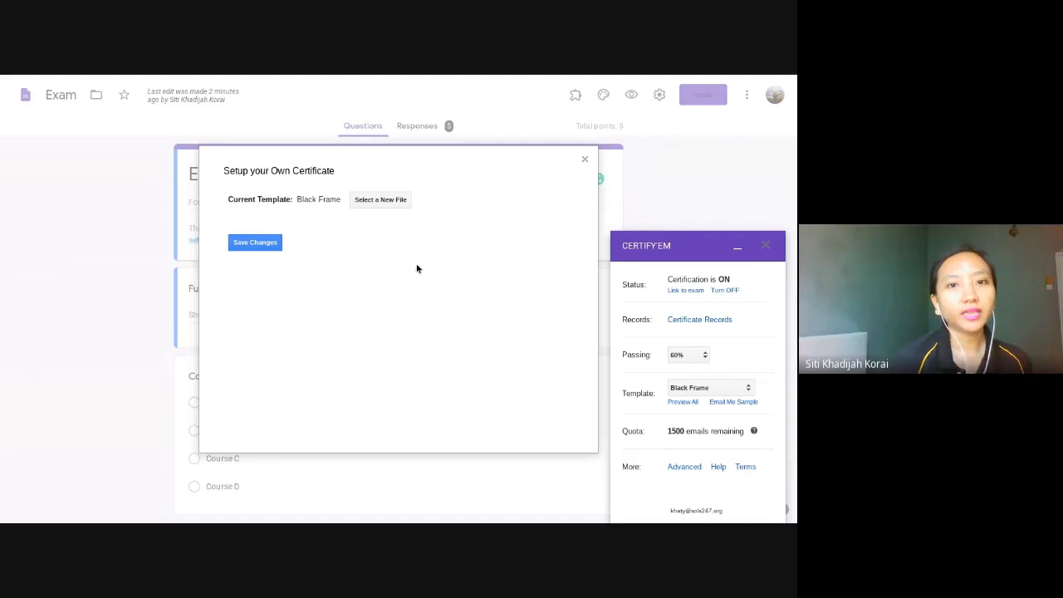
Choose the Template presentation as the custom certificate in the Setup your Own Certificate dialog and save the changes
left_click(381, 201)
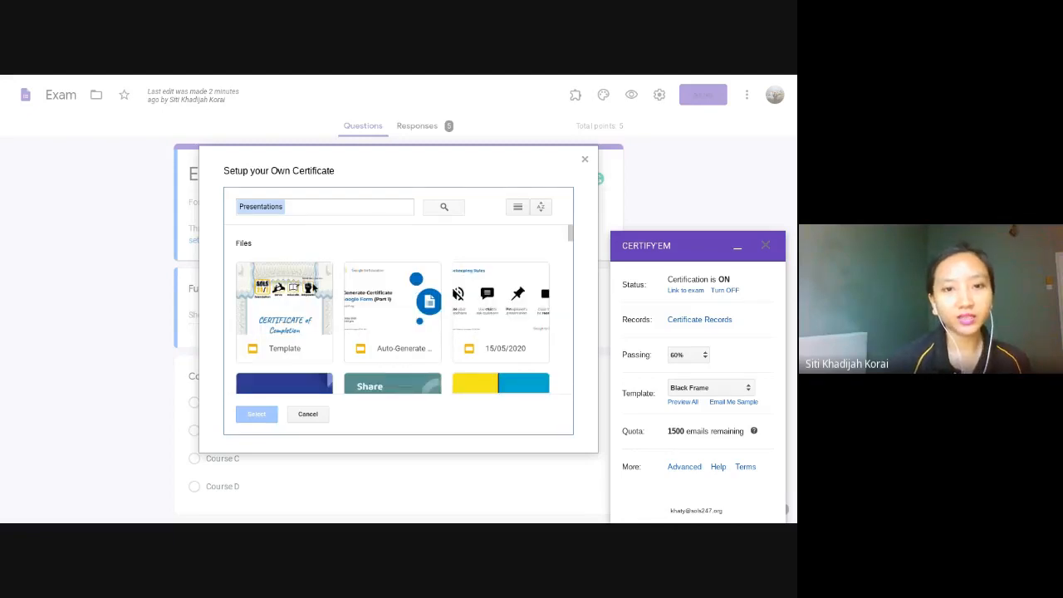
left_click(287, 328)
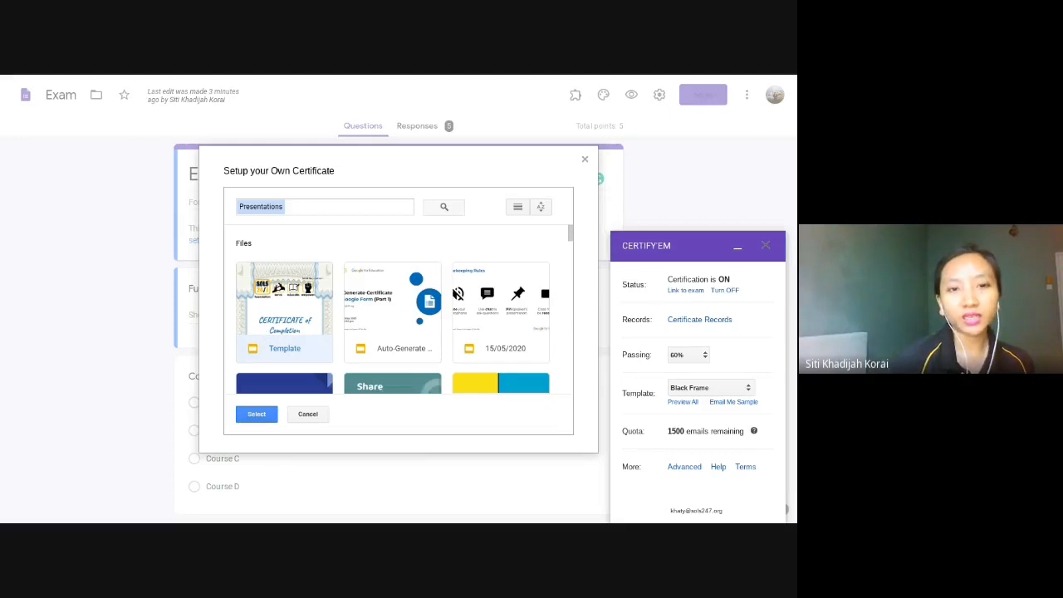
left_click(246, 415)
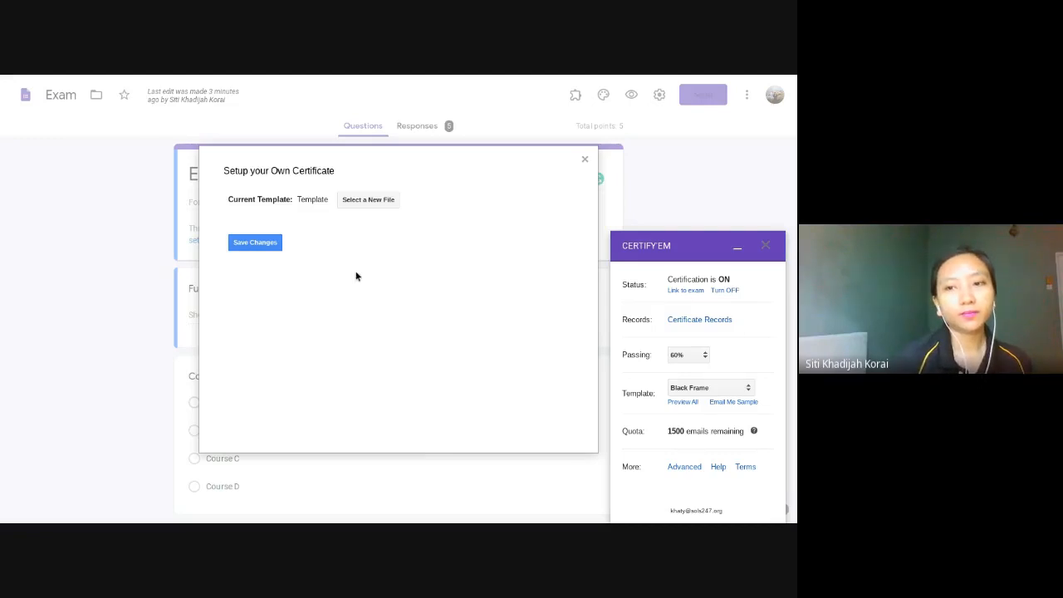
left_click(255, 242)
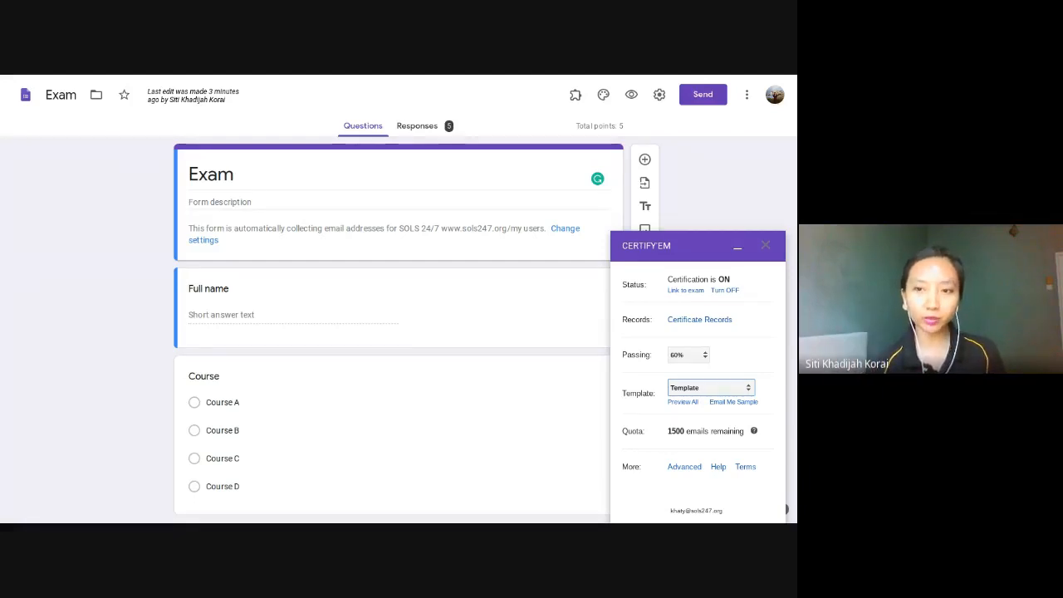
Switch the Certify'em certificate template to Thumbs Up and look down through the Exam form's questions
left_click(711, 388)
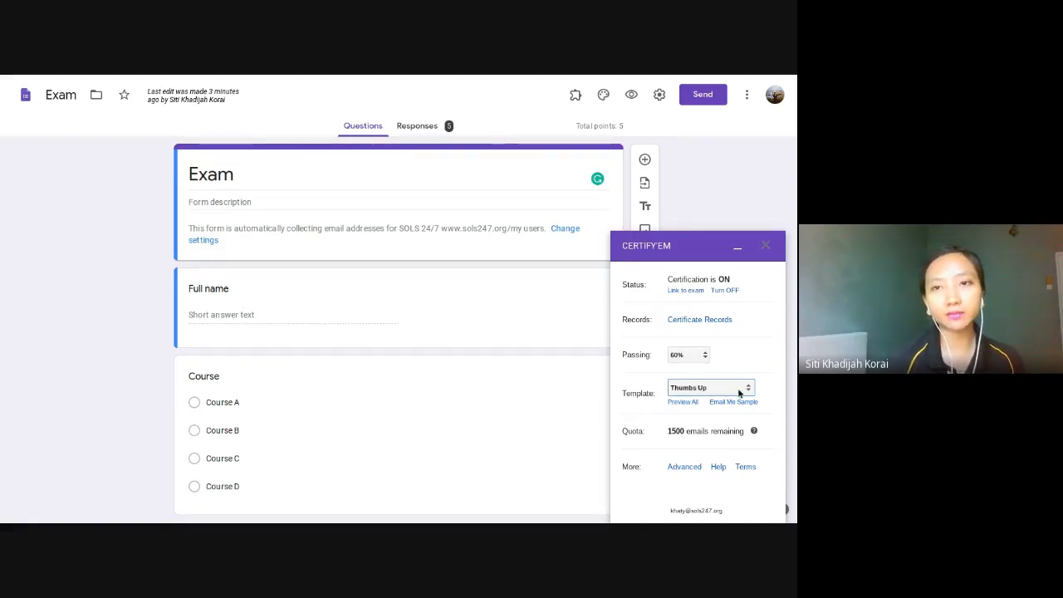
scroll(736, 394, "down", 3)
scroll(328, 305, "down", 3)
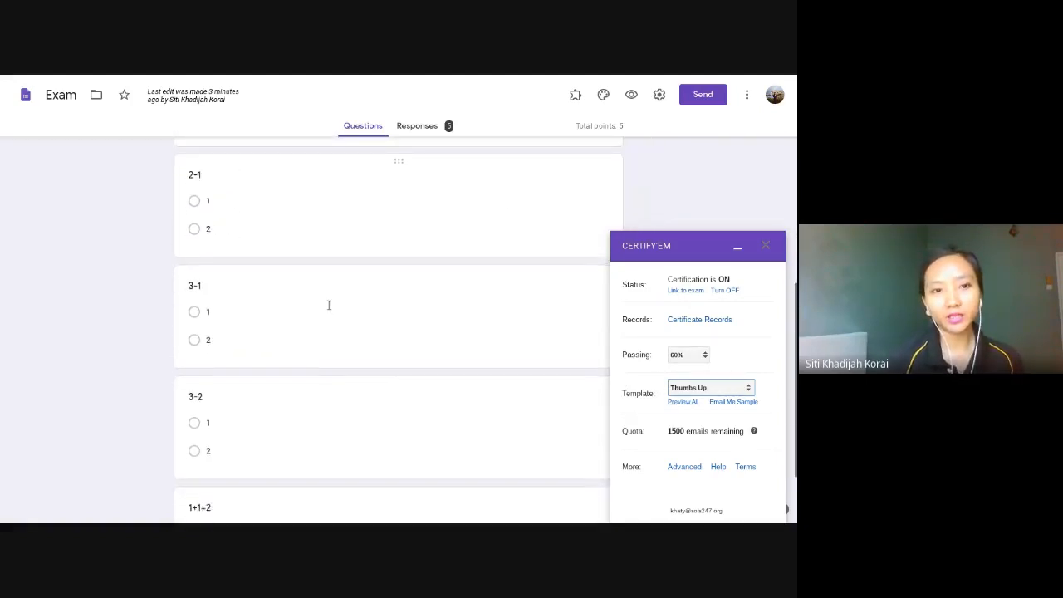
Select the Template presentation as the certificate file in the Setup your Own Certificate dialog and save the changes for the Exam form
scroll(328, 305, "up", 5)
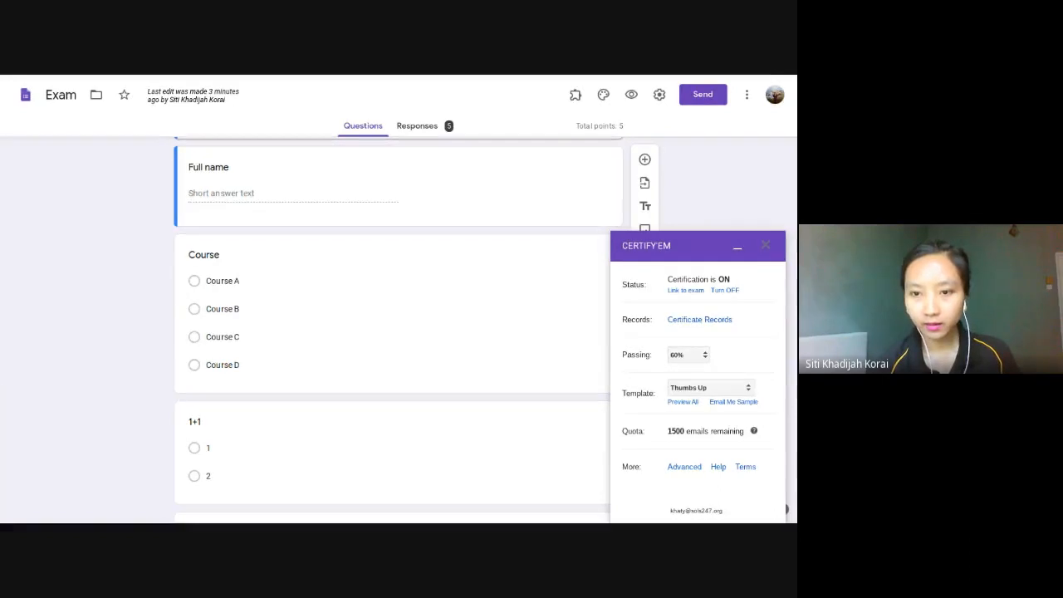
left_click(711, 388)
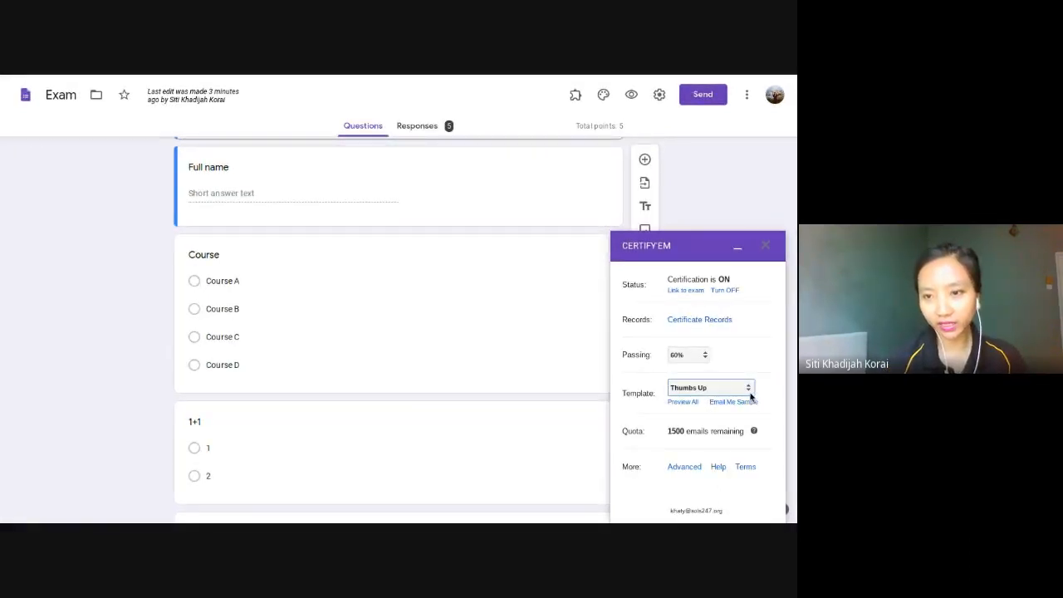
left_click_drag(620, 394, 656, 396)
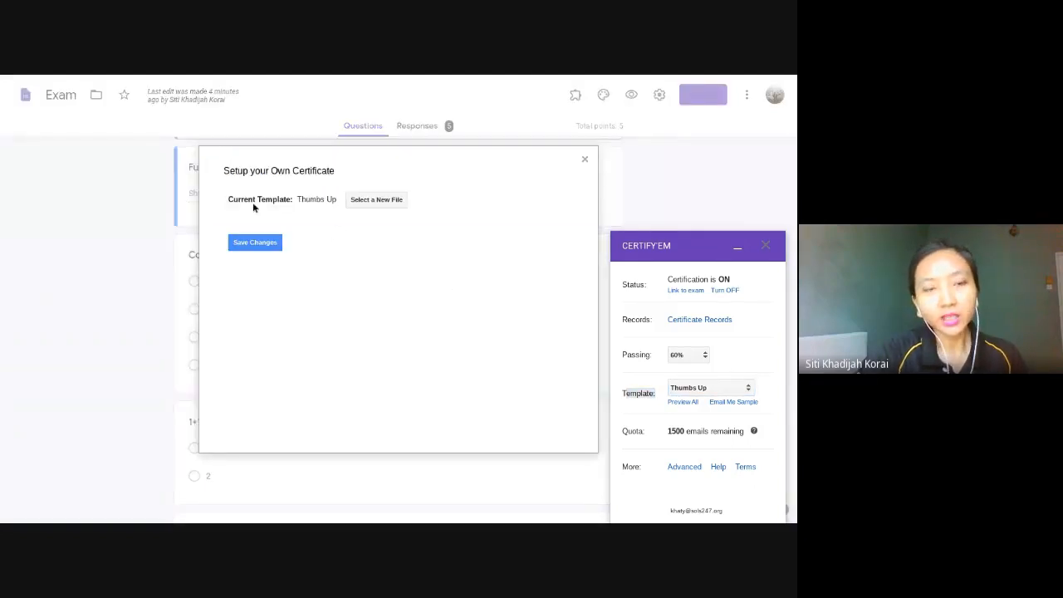
left_click_drag(229, 199, 291, 203)
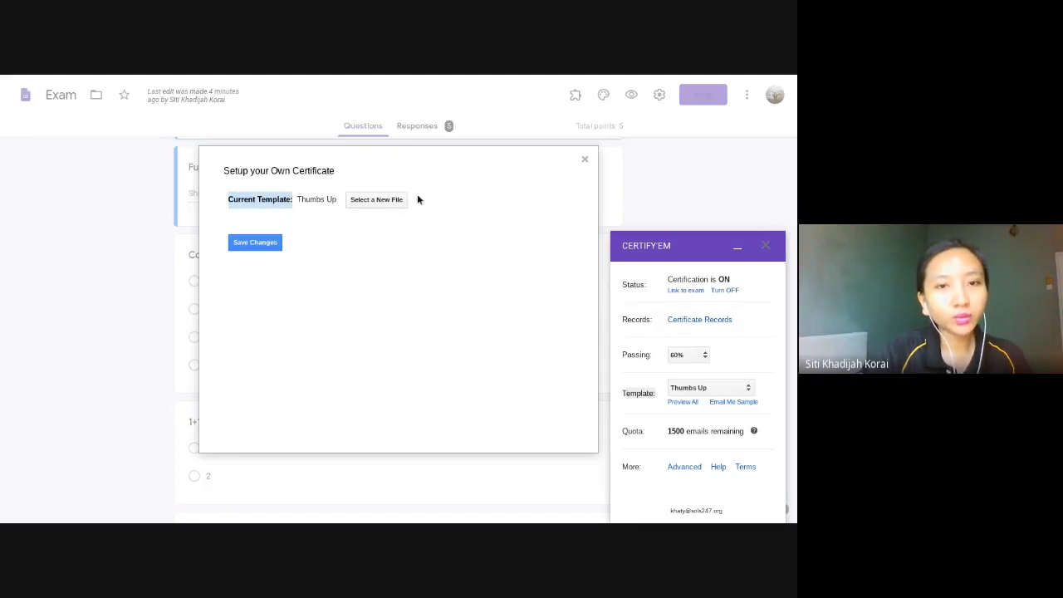
left_click(441, 192)
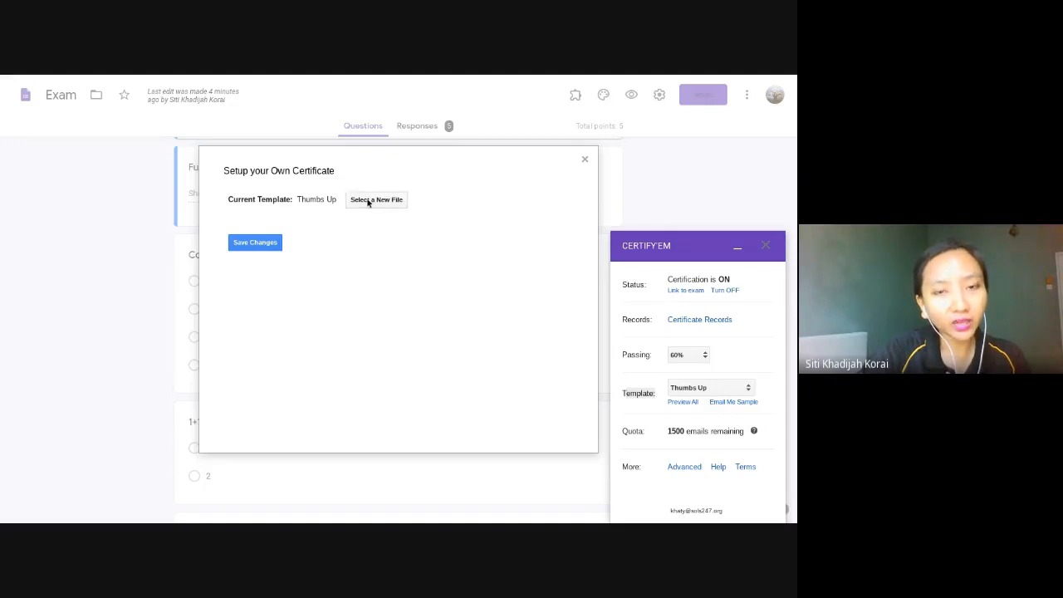
left_click(402, 200)
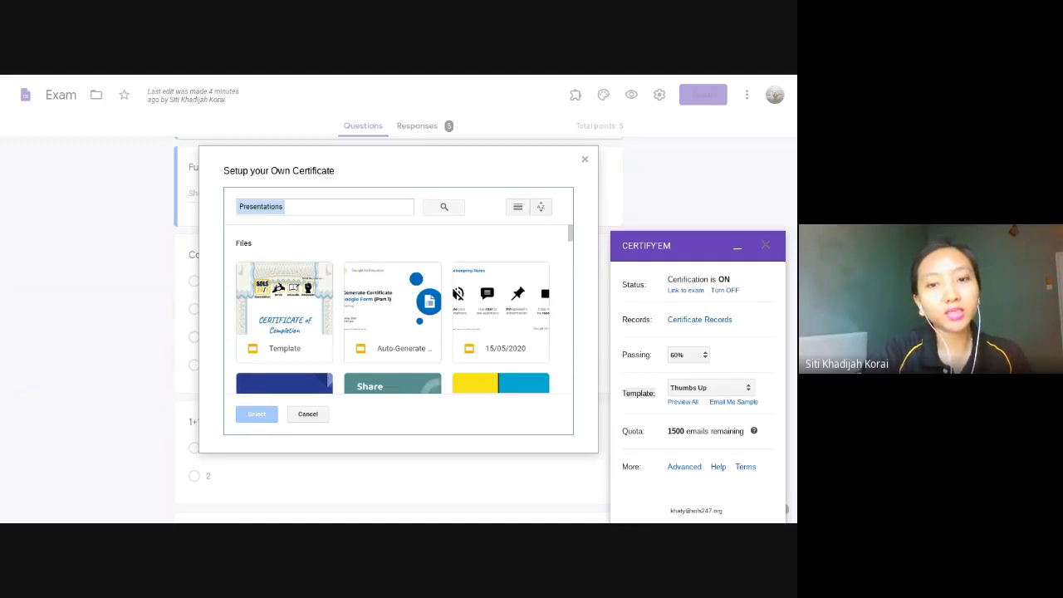
left_click(277, 295)
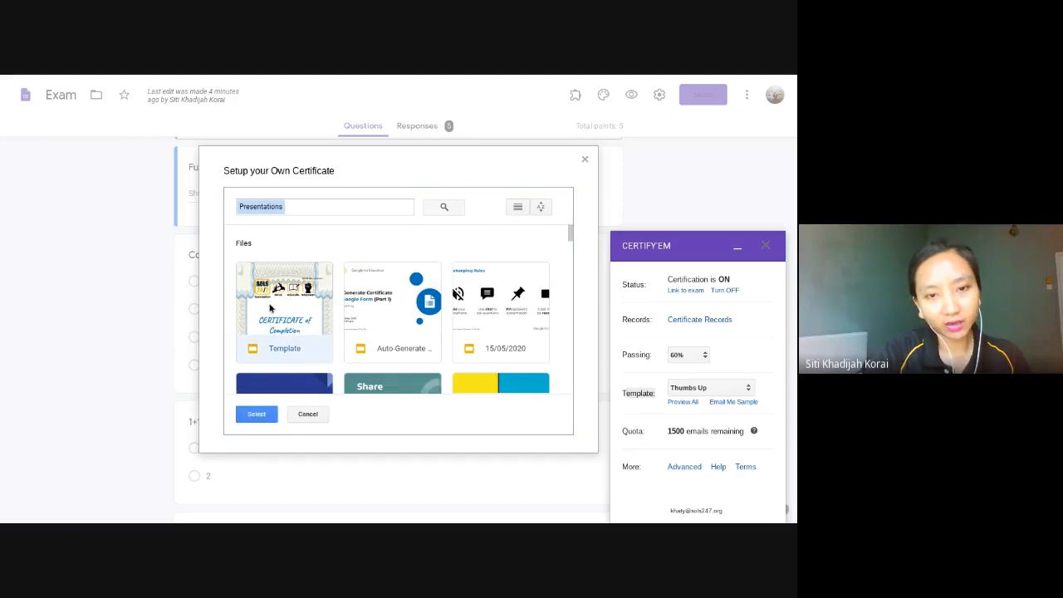
scroll(274, 283, "down", 3)
scroll(281, 241, "up", 3)
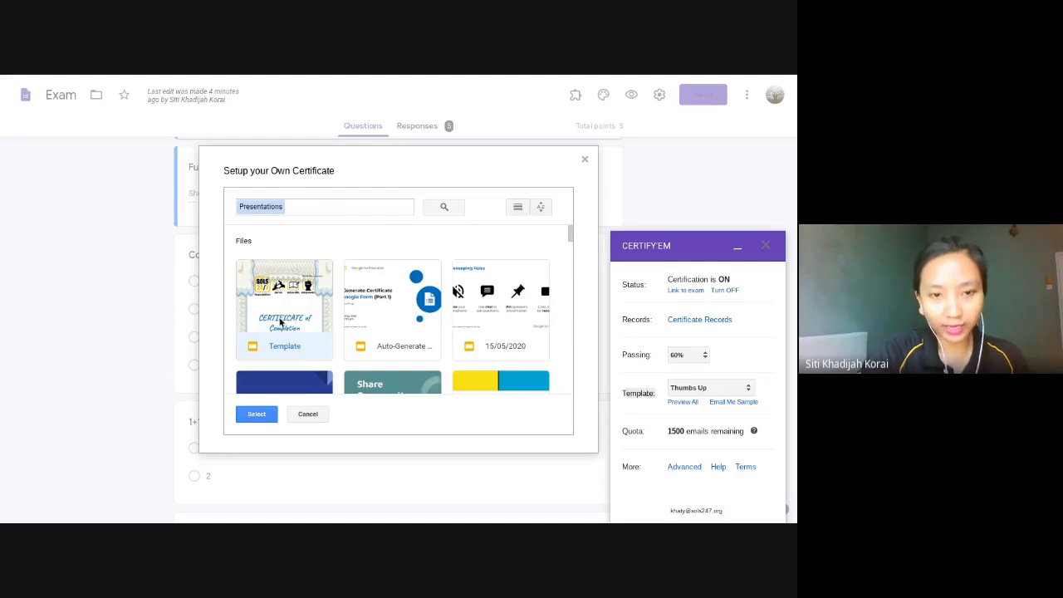
left_click(256, 414)
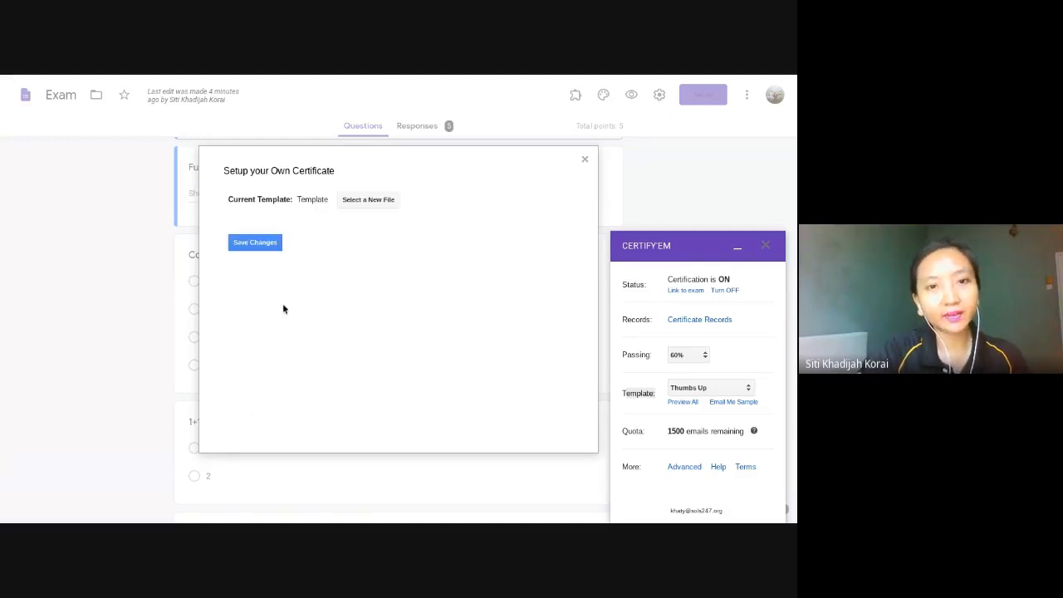
left_click_drag(297, 199, 326, 200)
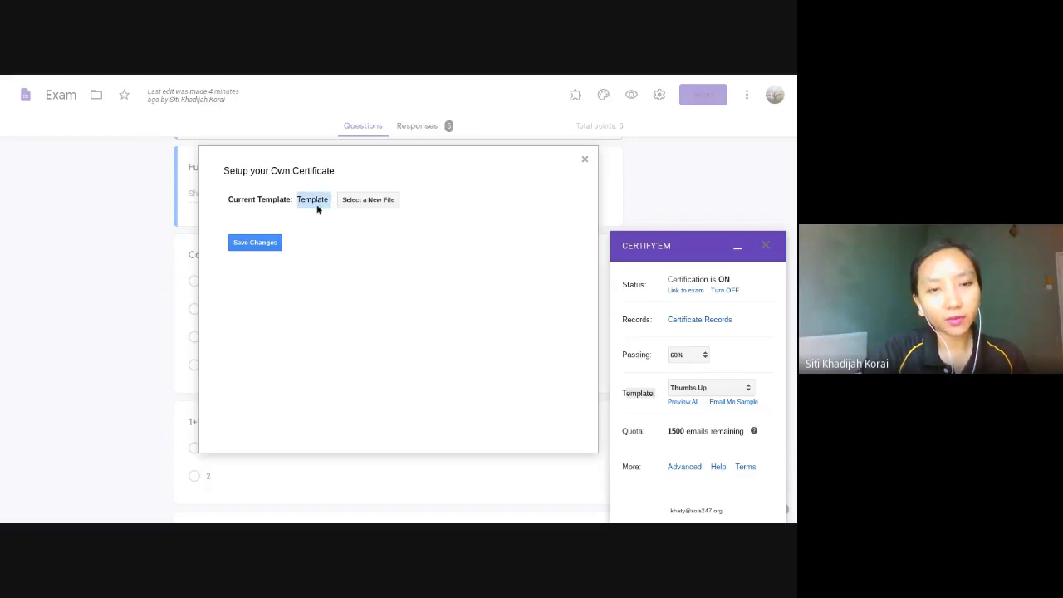
left_click(314, 220)
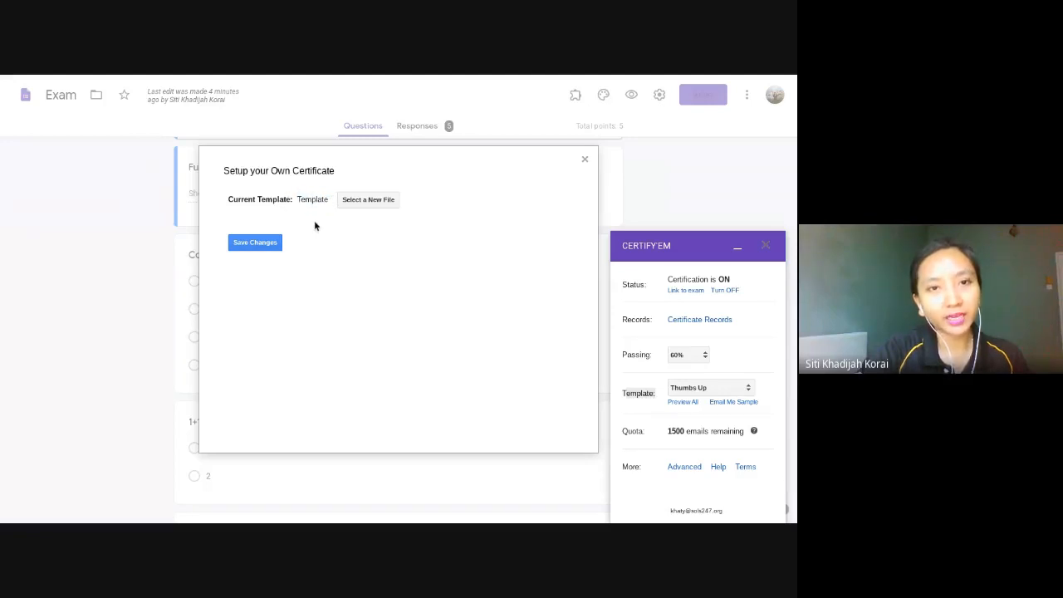
left_click(274, 247)
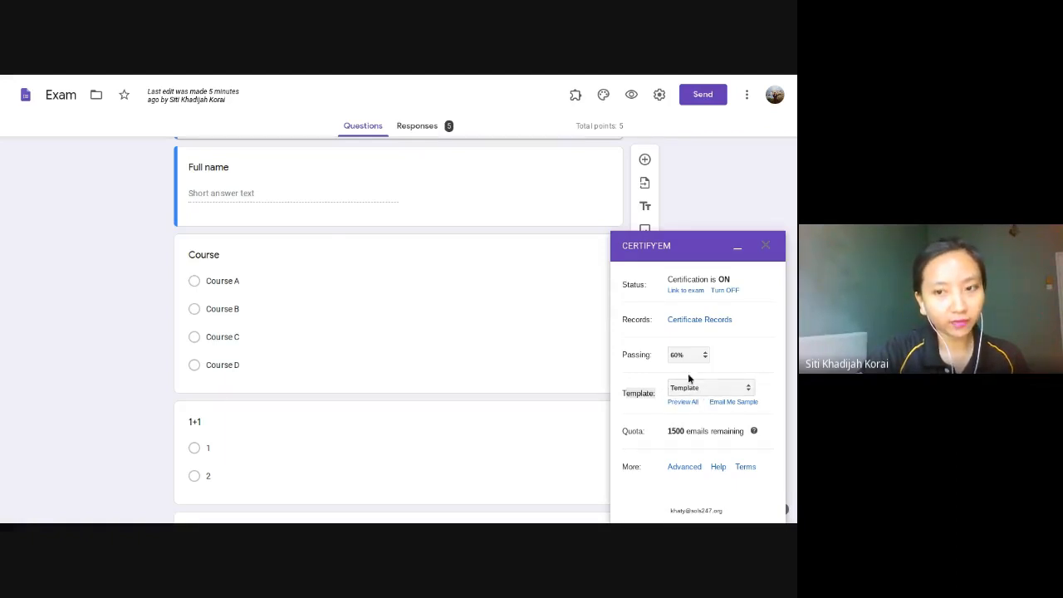
Look at the Template certificate in Google Slides, return to the Exam form and set Certify'em's certificate template to Thumbs Up
mouse_move(405, 78)
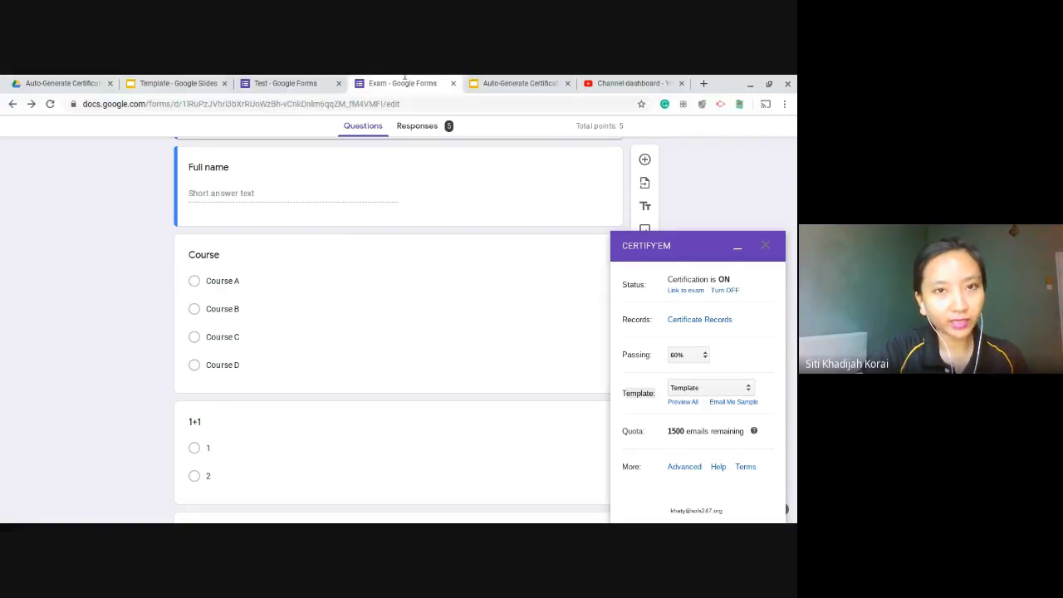
left_click(152, 82)
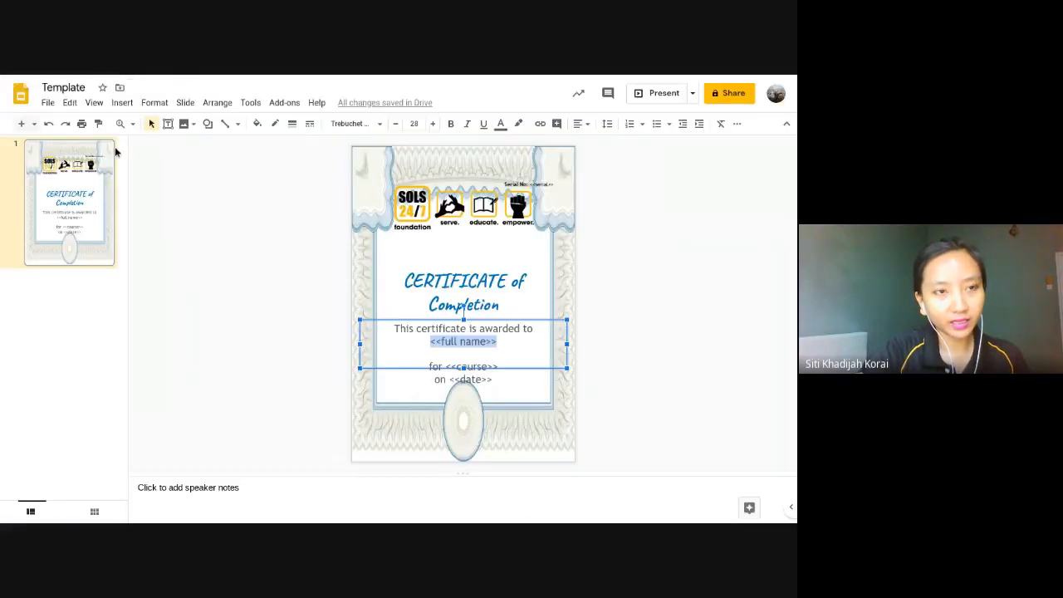
left_click(378, 83)
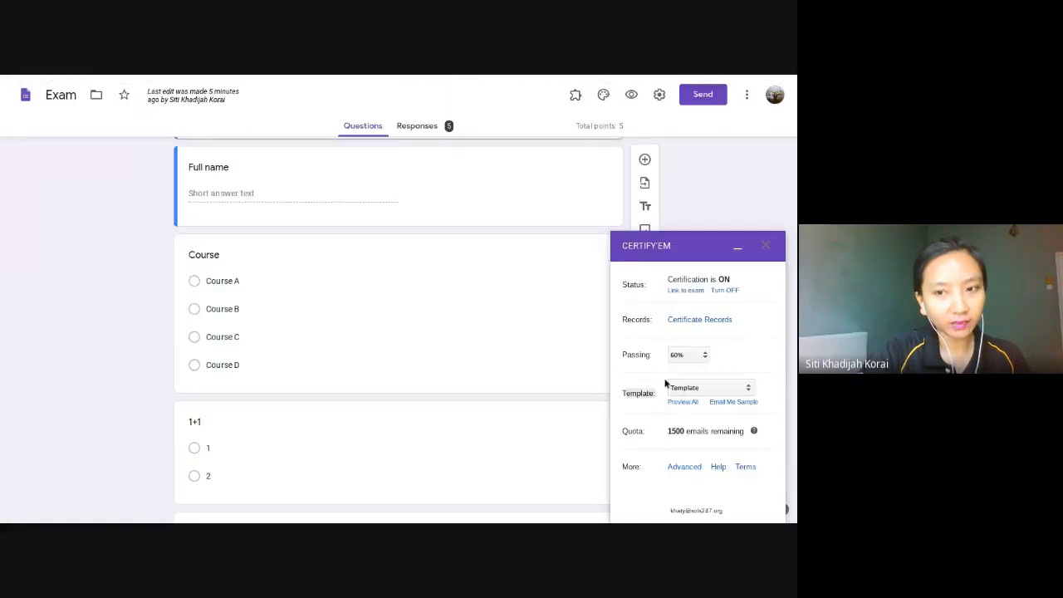
left_click(709, 391)
left_click(707, 381)
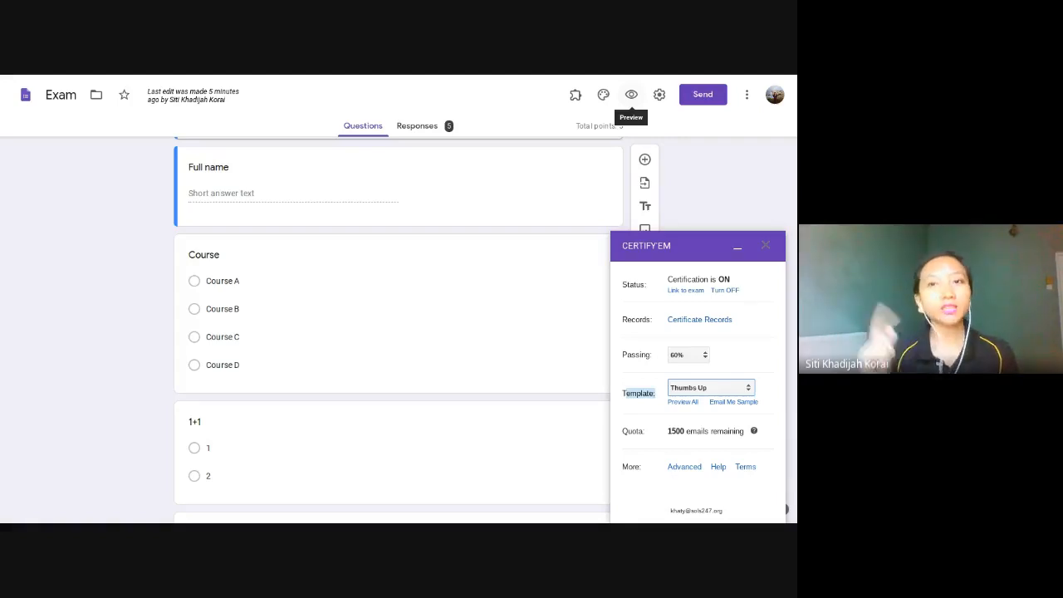
Open the Exam form's preview in full screen and enter the respondent's name in the Full name question
left_click(632, 95)
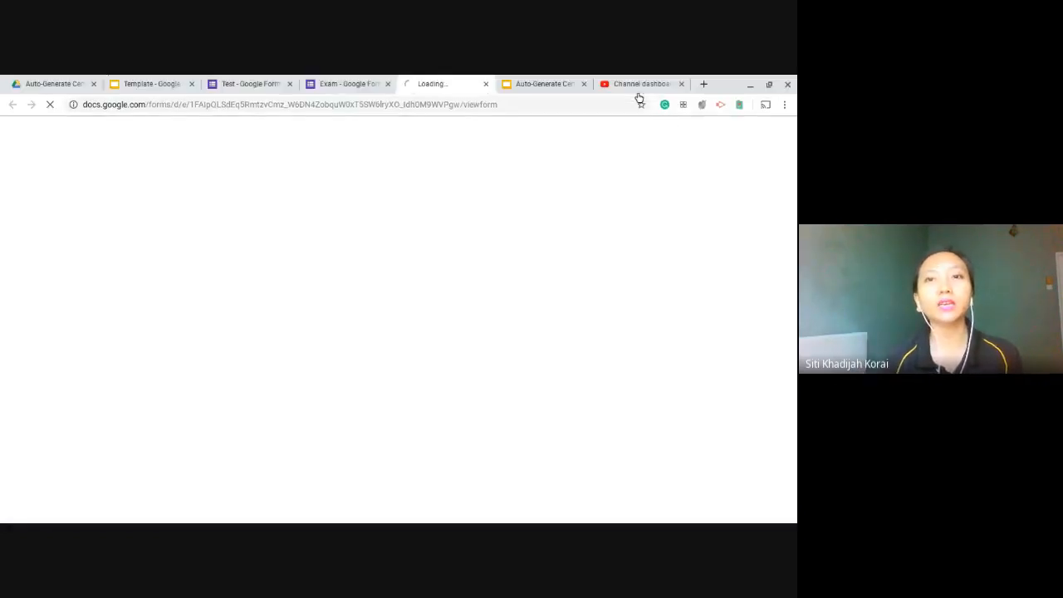
key("F11")
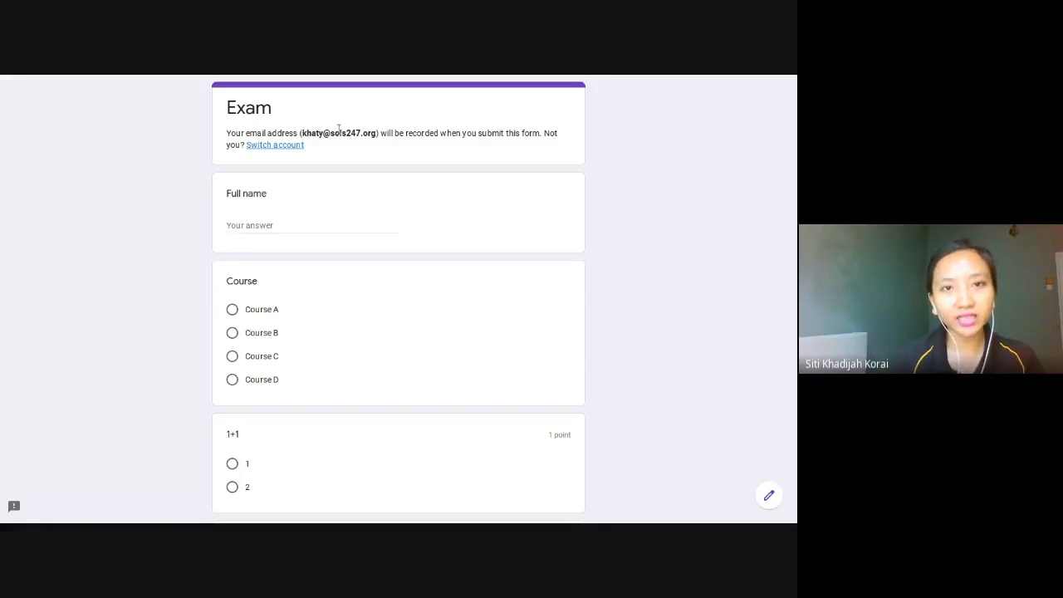
left_click(305, 227)
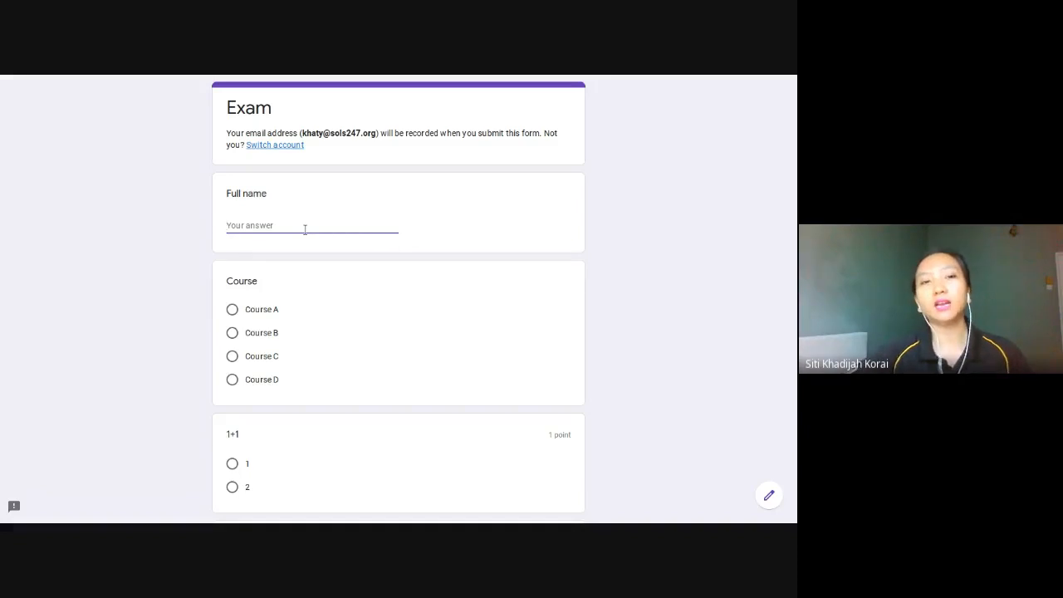
type("Khaty")
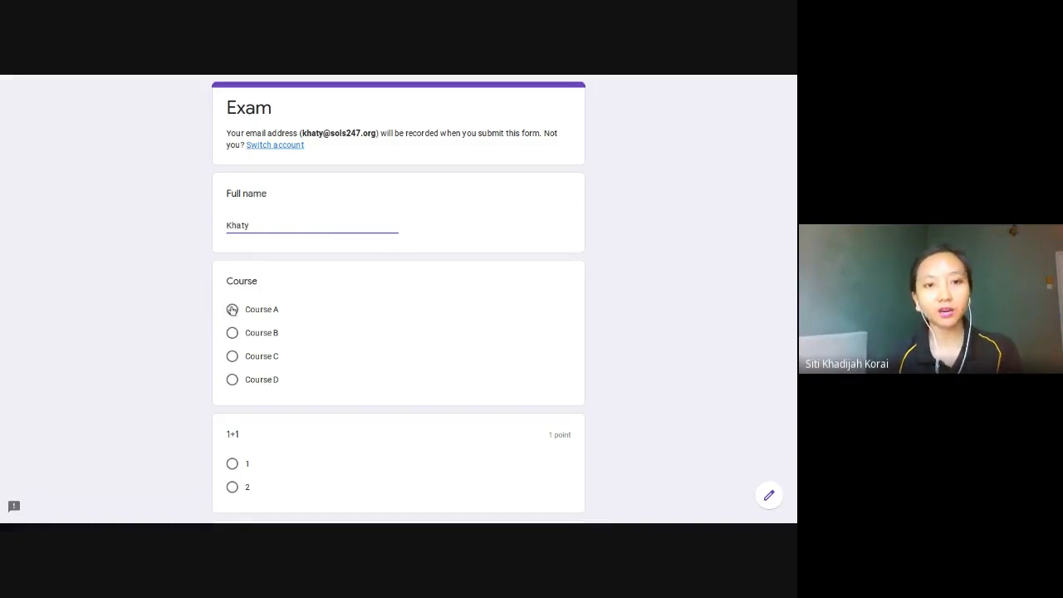
Select Course B in the Exam form and answer 2 to the question 1+1
left_click(233, 333)
scroll(143, 313, "down", 2)
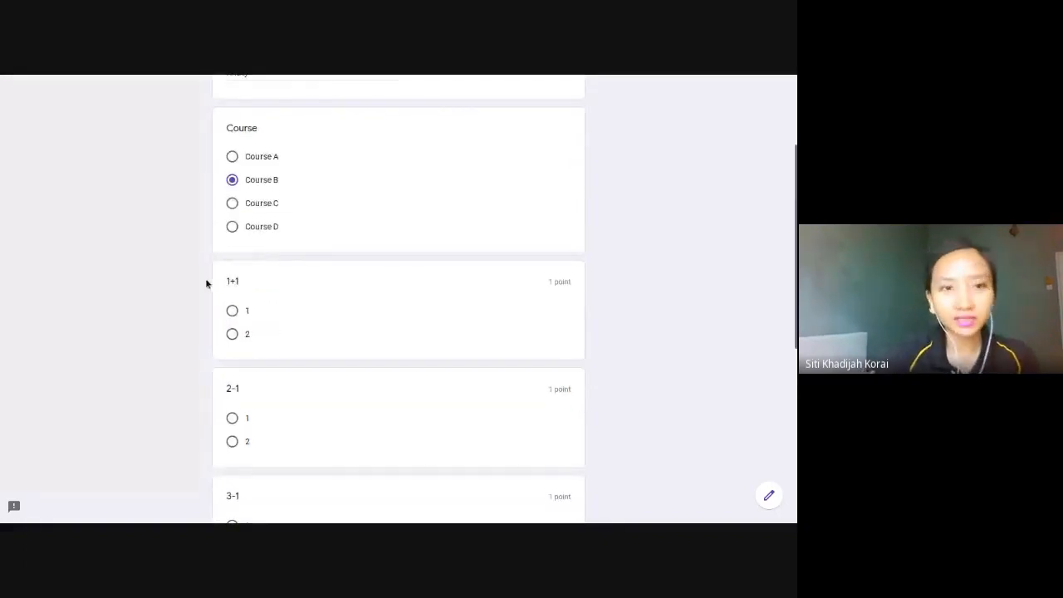
scroll(207, 282, "up", 2)
scroll(195, 290, "down", 4)
scroll(207, 162, "up", 2)
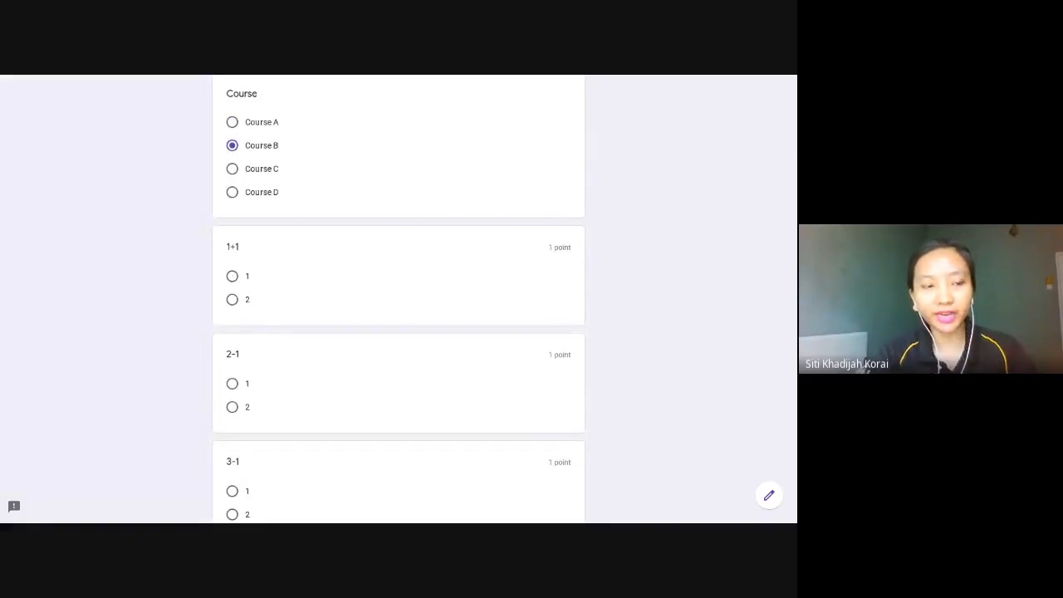
left_click(231, 299)
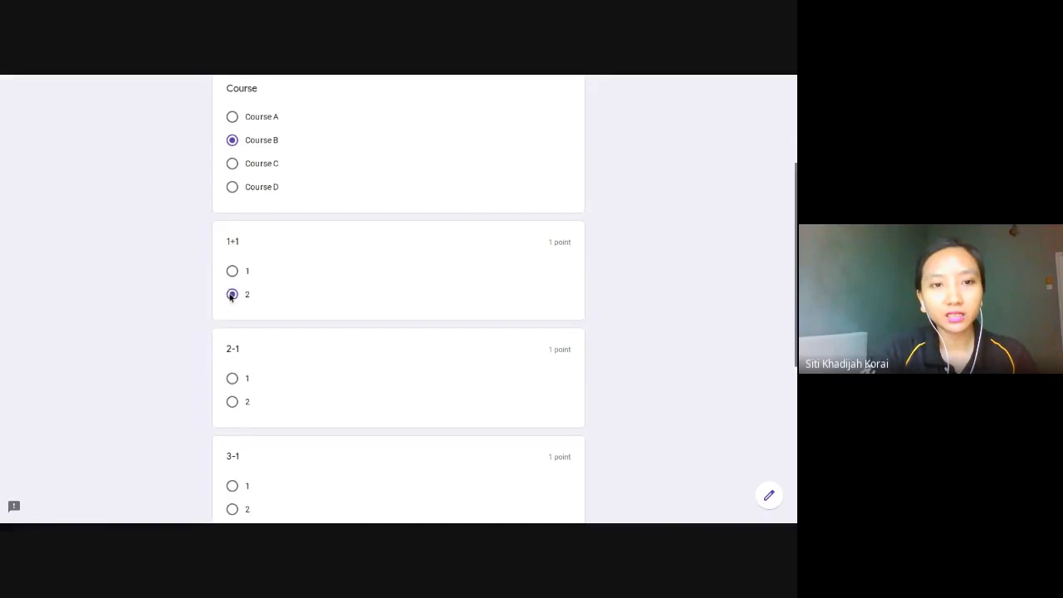
Answer 1 for 2-1, 2 for 3-1, 1 for 3-2 and True for 1+1=2, and submit the exam
scroll(232, 332, "down", 1)
left_click(232, 336)
left_click(232, 468)
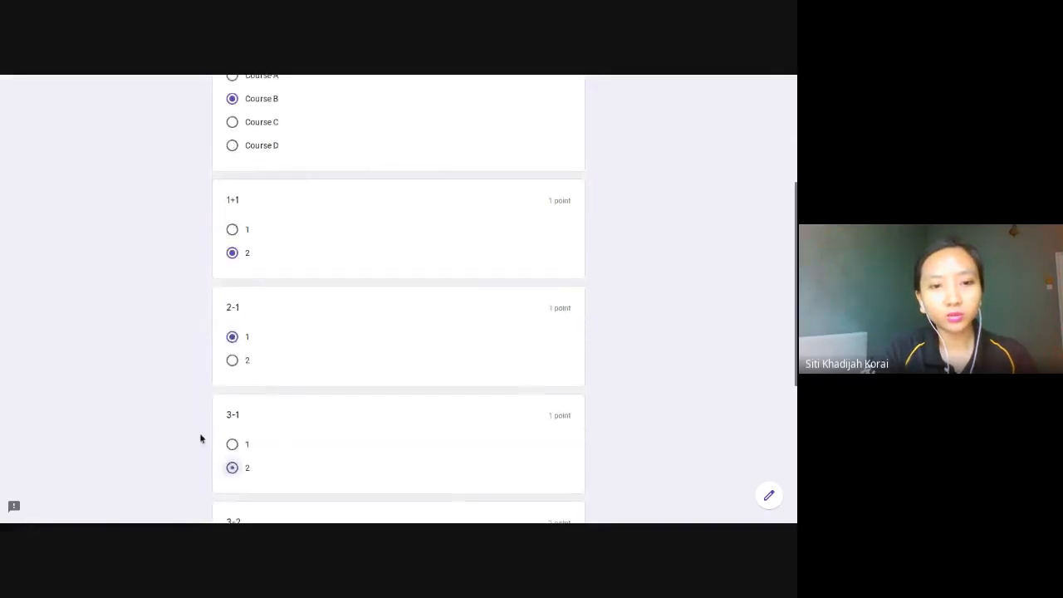
scroll(191, 365, "down", 3)
left_click(232, 385)
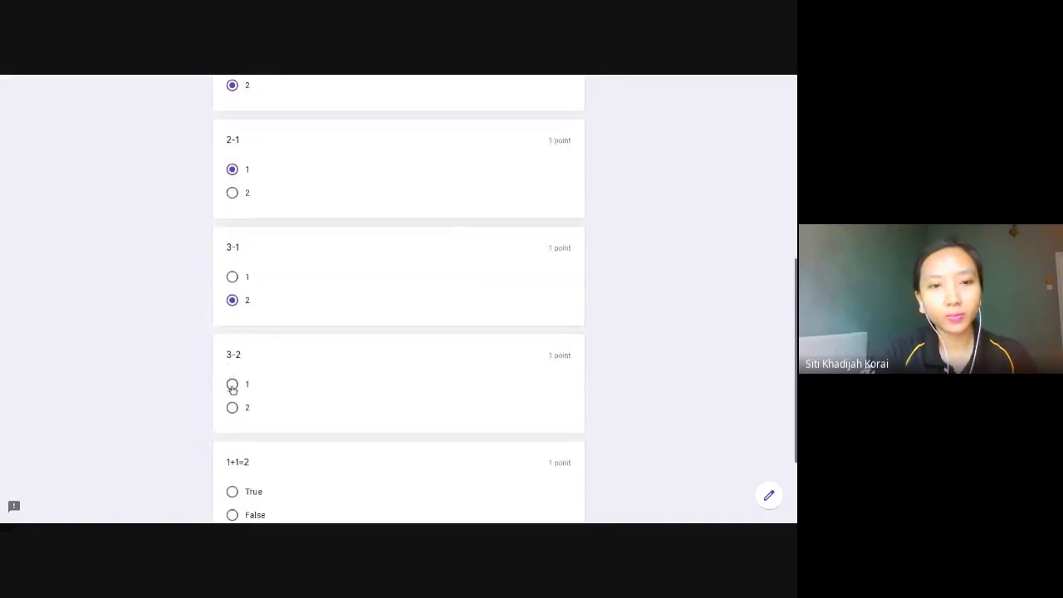
scroll(178, 389, "down", 3)
left_click(230, 358)
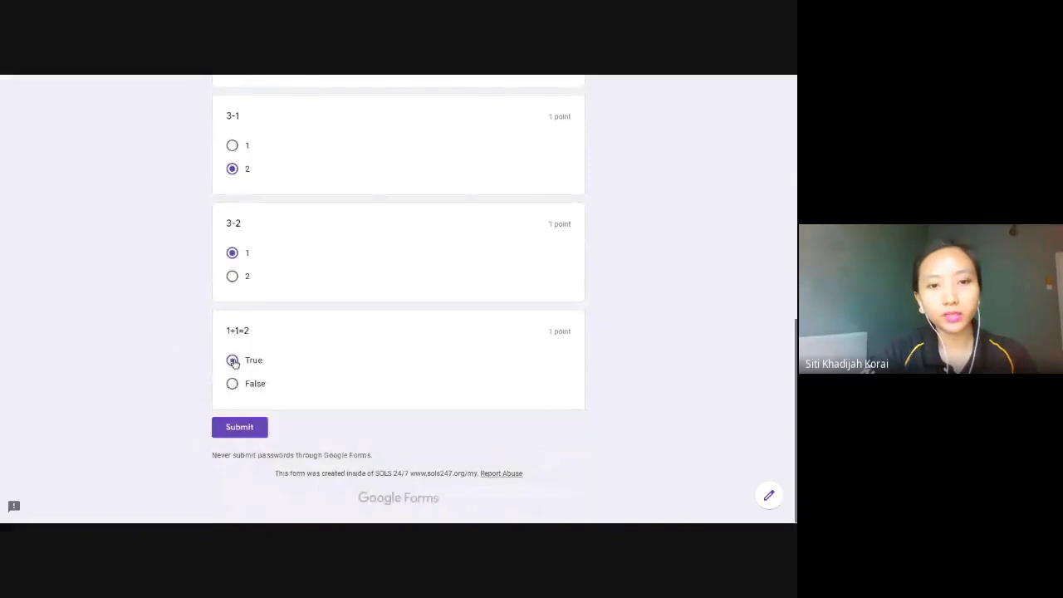
left_click(239, 427)
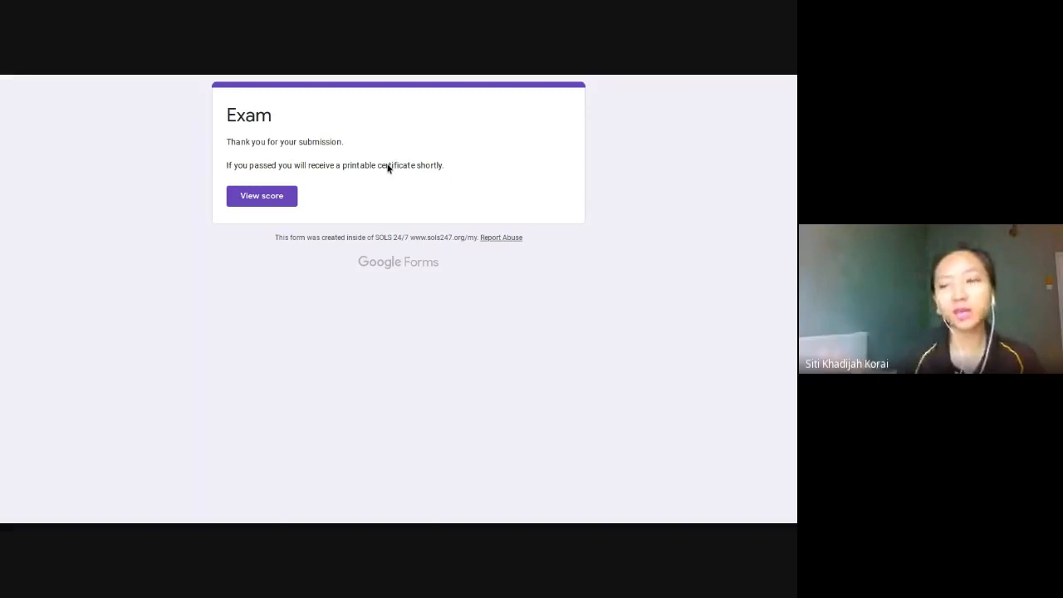
View the submitted exam's score and check the passing percentage in the form's Certify'em settings
left_click(265, 203)
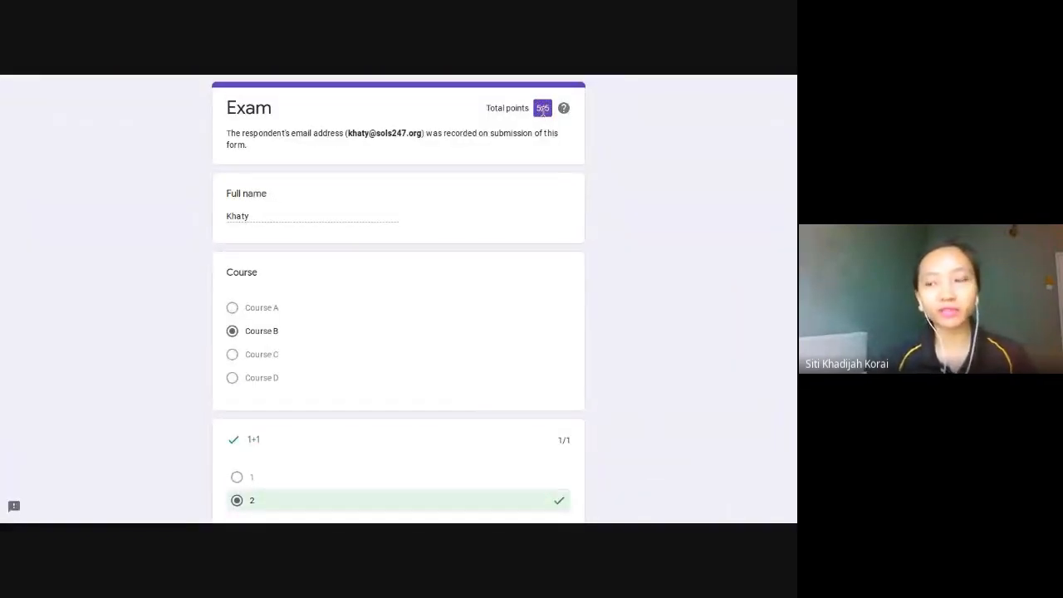
mouse_move(478, 76)
left_click(354, 78)
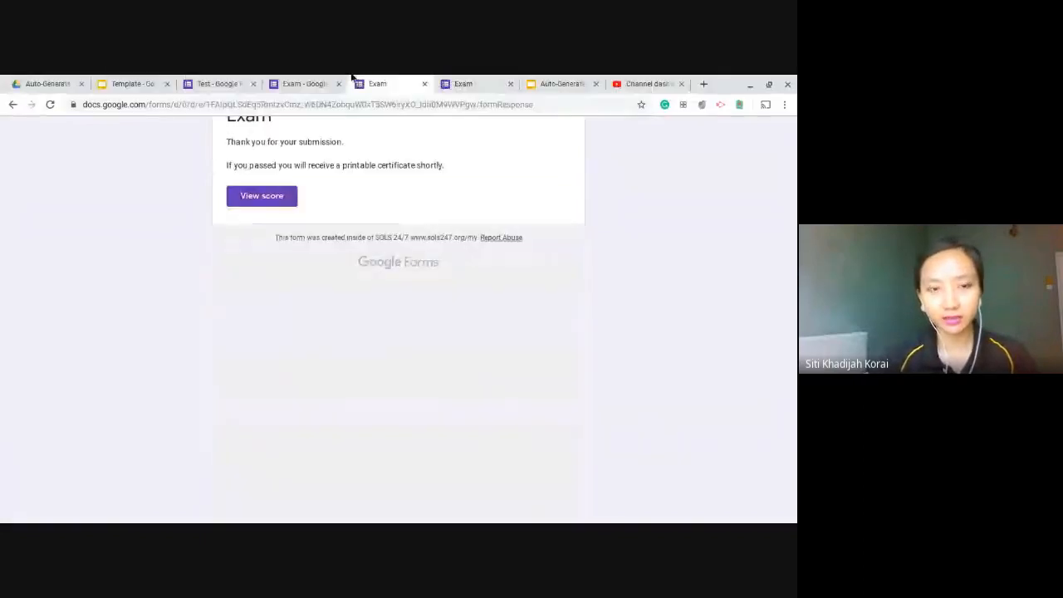
left_click(276, 78)
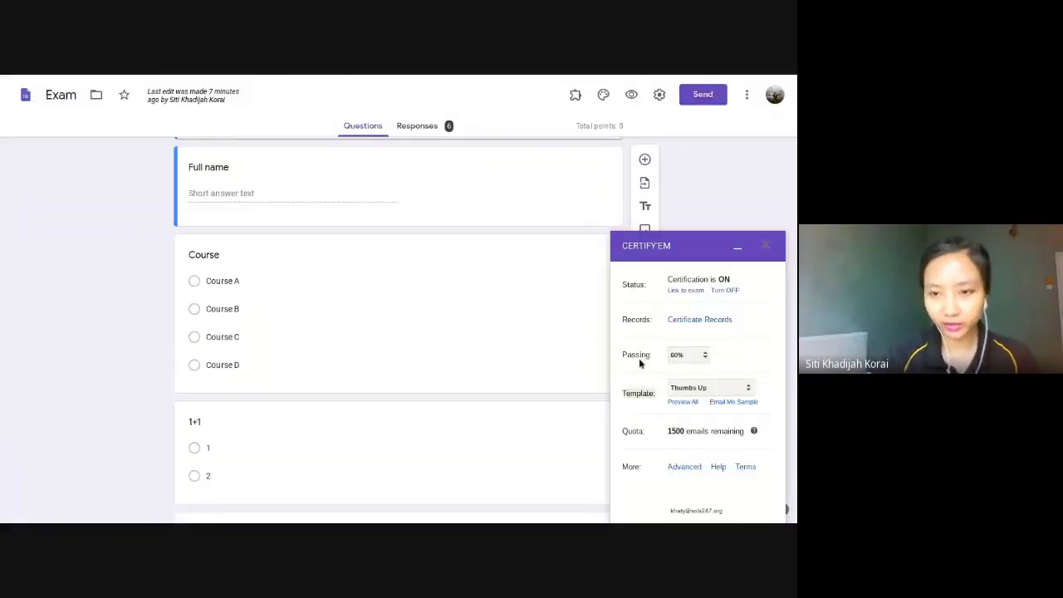
double_click(624, 363)
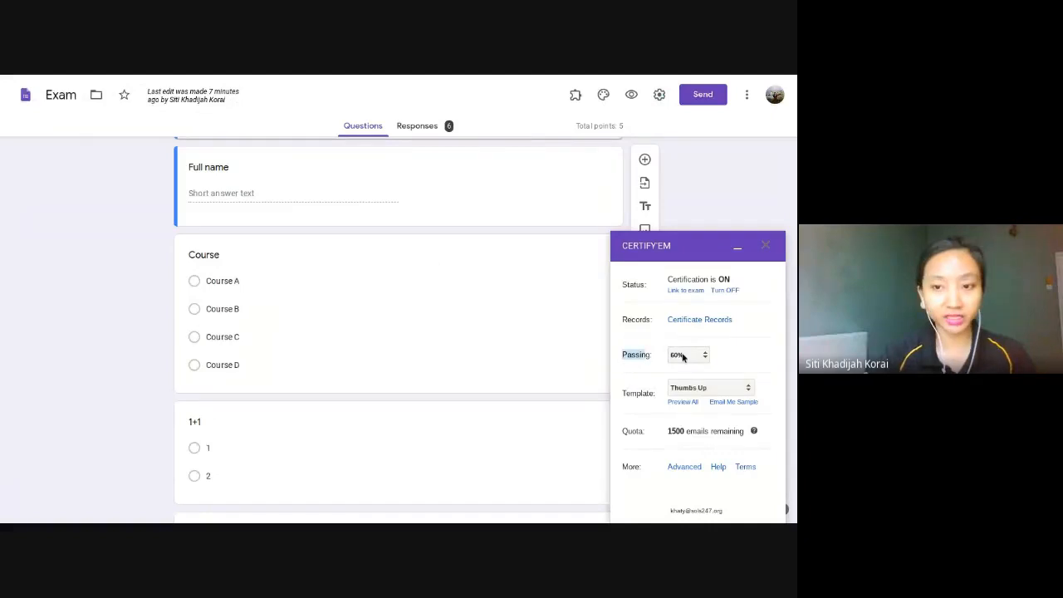
mouse_move(438, 78)
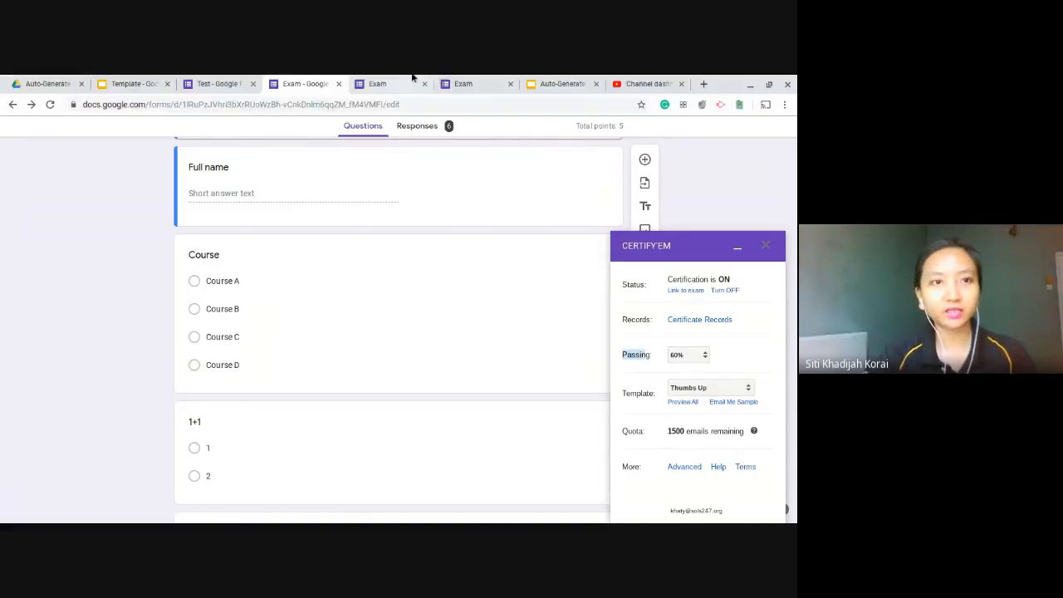
Switch to Gmail by way of Google Drive and open the email "Your certificate is here for "Exam""
left_click(62, 80)
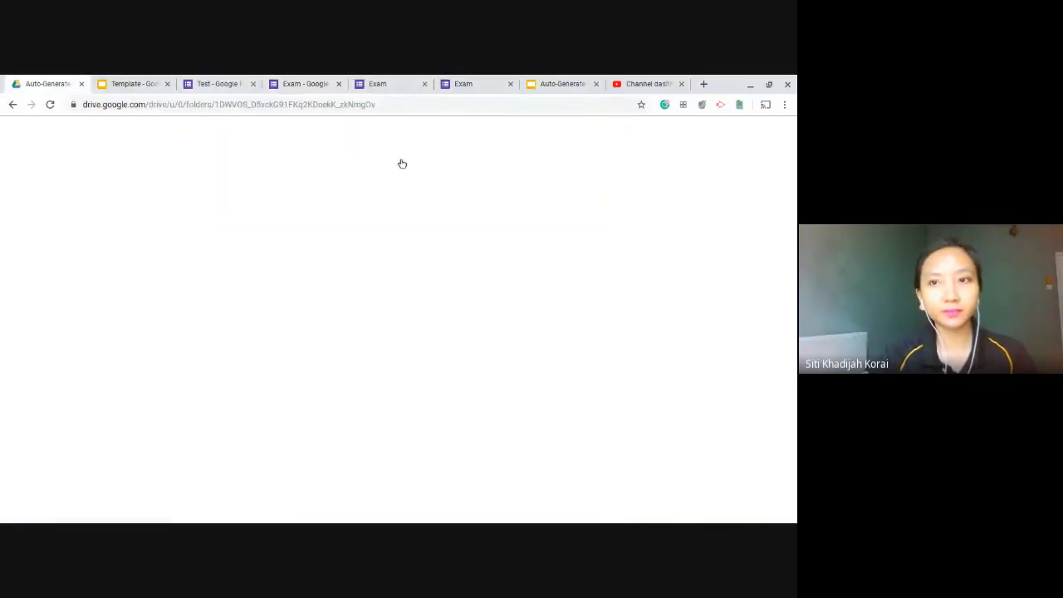
left_click(690, 92)
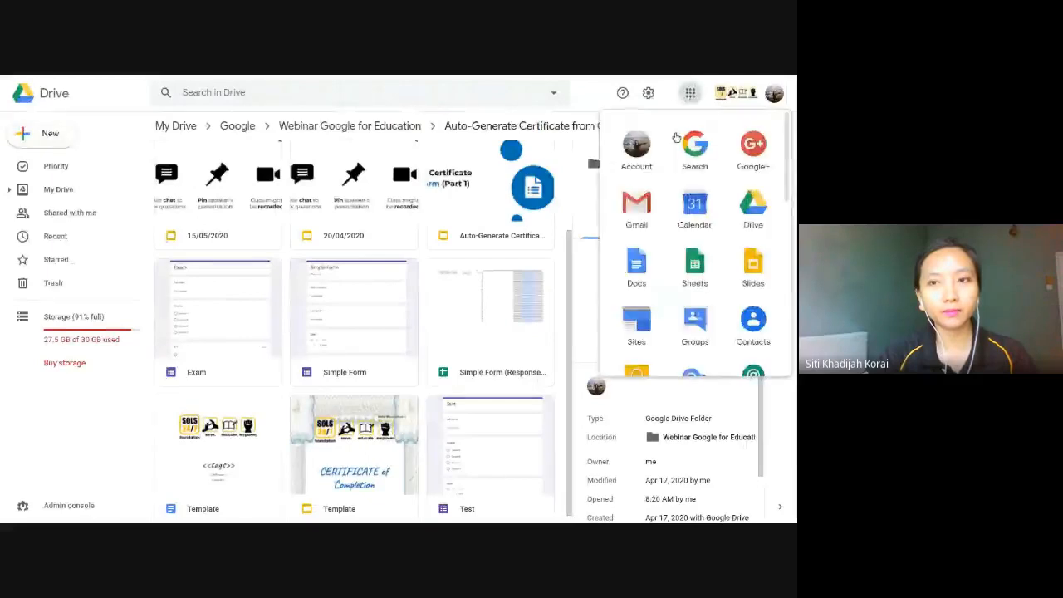
left_click(636, 206)
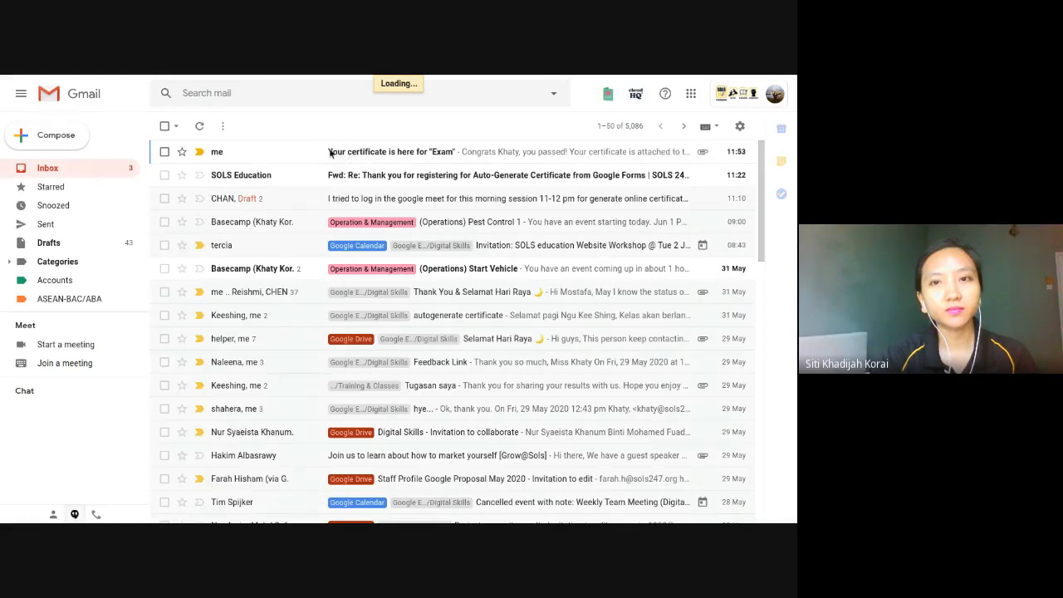
left_click(330, 152)
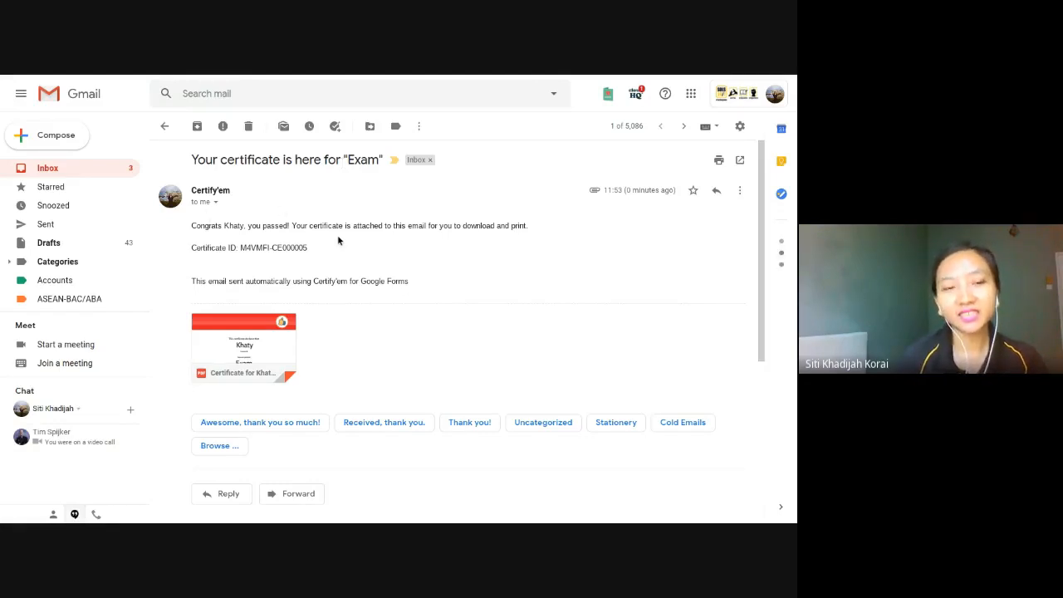
Open the attached PDF certificate and examine the passing score printed on it
mouse_move(211, 359)
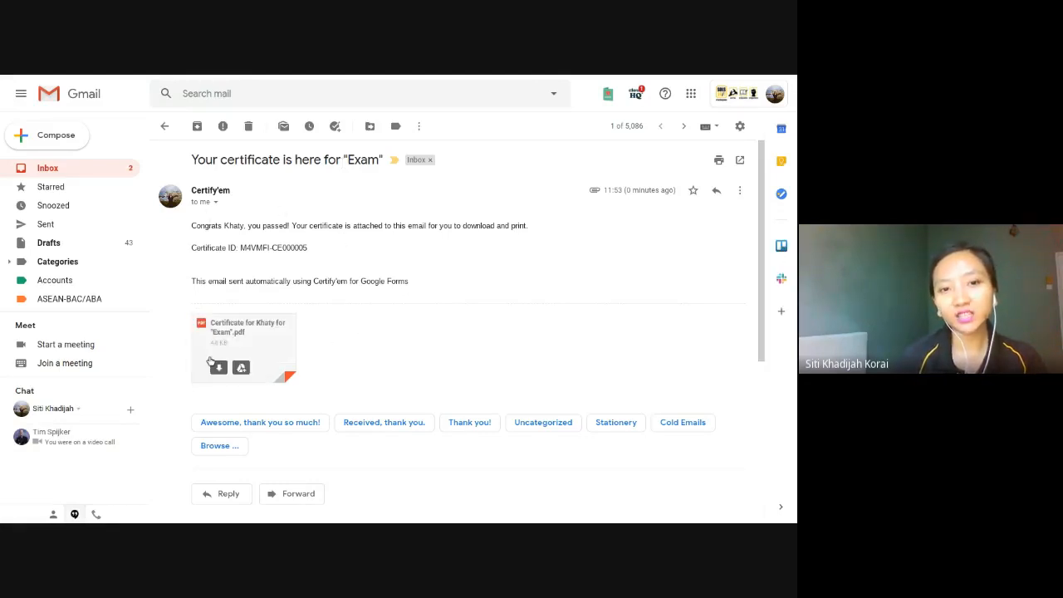
left_click(284, 335)
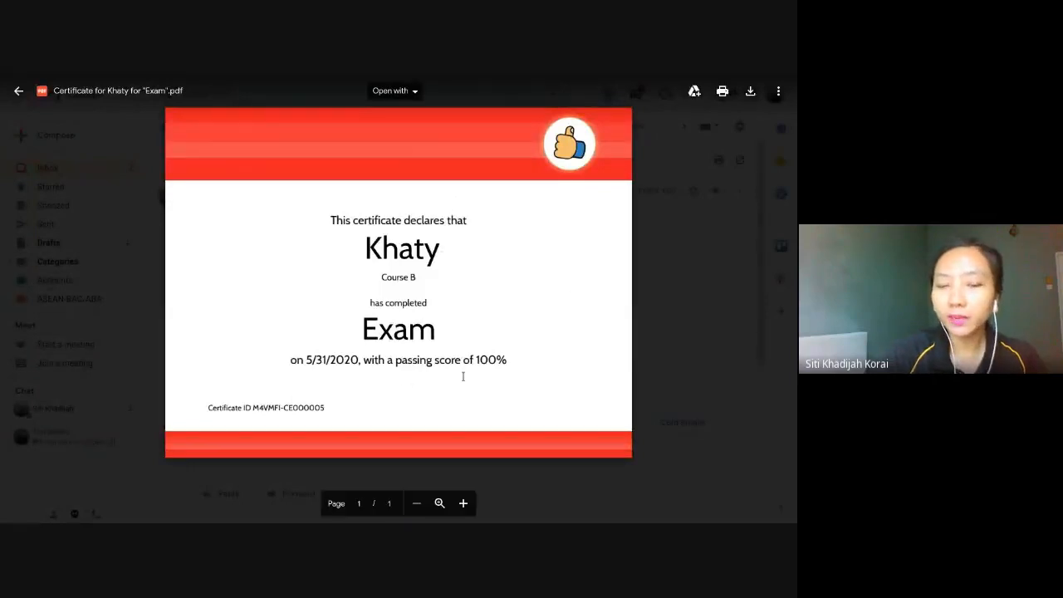
left_click_drag(474, 360, 508, 359)
left_click(652, 244)
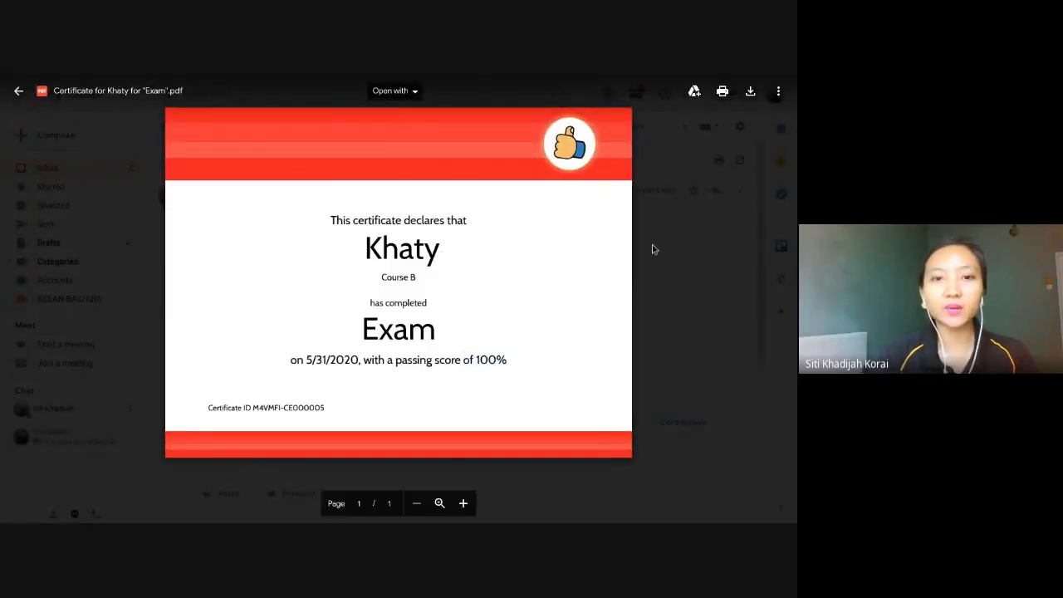
Close the pages of the submitted exam and return to the Exam form editor
left_click(415, 83)
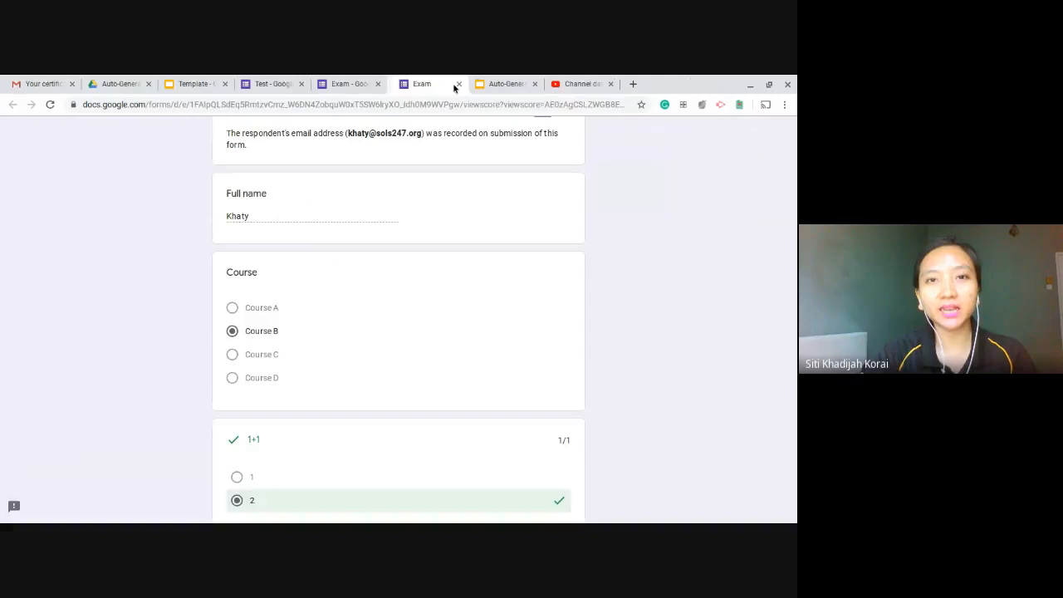
left_click(457, 84)
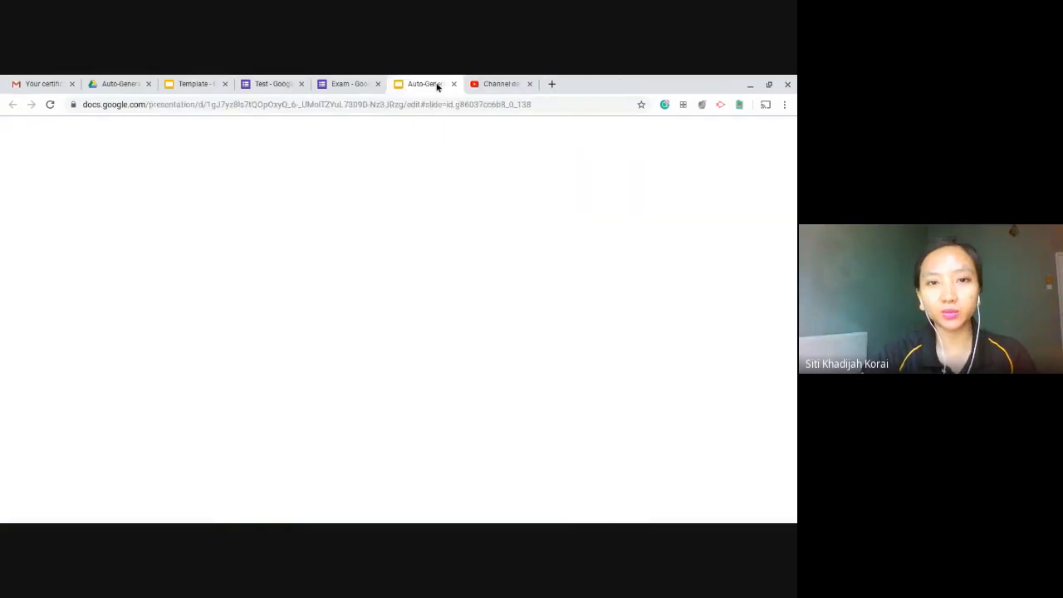
left_click(453, 84)
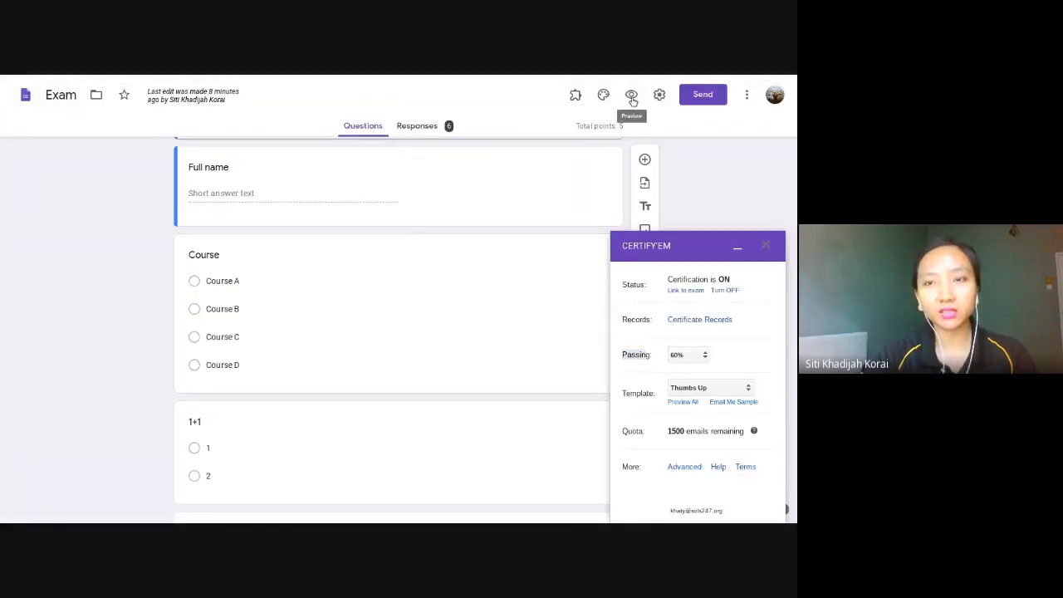
Preview the Exam form again, enter the respondent's full name and select Course D
left_click(631, 96)
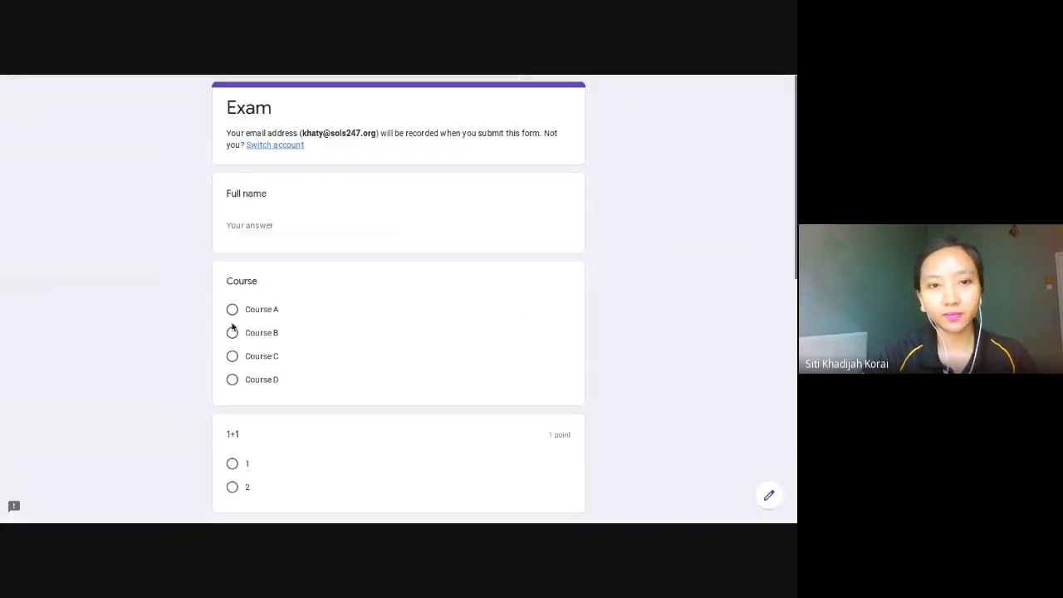
left_click(286, 223)
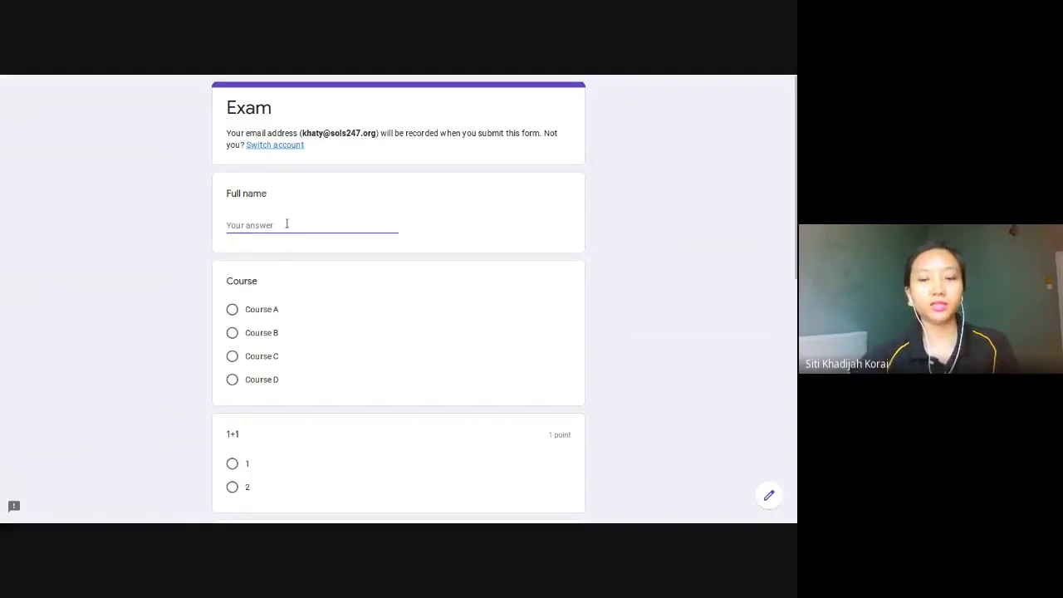
type("Khaty")
left_click(233, 379)
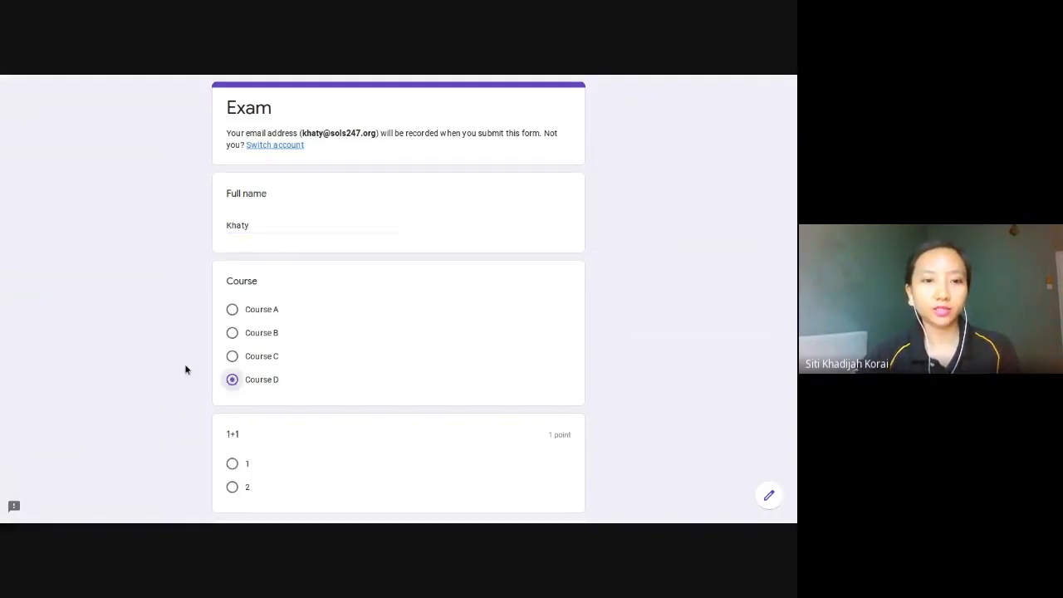
Answer the exam incorrectly with 1 for 1+1, 2 for 2-1 and 1 for 3-1
scroll(189, 335, "down", 2)
left_click(222, 338)
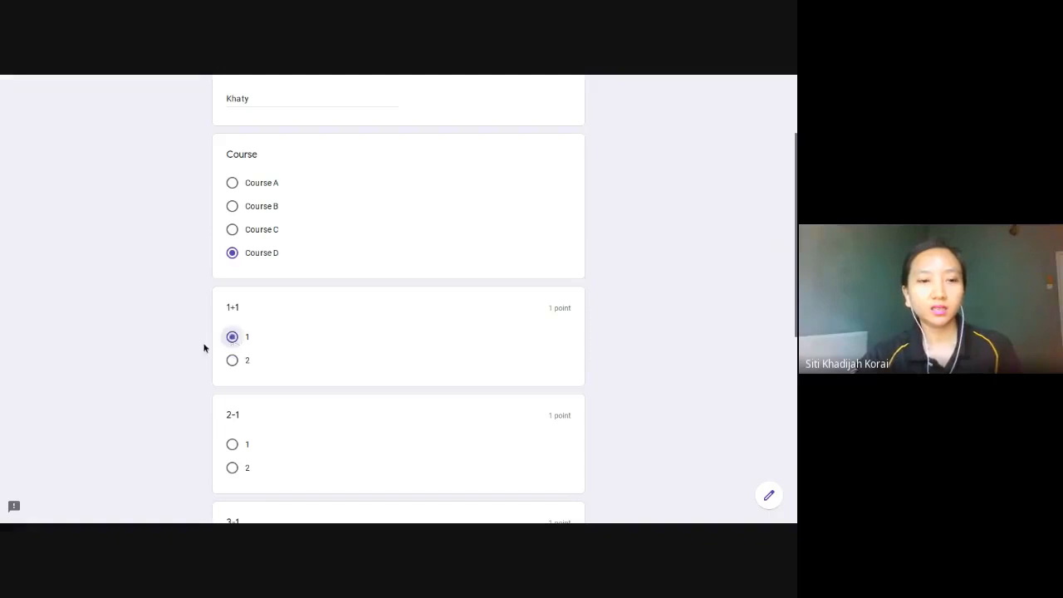
scroll(202, 348, "down", 3)
scroll(200, 299, "down", 3)
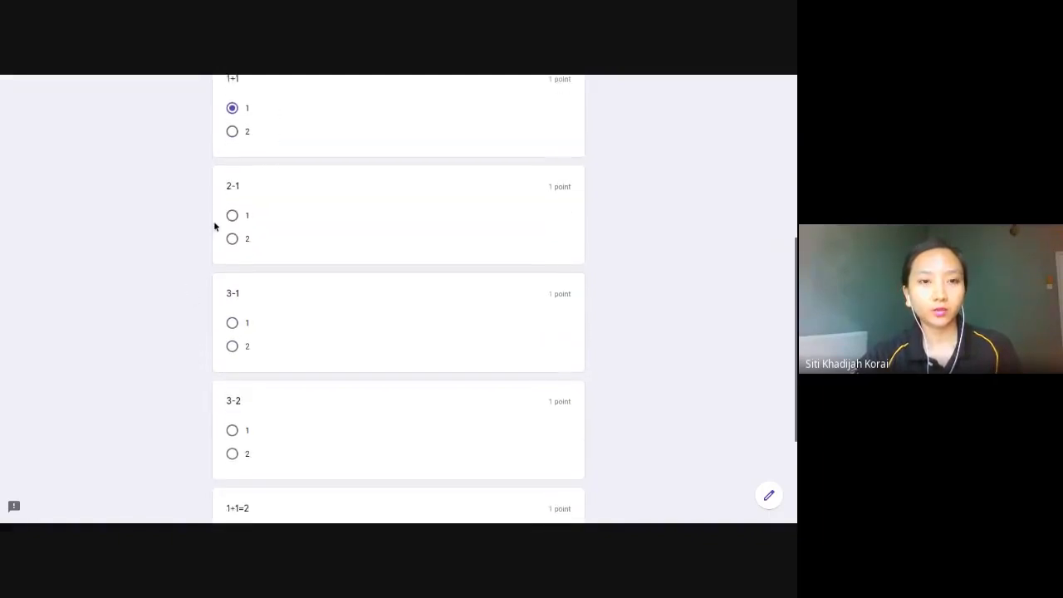
left_click(233, 248)
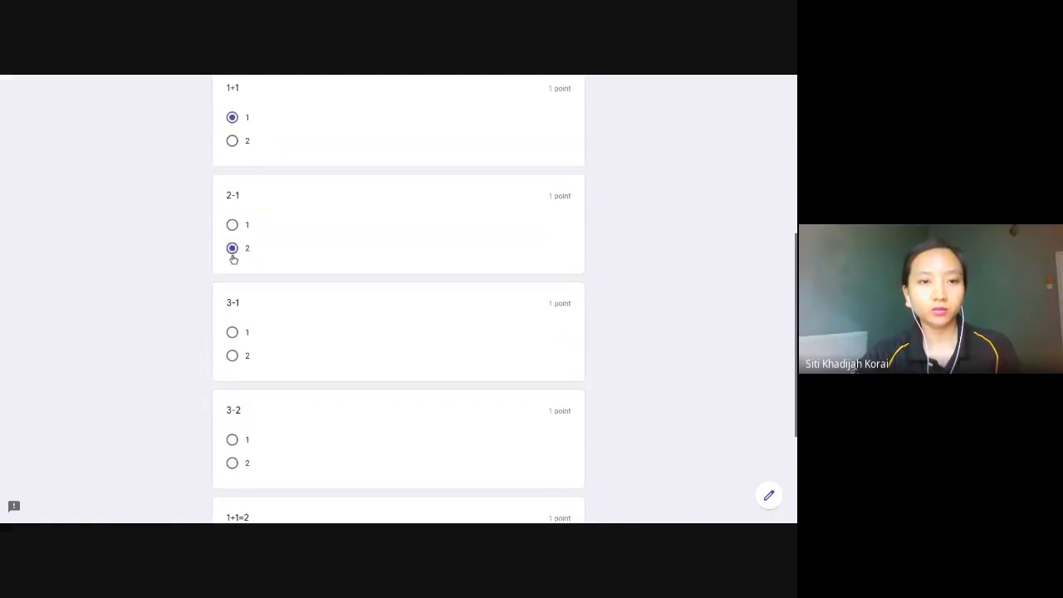
left_click(231, 332)
Answer 2 for 3-2 and True for 1+1=2, and submit the second exam attempt
scroll(217, 330, "down", 3)
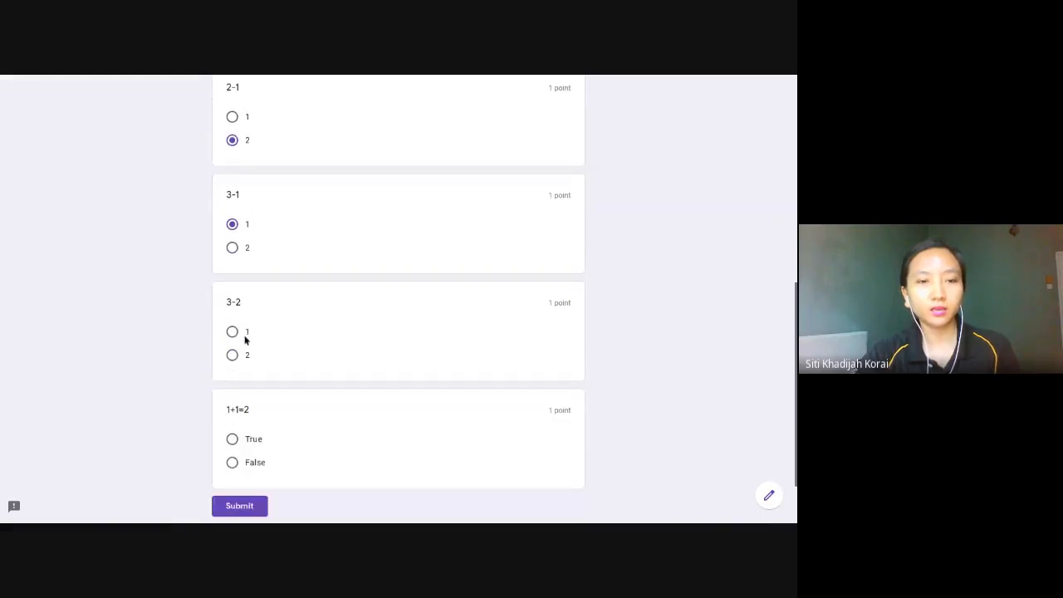
left_click(232, 355)
scroll(214, 358, "down", 2)
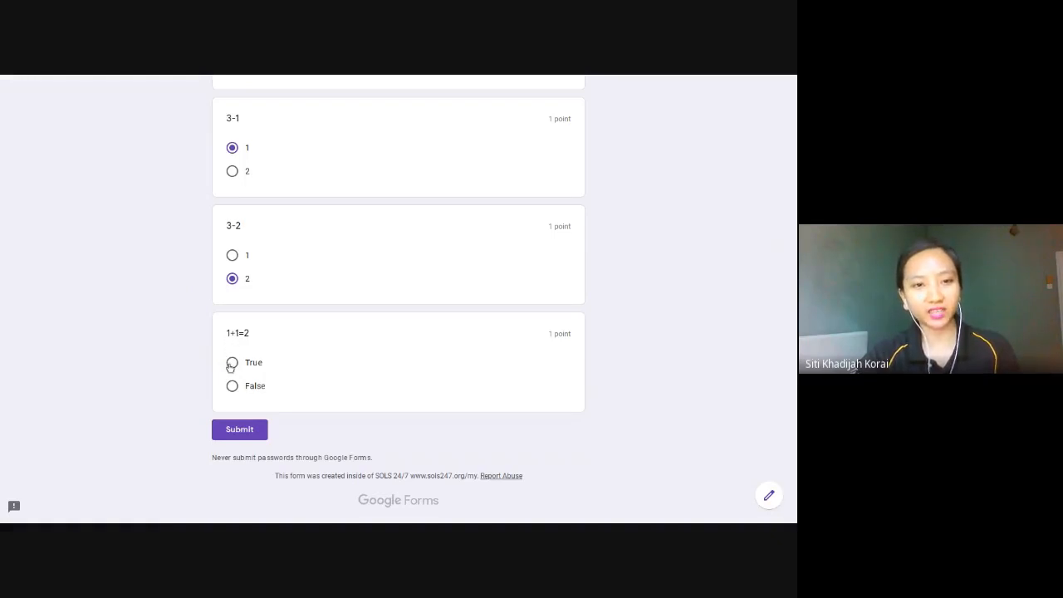
left_click(231, 363)
left_click(239, 428)
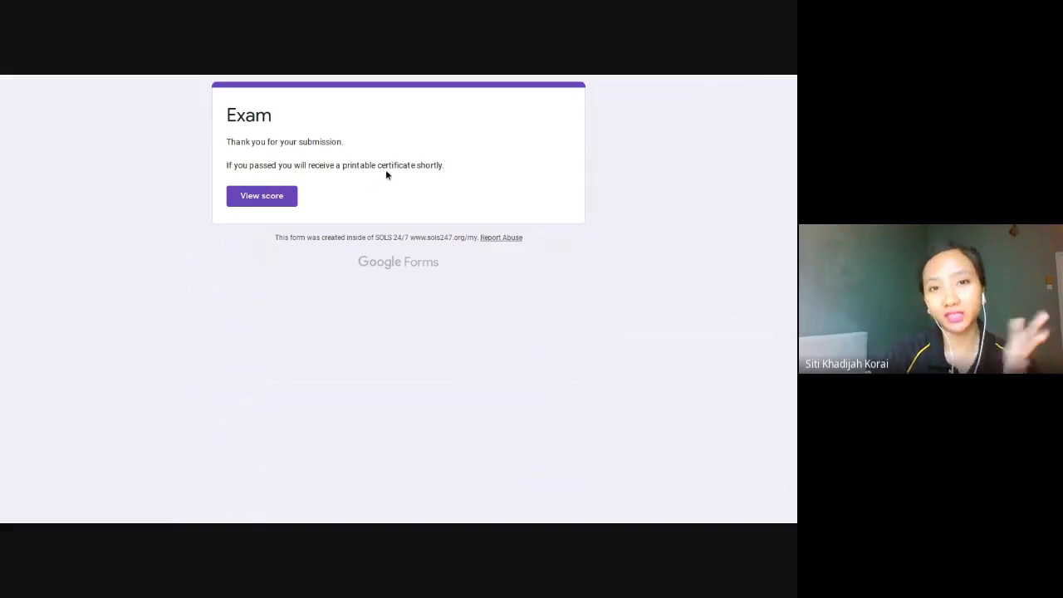
View the second attempt's score and compare it with the Certify'em passing percentage in the form editor
left_click(292, 195)
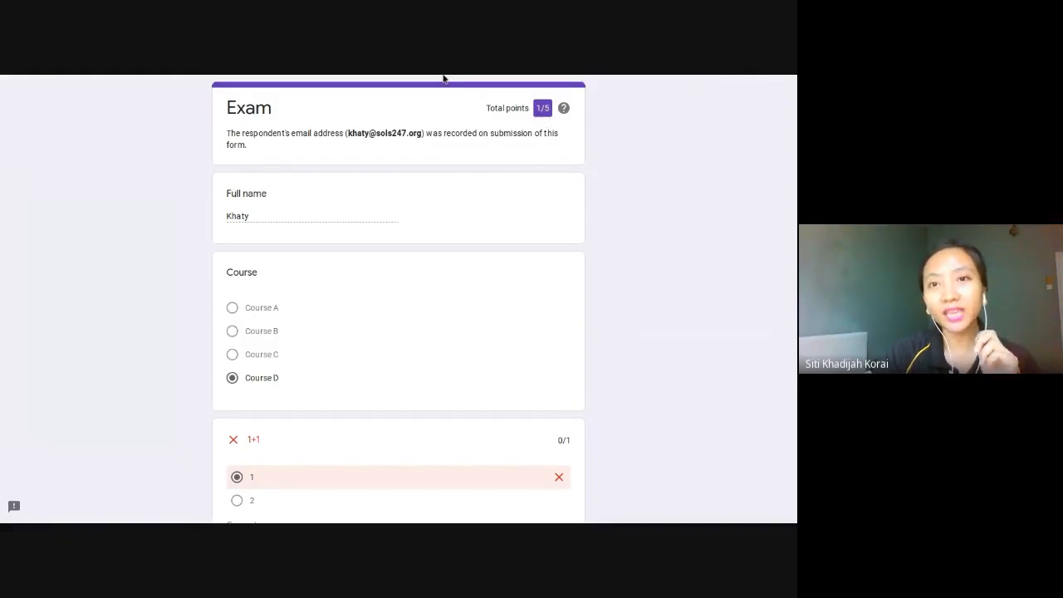
mouse_move(443, 78)
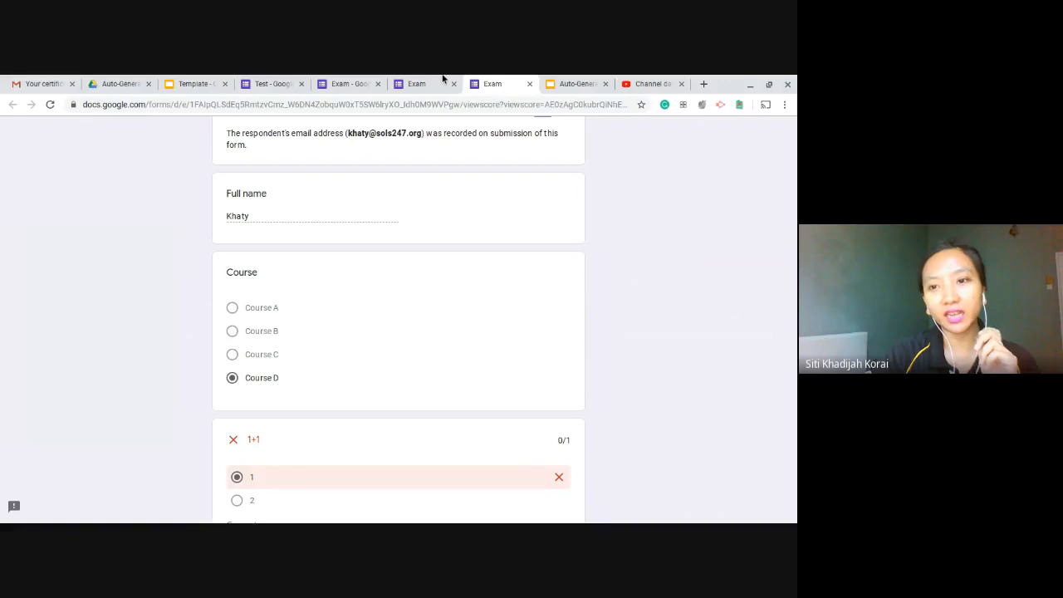
left_click(442, 78)
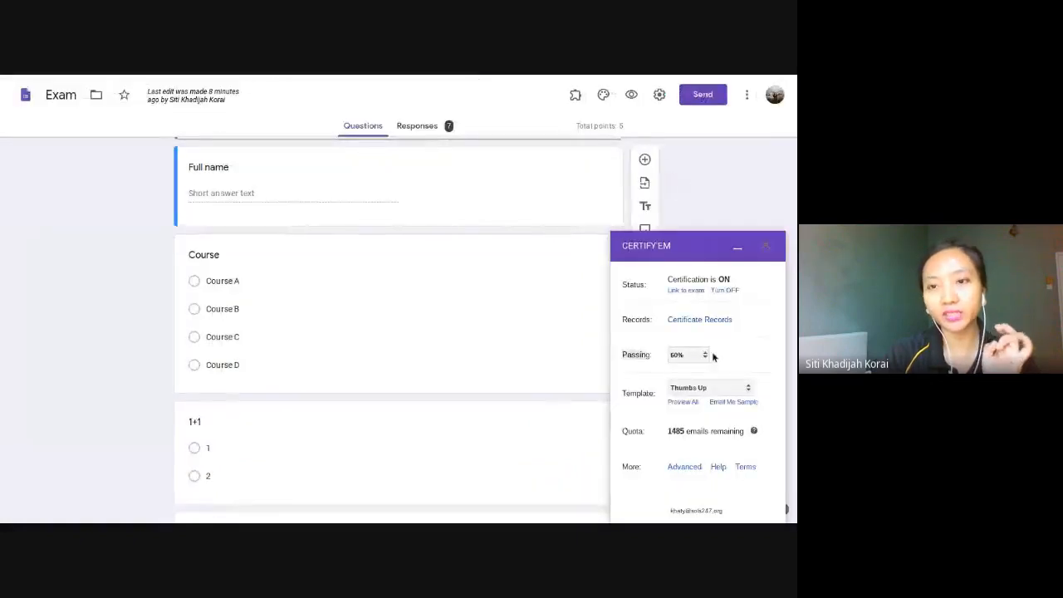
Check the Gmail inbox for a certificate email from the second exam attempt and return to the submission confirmation page
left_click(40, 84)
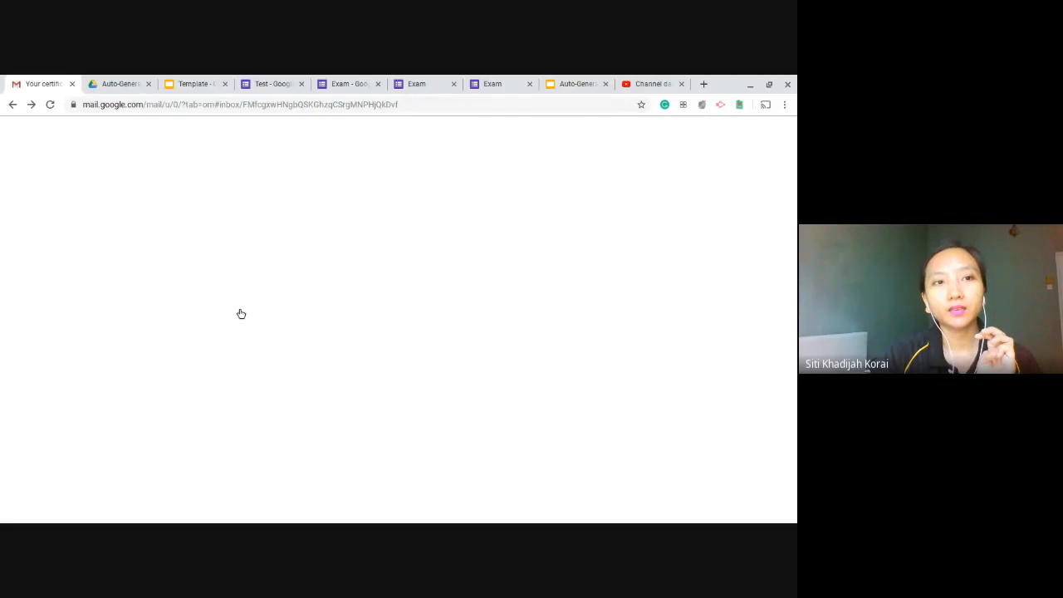
left_click(108, 168)
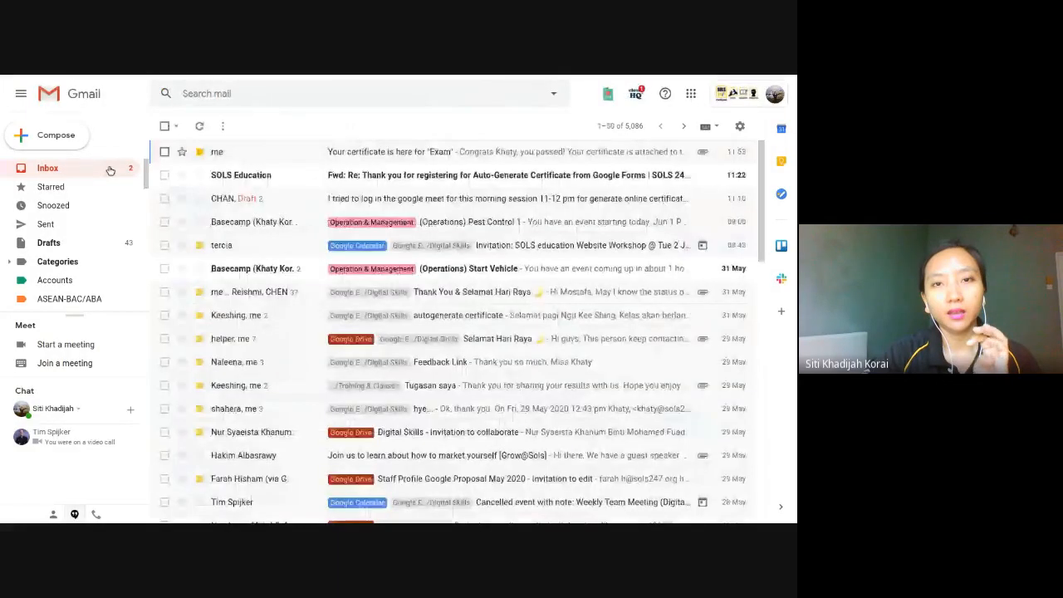
mouse_move(407, 76)
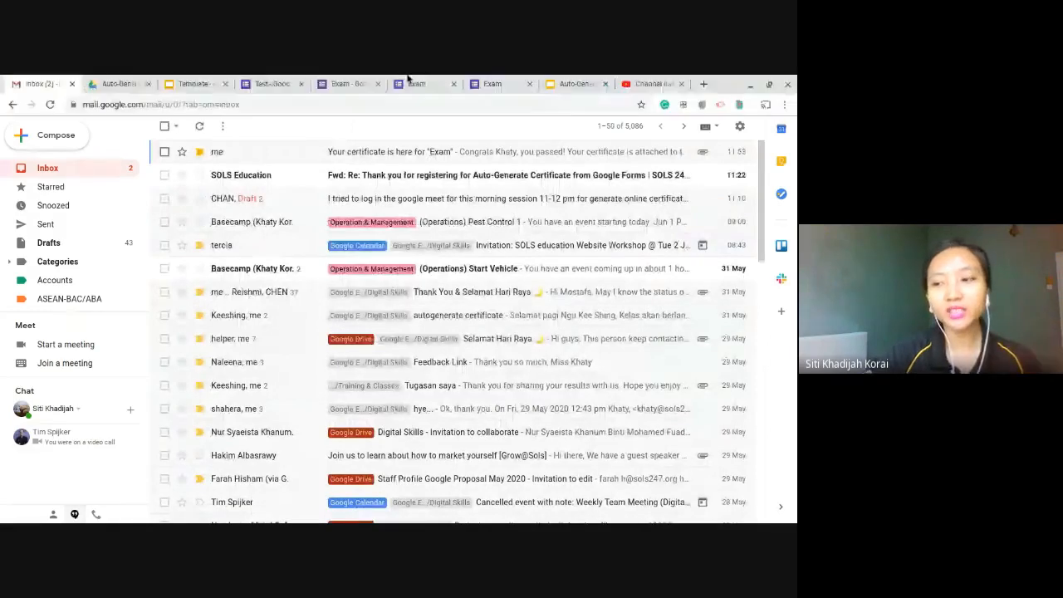
left_click(412, 82)
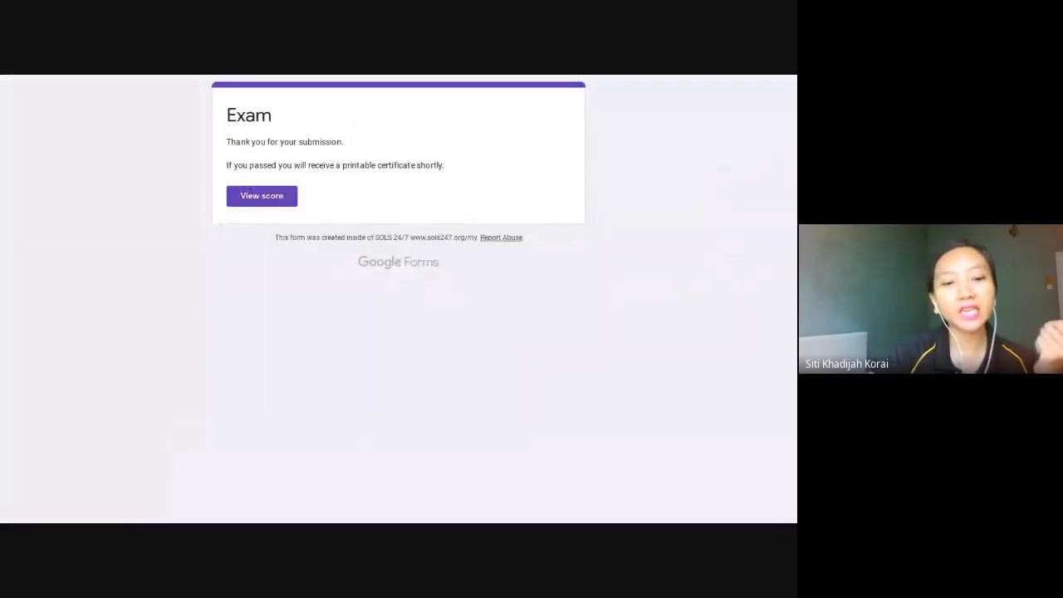
mouse_move(368, 77)
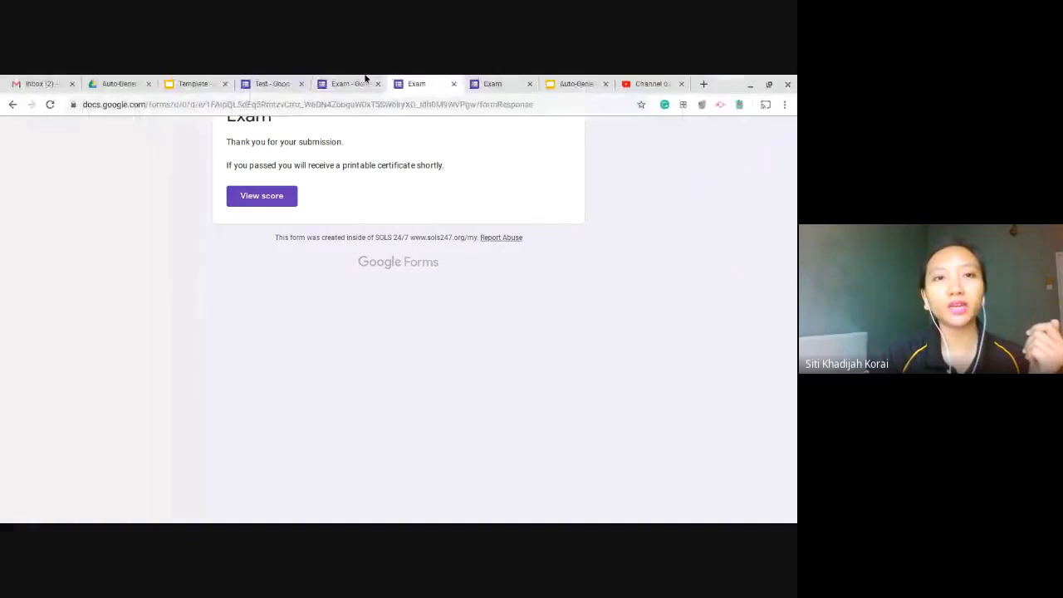
left_click(192, 81)
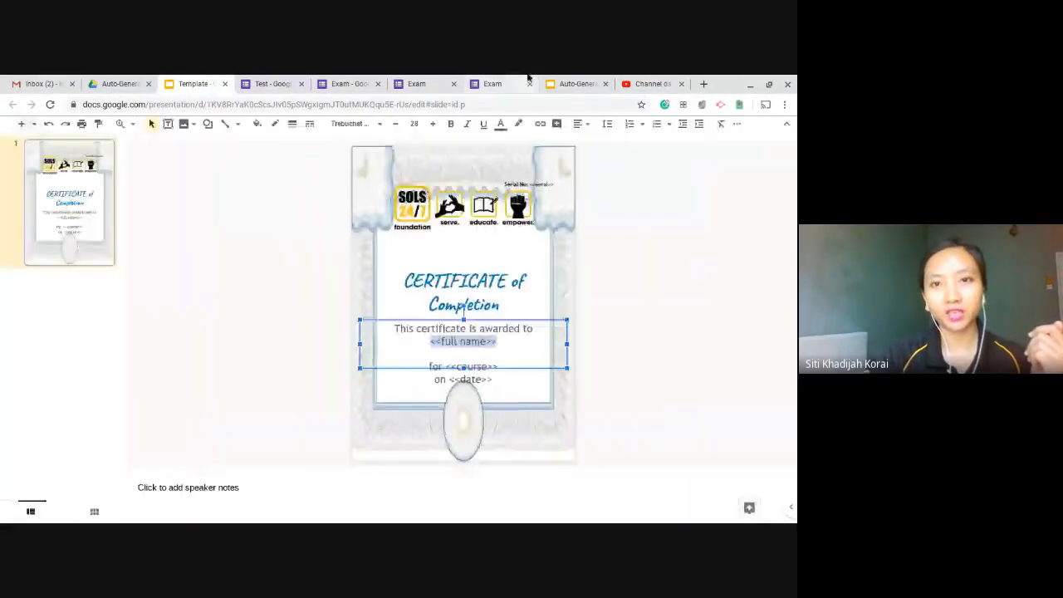
left_click(573, 83)
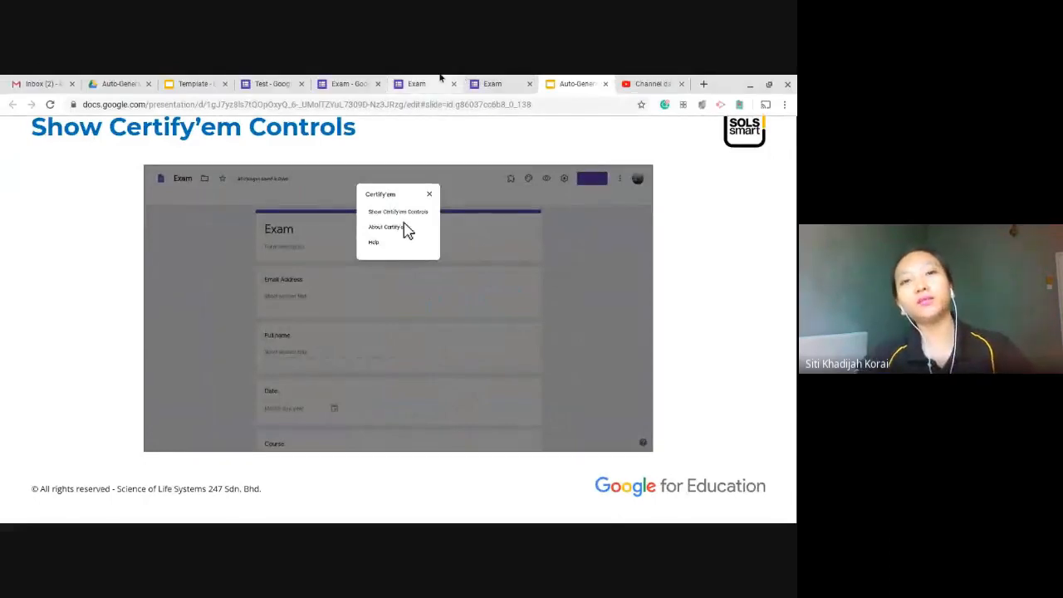
left_click(440, 80)
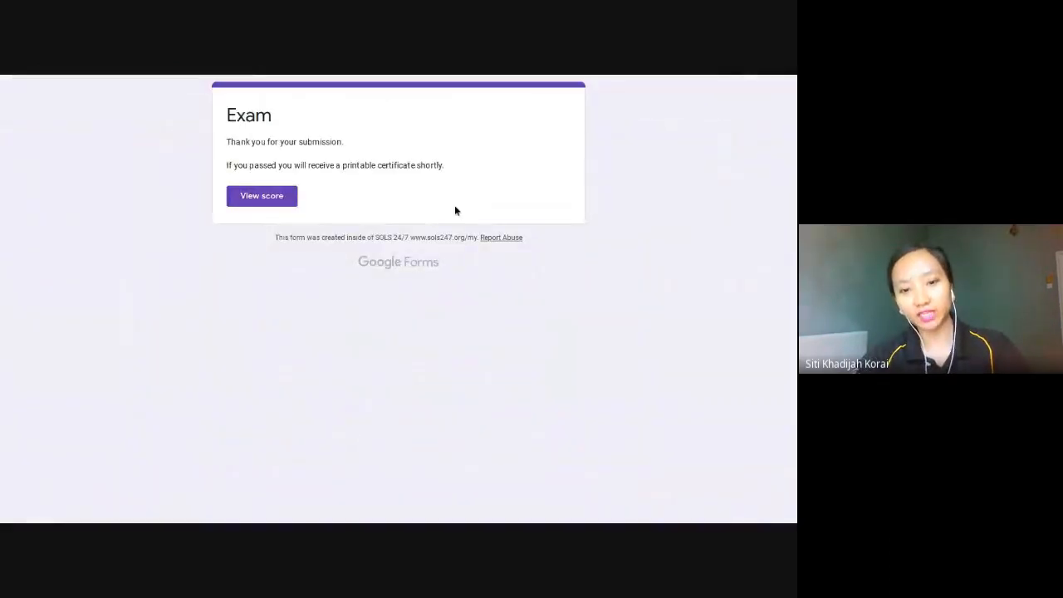
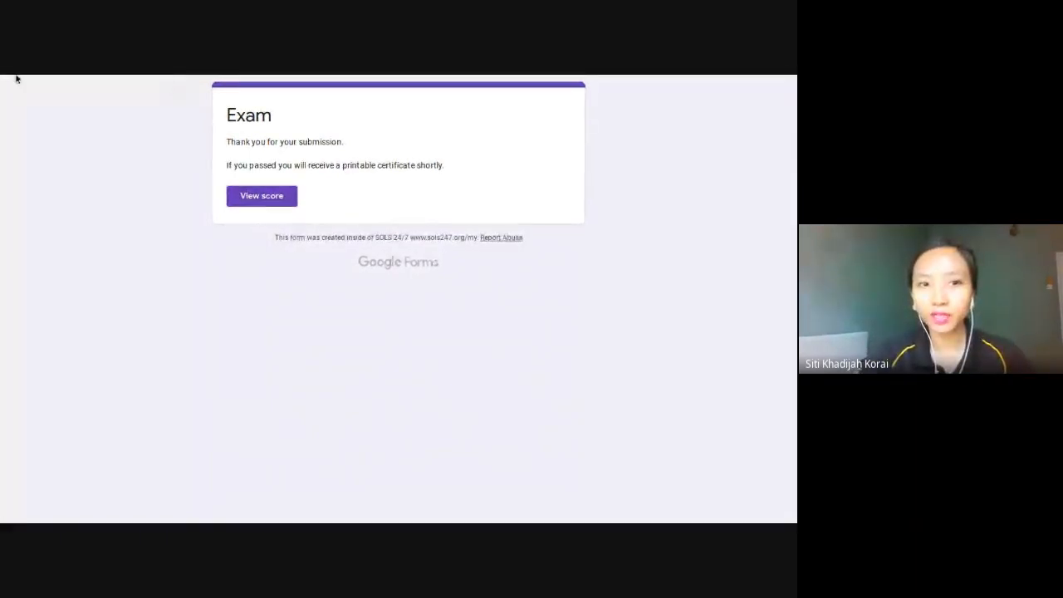
Open the "Your certificate is here for "Exam"" email in the Gmail inbox and examine its attached certificate
mouse_move(37, 76)
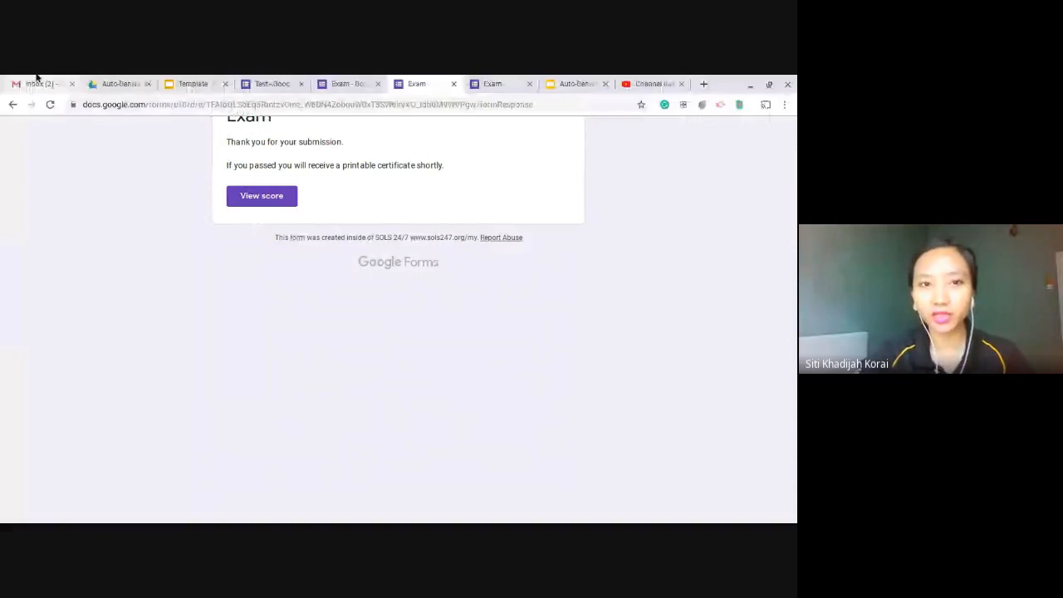
left_click(38, 84)
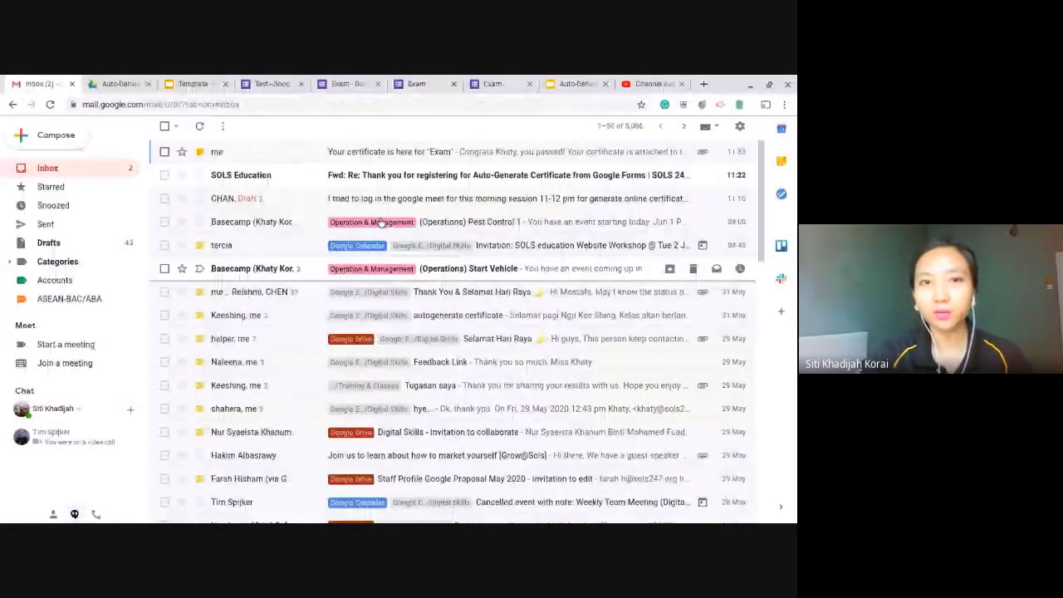
left_click(343, 152)
mouse_move(305, 76)
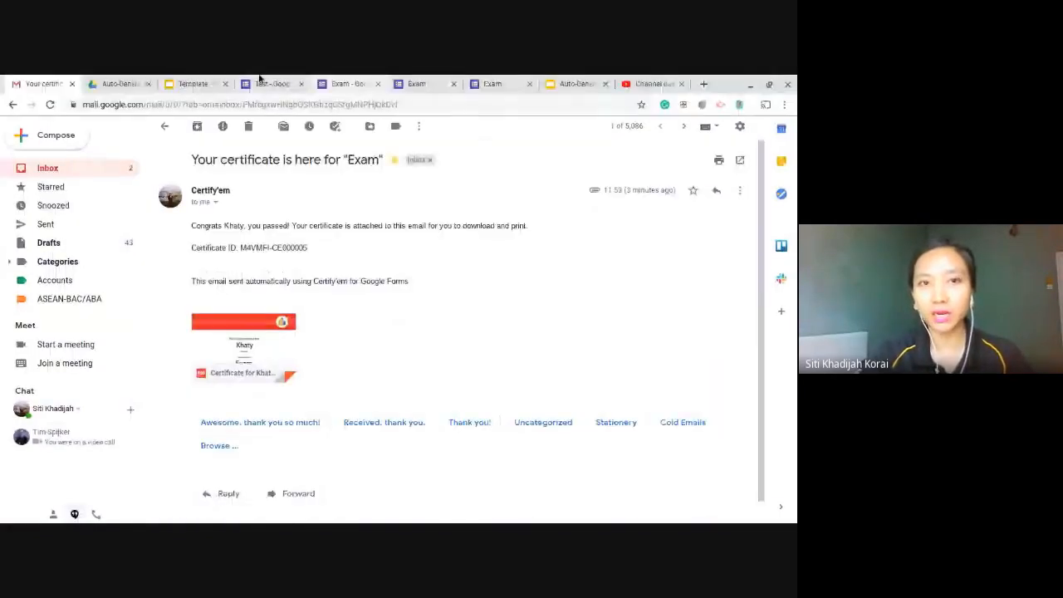
Preview the Exam form from its editor and highlight the notice about recording the respondent's email address
left_click(418, 81)
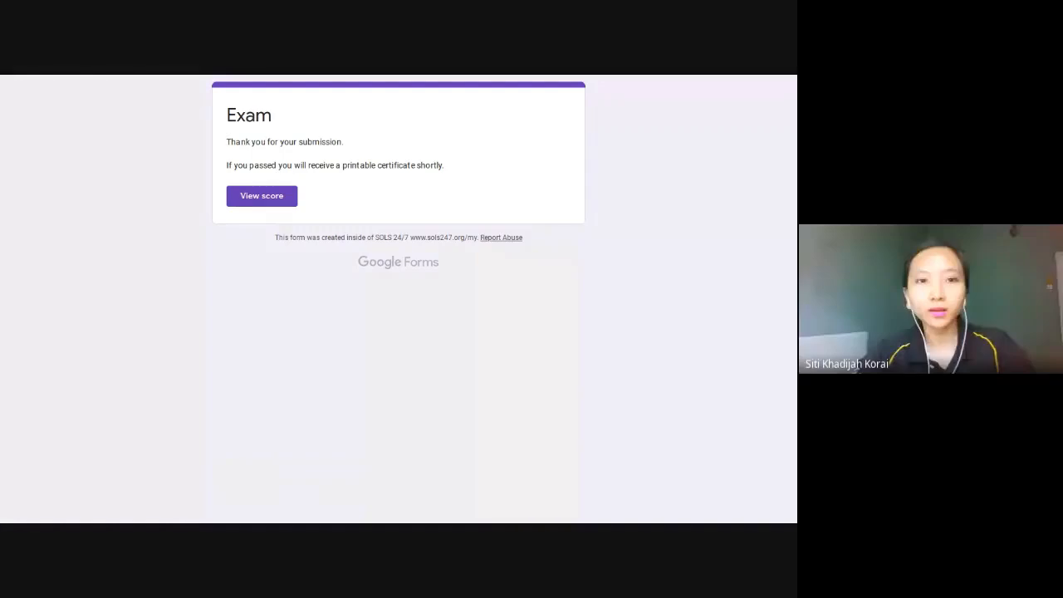
mouse_move(479, 76)
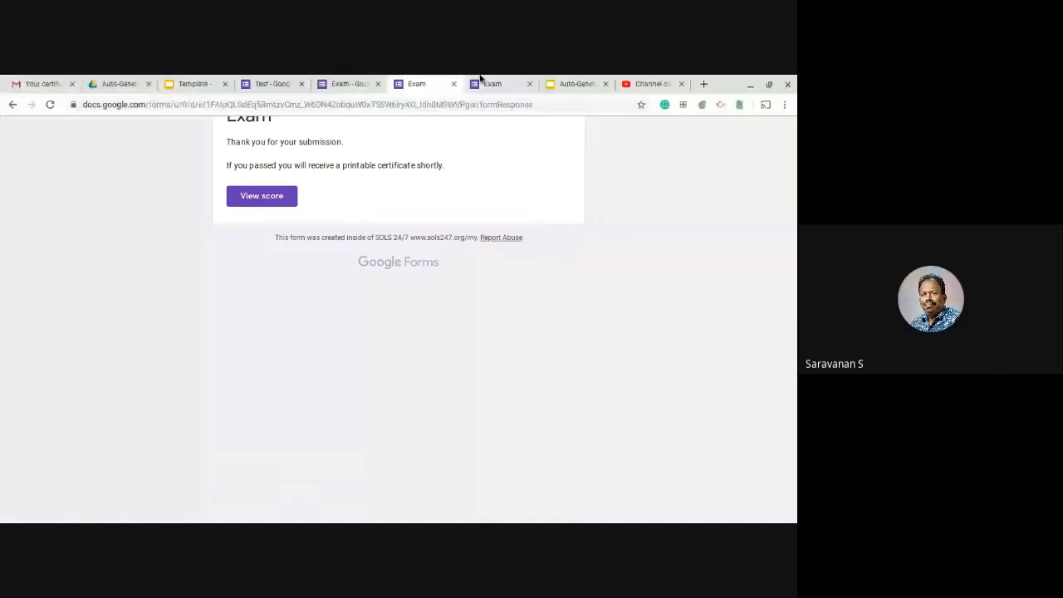
left_click(342, 77)
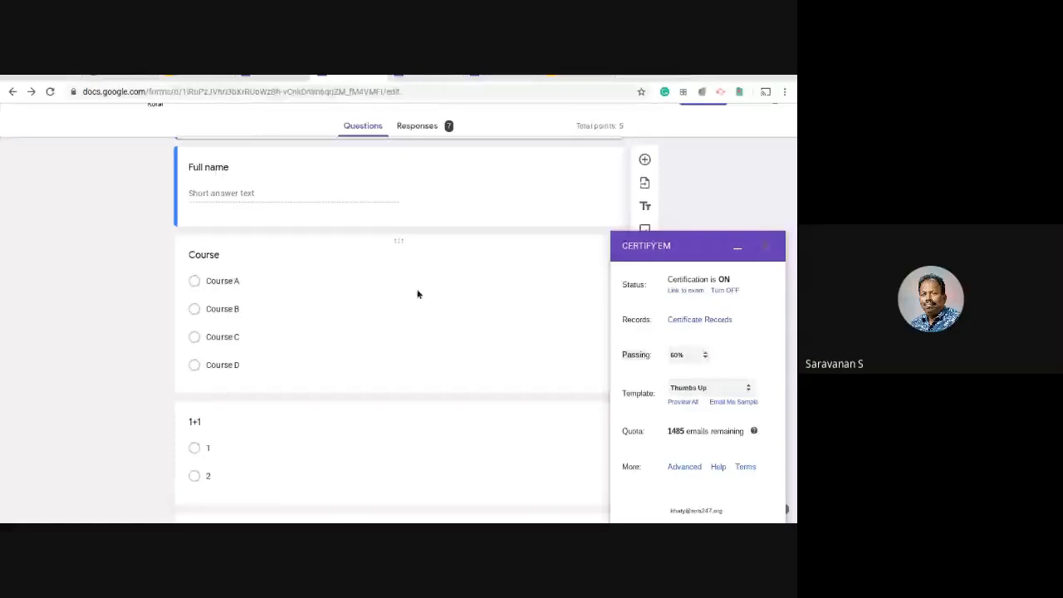
scroll(745, 203, "up", 3)
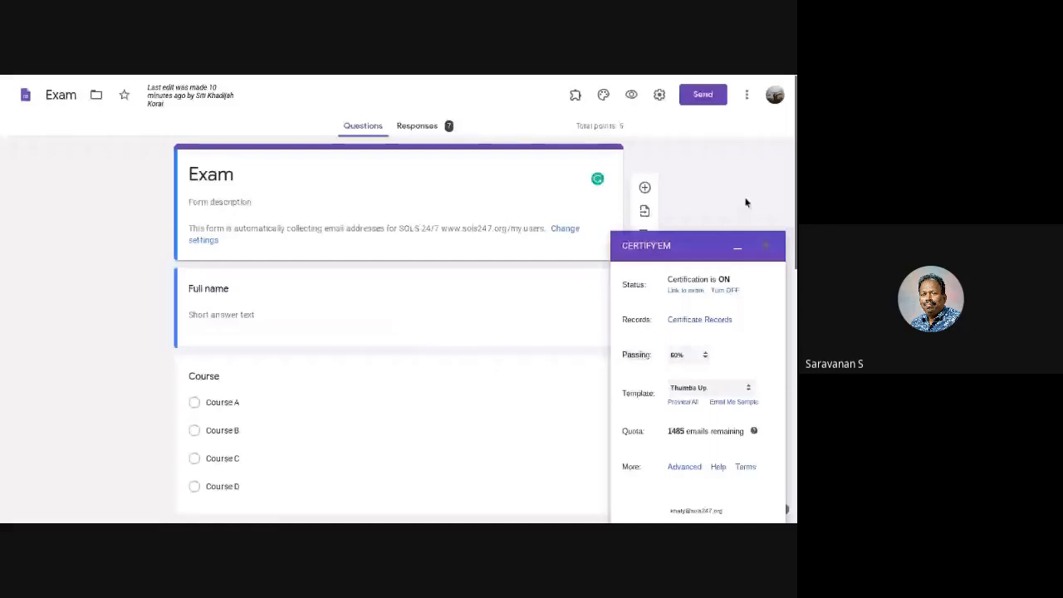
left_click(631, 97)
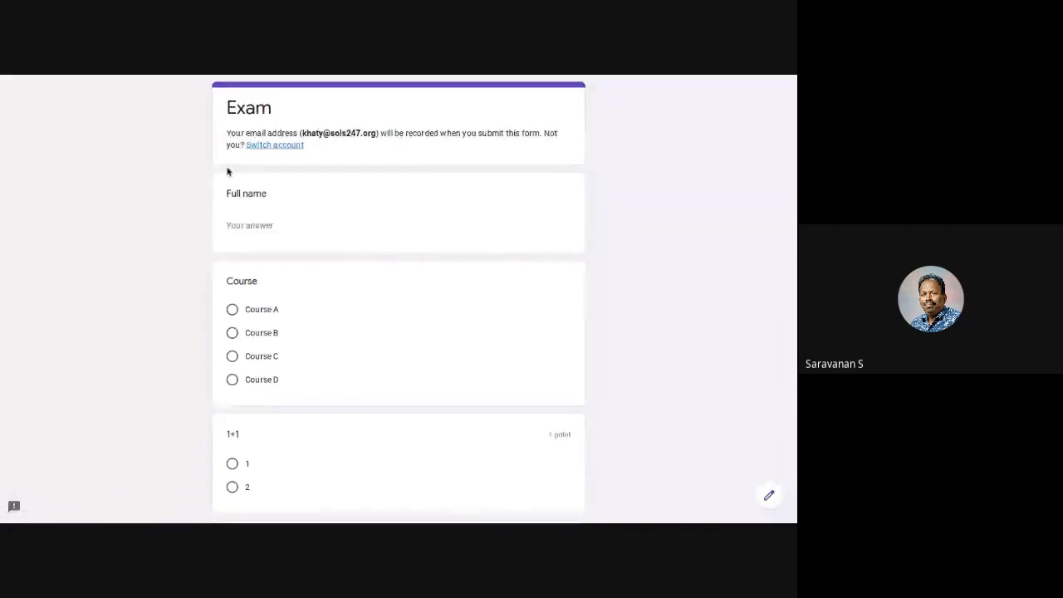
left_click_drag(225, 137, 574, 141)
left_click(374, 123)
left_click_drag(226, 133, 238, 144)
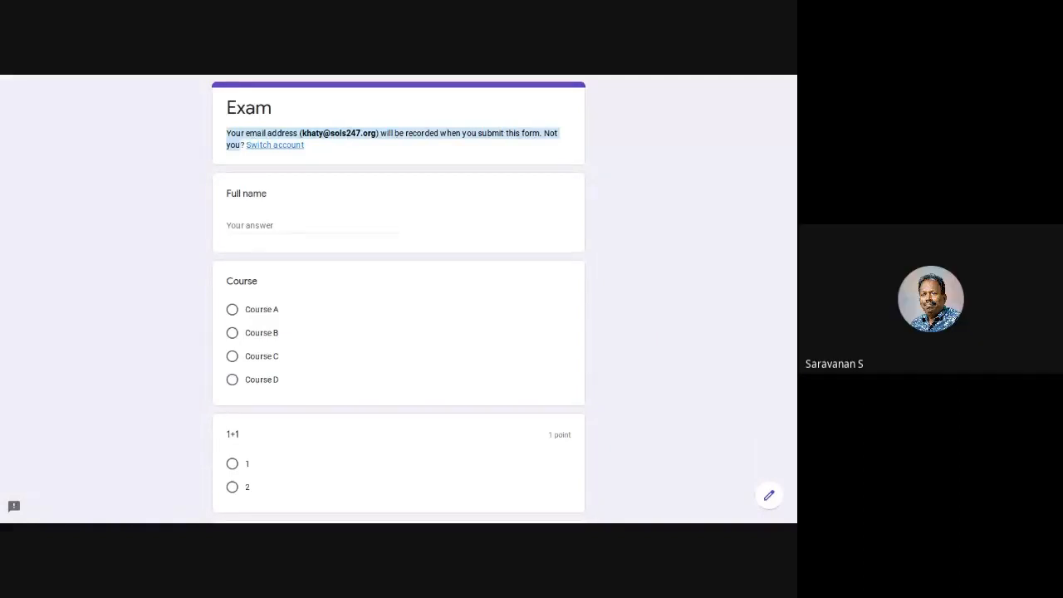
left_click(347, 137)
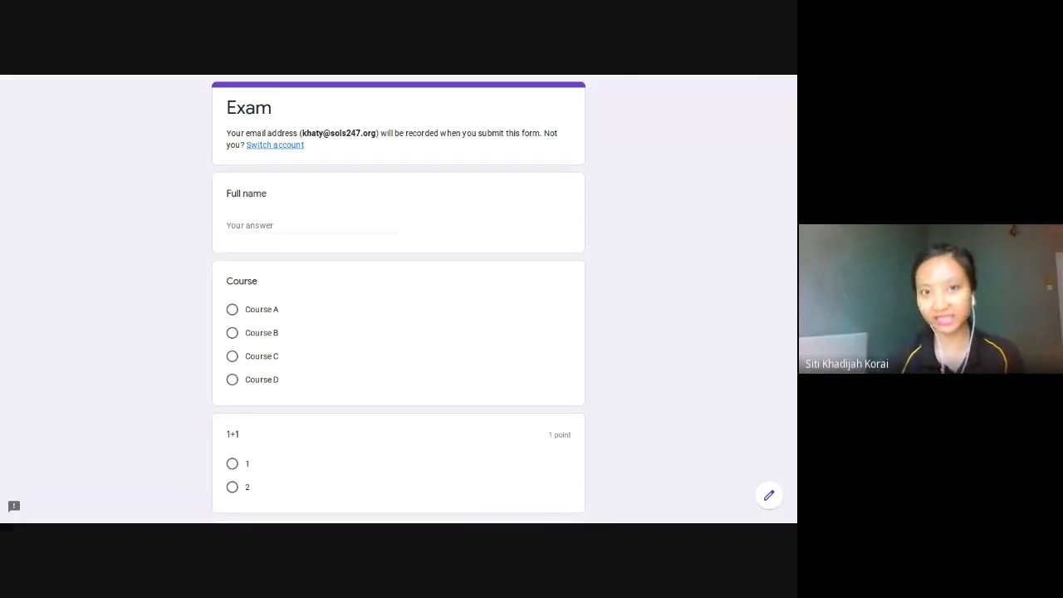
Highlight the domain part of the respondent's email address in the form preview
left_click_drag(346, 136, 380, 137)
left_click(393, 140)
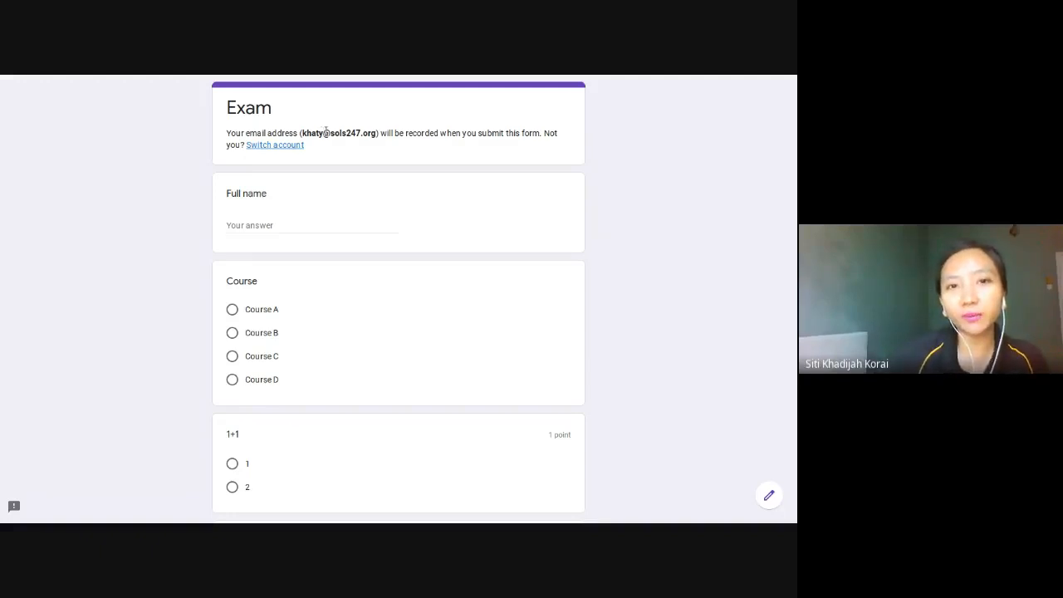
left_click_drag(324, 133, 373, 138)
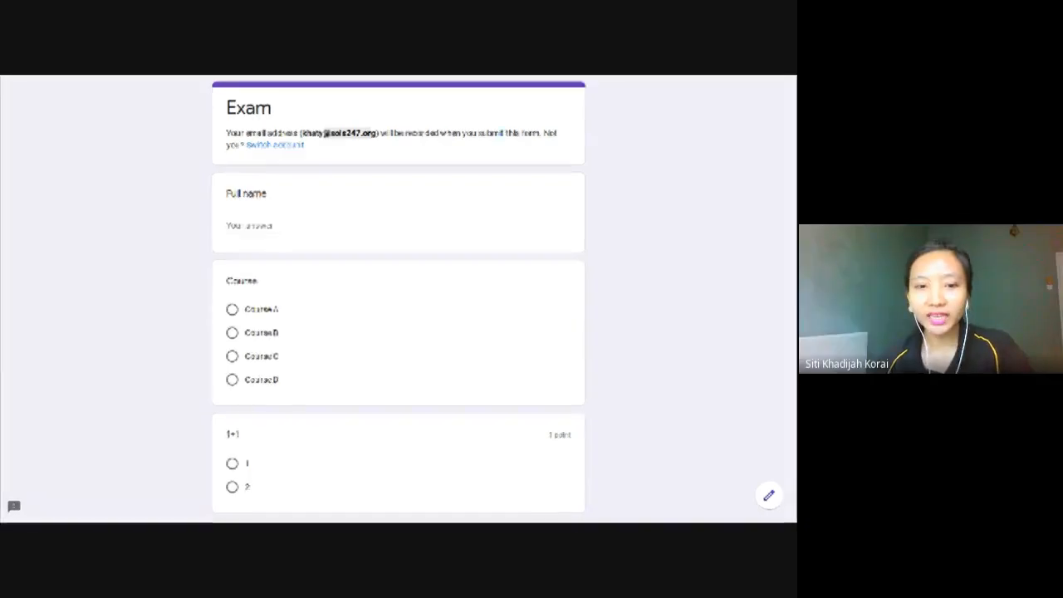
Return to the Exam form editor and examine the Certify'em passing percentage and remaining email quota
mouse_move(474, 76)
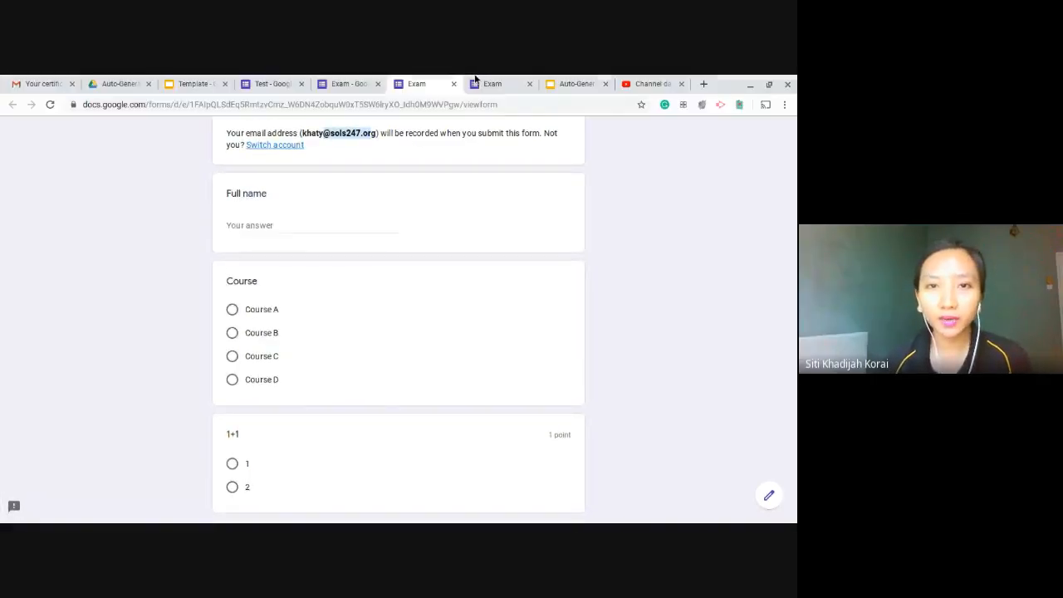
left_click(352, 82)
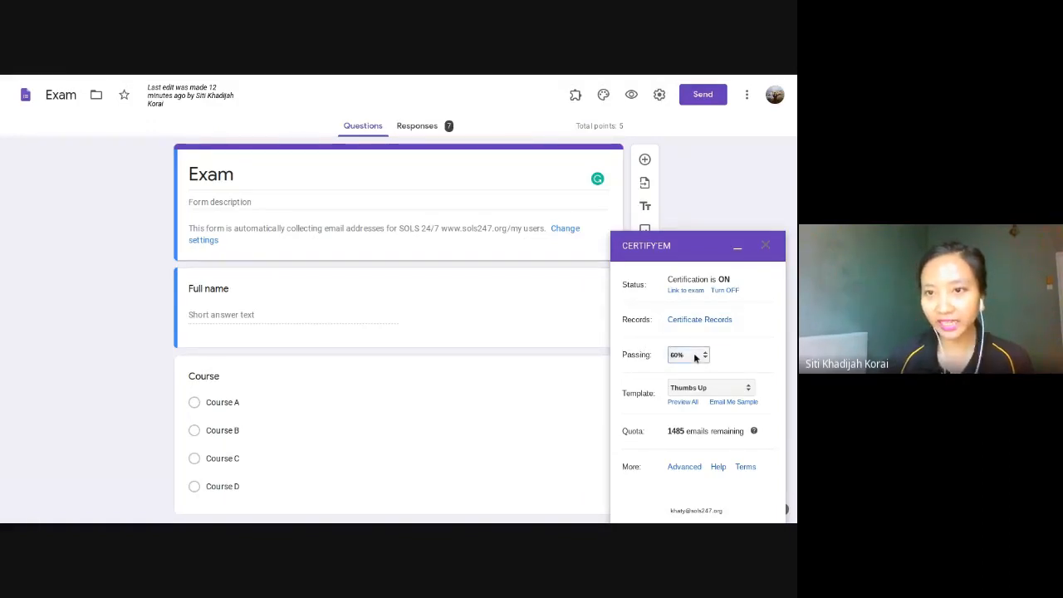
left_click(696, 357)
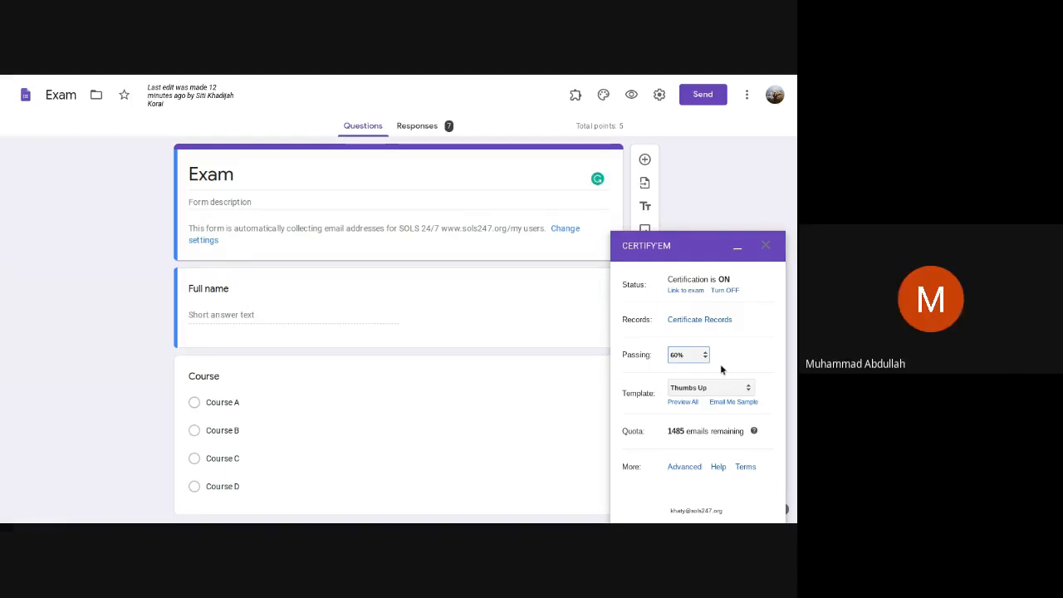
left_click(627, 283)
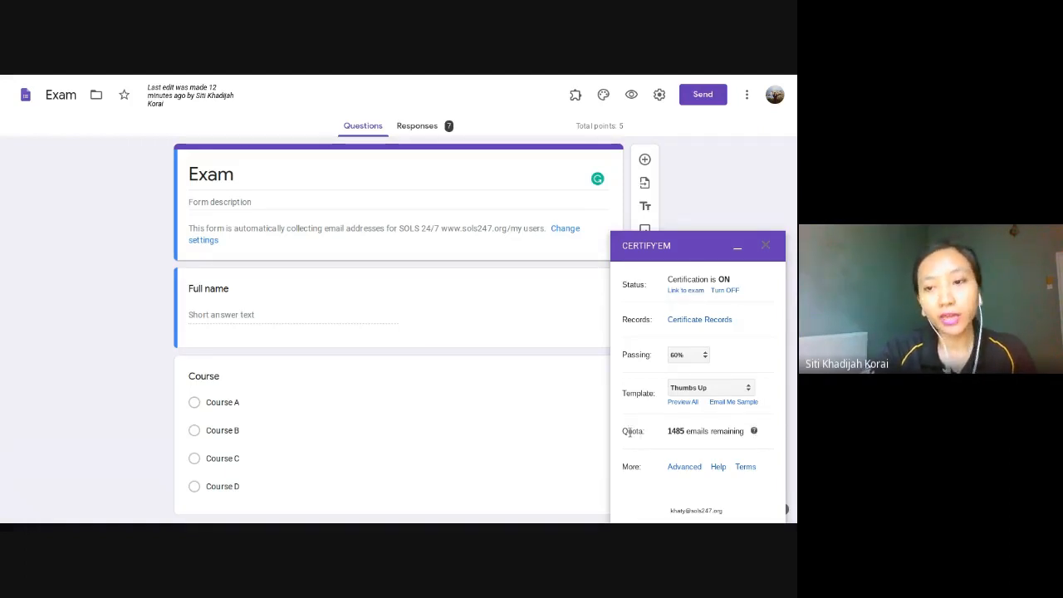
left_click_drag(623, 430, 668, 435)
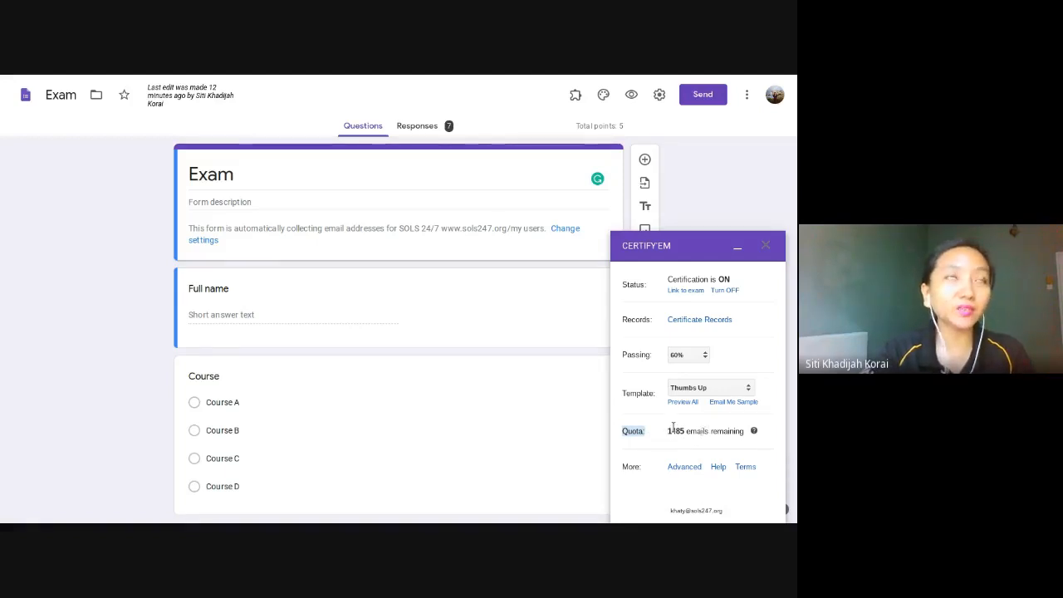
left_click_drag(667, 430, 688, 431)
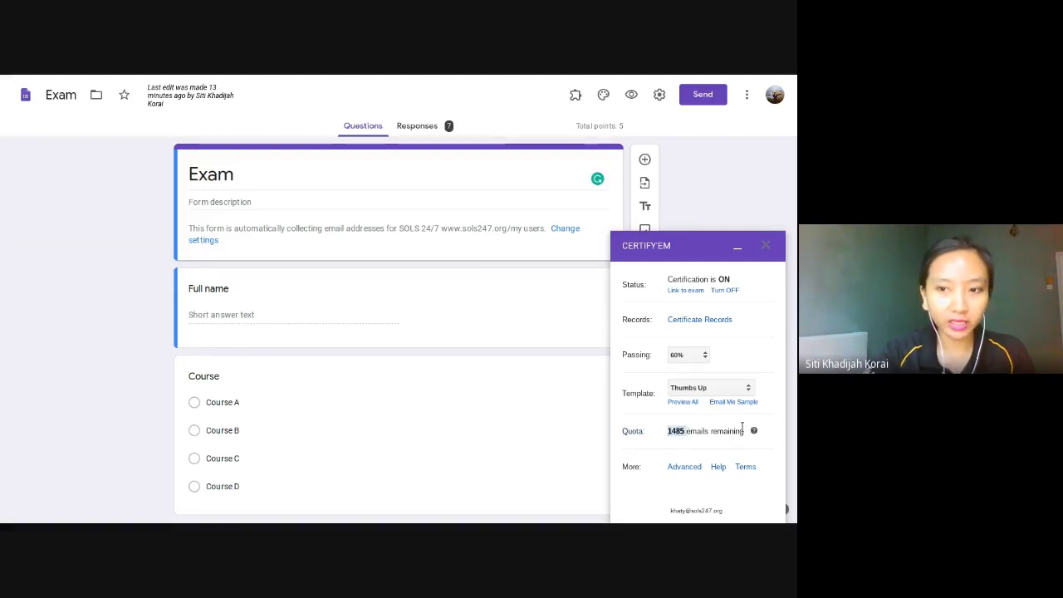
left_click(698, 438)
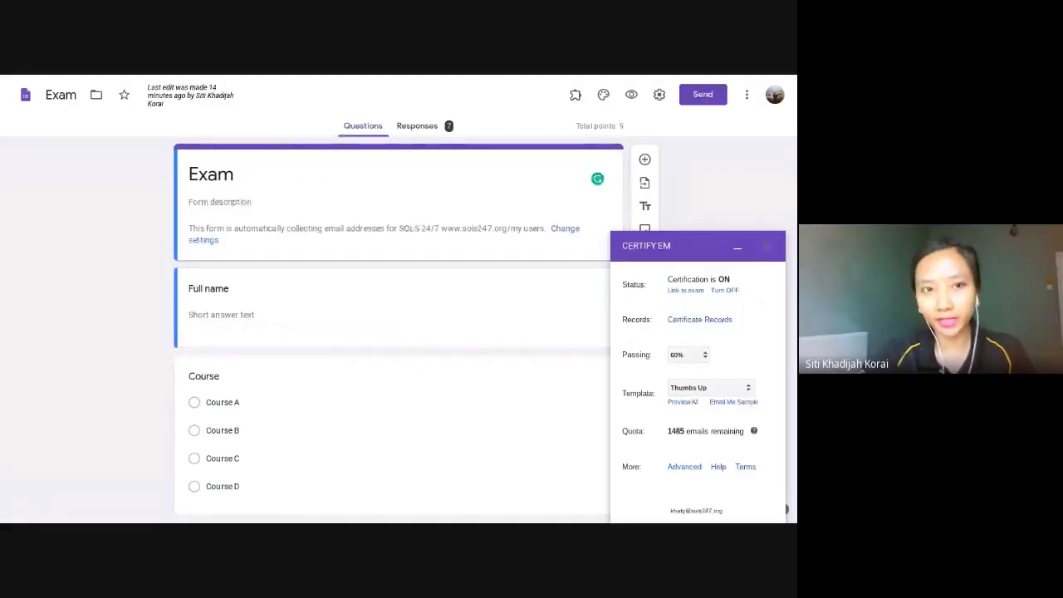
left_click(747, 96)
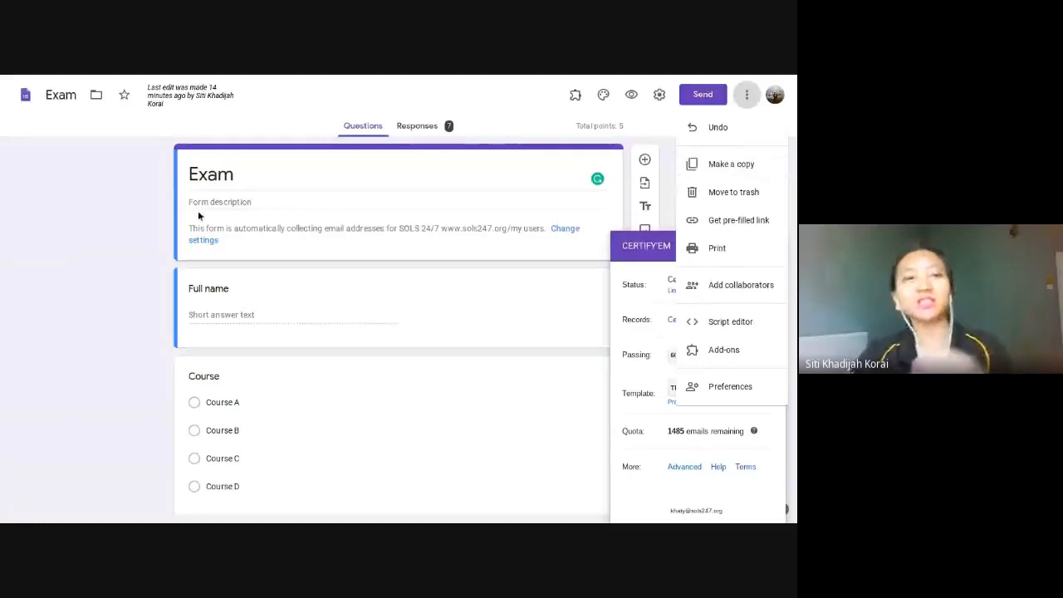
left_click(111, 213)
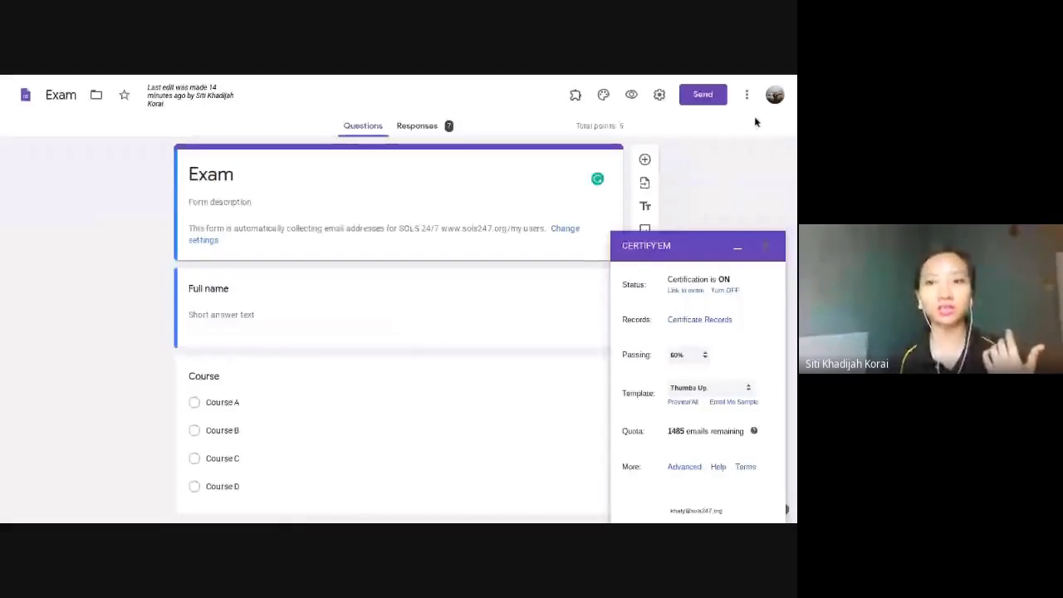
left_click(747, 96)
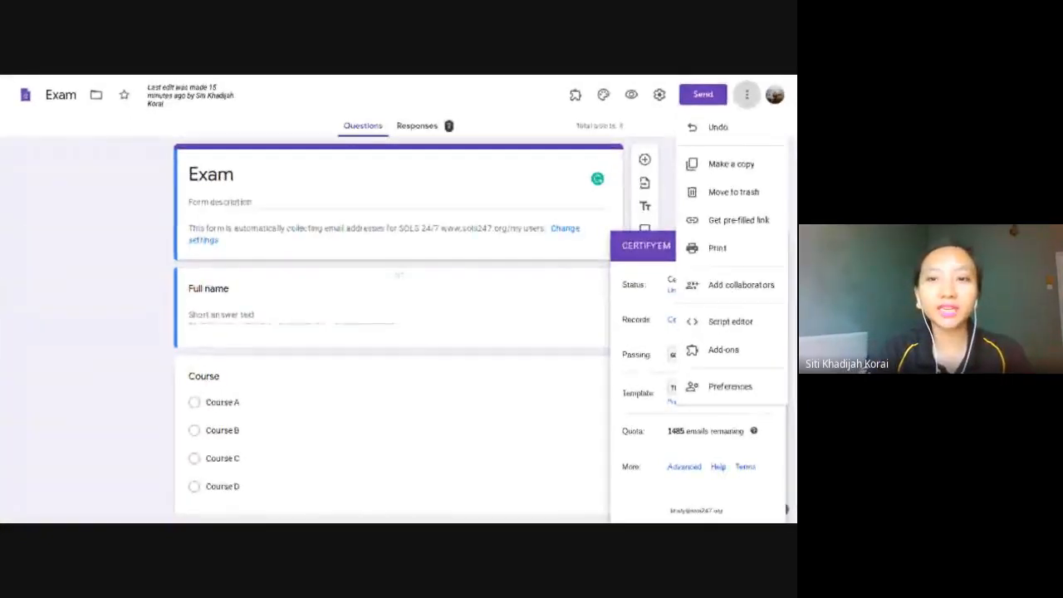
left_click(85, 213)
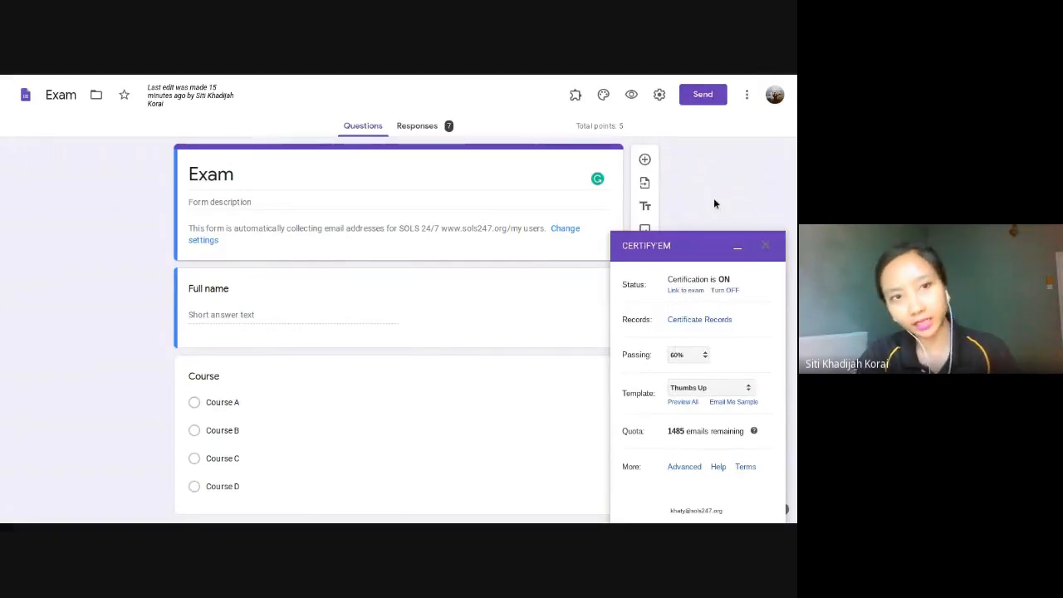
Preview all Certify'em certificate templates and look through the available designs, such as Black Frame and Brown Frame
left_click(683, 402)
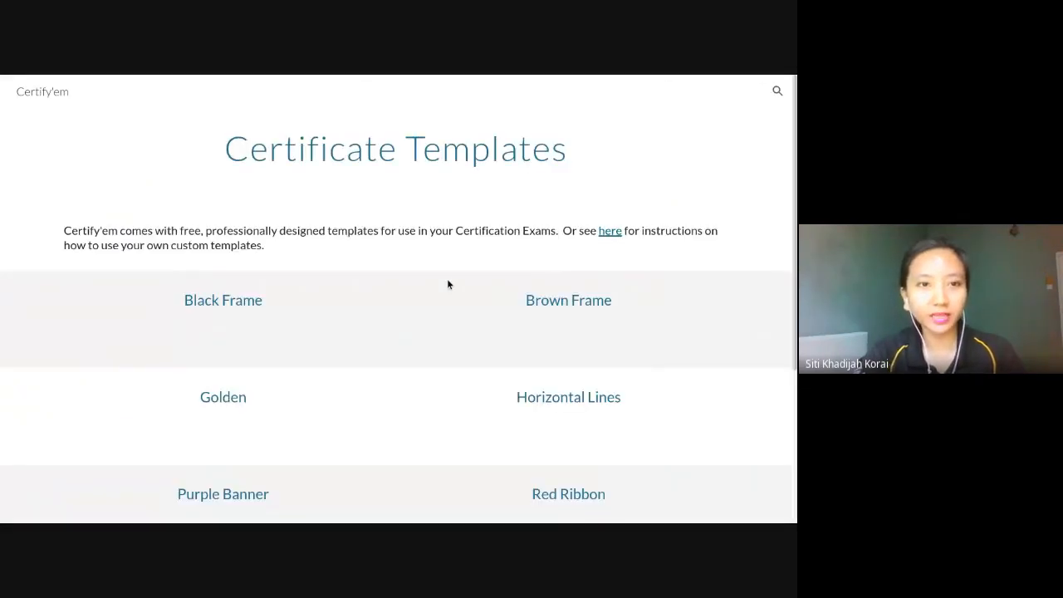
scroll(375, 259, "down", 3)
scroll(374, 259, "down", 1)
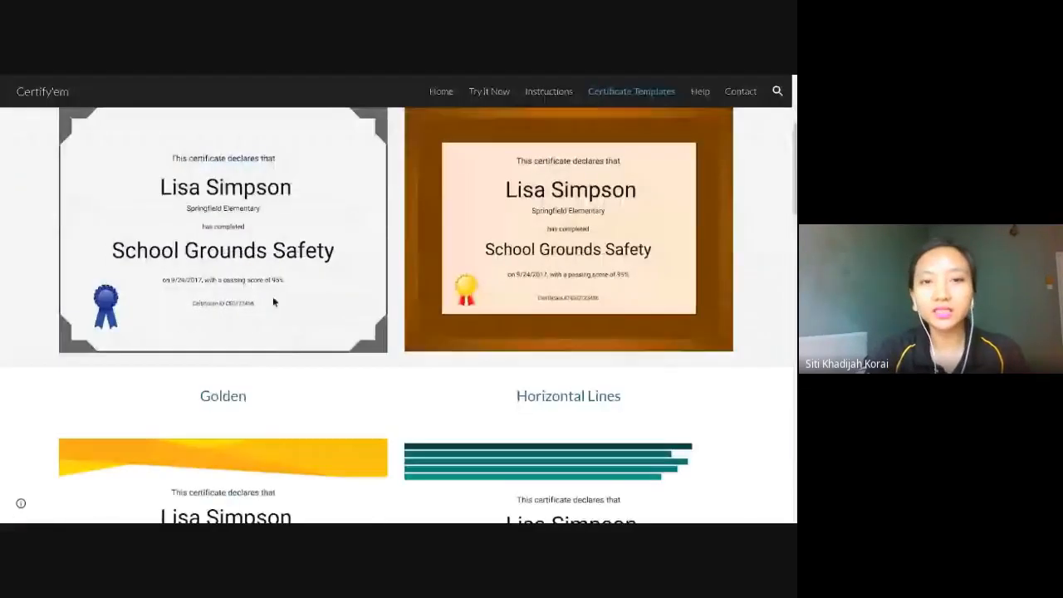
scroll(273, 301, "up", 3)
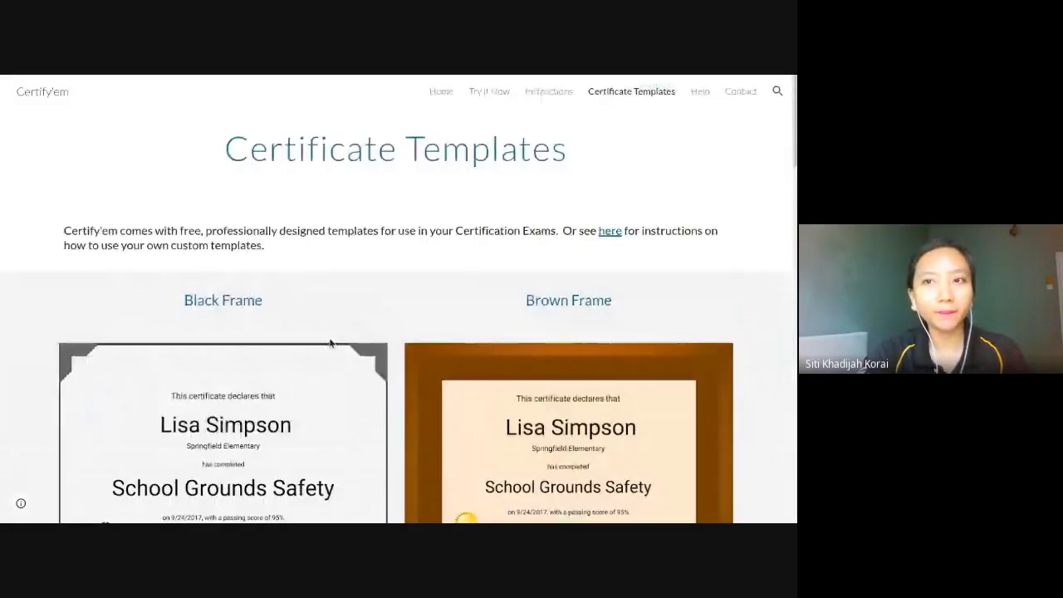
Look through the remaining certificate templates, such as Smiley Ribbon and Teal Banner, and glance at the Certify'em Instructions page
scroll(373, 353, "down", 5)
scroll(375, 349, "down", 5)
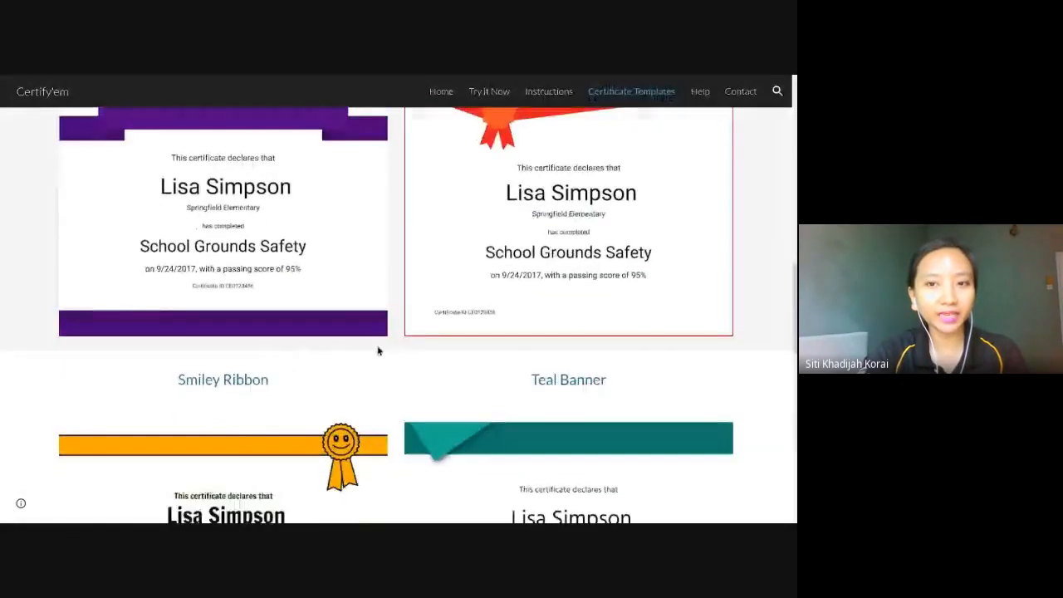
scroll(467, 319, "down", 1)
scroll(462, 315, "down", 3)
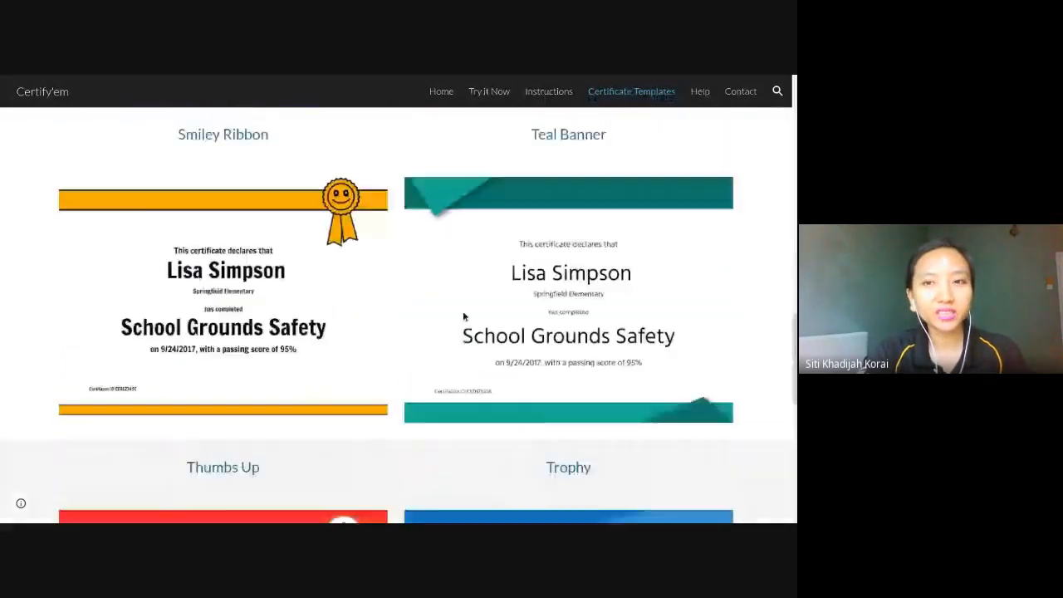
scroll(468, 313, "up", 13)
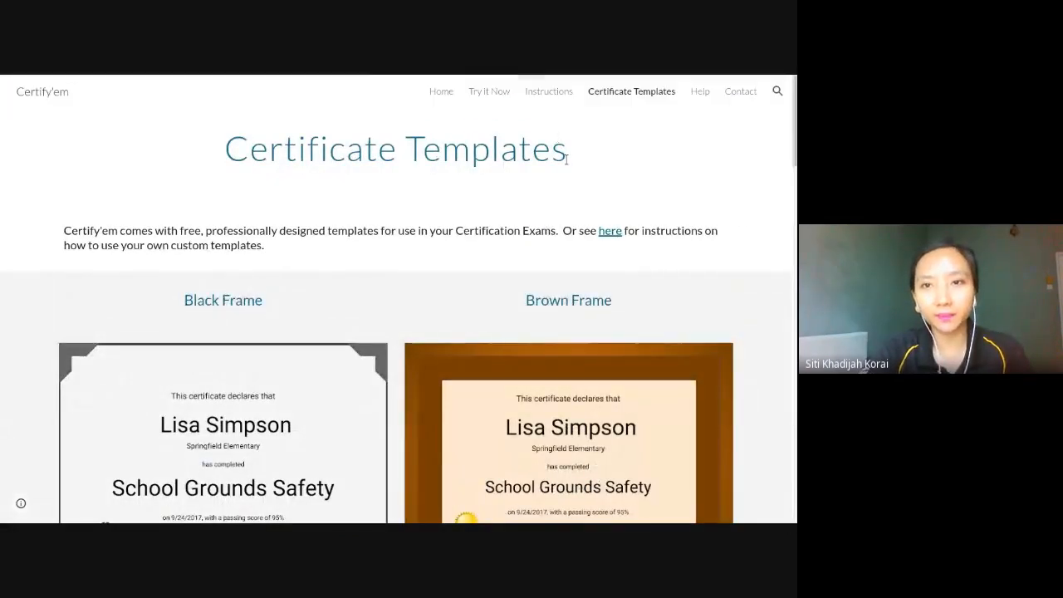
left_click(549, 93)
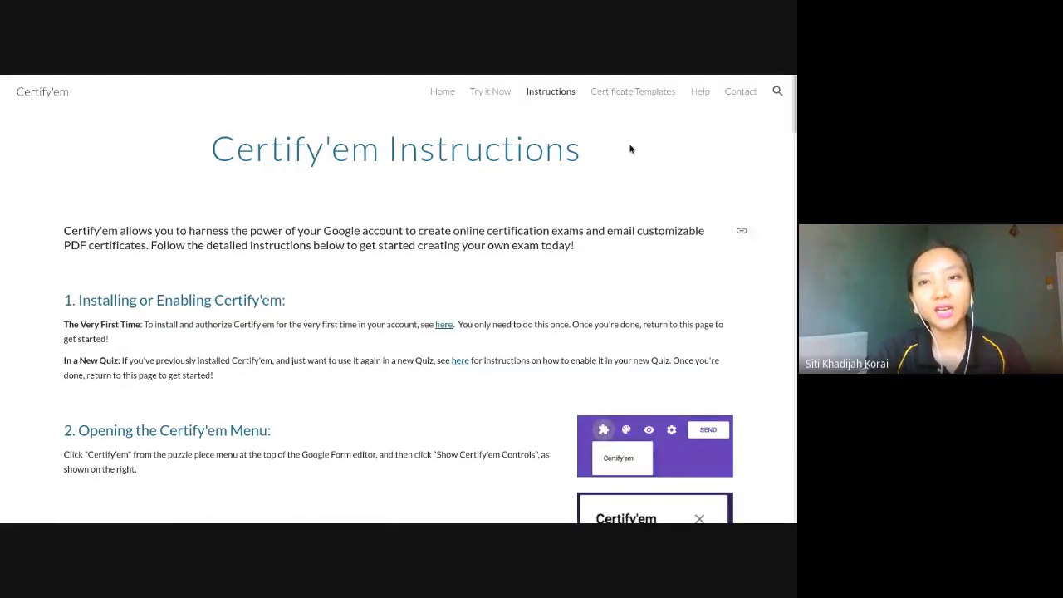
left_click(626, 91)
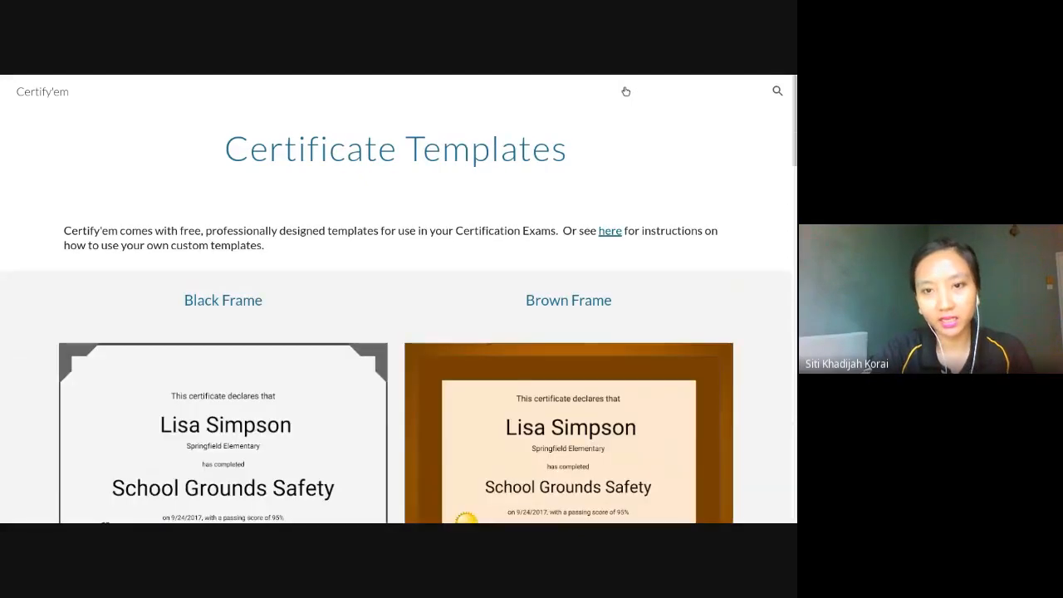
scroll(169, 457, "down", 2)
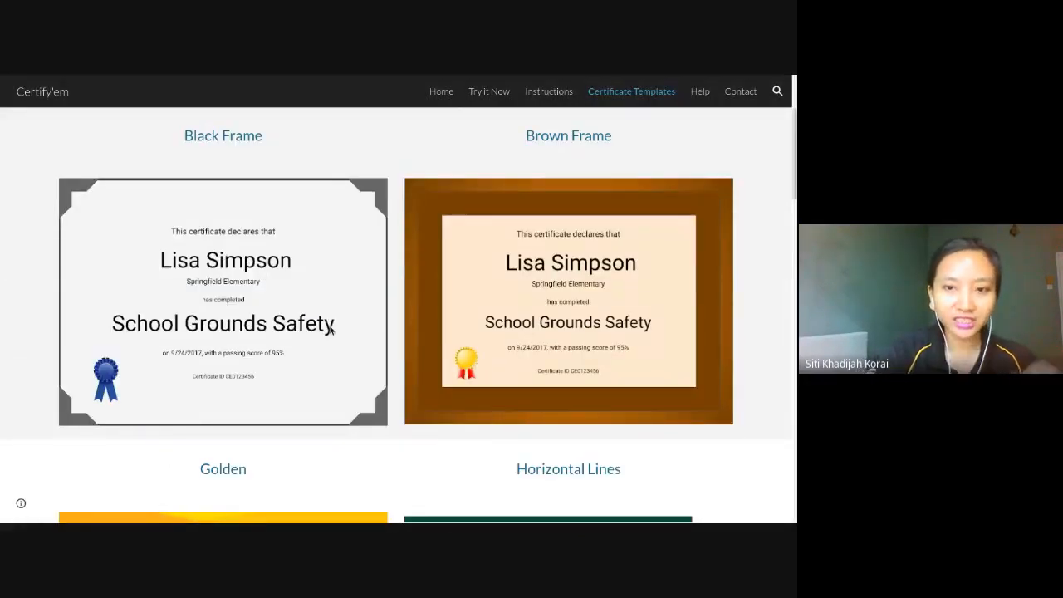
In the Template presentation, add the placeholder <<Ic Number>> on its own line below <<full name>>
mouse_move(457, 79)
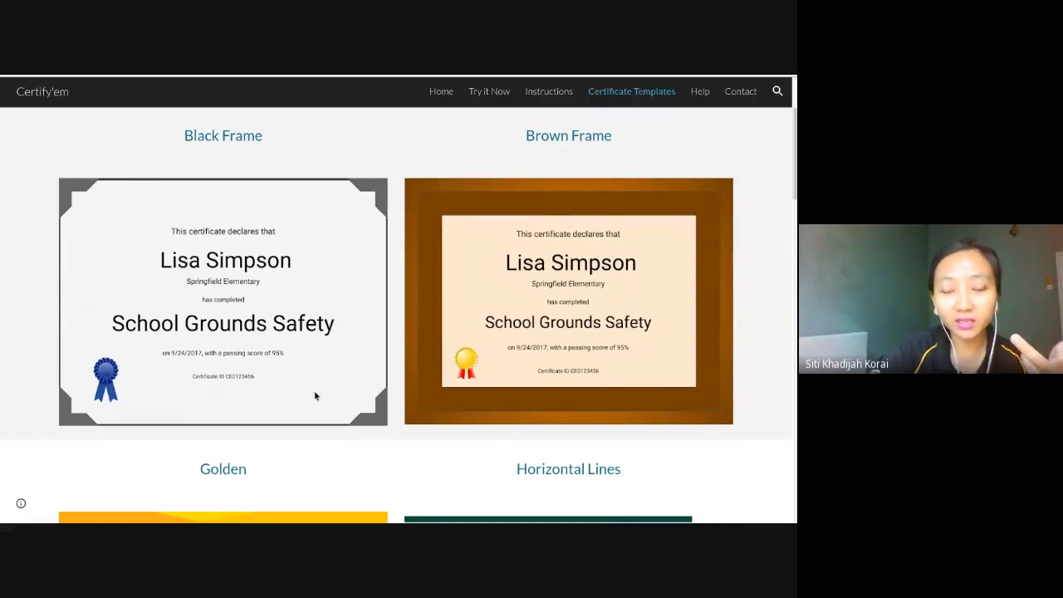
mouse_move(357, 79)
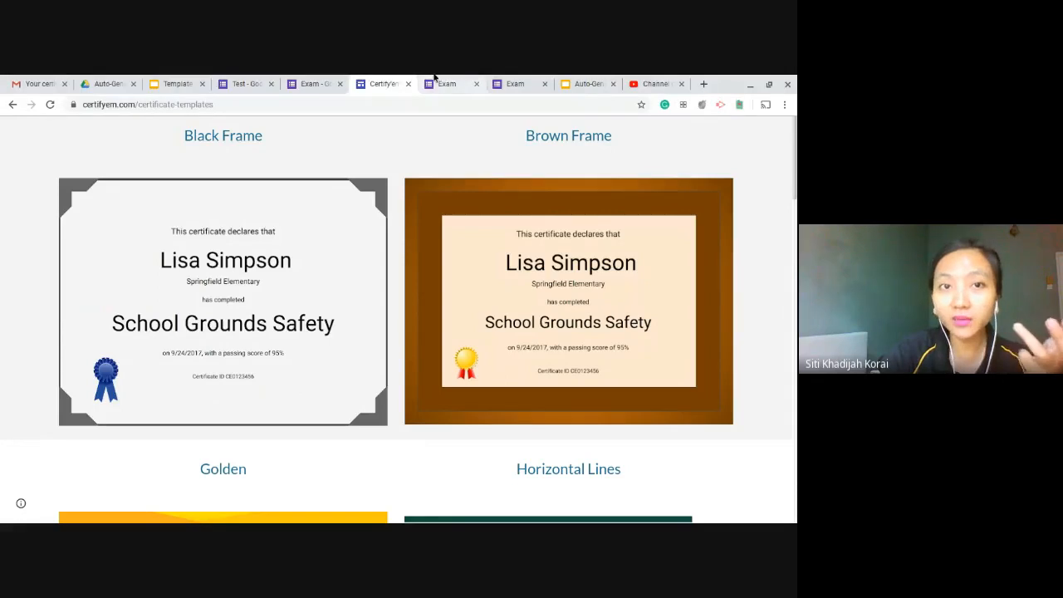
left_click(320, 80)
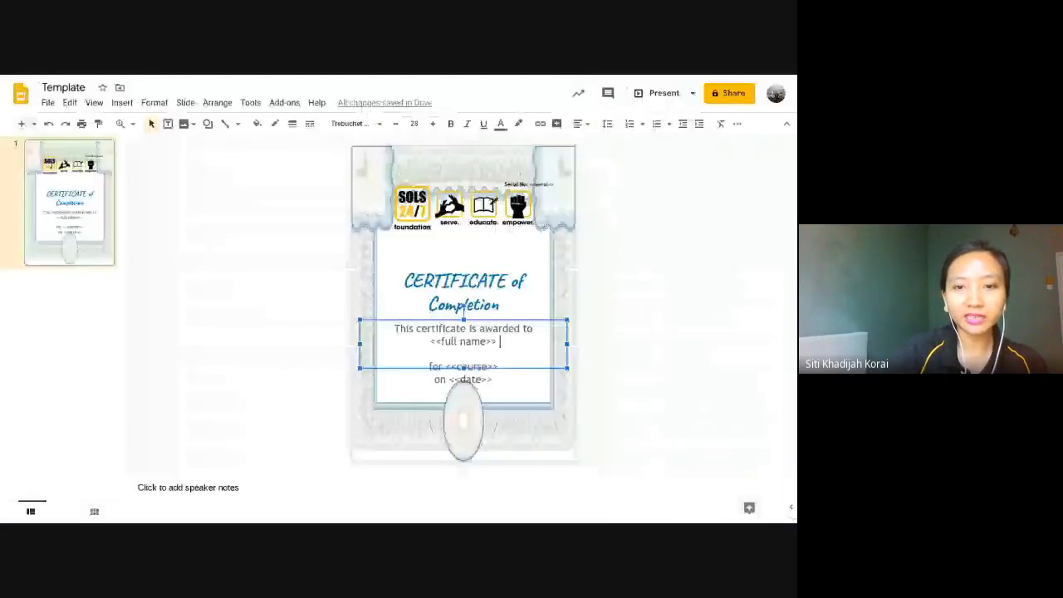
key("Return")
key("Return")
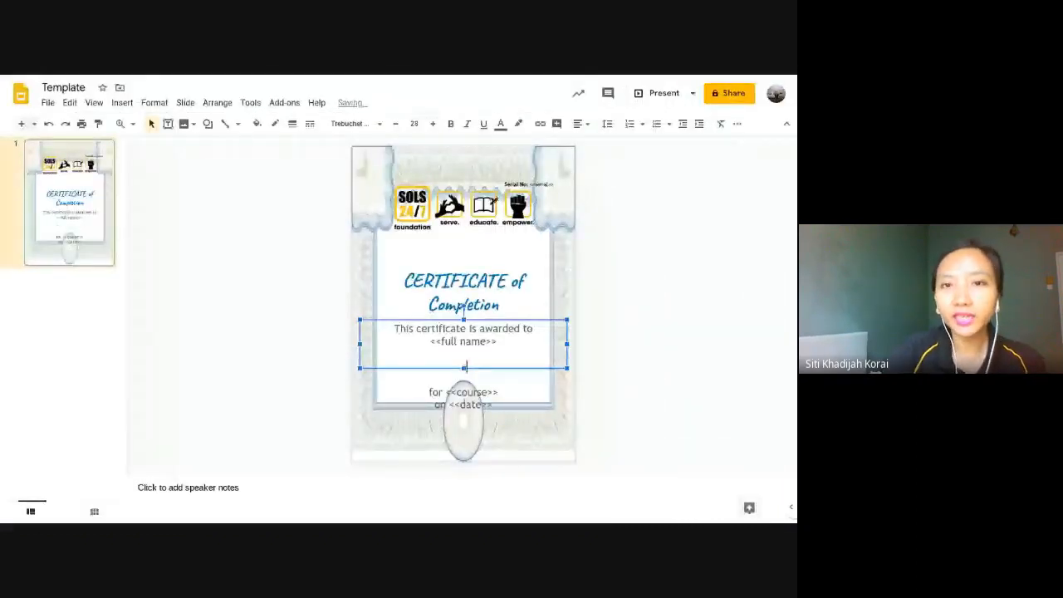
type("<<Ic Number>>")
Return to the Exam form editor, read Certify'em's explanation of the daily email quota, and dismiss it
mouse_move(478, 78)
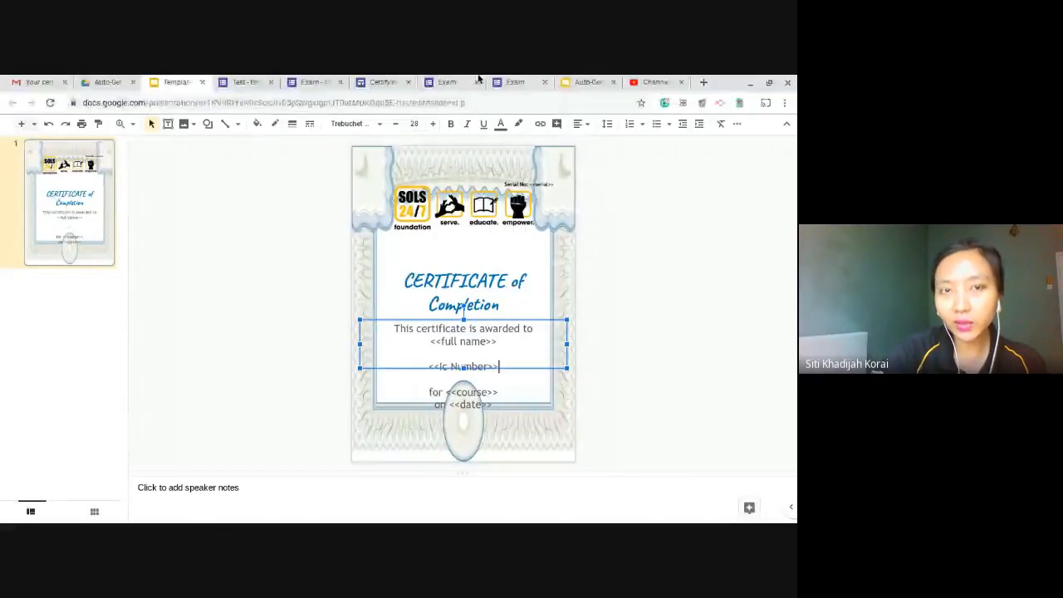
left_click(309, 83)
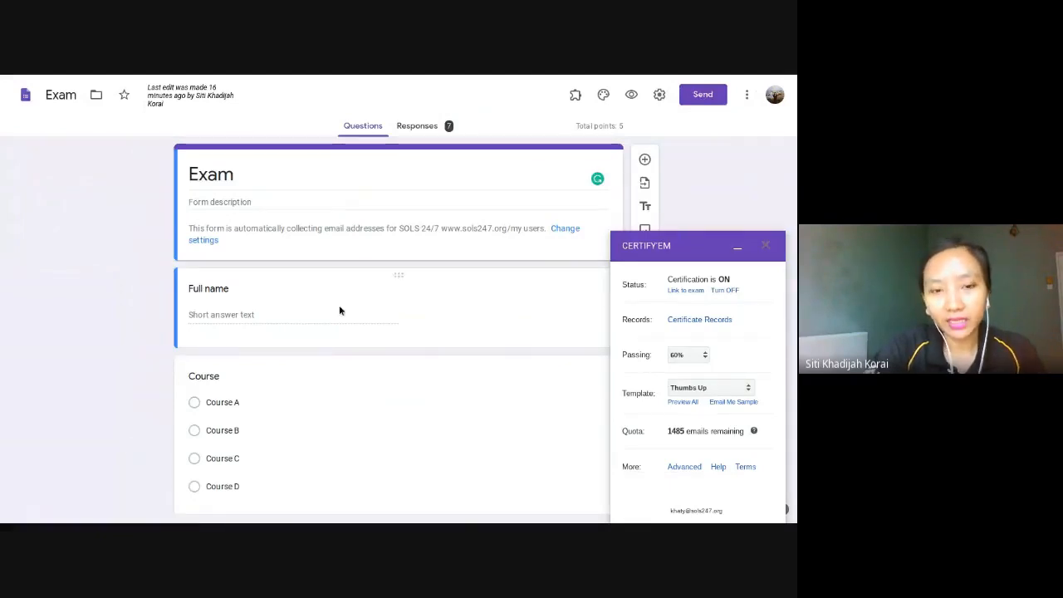
mouse_move(251, 77)
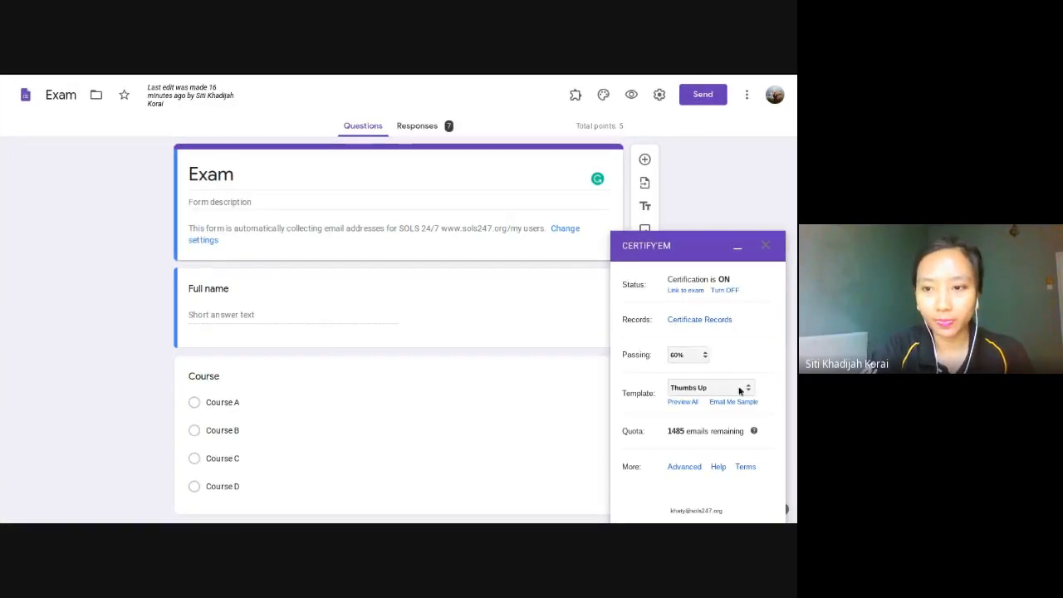
left_click(753, 432)
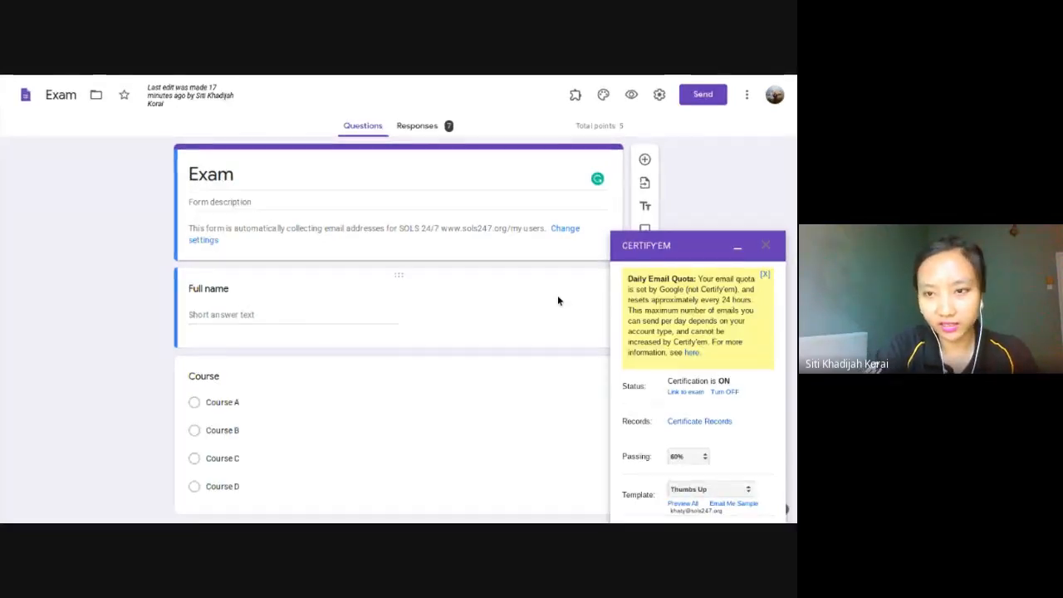
left_click(765, 274)
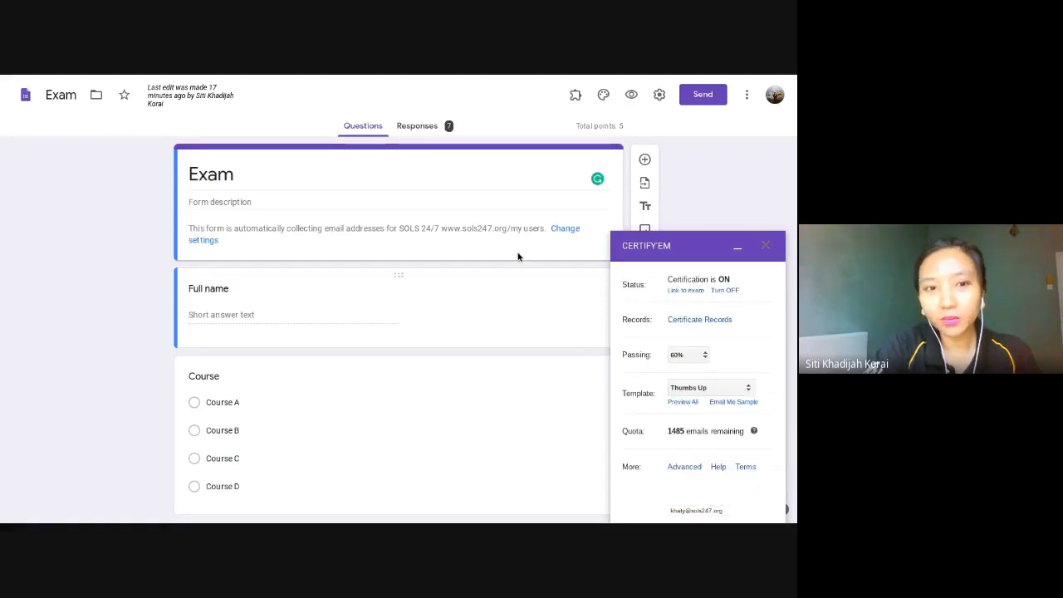
Glance at the Test form, and in the Exam form turn Certify'em certification off and back on
mouse_move(180, 81)
left_click(245, 83)
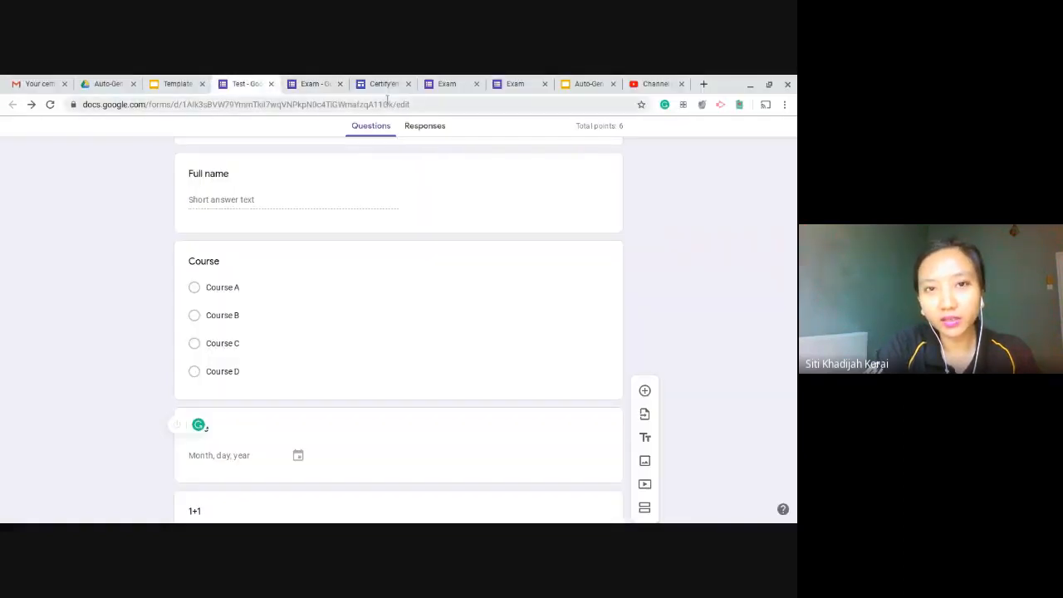
left_click(314, 83)
left_click(725, 290)
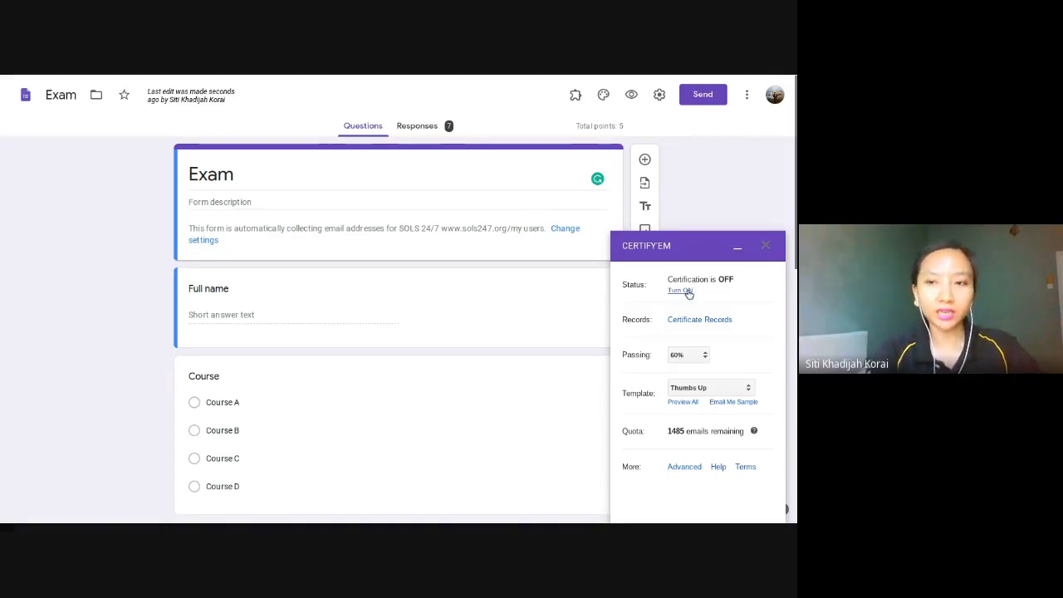
left_click(688, 293)
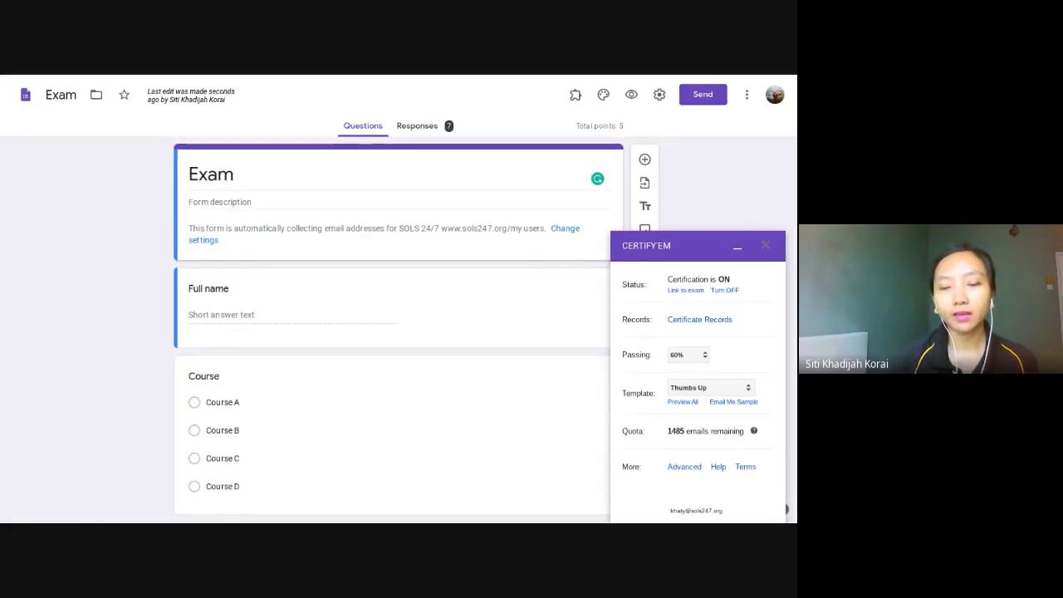
Close the Certify'em controls in the Exam form and show them again through the installed add-ons
left_click(769, 253)
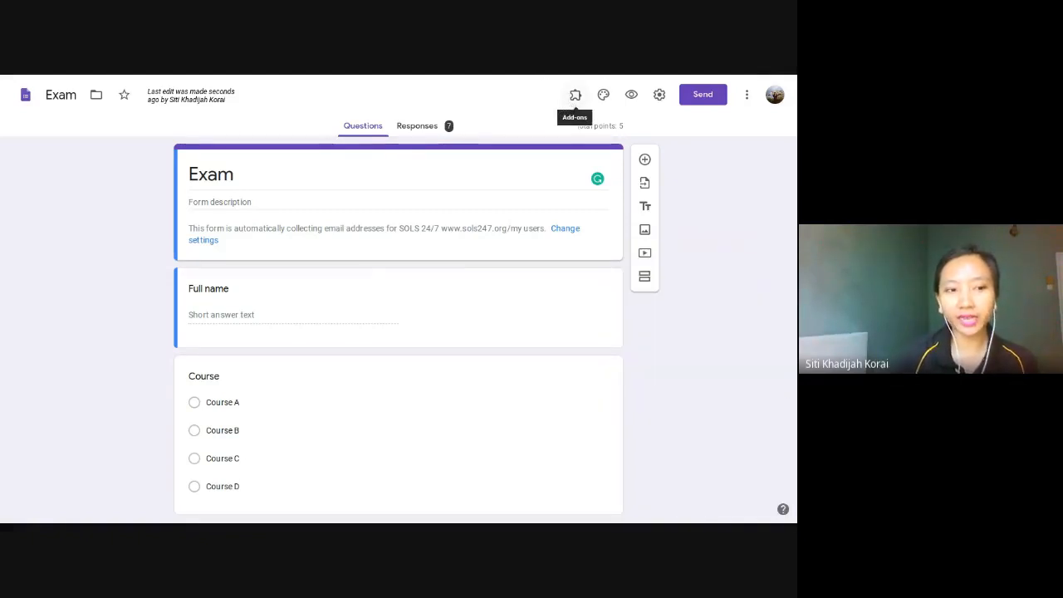
left_click(574, 98)
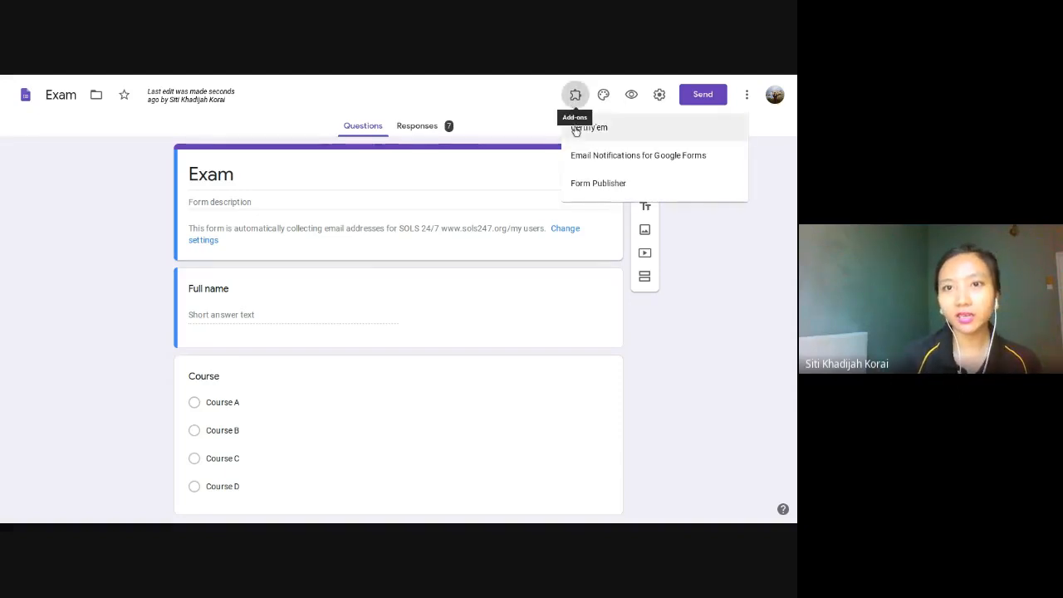
left_click(599, 128)
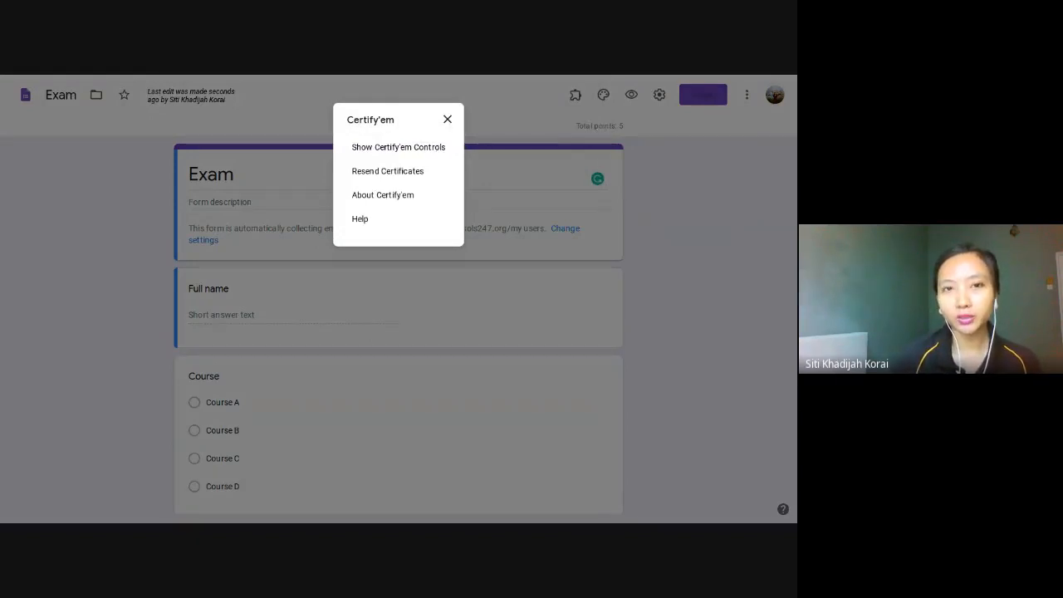
left_click(440, 148)
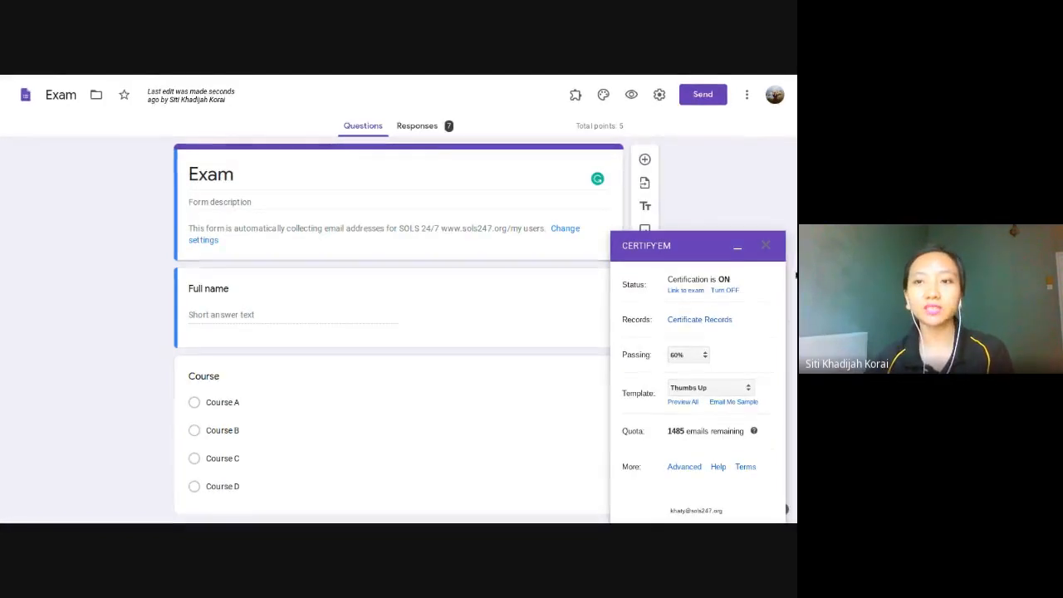
Dismiss the Certify'em controls and bring up the add-on's list of actions for the Exam form
left_click(767, 248)
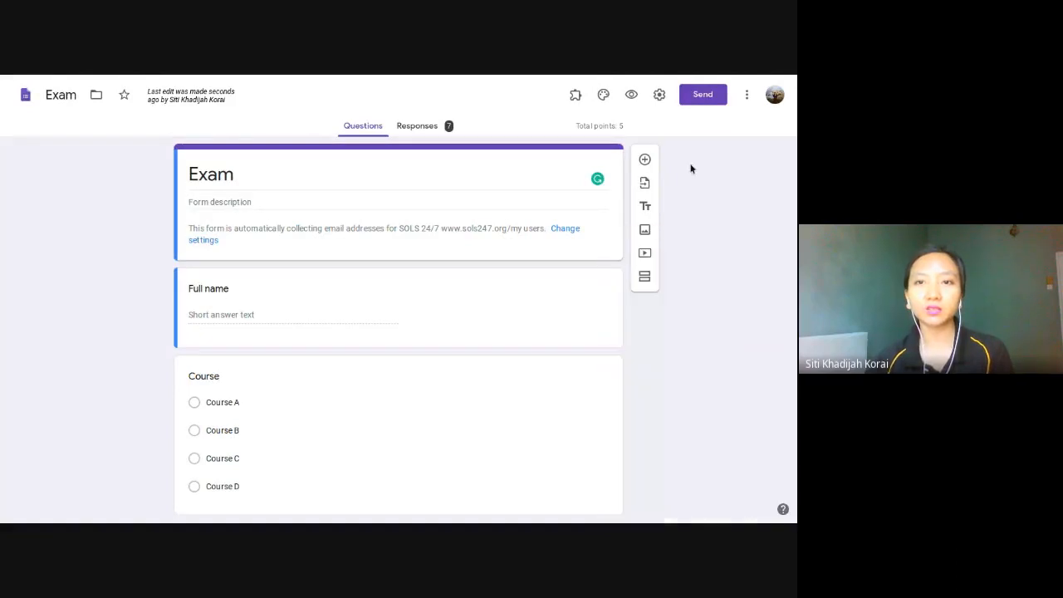
left_click(571, 99)
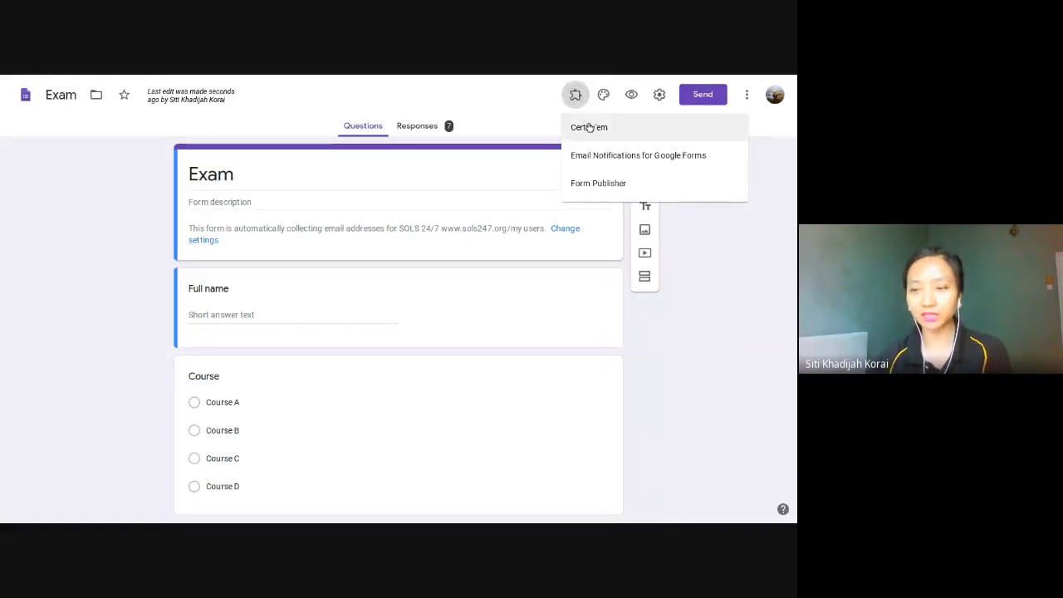
left_click(588, 128)
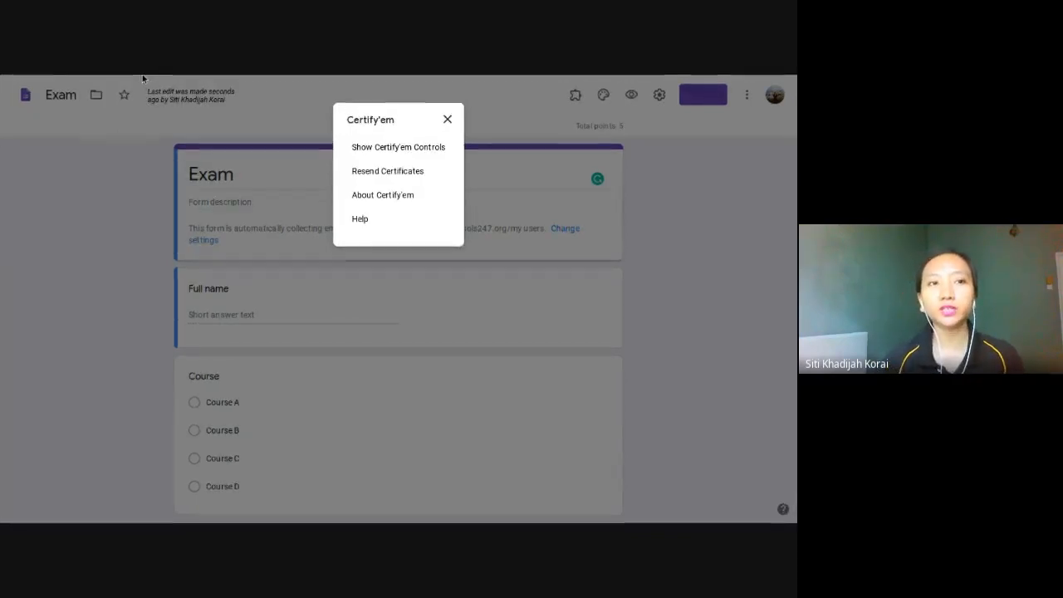
Revisit the certificate template, the Certify'em Records slide and the form preview, and show the Certify'em controls in the Exam editor
mouse_move(64, 104)
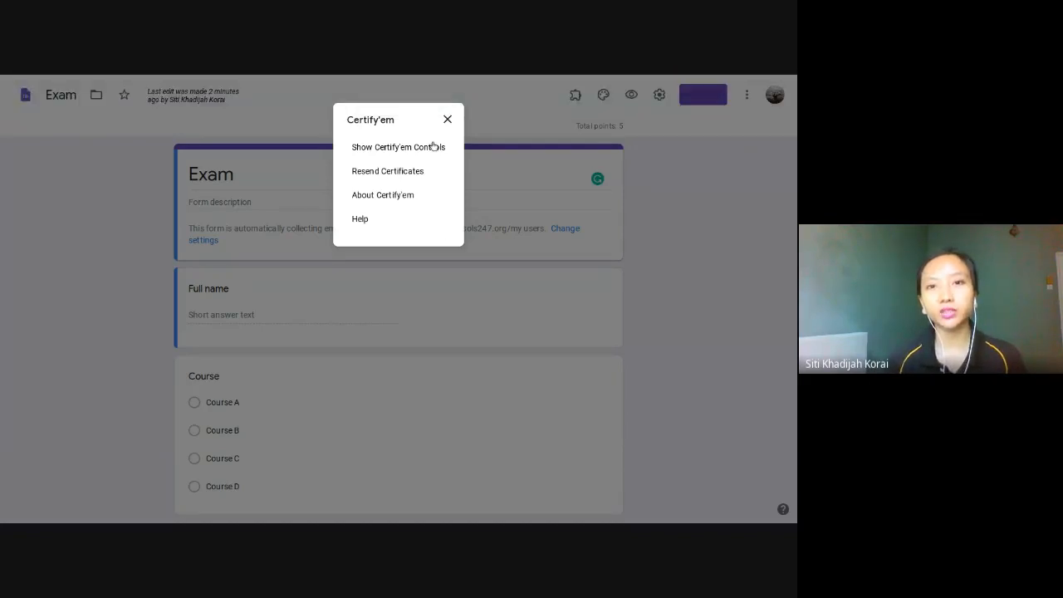
mouse_move(373, 77)
left_click(189, 77)
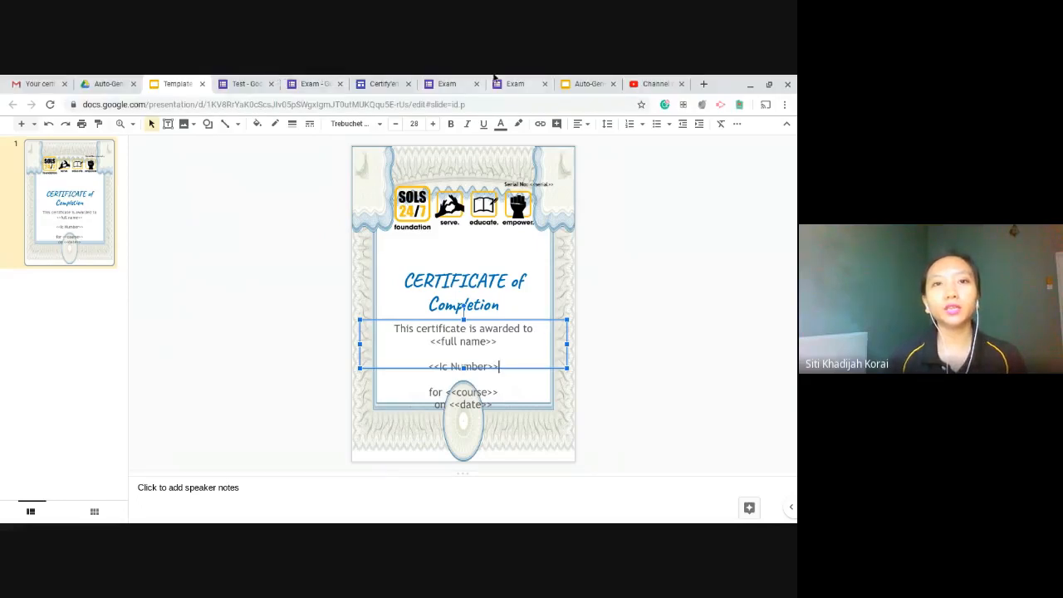
left_click(568, 77)
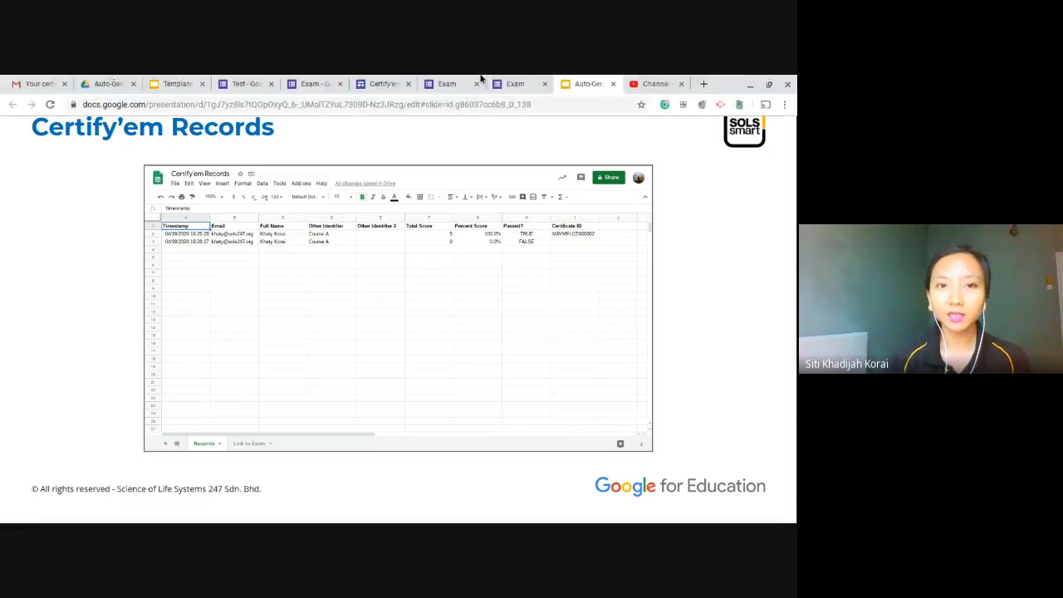
left_click(464, 80)
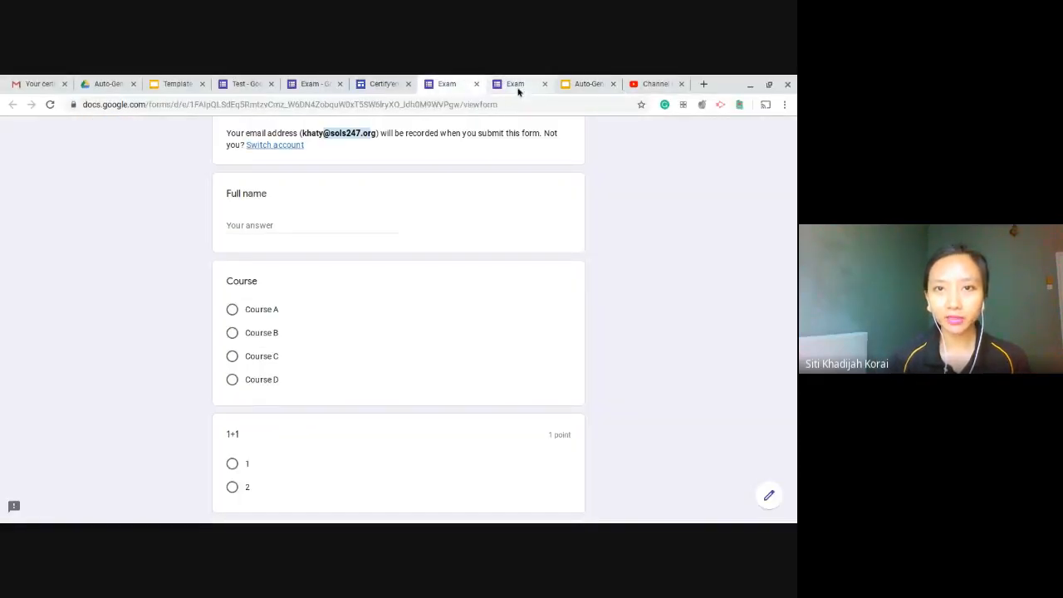
left_click(402, 79)
left_click(321, 81)
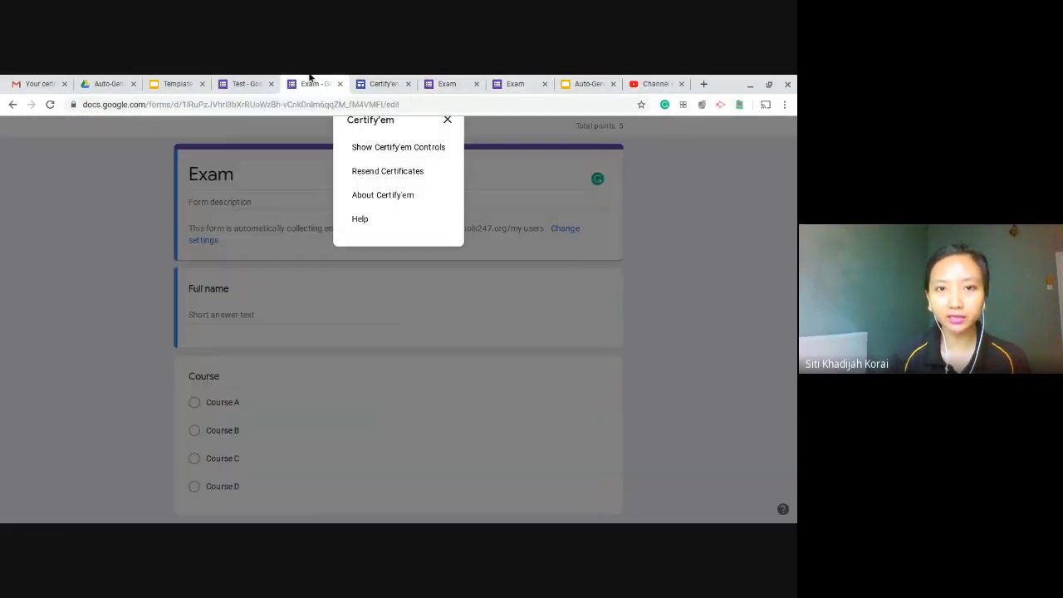
left_click(404, 147)
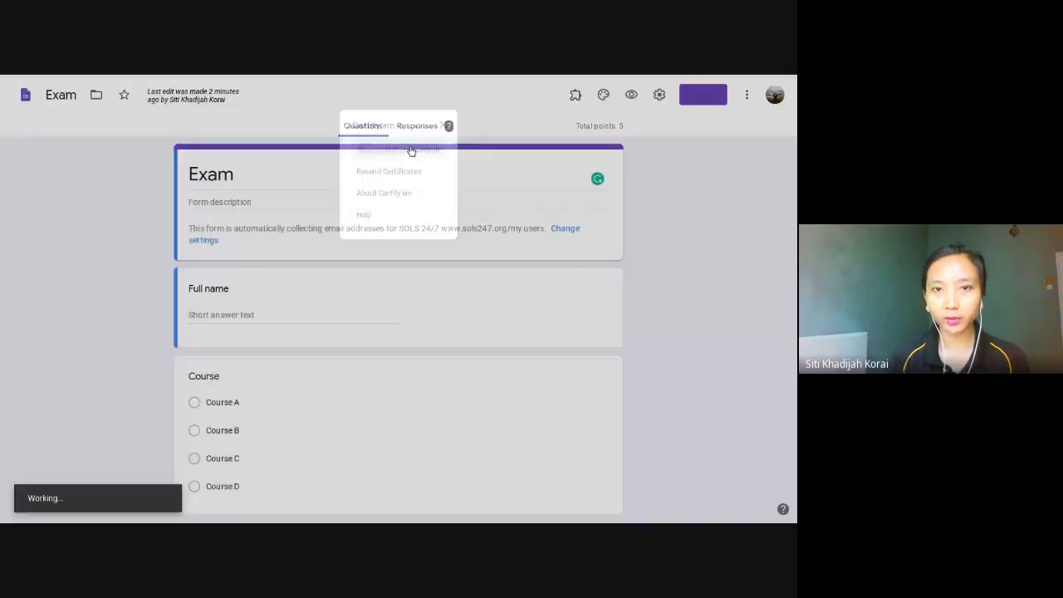
Create a new spreadsheet named Exam (Responses) from the Exam form's responses and select the first respondent's email cell
left_click(419, 126)
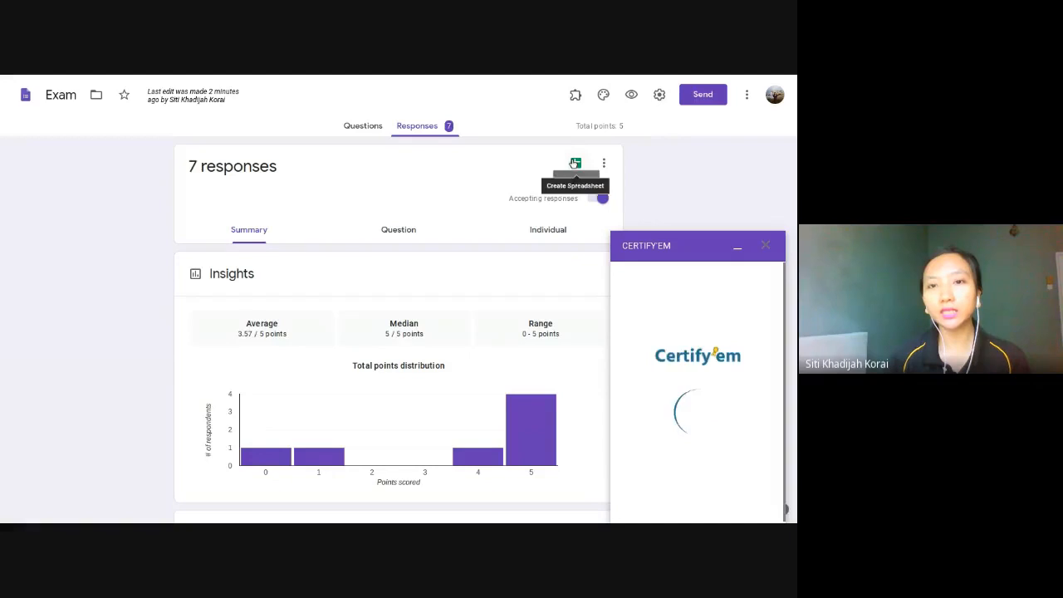
left_click(574, 163)
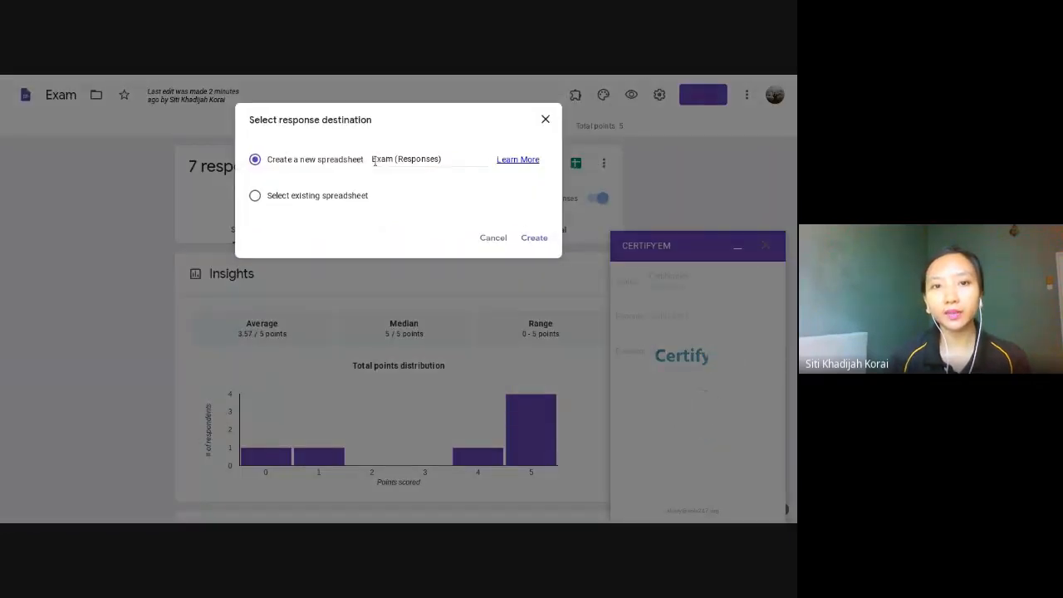
left_click(531, 238)
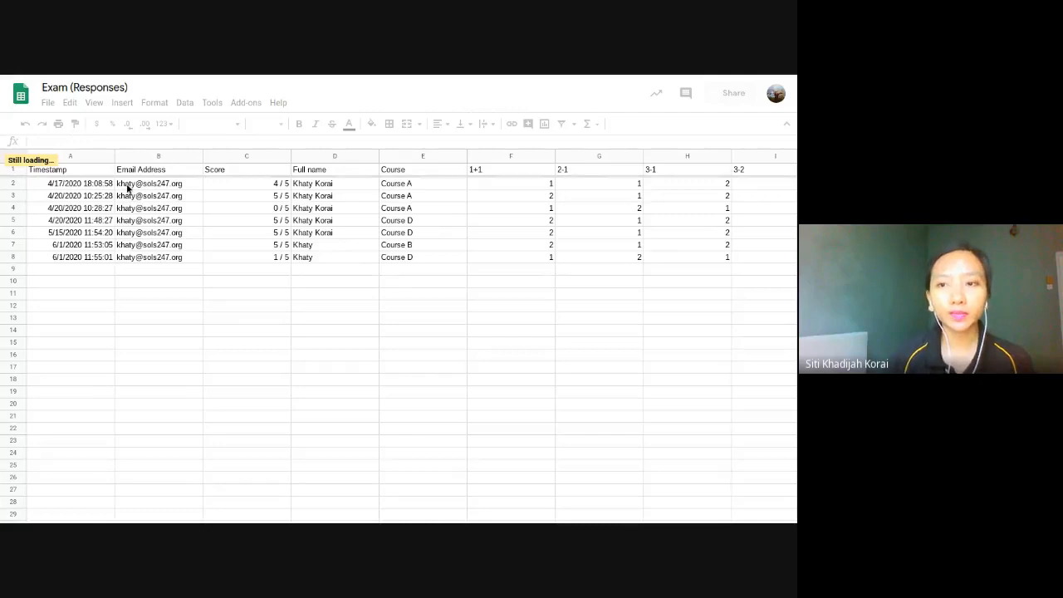
left_click(127, 188)
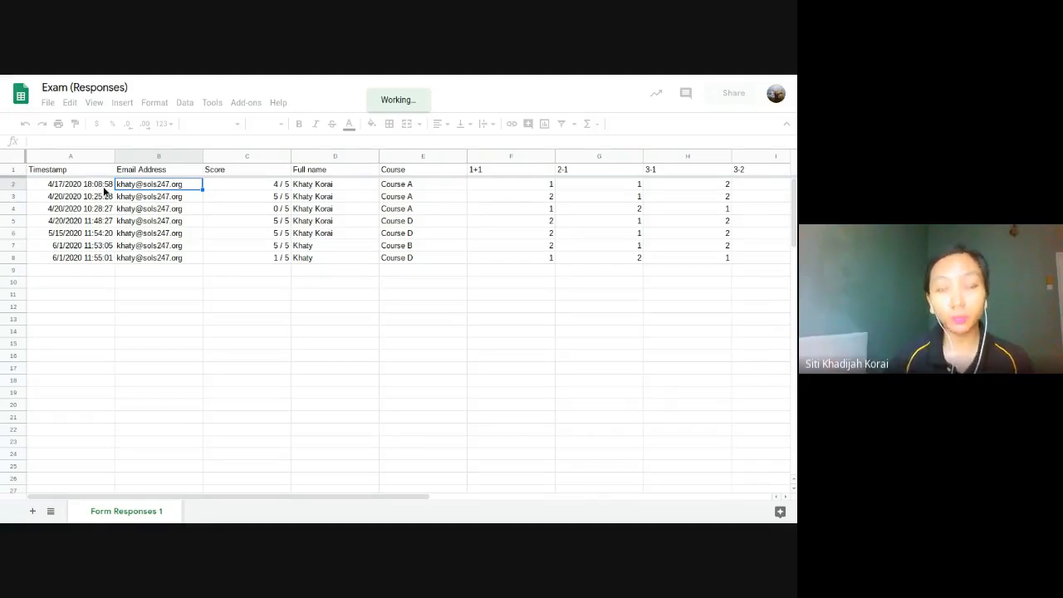
Review the responses' scores, full names and answers across the columns up to the 1+1=2 question in Exam (Responses)
left_click(254, 200)
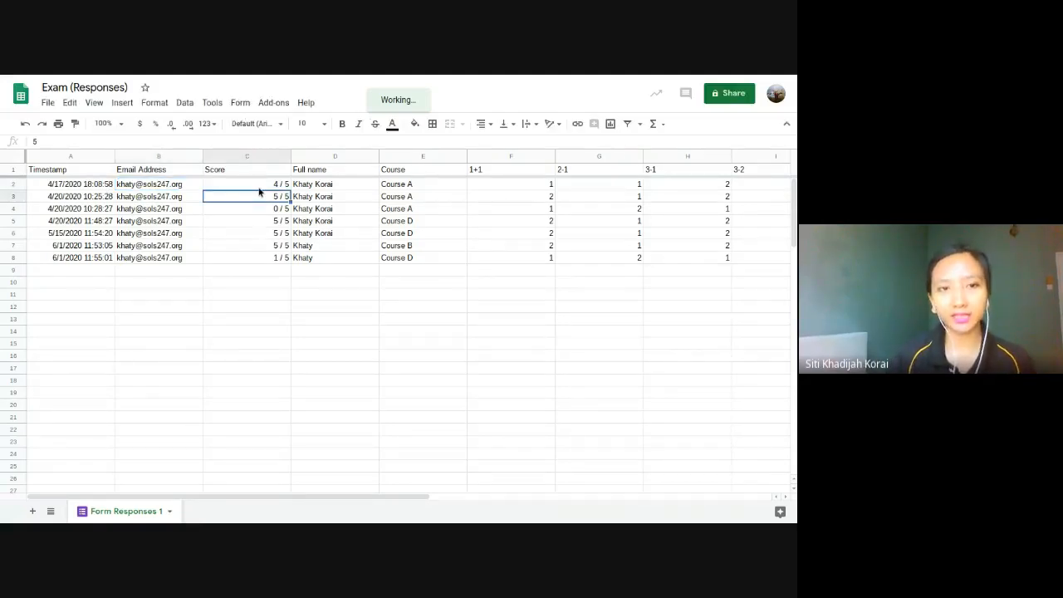
key("Right")
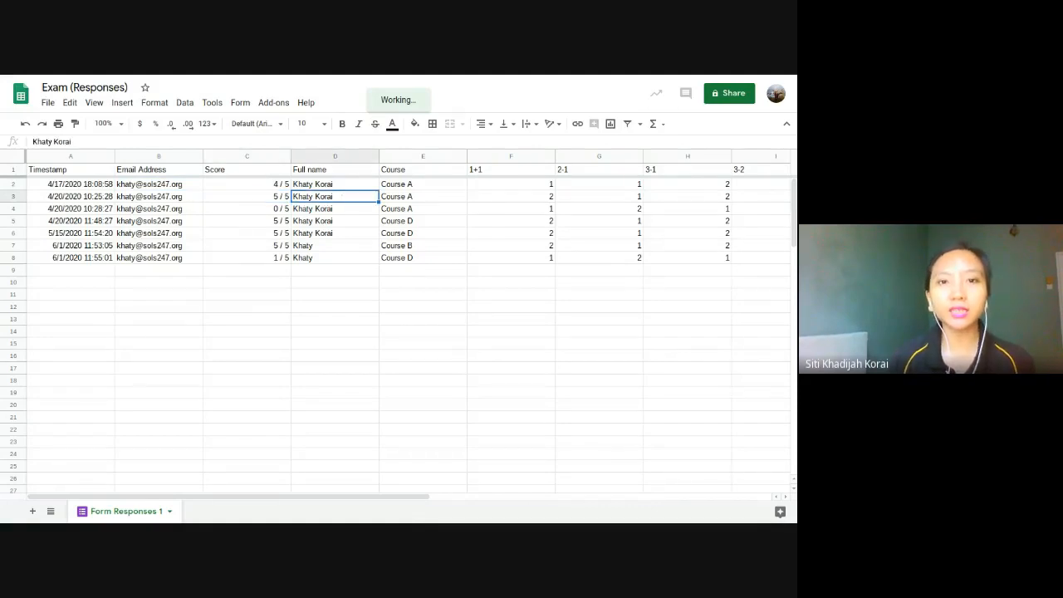
key("Right")
key("Right")
key("Right")
key("Right")
key("Right")
key("Right")
key("Right")
key("Right")
key("Right")
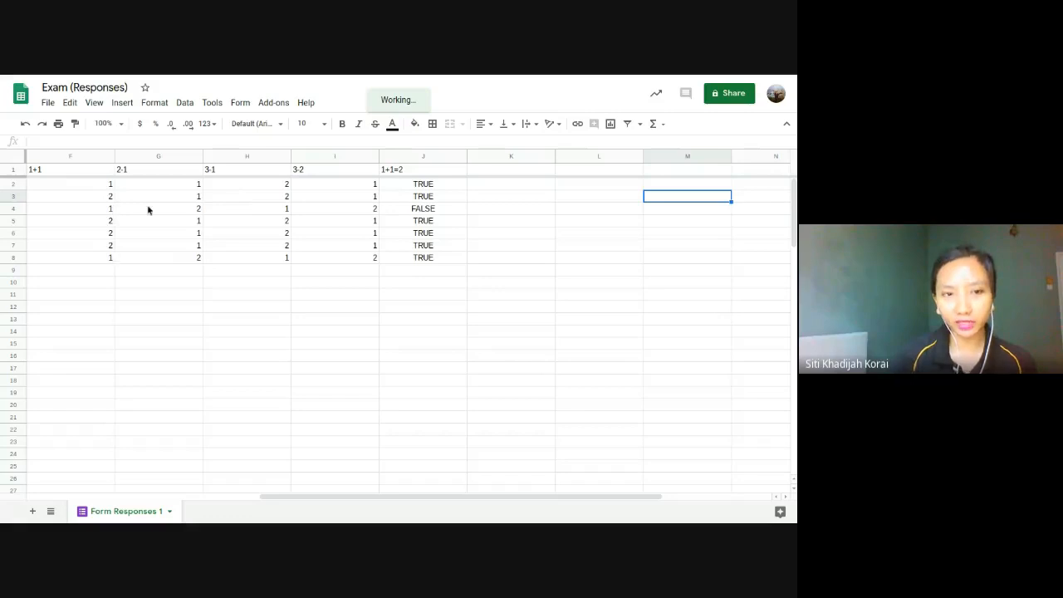
left_click(437, 210)
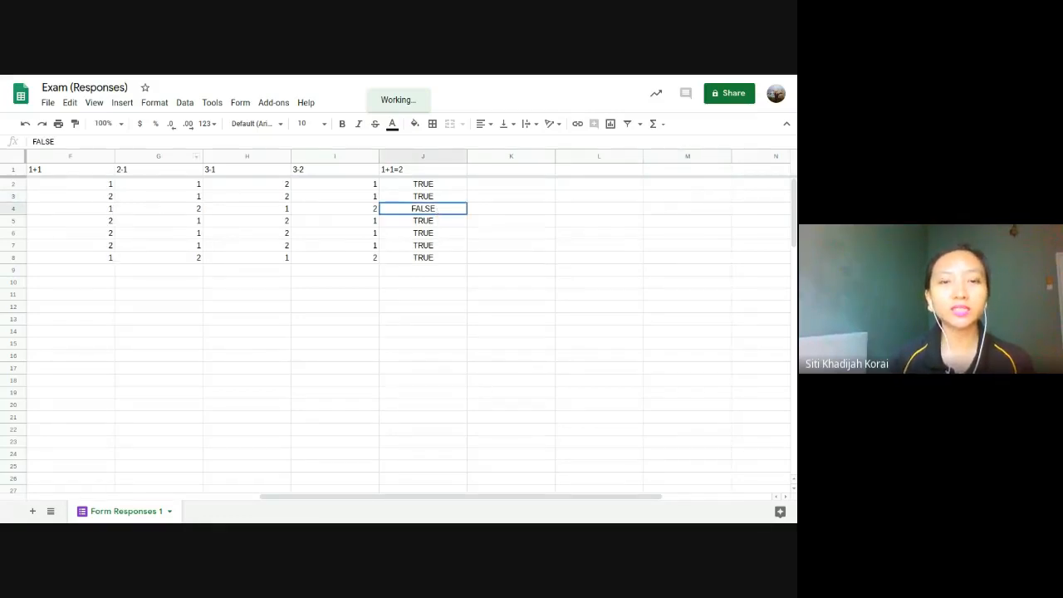
Go back across row 4 of the responses from the 1+1=2 answer to its timestamp
key("Left")
key("Left")
key("Left")
key("Left")
key("Left")
key("Left")
key("Left")
key("Left")
key("Left")
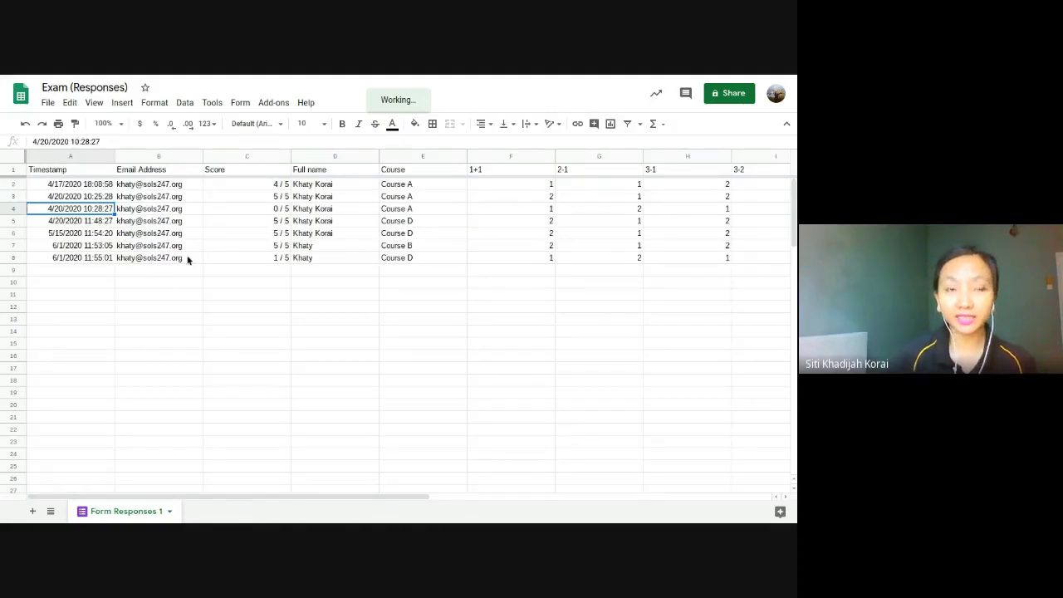
Return to the Exam form's response summary with the Certify'em controls
mouse_move(356, 77)
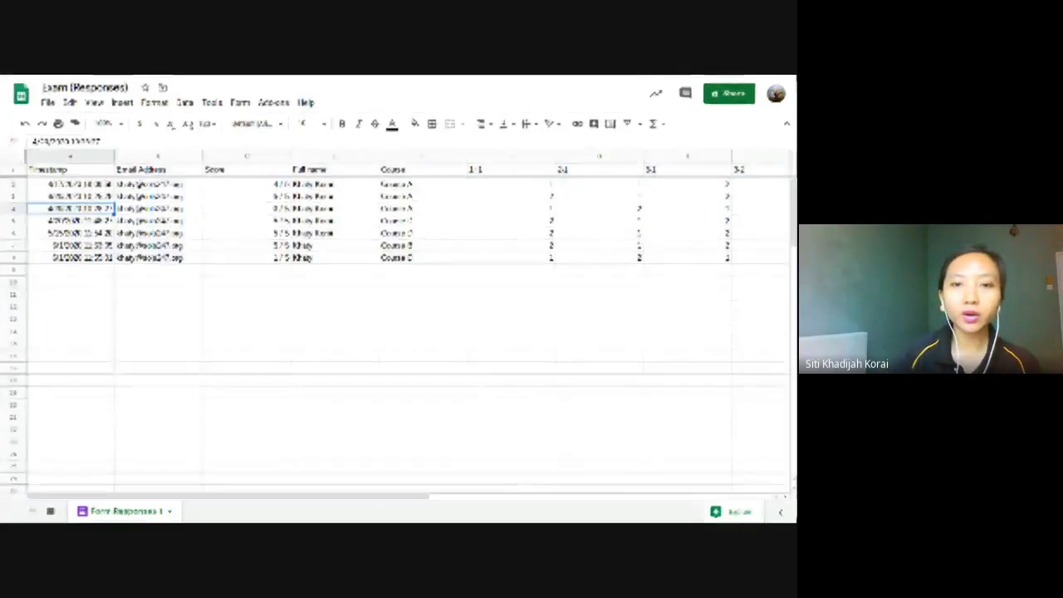
mouse_move(441, 79)
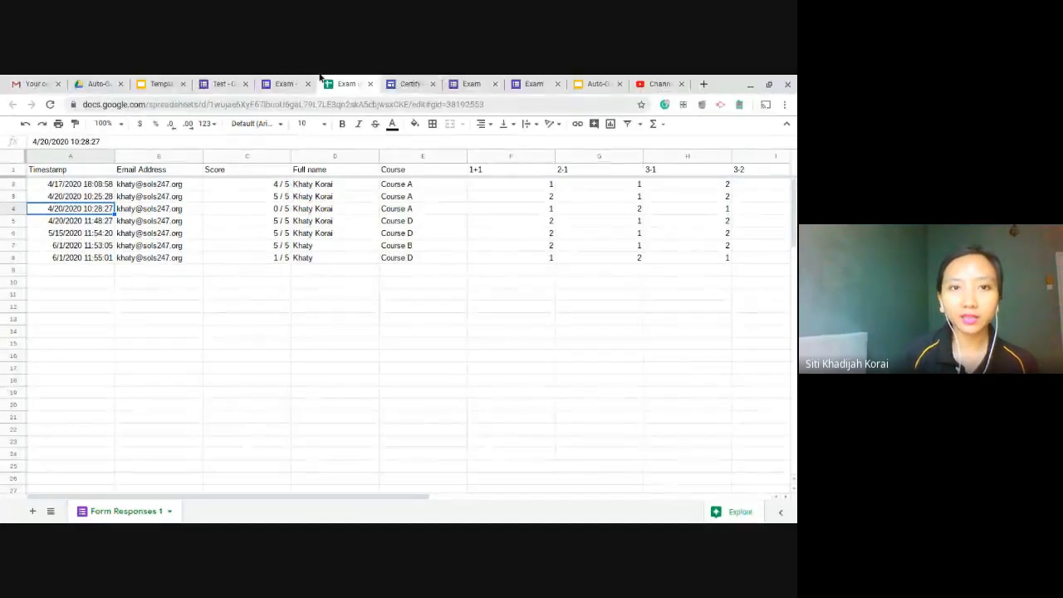
left_click(282, 84)
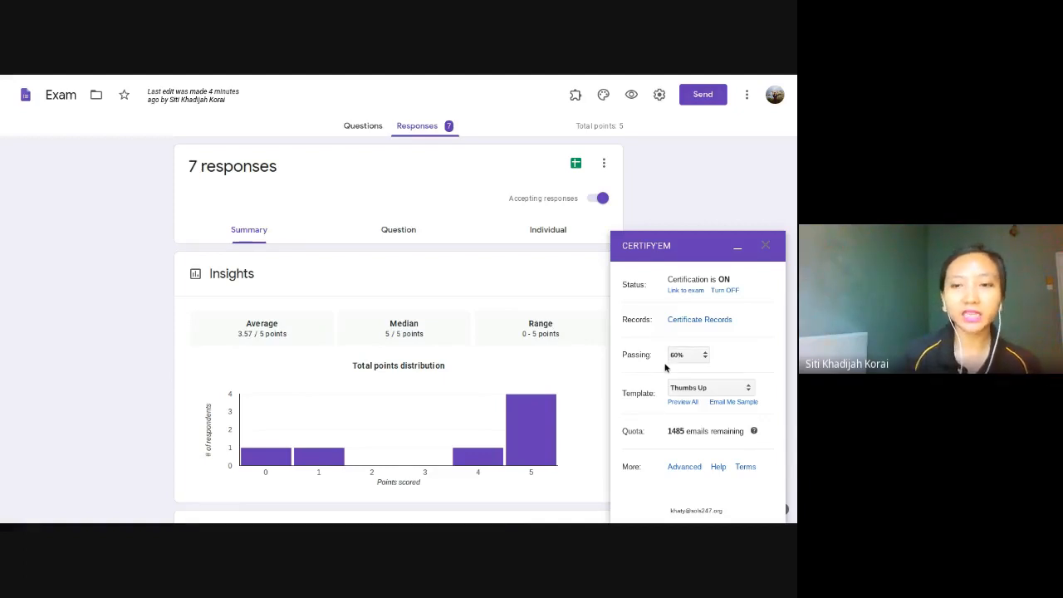
mouse_move(290, 77)
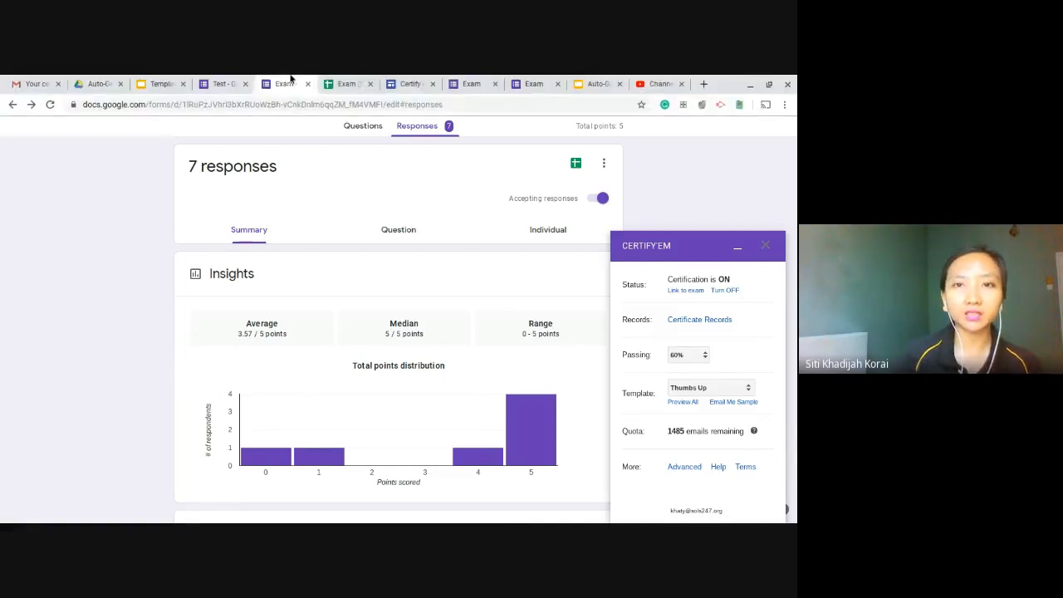
Advance the presentation from the Certify'em Records slide past the sols247.org/education slide to the closing thank-you slide
left_click(579, 79)
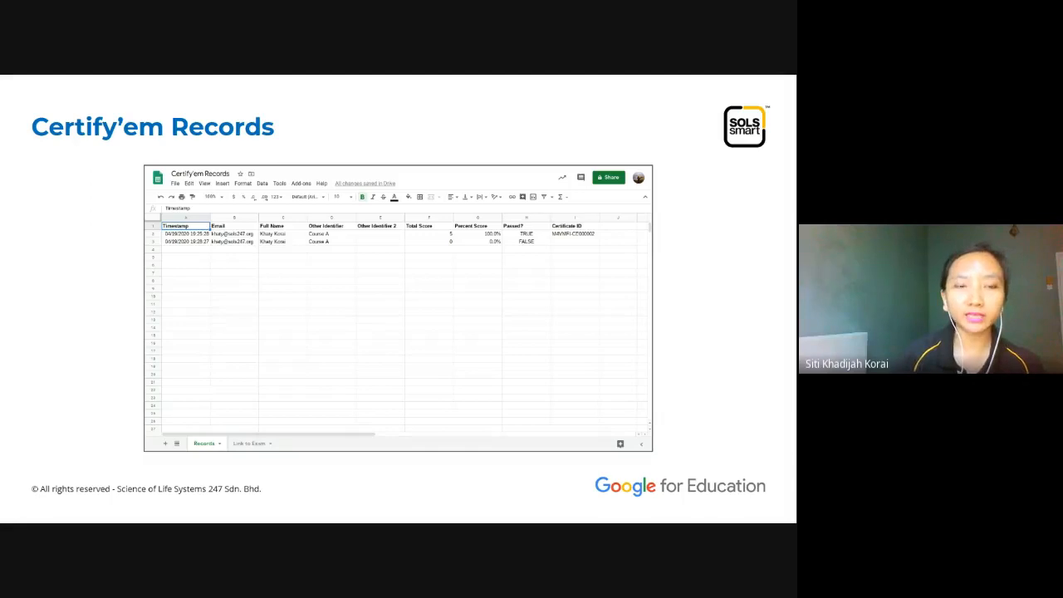
key("Right")
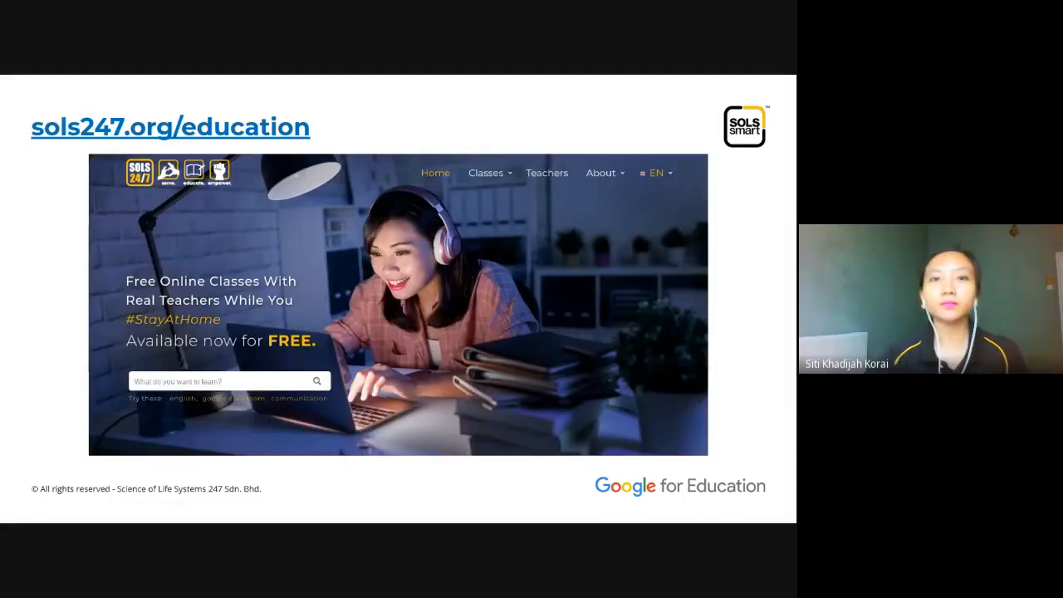
key("Right")
key("Right")
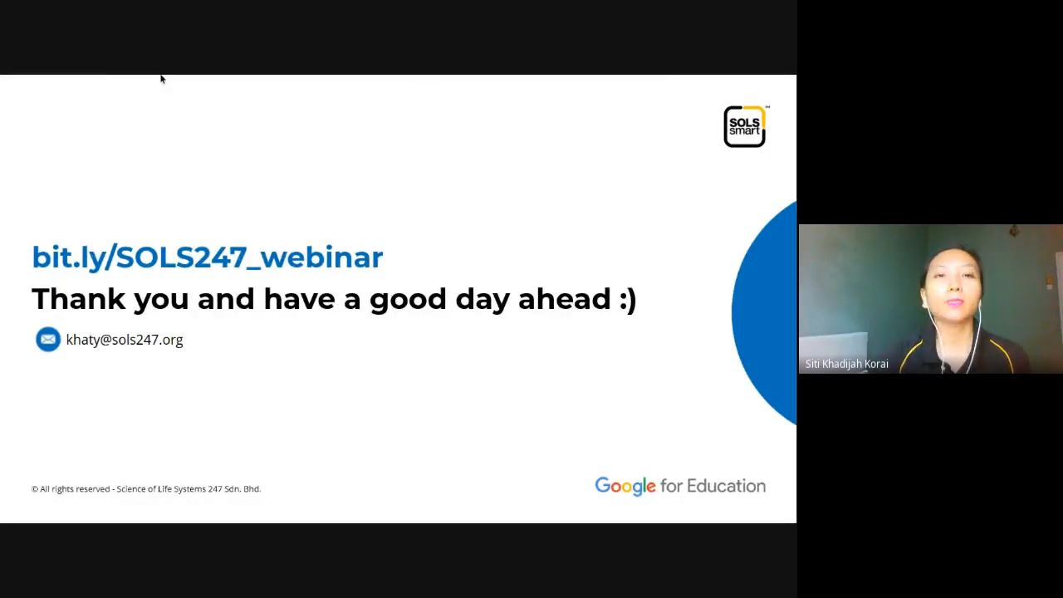
Revisit the Certify'em certificate templates page, look through the blank Exam form's questions and show the graded exam result
mouse_move(171, 77)
left_click(422, 84)
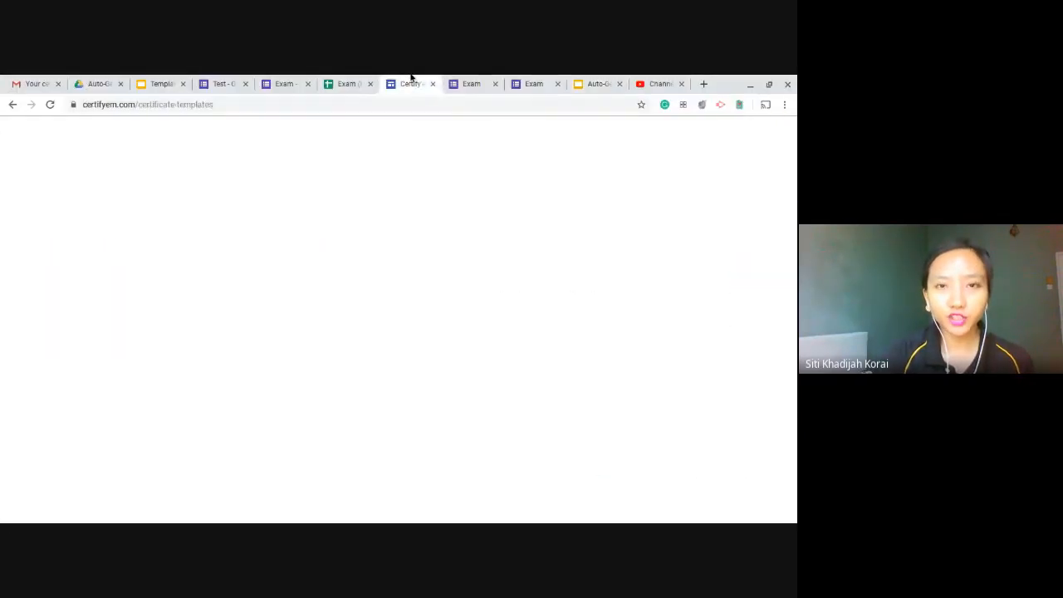
left_click(462, 84)
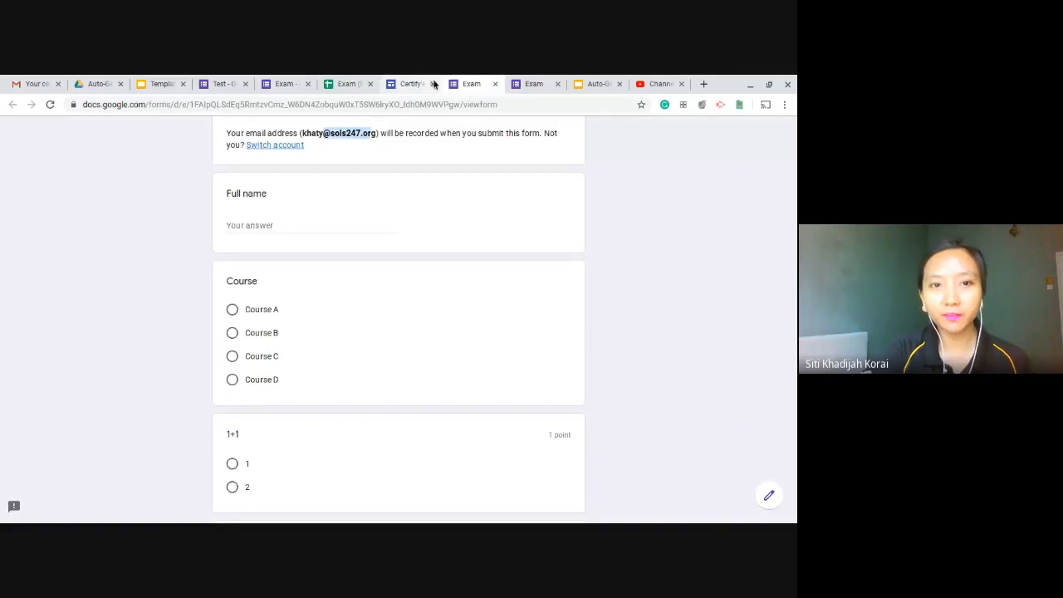
scroll(382, 176, "down", 5)
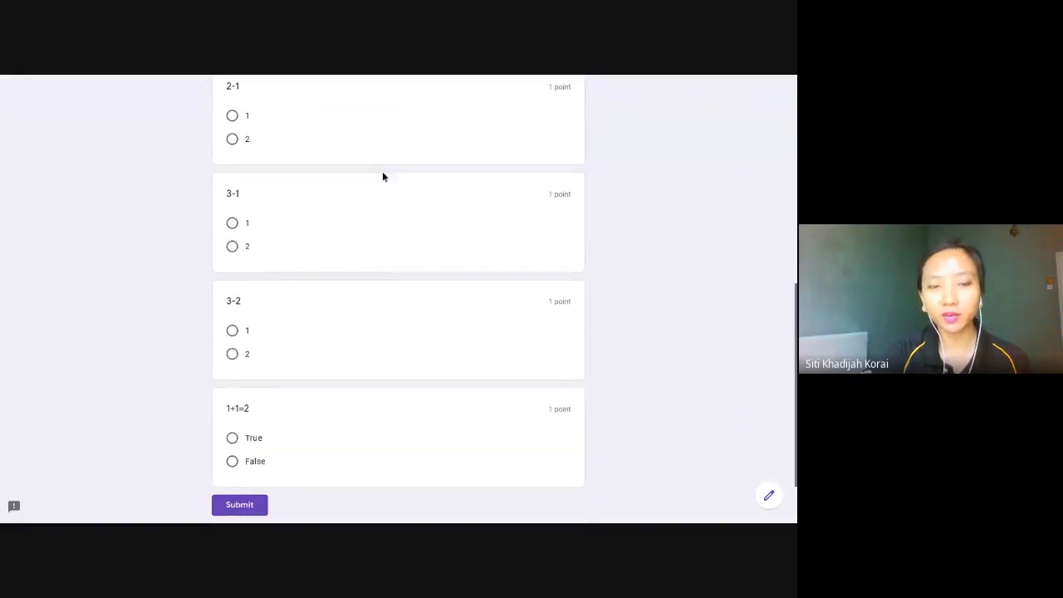
scroll(383, 176, "up", 5)
left_click(498, 80)
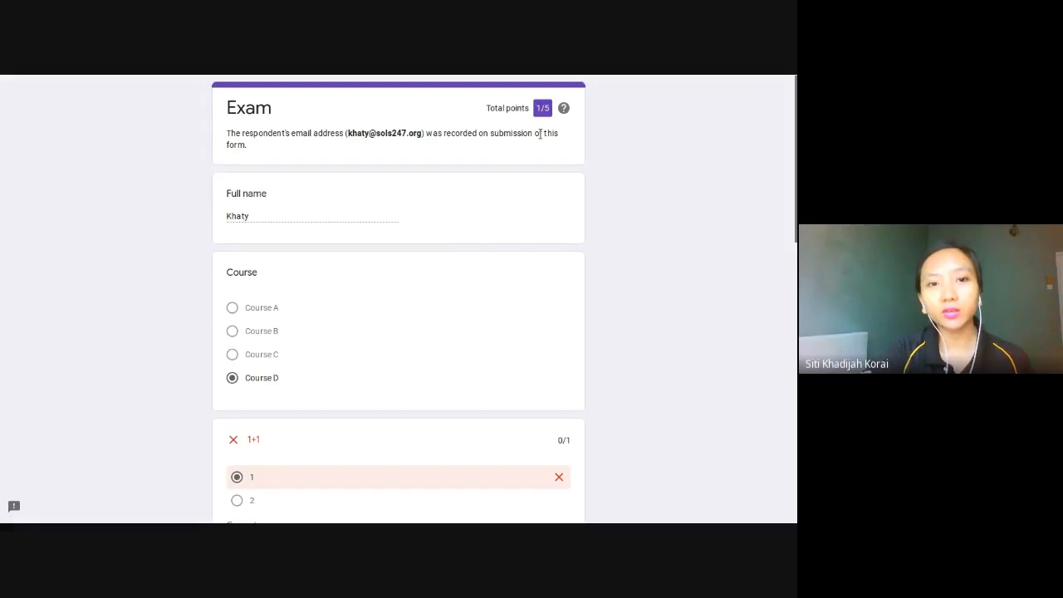
mouse_move(565, 110)
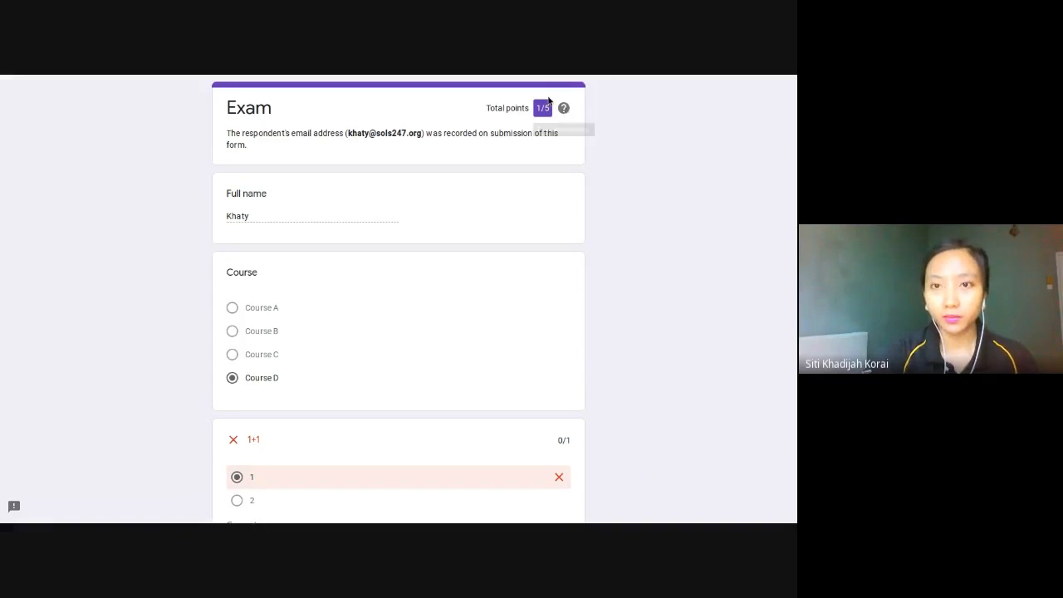
mouse_move(481, 78)
Show the certificate email in Gmail and the blank Exam form, and return to the Exam form editor
left_click(37, 82)
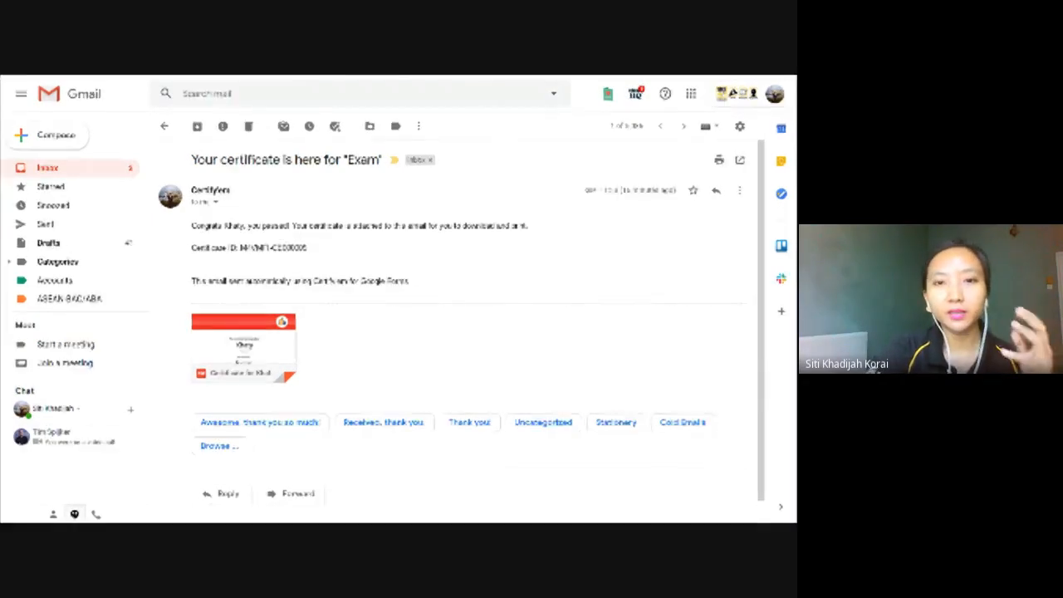
left_click(444, 83)
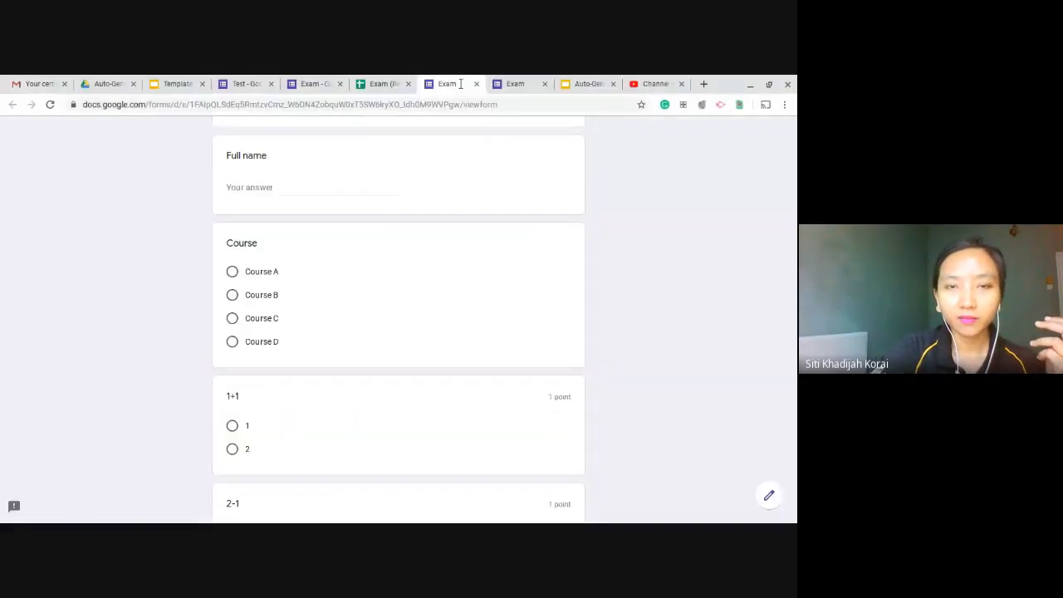
left_click(312, 84)
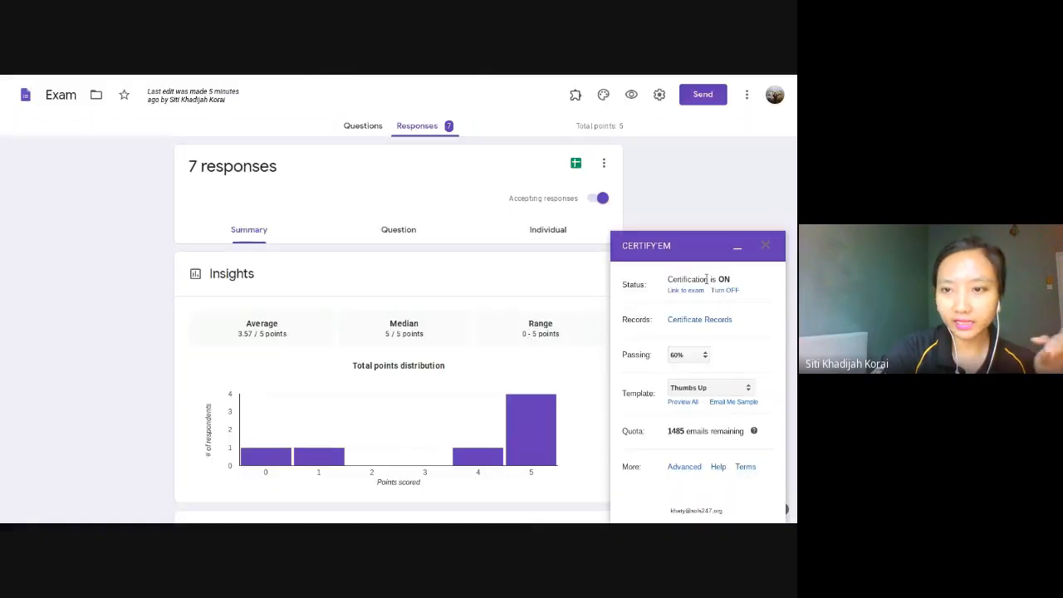
Point out the certification status and the passing score in the Certify'em controls by highlighting the status text
left_click_drag(641, 284, 754, 302)
left_click(639, 356)
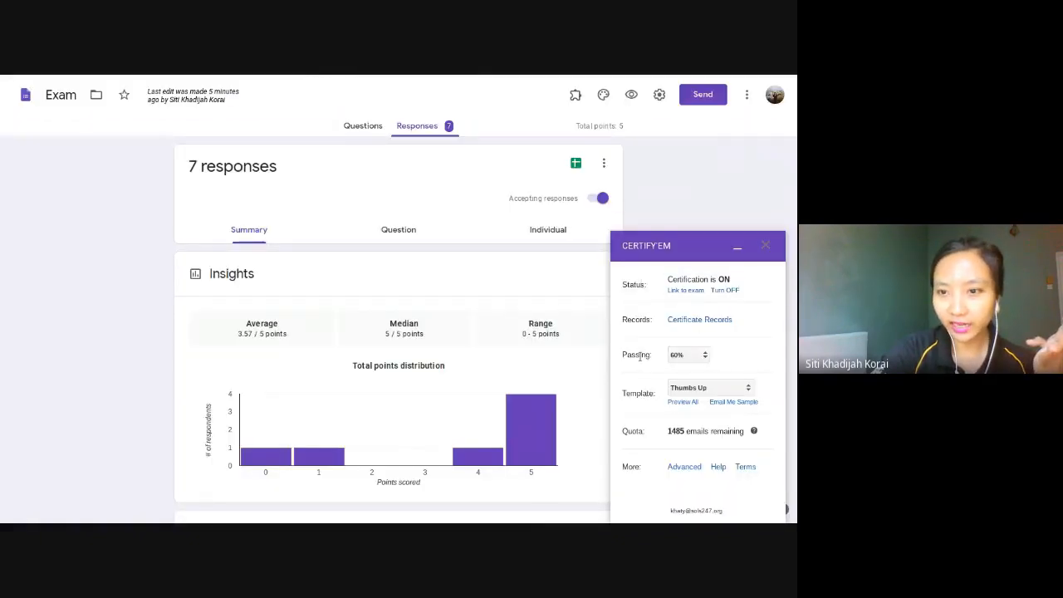
left_click_drag(738, 284, 668, 281)
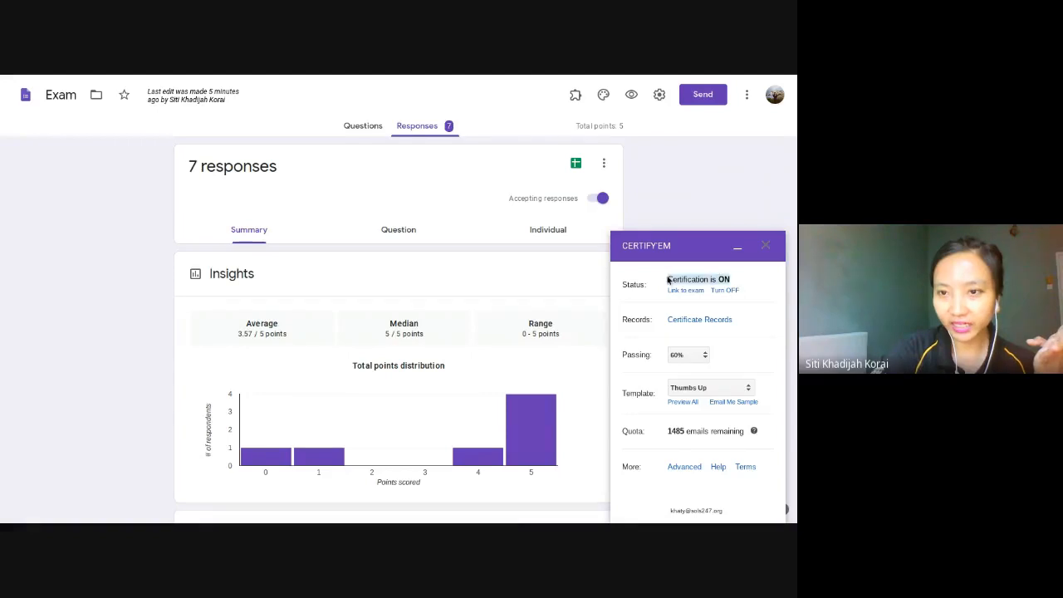
left_click_drag(618, 356, 745, 361)
left_click(745, 361)
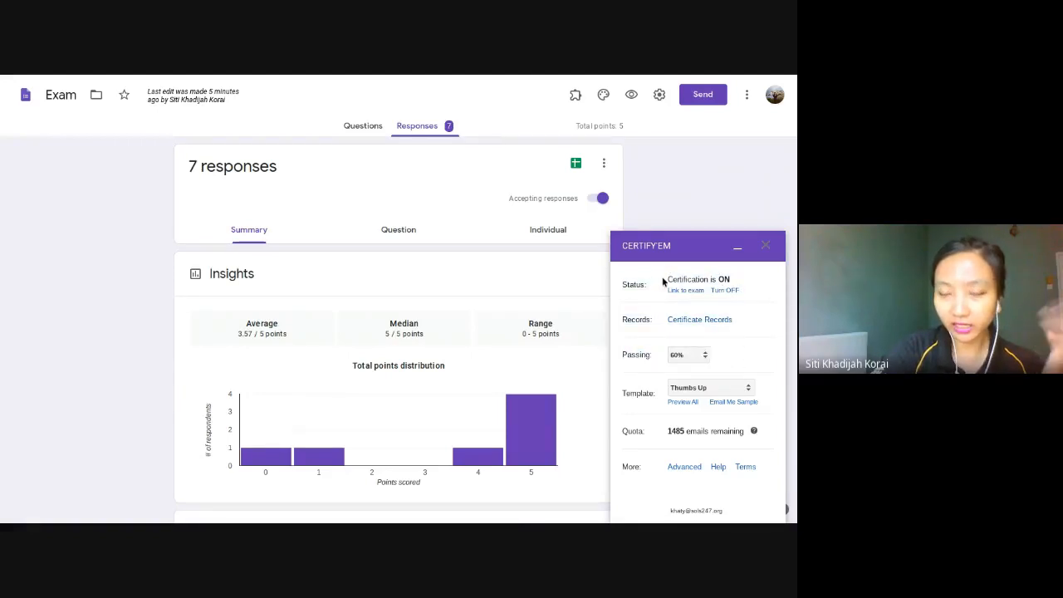
left_click_drag(663, 283, 754, 283)
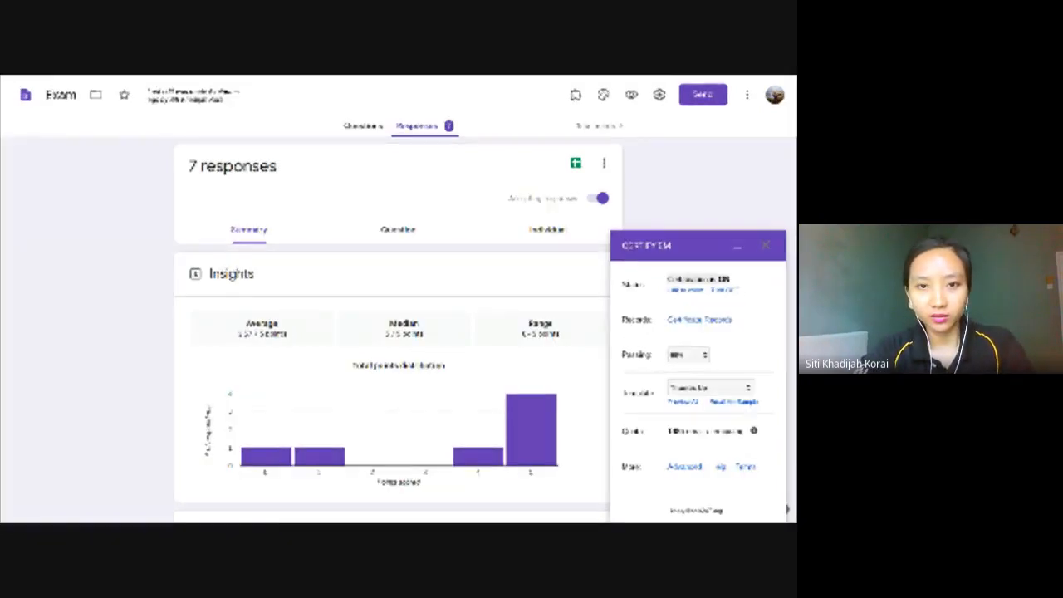
Return to Exam (Responses) and go through row 5's answers across the question columns and back
left_click(378, 79)
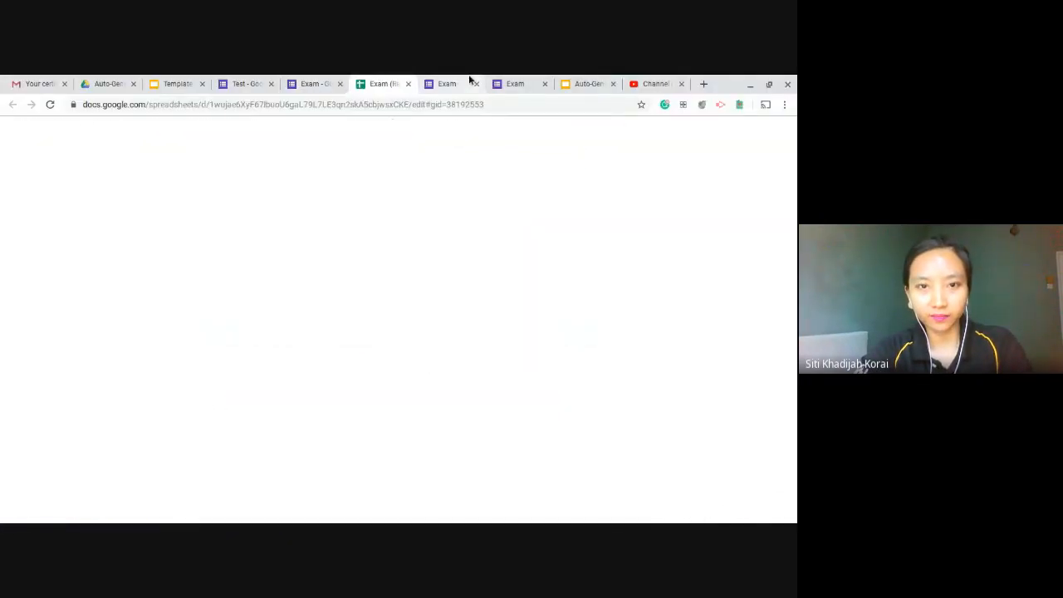
left_click(509, 220)
key("Right")
key("Right")
key("Right")
key("Right")
key("Right")
key("Right")
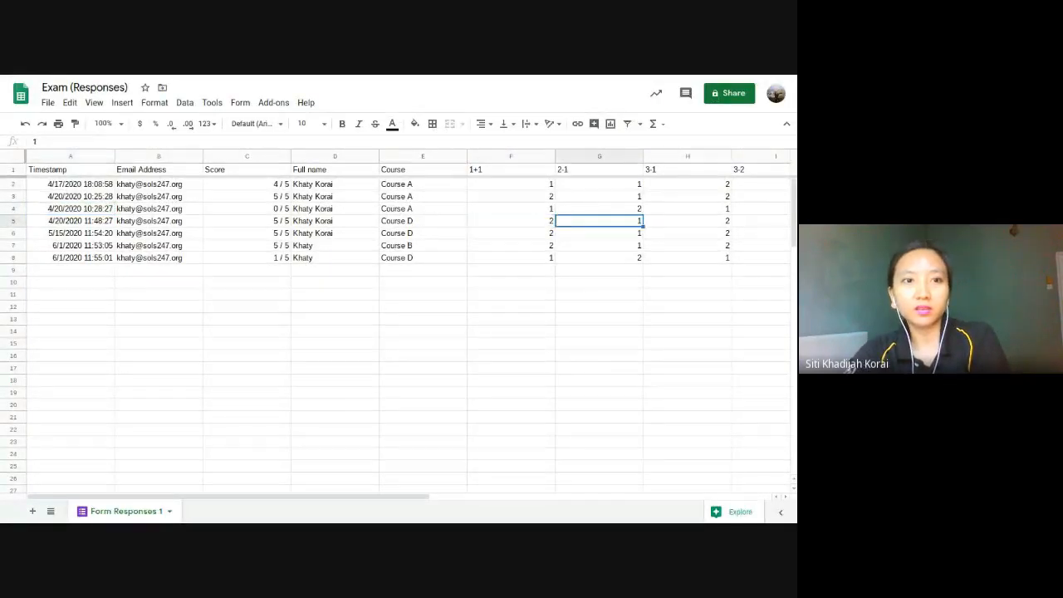
key("Left")
key("Left")
key("Left")
key("Left")
key("Left")
key("Left")
key("Left")
key("Left")
key("Left")
key("Left")
key("Left")
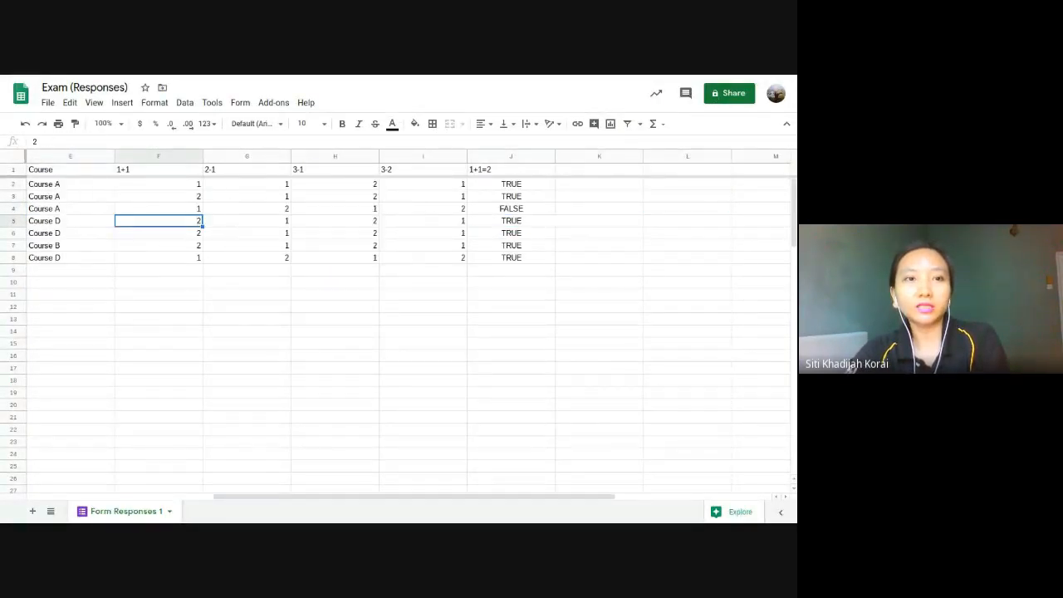
Check the name and score entries in row 5 and select the Full name column header
key("Right")
key("Right")
key("Right")
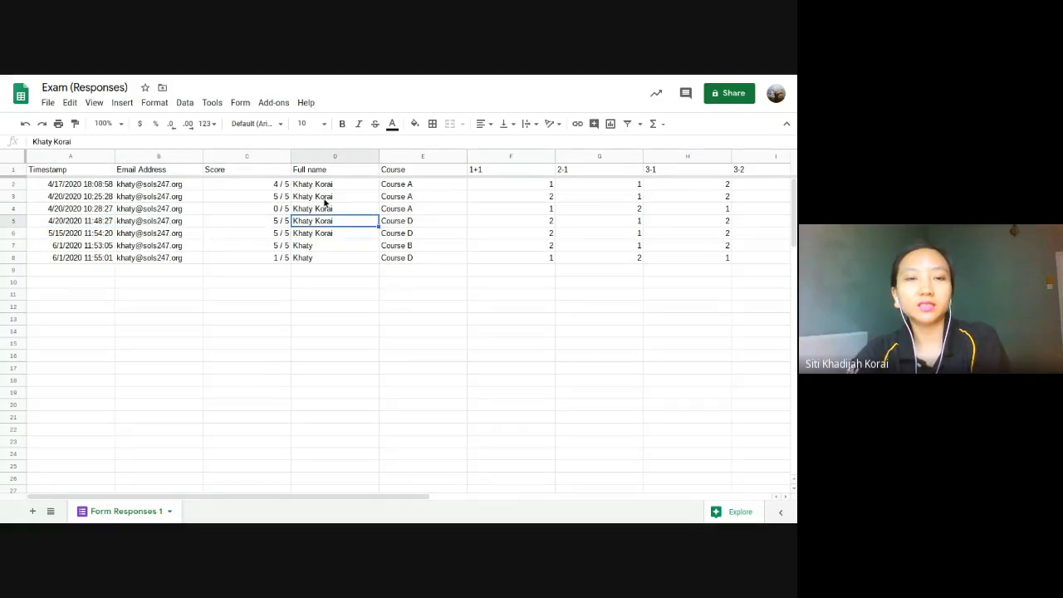
key("Left")
key("Left")
key("Right")
key("Right")
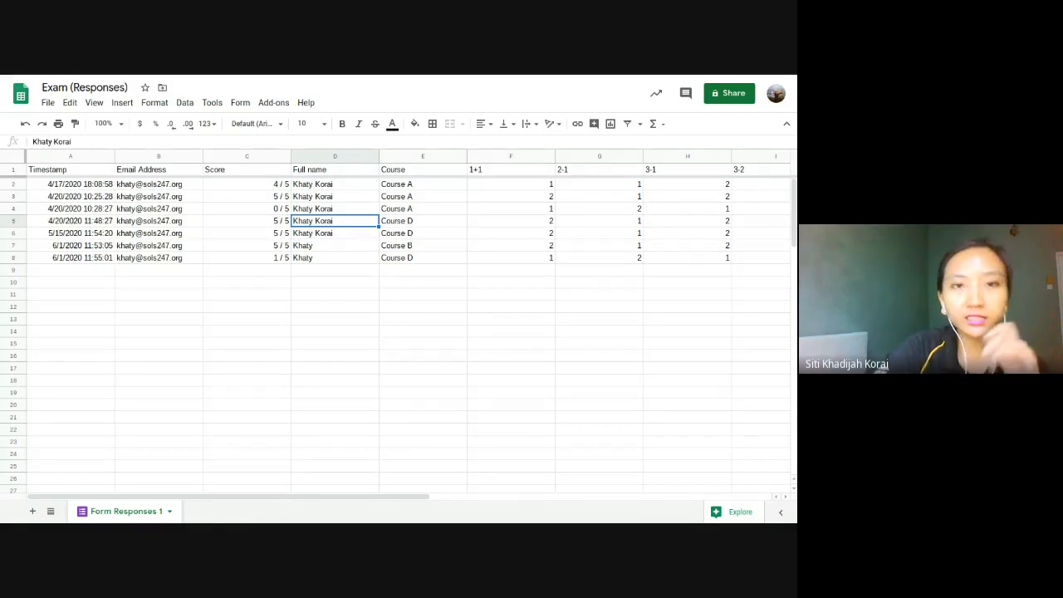
left_click(302, 173)
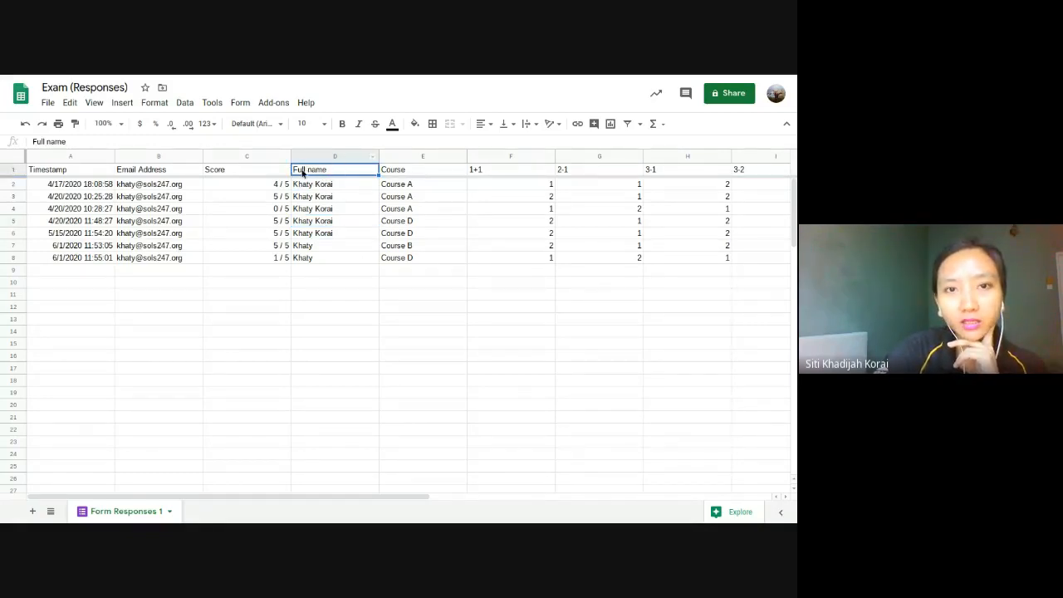
Compare the Exam form's questions with the placeholders in the certificate Template slide, ending on the form's Full name question
mouse_move(340, 78)
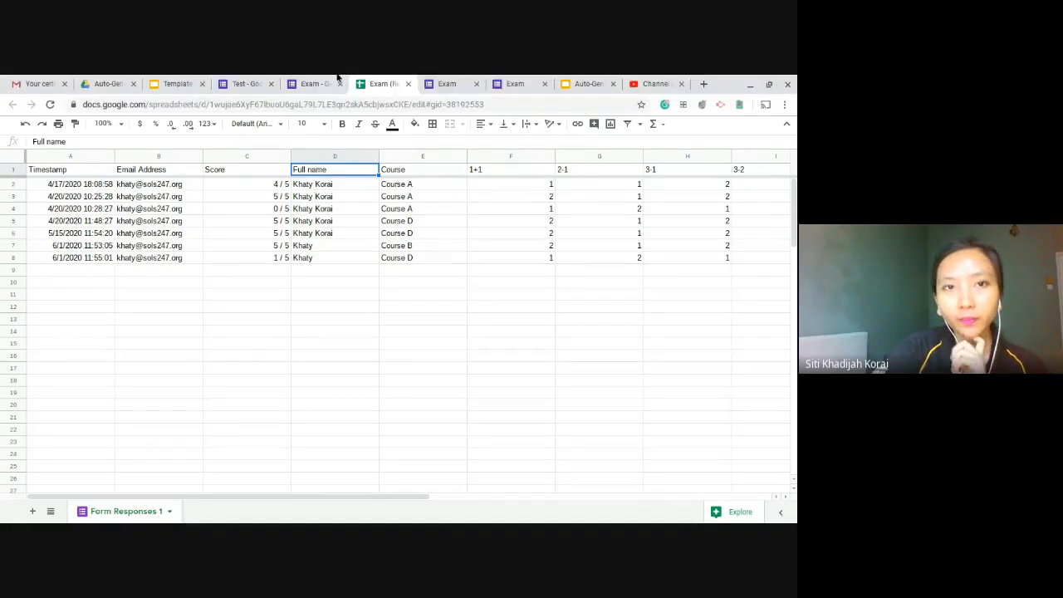
left_click(309, 84)
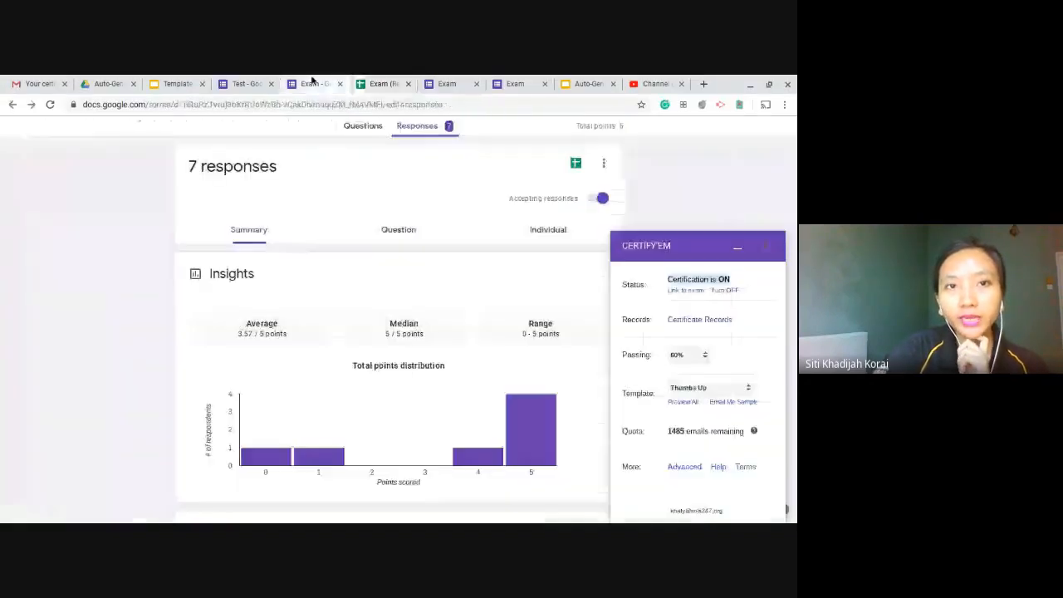
left_click(373, 129)
mouse_move(262, 79)
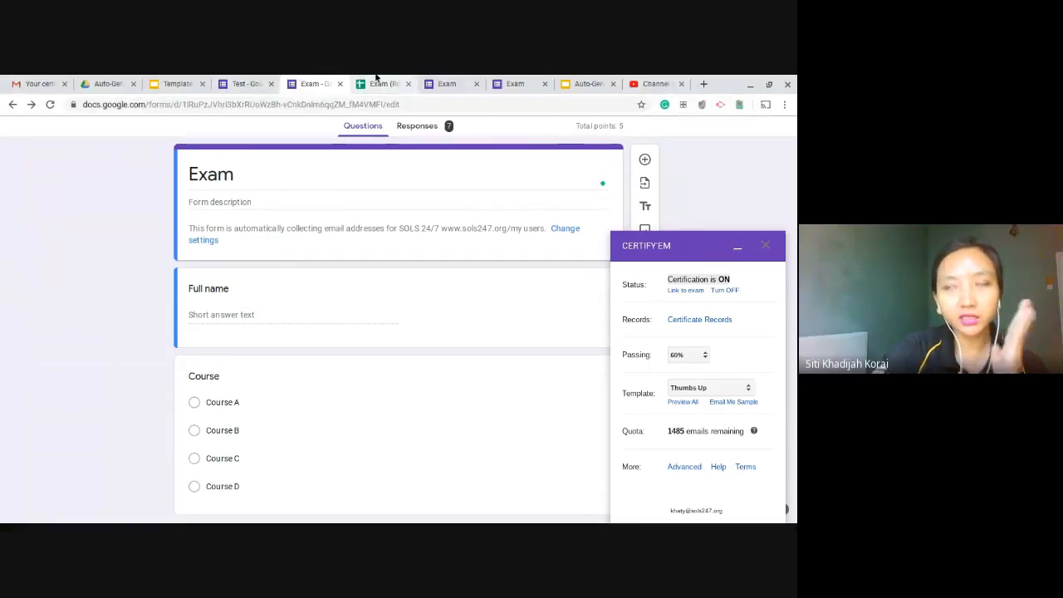
left_click(166, 83)
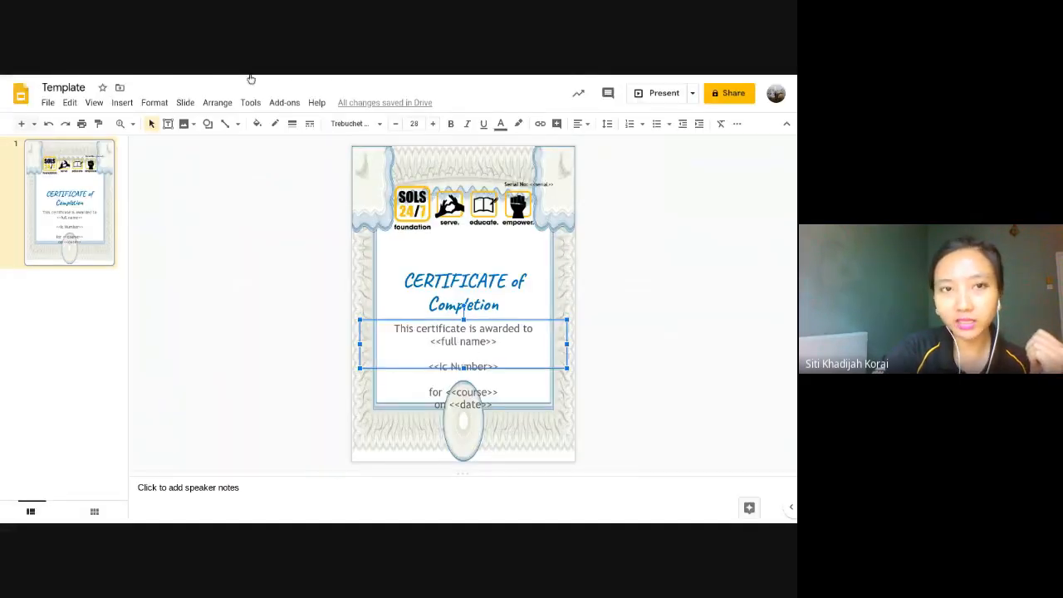
left_click(304, 82)
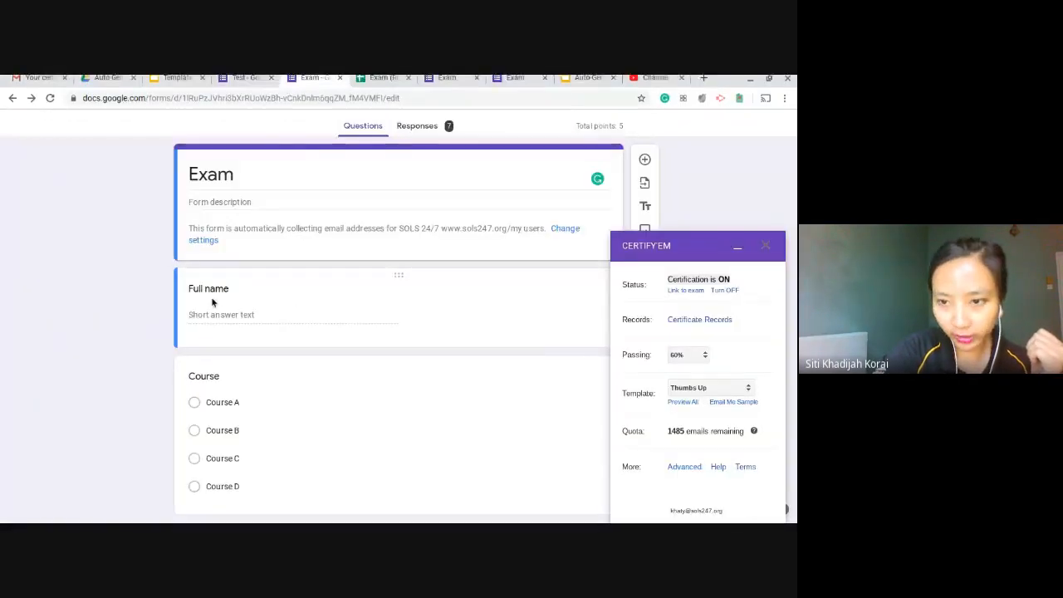
Compare the Template slide's placeholders with the Exam form's questions and the Exam (Responses) column headers, ending on the full name placeholder
left_click(152, 82)
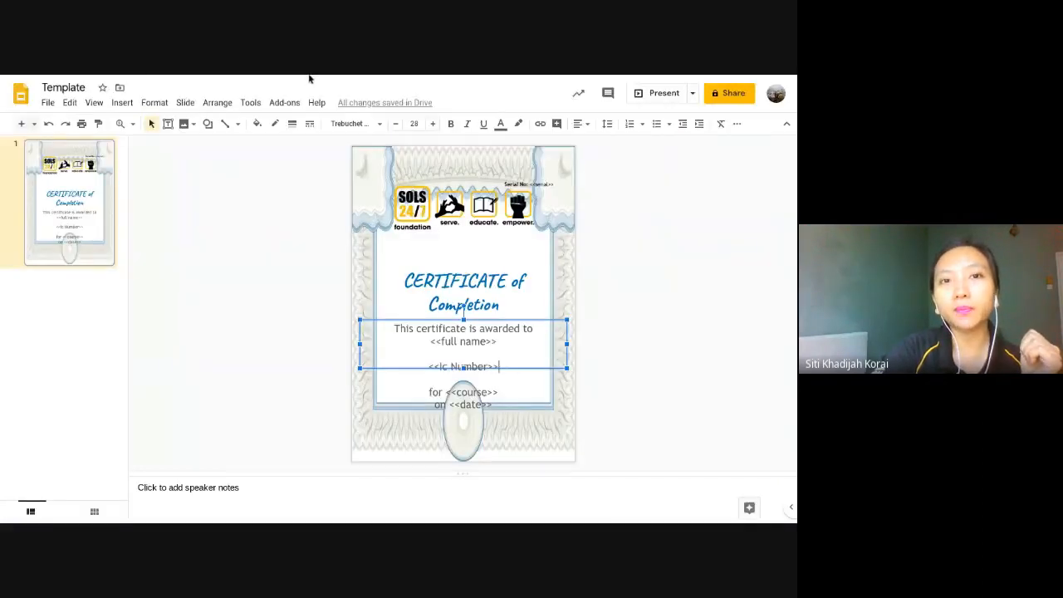
left_click(306, 85)
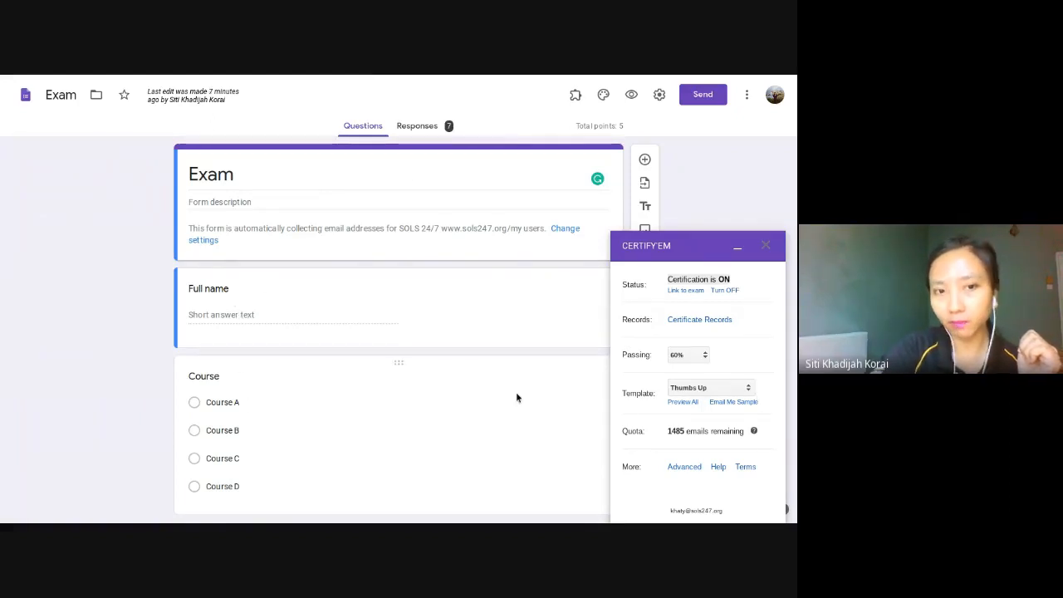
mouse_move(343, 78)
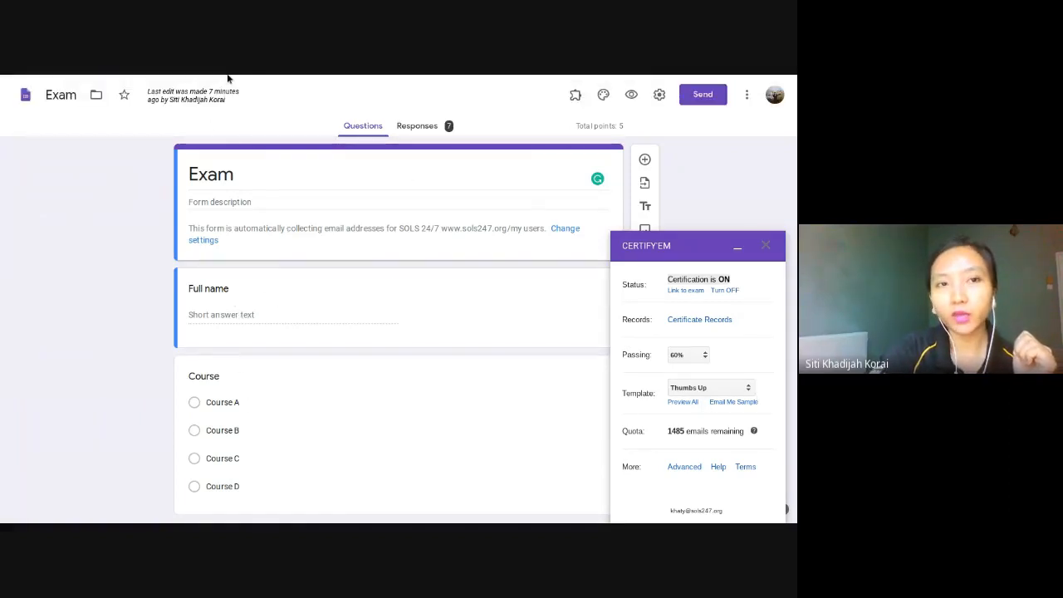
left_click(163, 80)
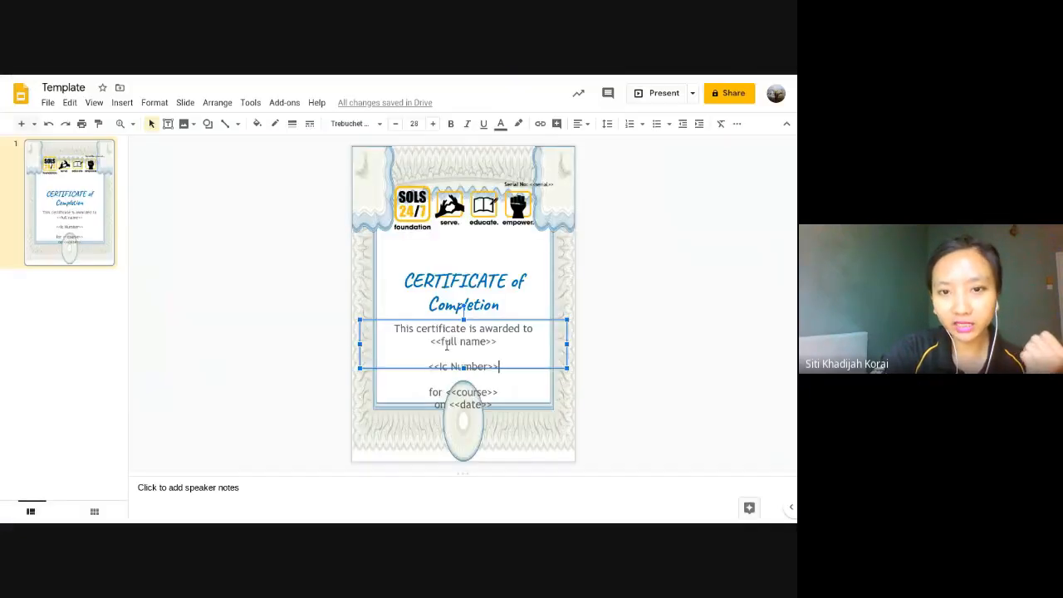
left_click_drag(516, 349, 505, 383)
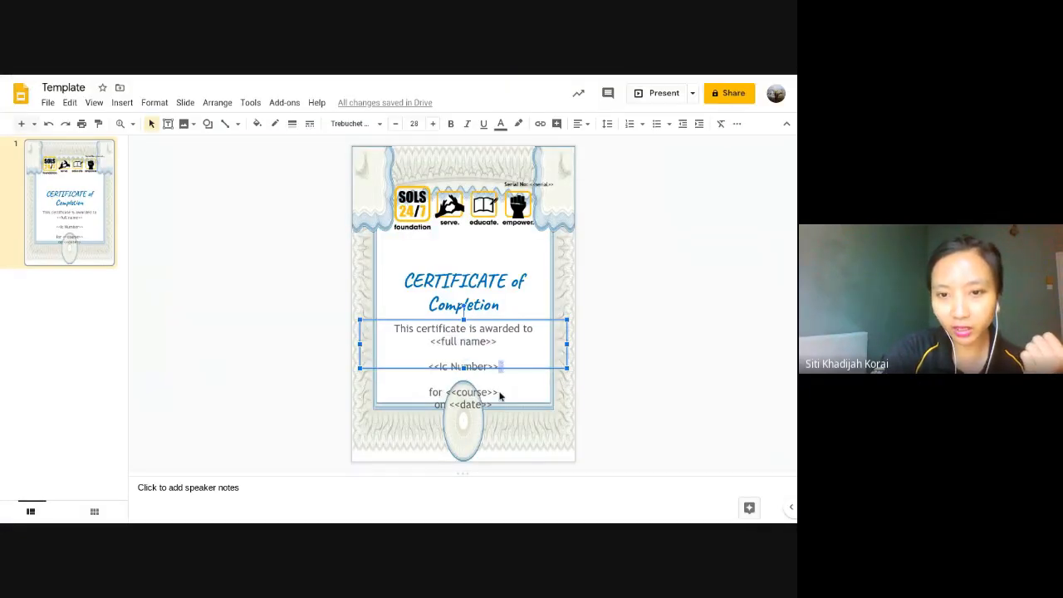
left_click(374, 83)
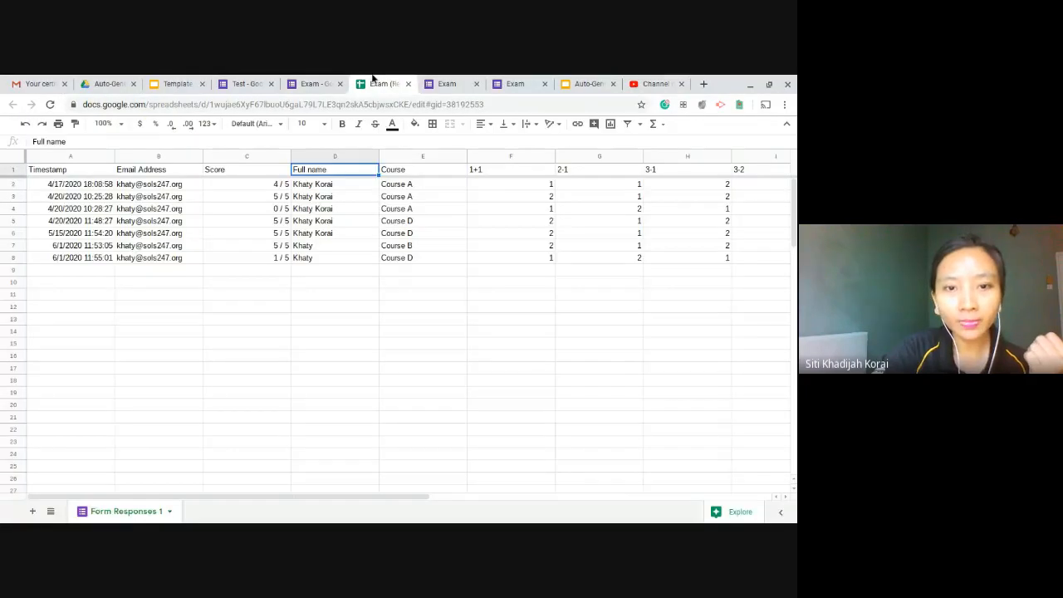
left_click(314, 84)
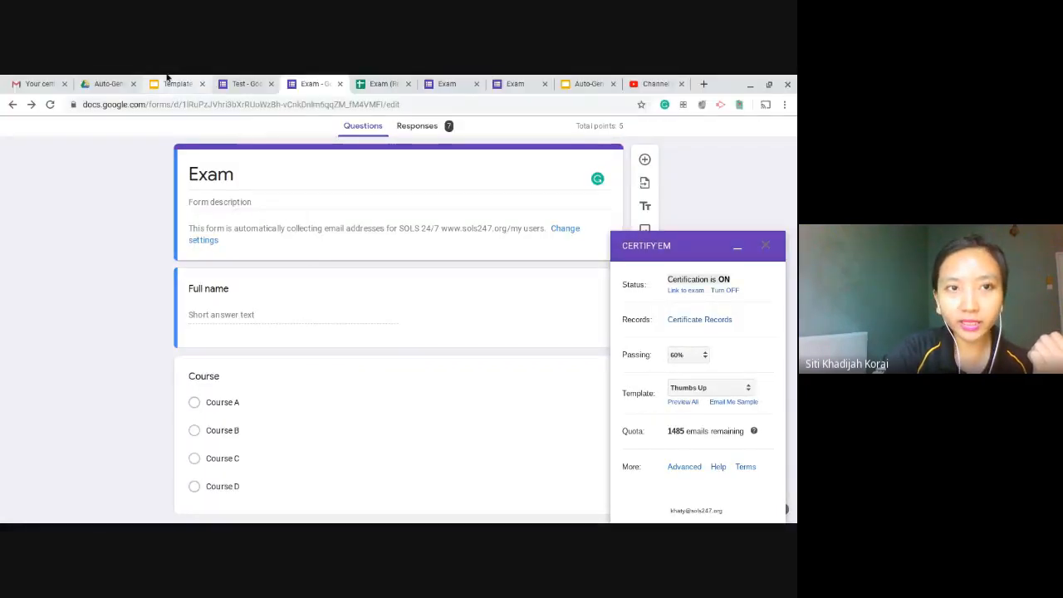
left_click(176, 83)
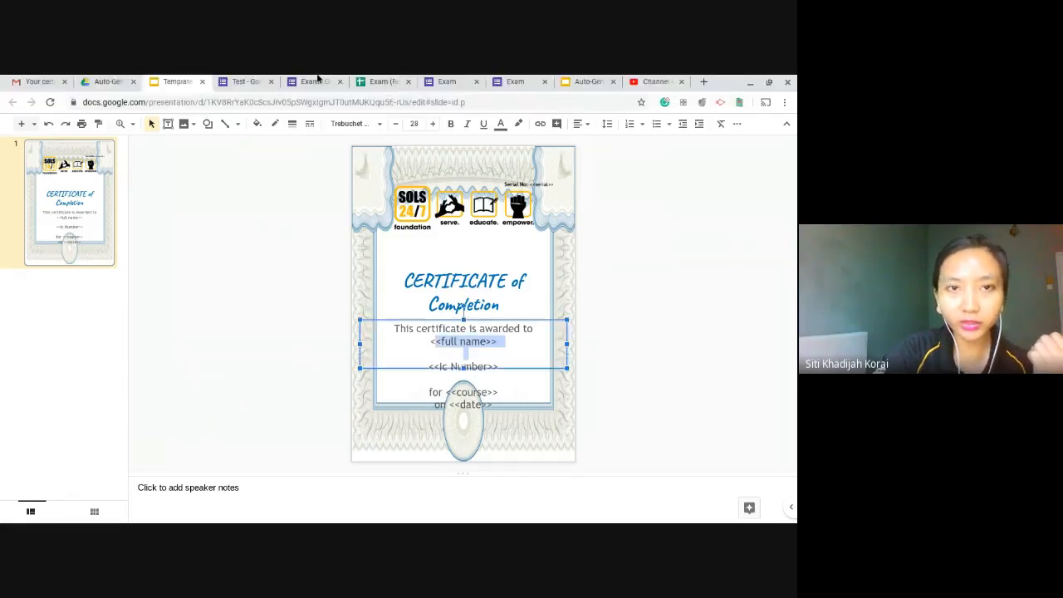
Try turning off Point values under what respondents can see in the Exam form's quiz settings, and discard the change
left_click(310, 83)
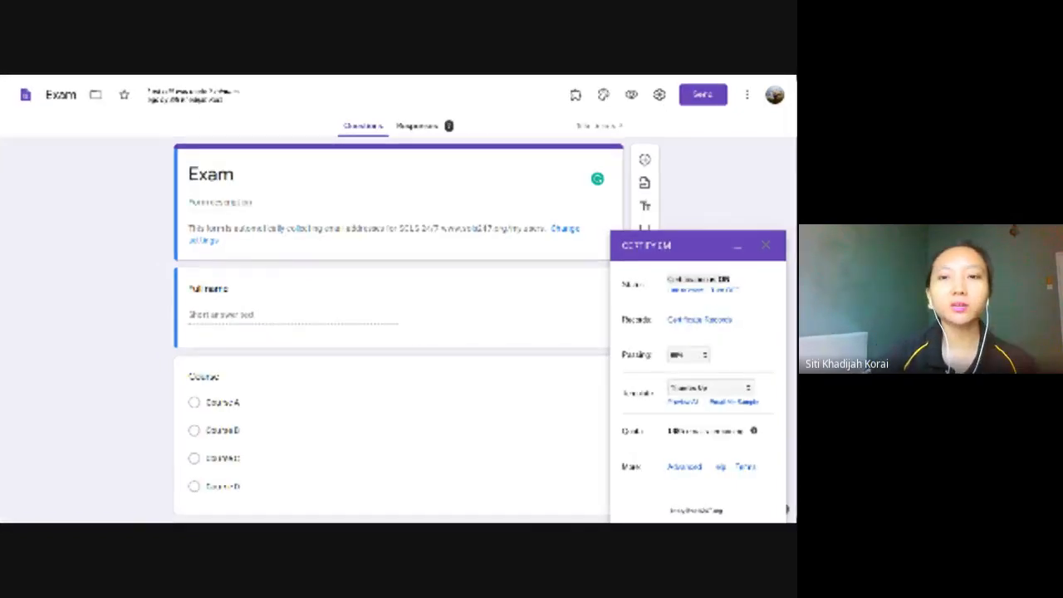
left_click(660, 95)
left_click(529, 157)
scroll(451, 392, "down", 2)
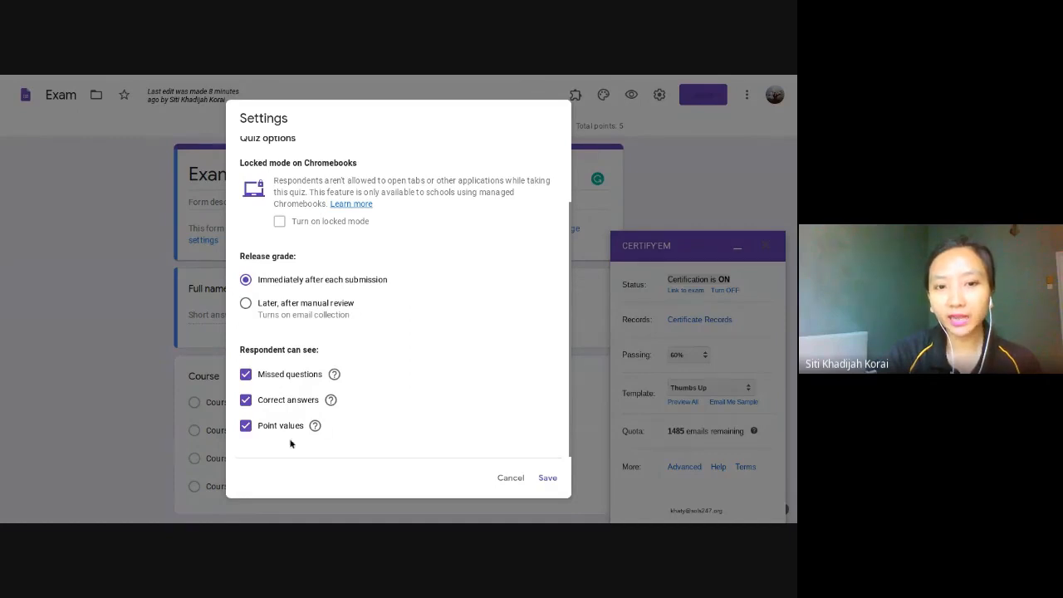
left_click(247, 432)
left_click(247, 431)
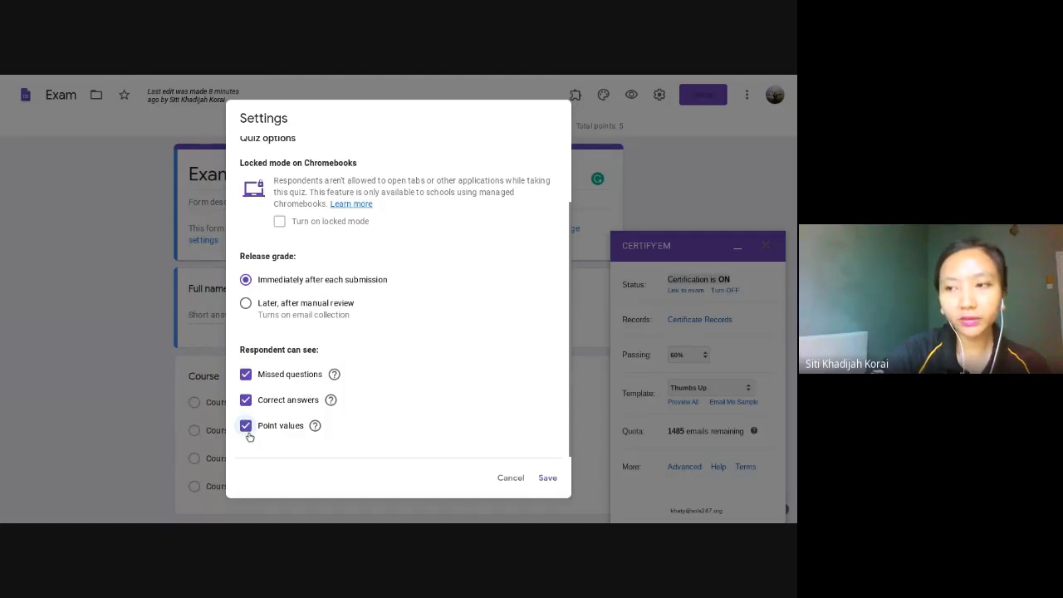
left_click(247, 432)
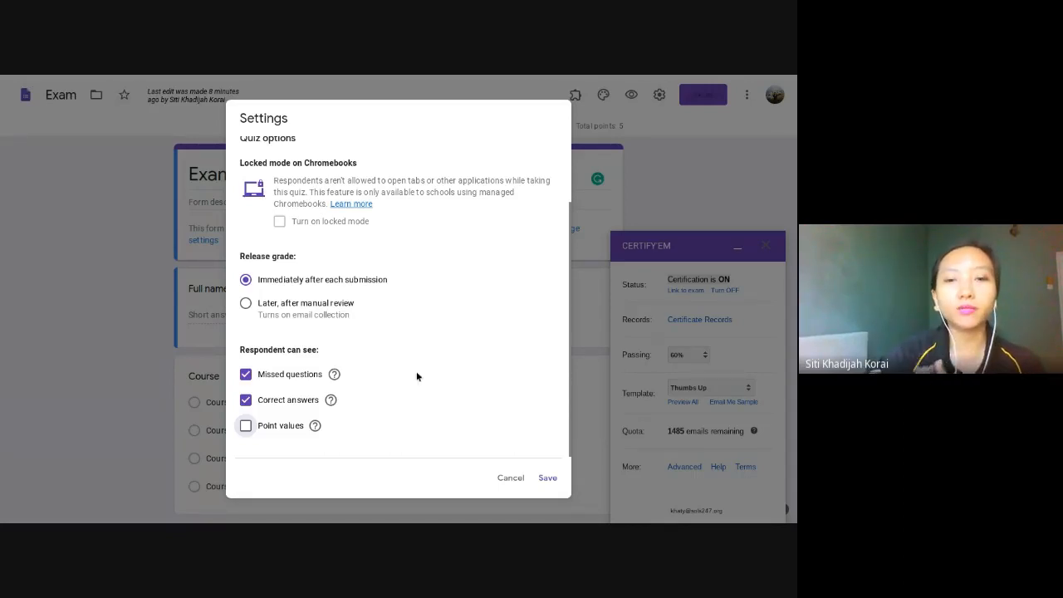
scroll(396, 365, "up", 2)
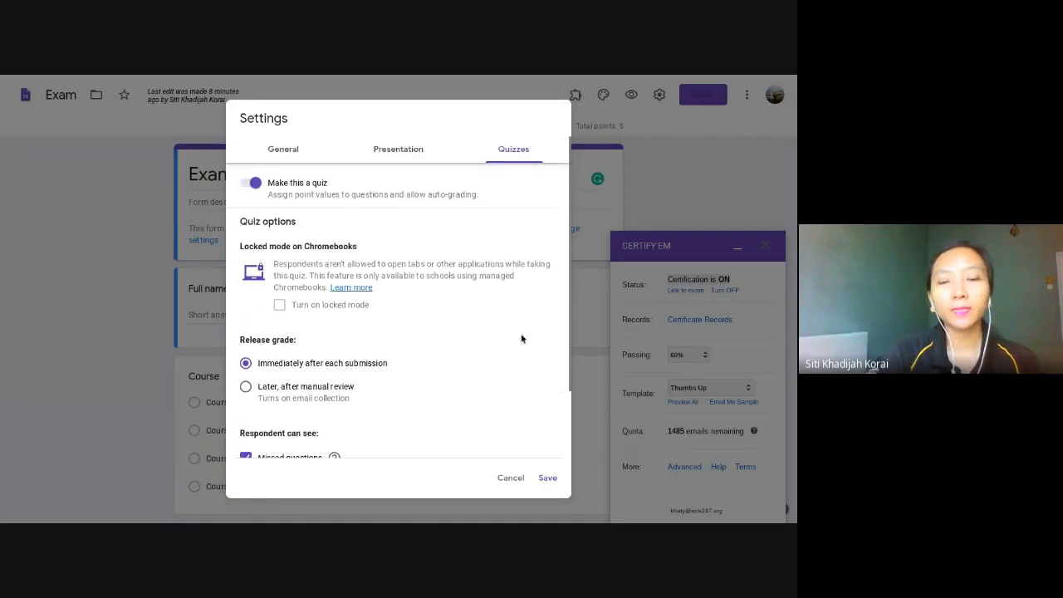
left_click(507, 480)
Reopen the quiz settings, switch Point values off and back on for demonstration, and close them without saving
left_click(659, 95)
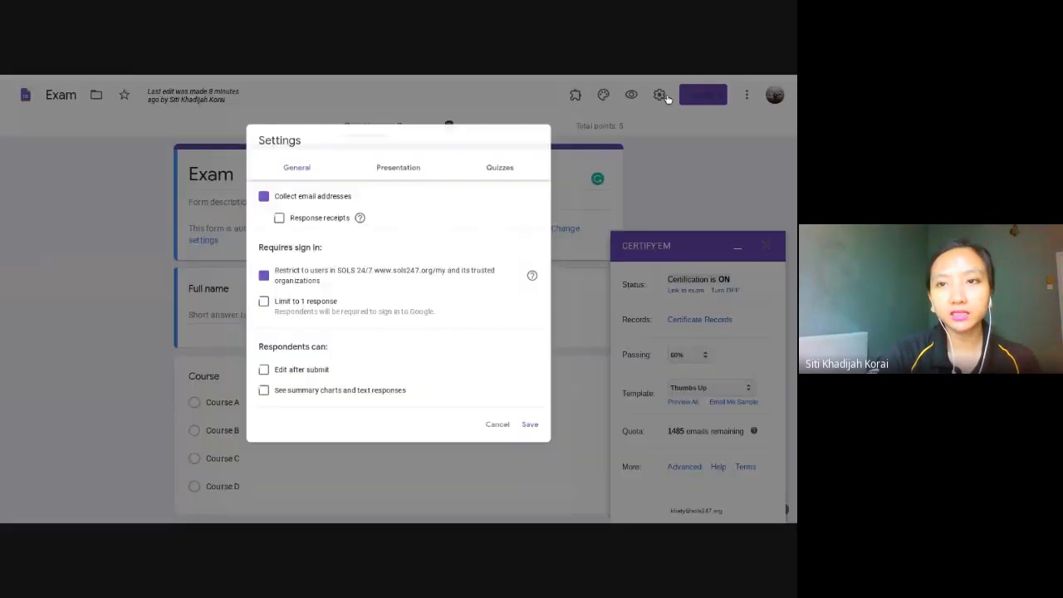
left_click(514, 151)
scroll(408, 410, "down", 5)
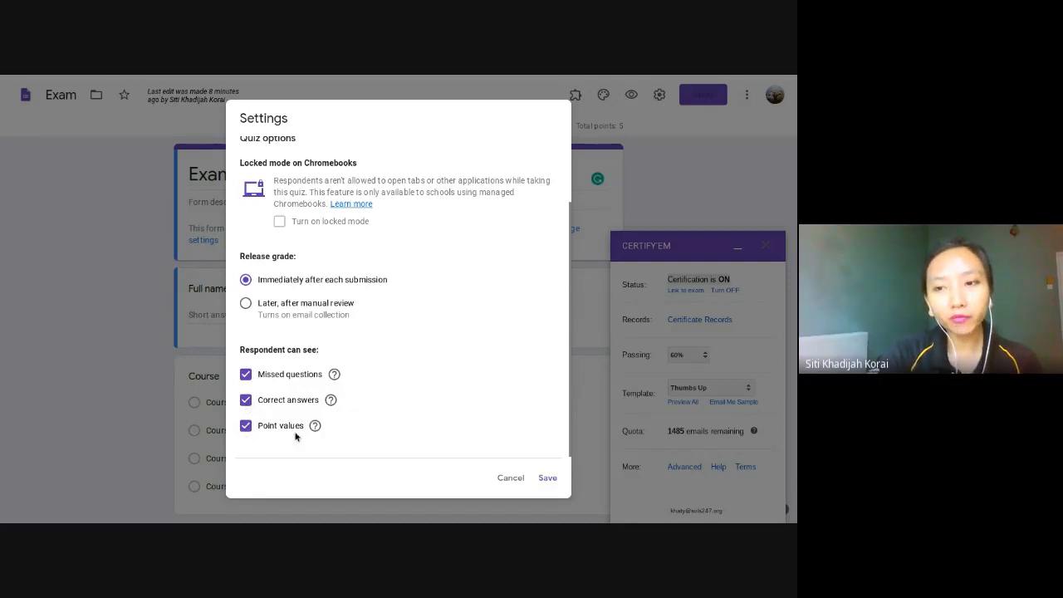
left_click(246, 427)
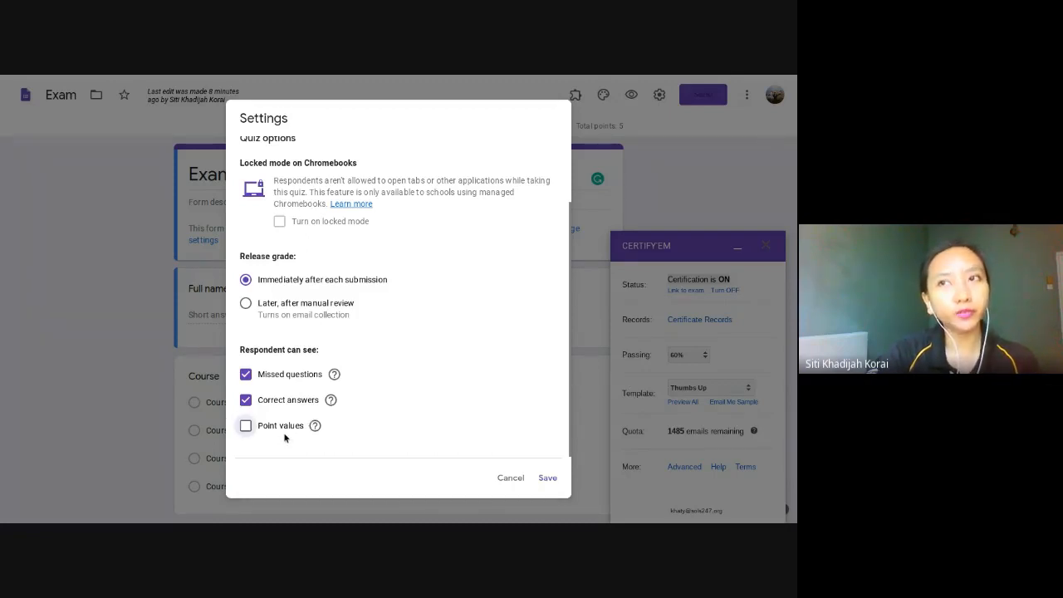
left_click(247, 427)
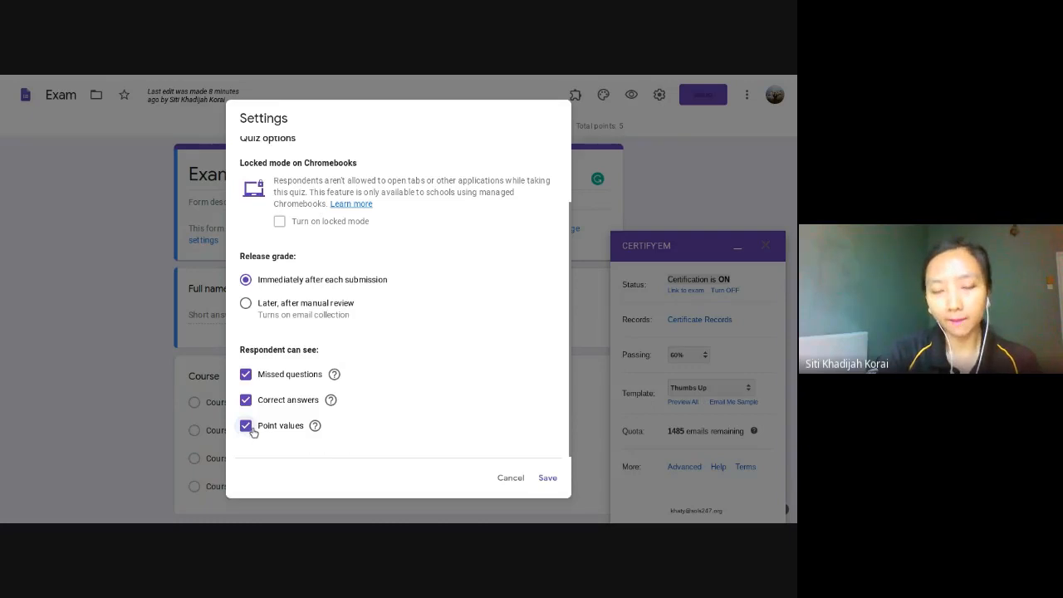
left_click(511, 478)
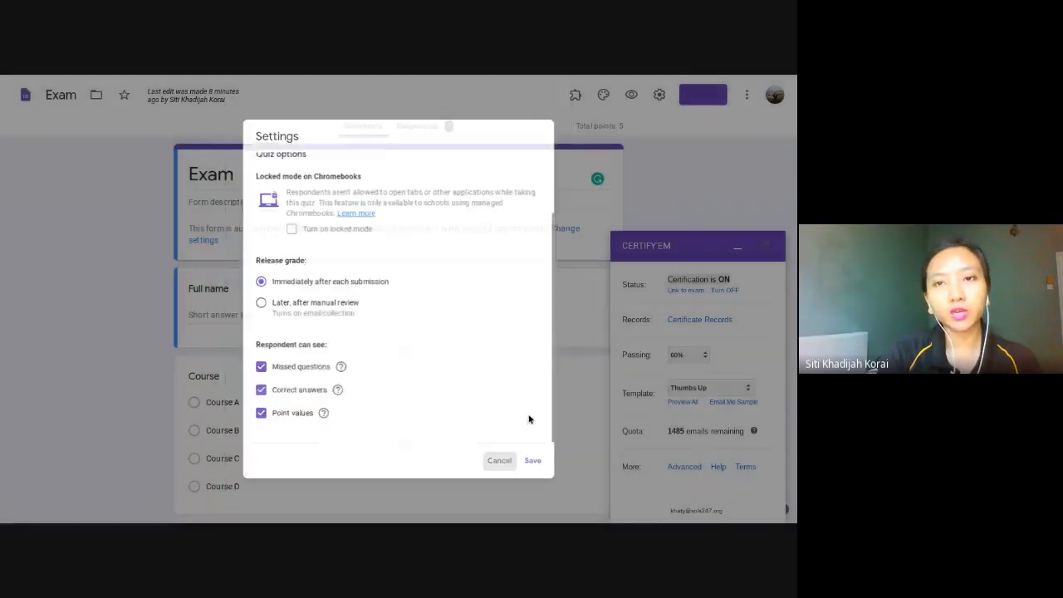
In the live Exam form, enter the respondent's full name and choose Course A
left_click(450, 80)
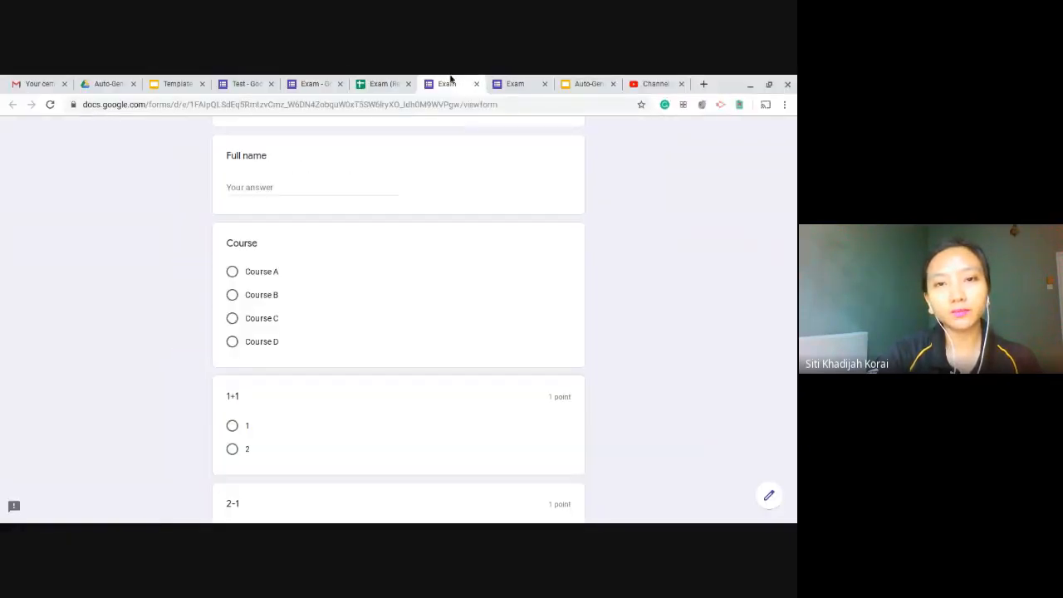
scroll(304, 194, "up", 2)
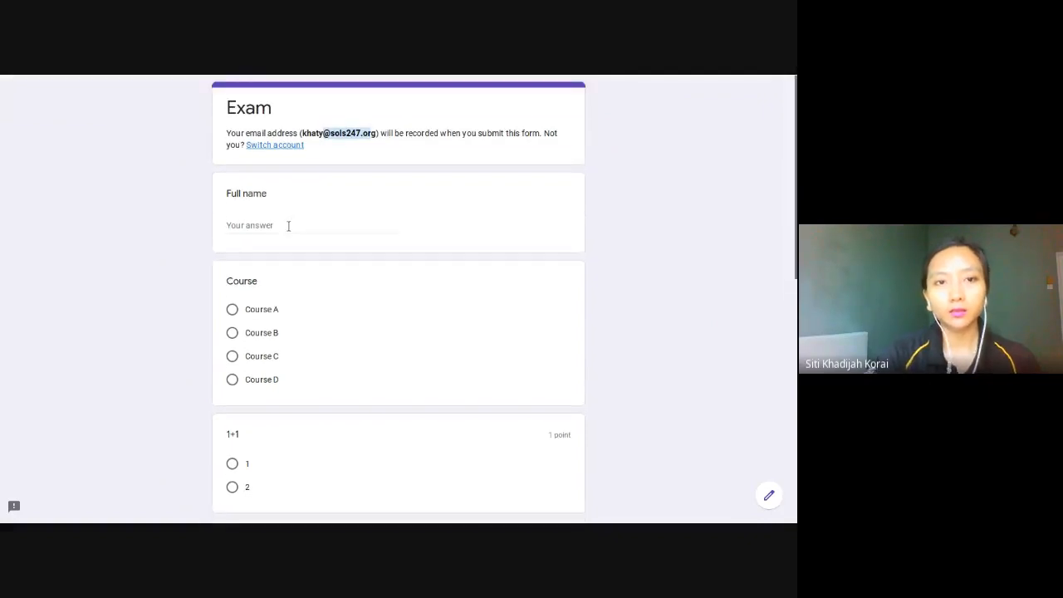
left_click(288, 225)
type("KHaty")
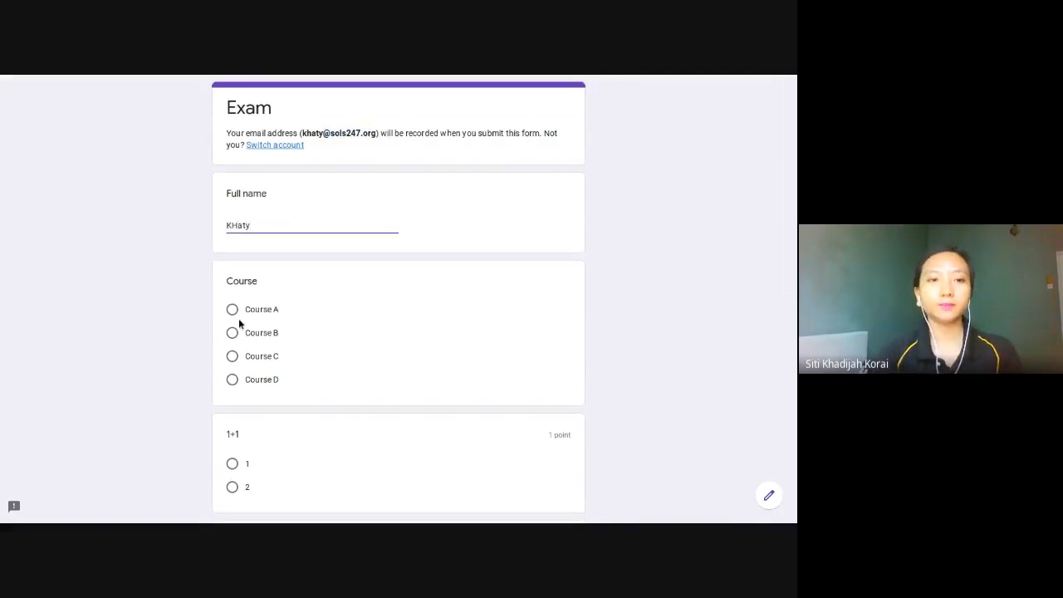
left_click(232, 309)
Answer 2 for the questions 1+1, 2-1, 3-1 and 3-2, choose False for 1+1=2, and submit the exam
scroll(231, 463, "down", 2)
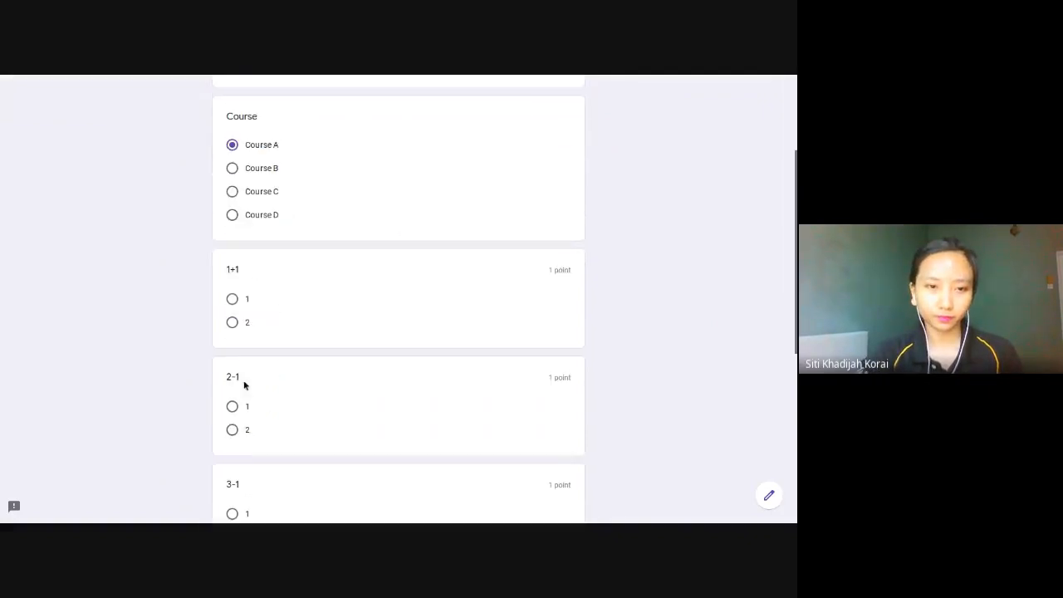
left_click(232, 322)
left_click(232, 429)
scroll(230, 437, "down", 2)
left_click(232, 422)
scroll(233, 425, "down", 1)
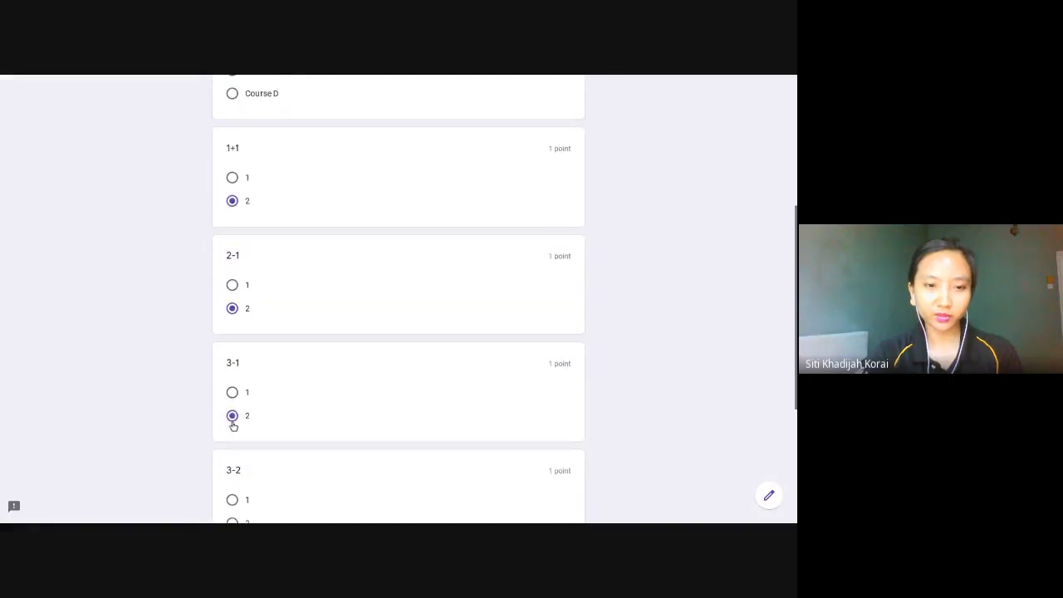
scroll(233, 428, "down", 2)
left_click(232, 353)
left_click_drag(231, 441, 235, 469)
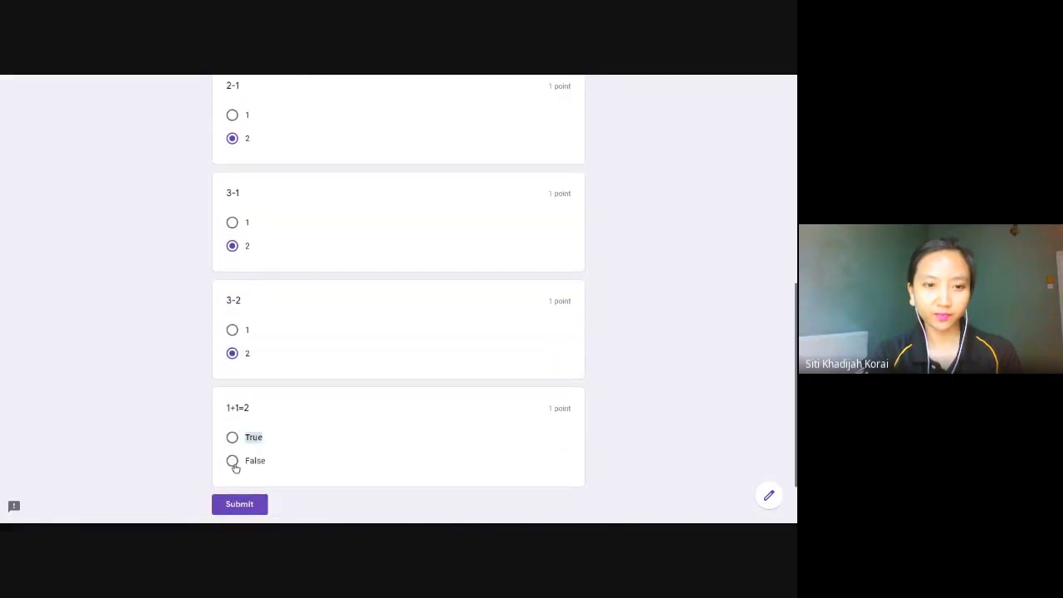
left_click(234, 462)
left_click(245, 501)
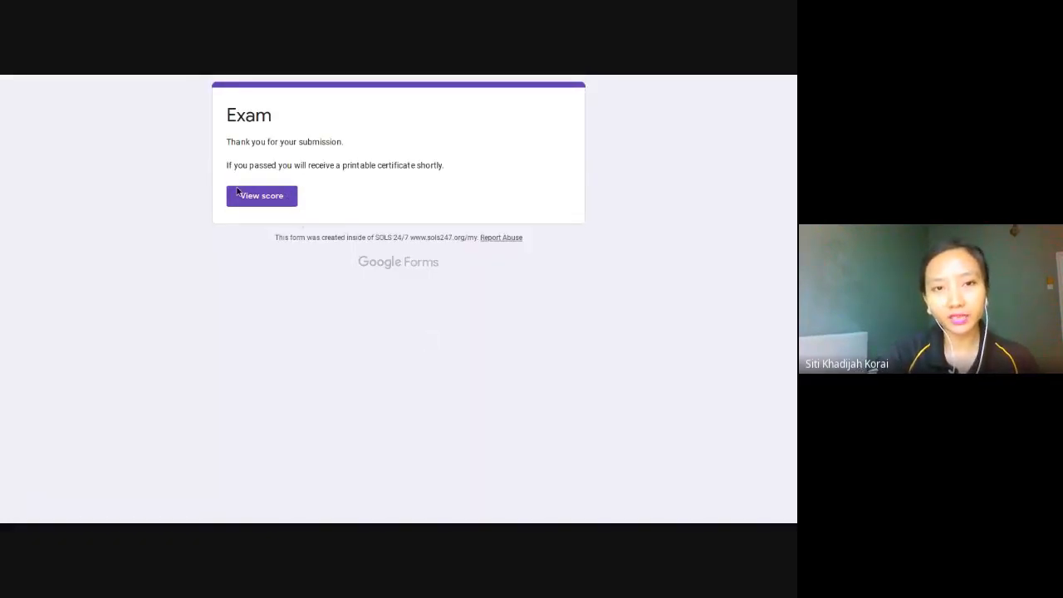
Demonstrate the Point values option in the Exam form's quiz settings without saving, and return to the submitted exam's confirmation page
mouse_move(391, 78)
left_click(308, 80)
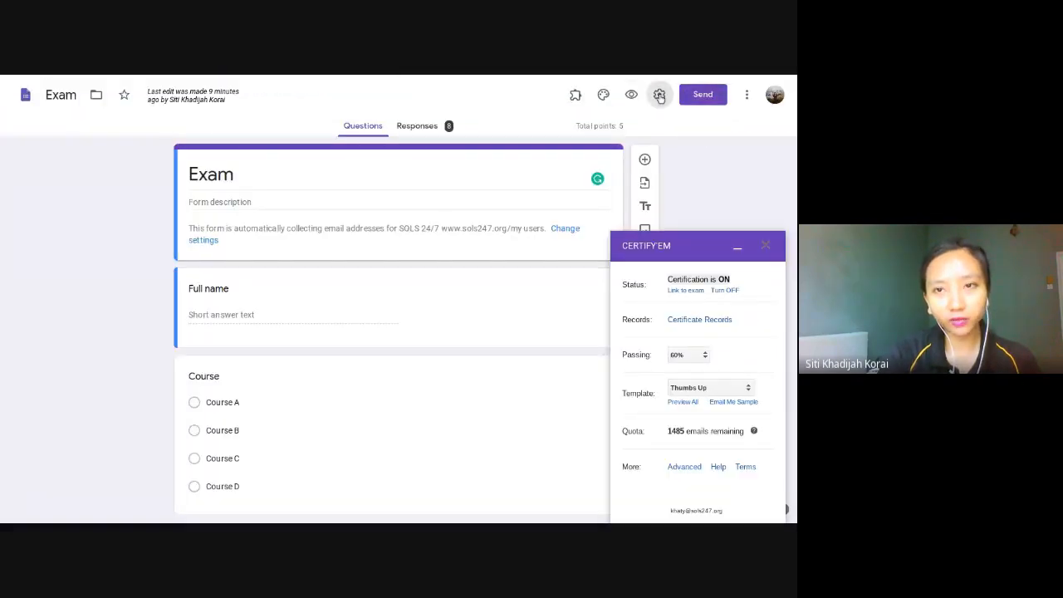
left_click(660, 94)
left_click(531, 155)
scroll(280, 423, "down", 2)
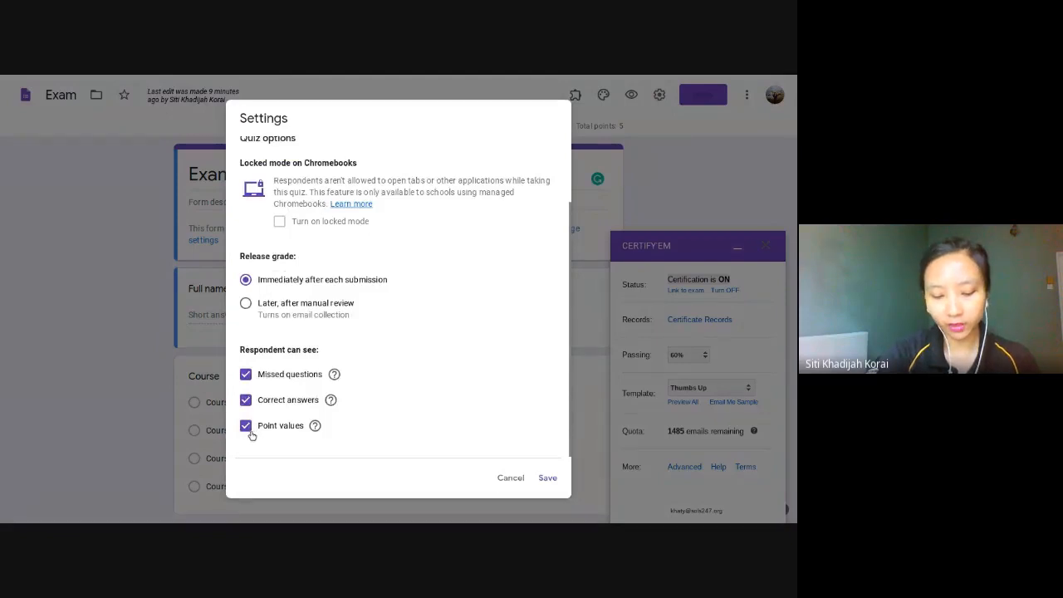
left_click(247, 427)
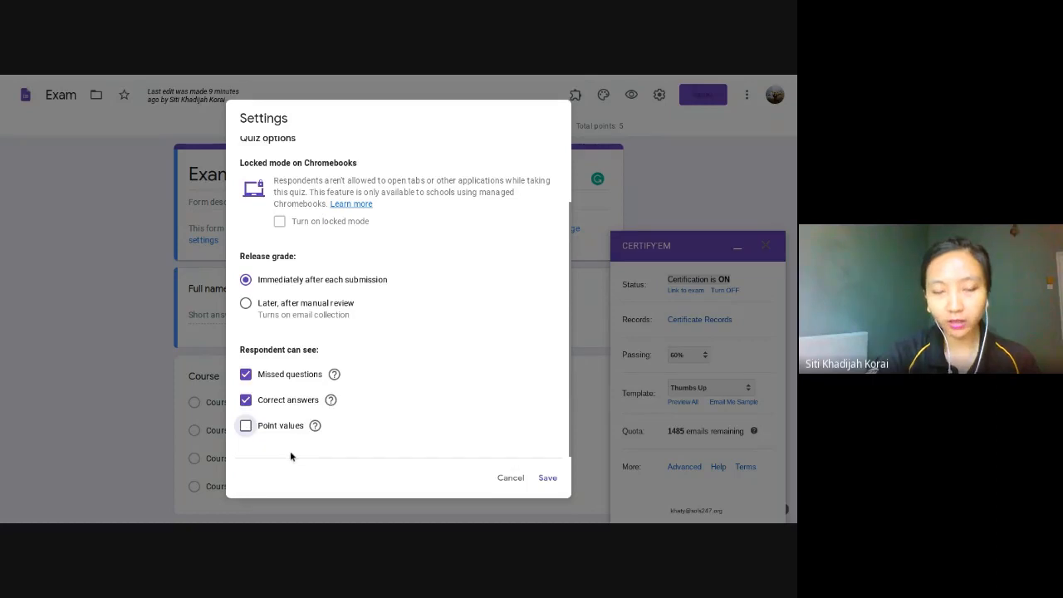
left_click(246, 427)
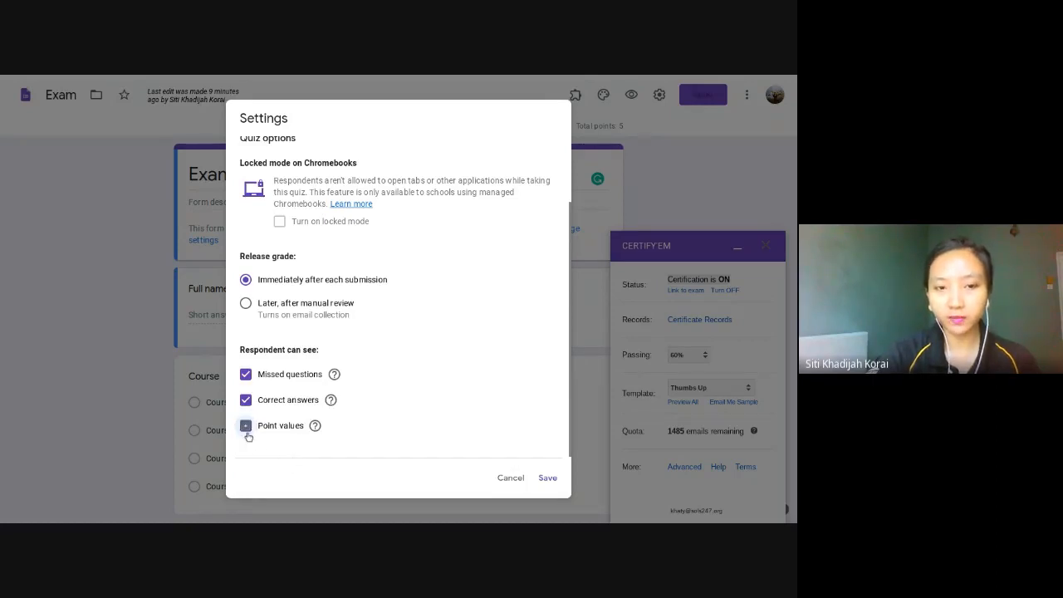
left_click(510, 478)
left_click(457, 82)
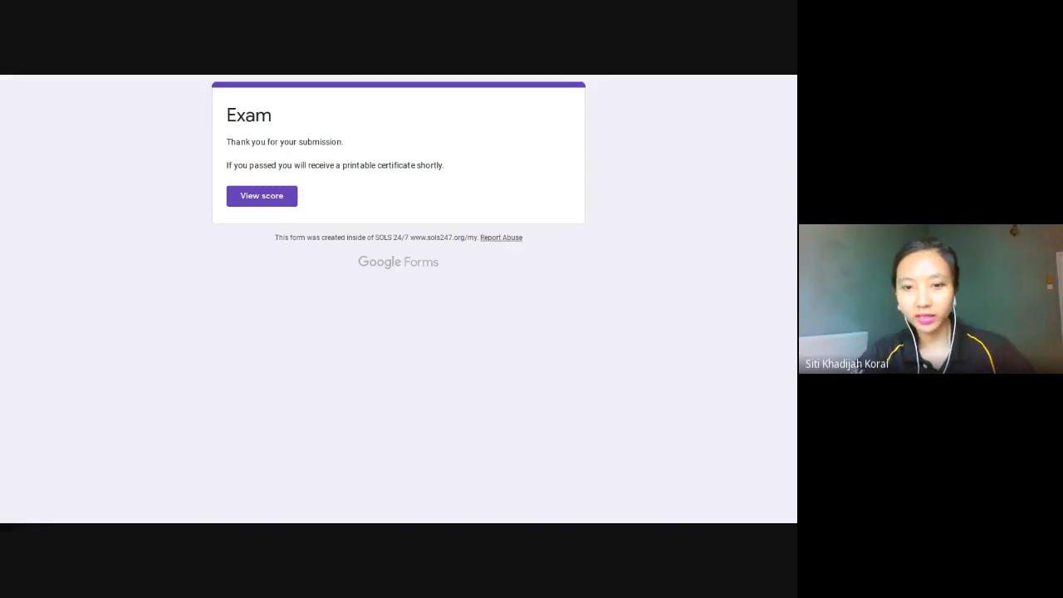
mouse_move(424, 78)
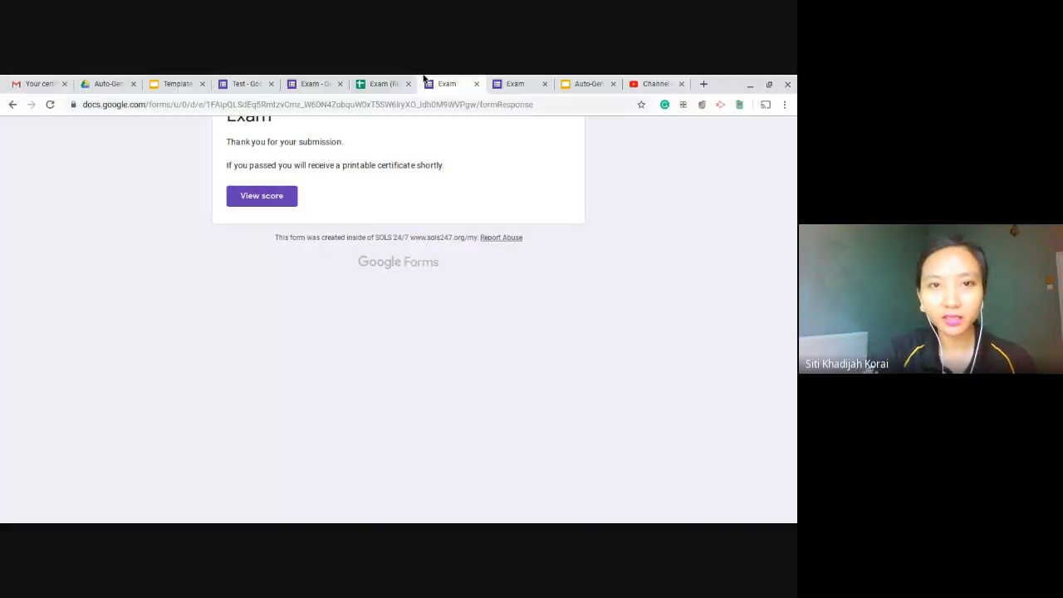
In the Exam form's quiz settings, turn off Missed questions, Correct answers and Point values for respondents, and save
left_click(309, 81)
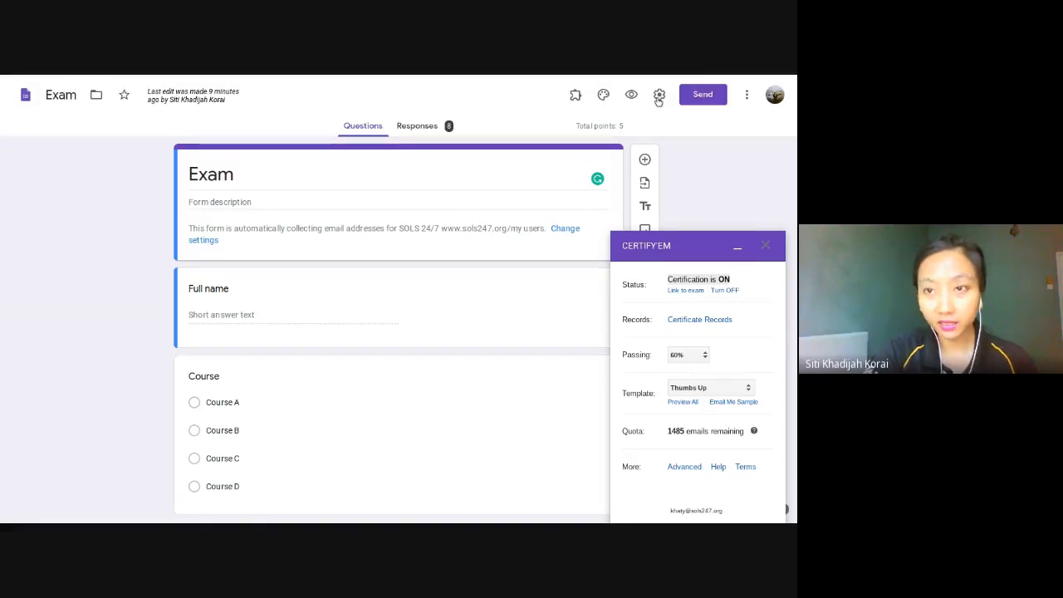
left_click(659, 98)
left_click(549, 154)
scroll(363, 403, "down", 5)
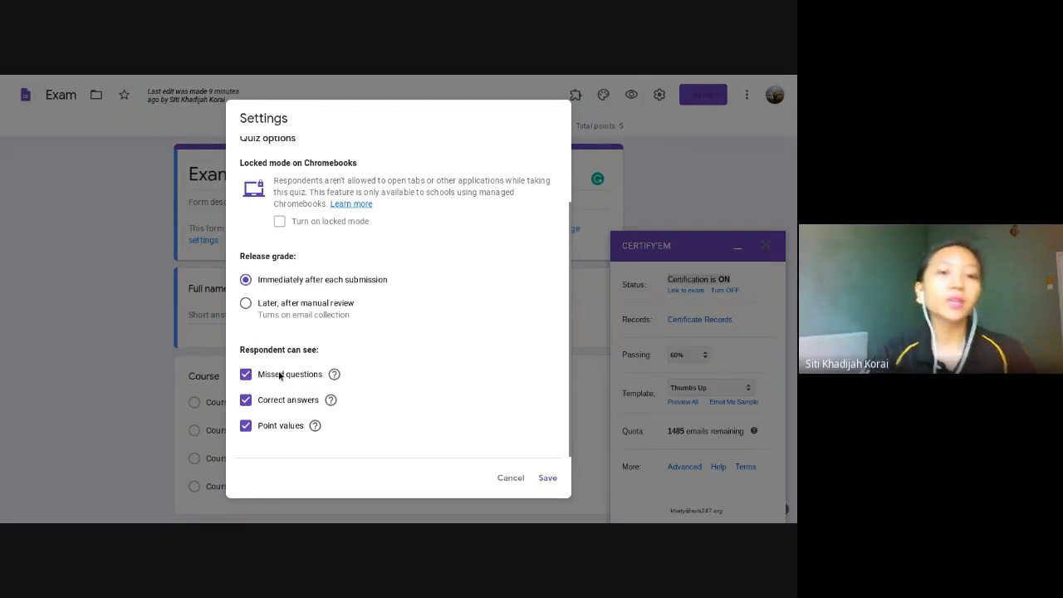
left_click(243, 374)
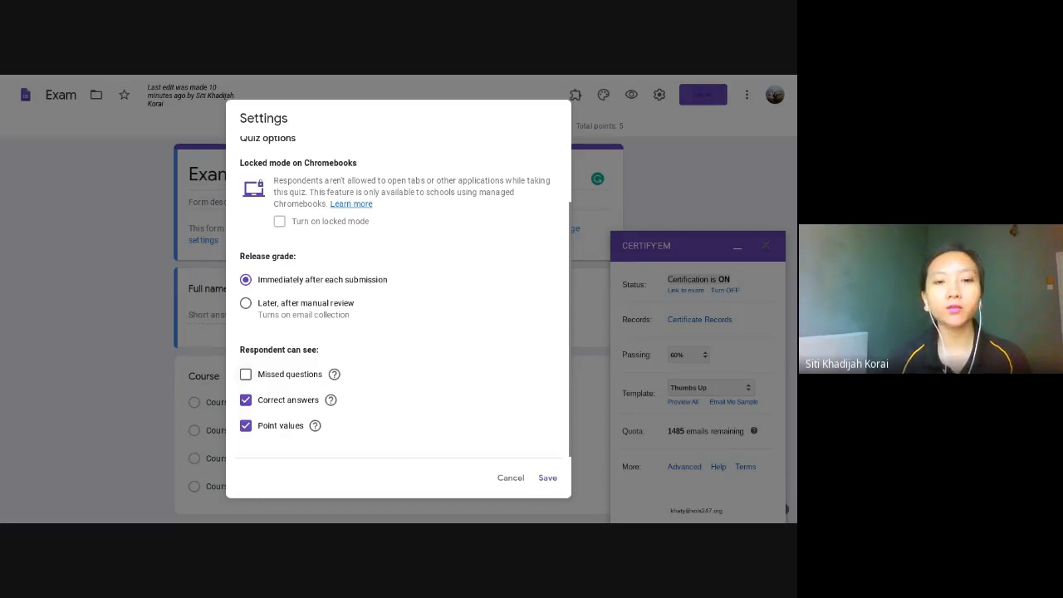
left_click(239, 402)
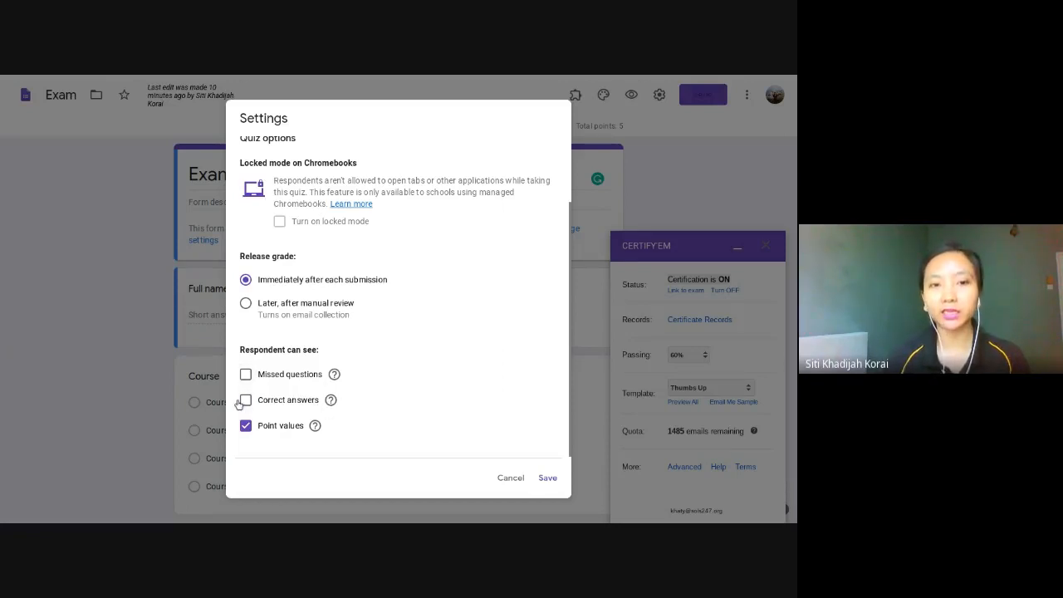
left_click(246, 400)
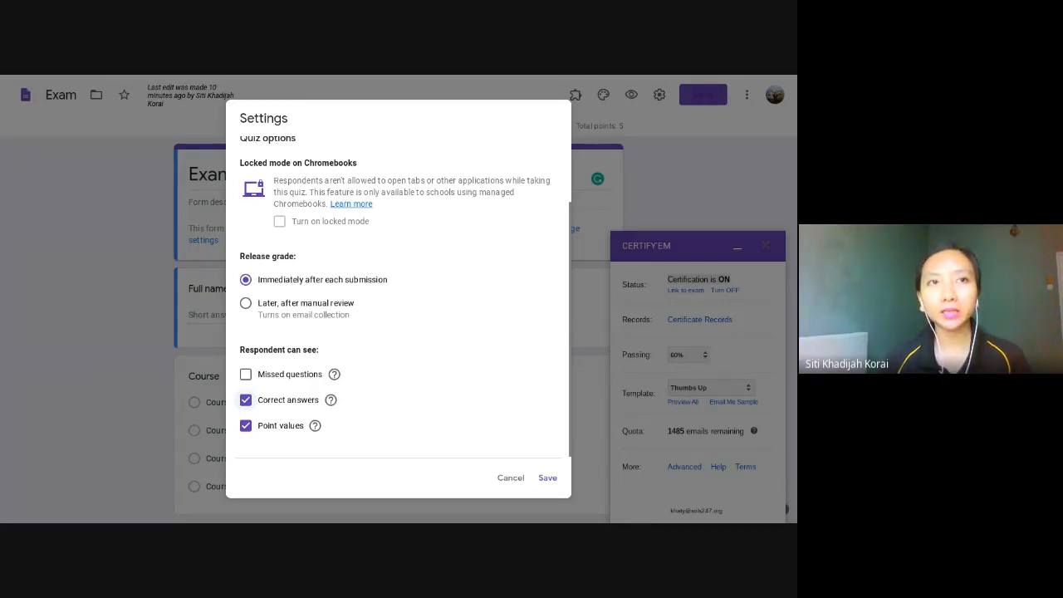
left_click(245, 399)
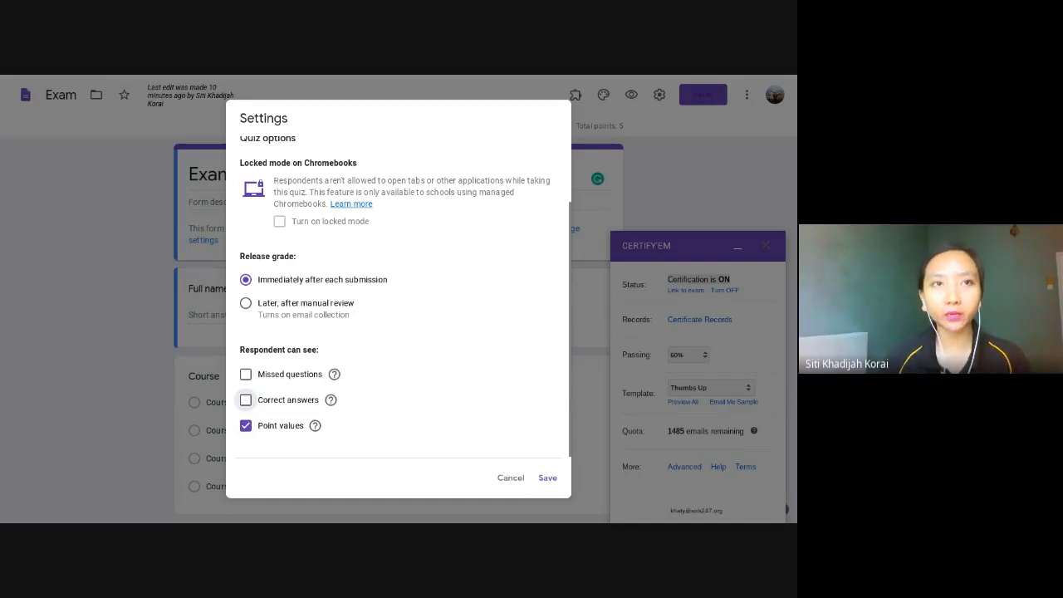
left_click(260, 431)
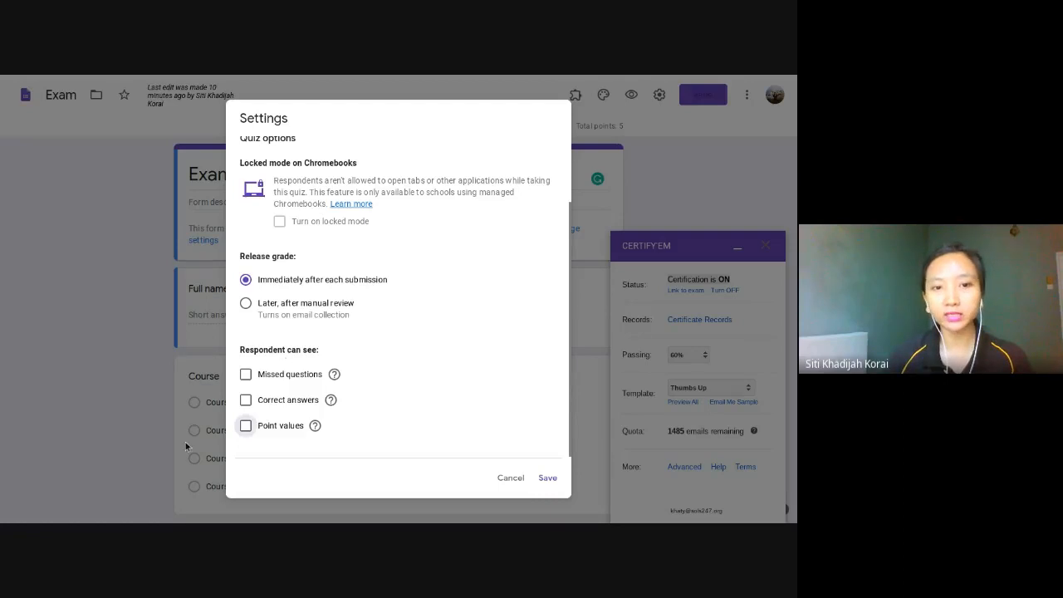
left_click(549, 479)
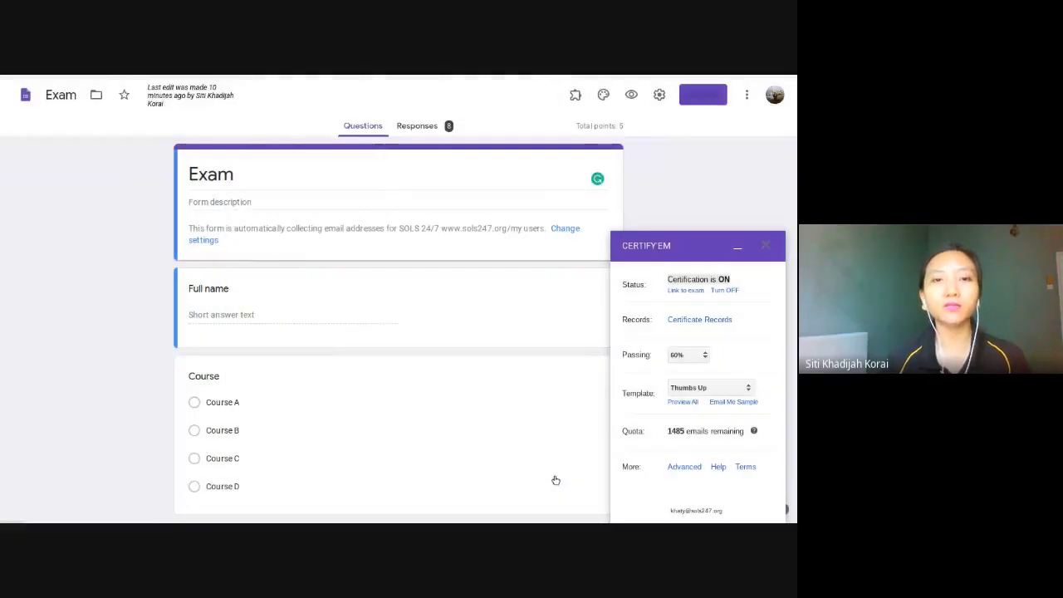
Open the live Exam form, enter the respondent's full name and choose Course A
left_click(631, 94)
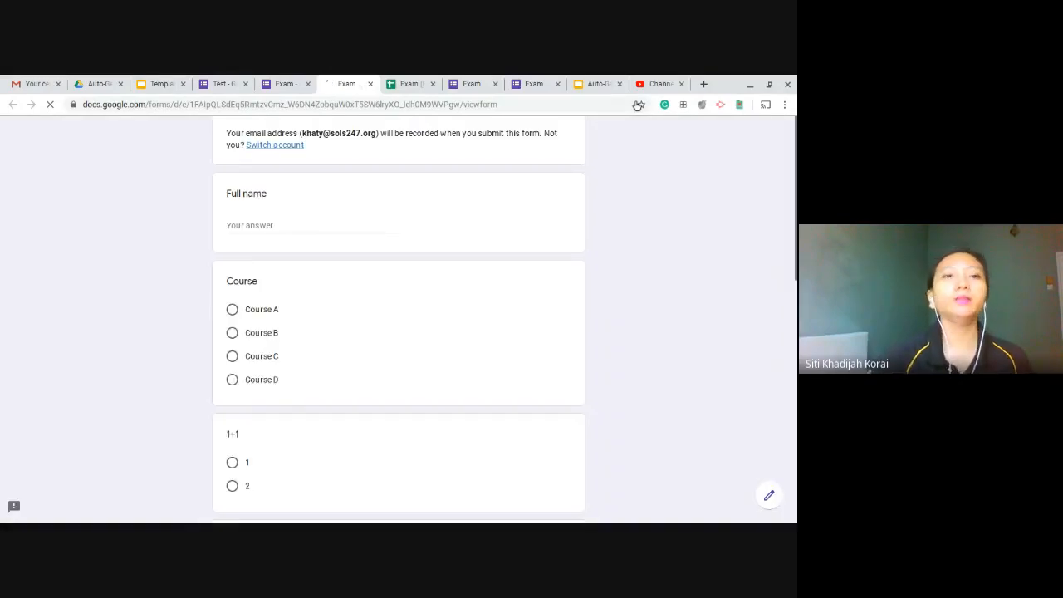
left_click(324, 228)
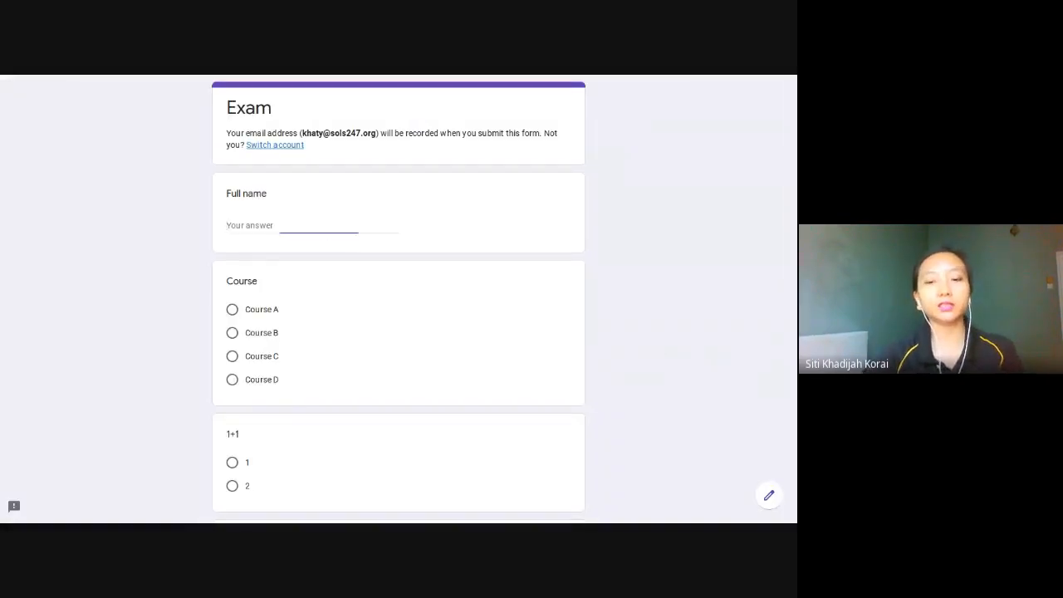
type("Khaty")
left_click(234, 310)
Answer 1 for the questions 1+1, 2-1, 3-1 and 3-2, choose True for 1+1=2, and submit the exam
scroll(230, 385, "down", 3)
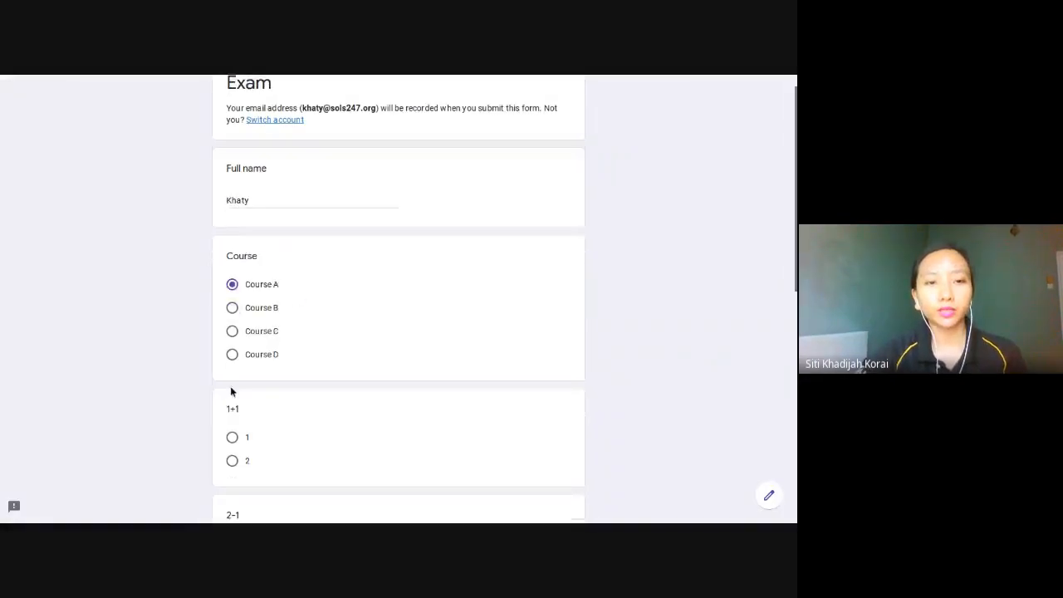
left_click(233, 337)
left_click(233, 443)
scroll(235, 446, "down", 3)
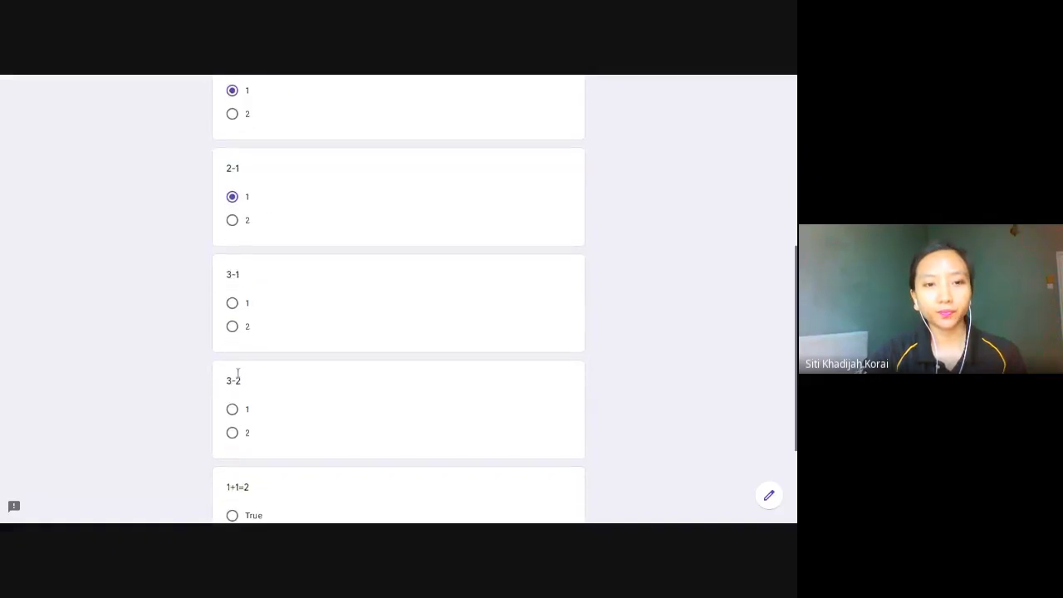
left_click(233, 303)
left_click(231, 409)
scroll(234, 390, "down", 3)
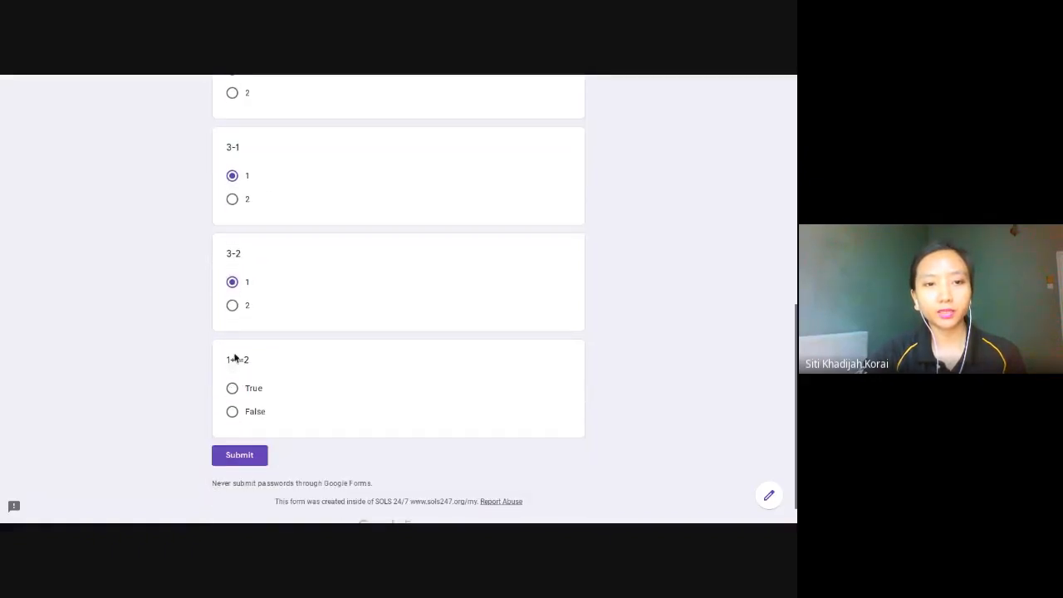
left_click(232, 388)
left_click(239, 454)
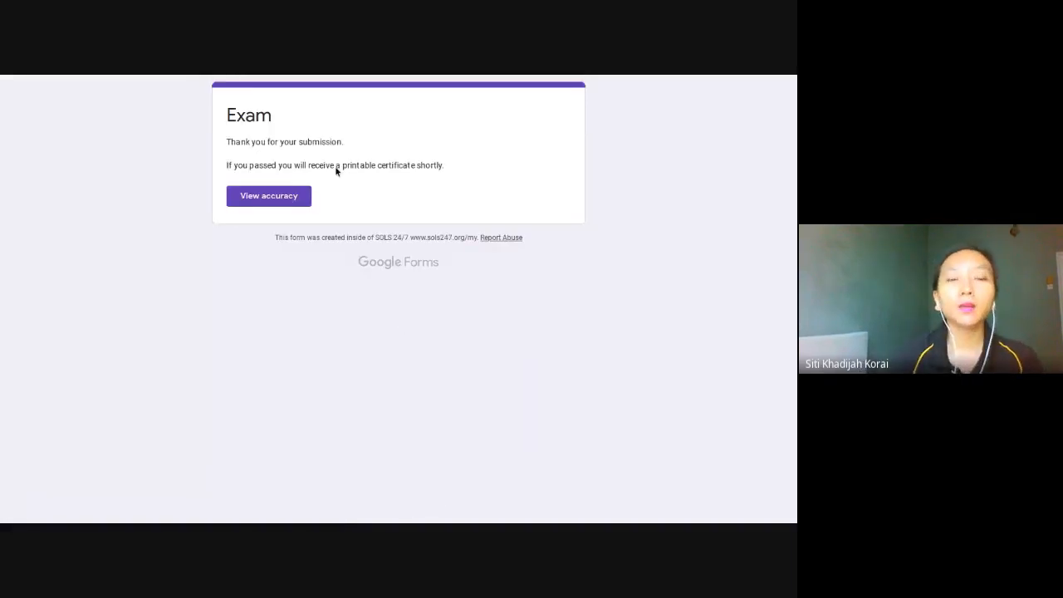
Compare the new confirmation page with the earlier submission's, and review the new submission's answers through View accuracy
mouse_move(376, 76)
left_click(471, 79)
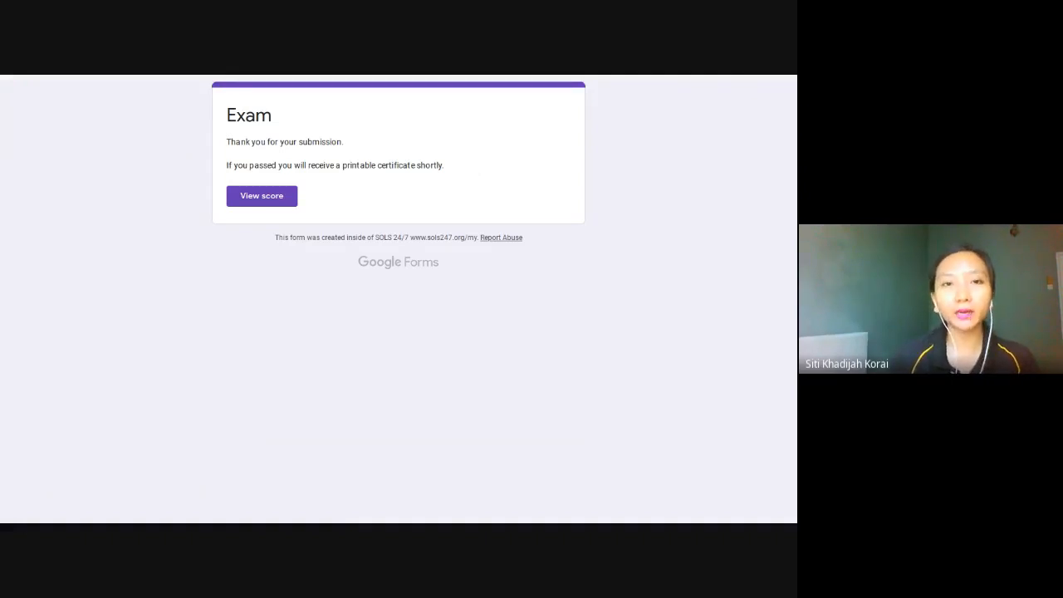
left_click(353, 79)
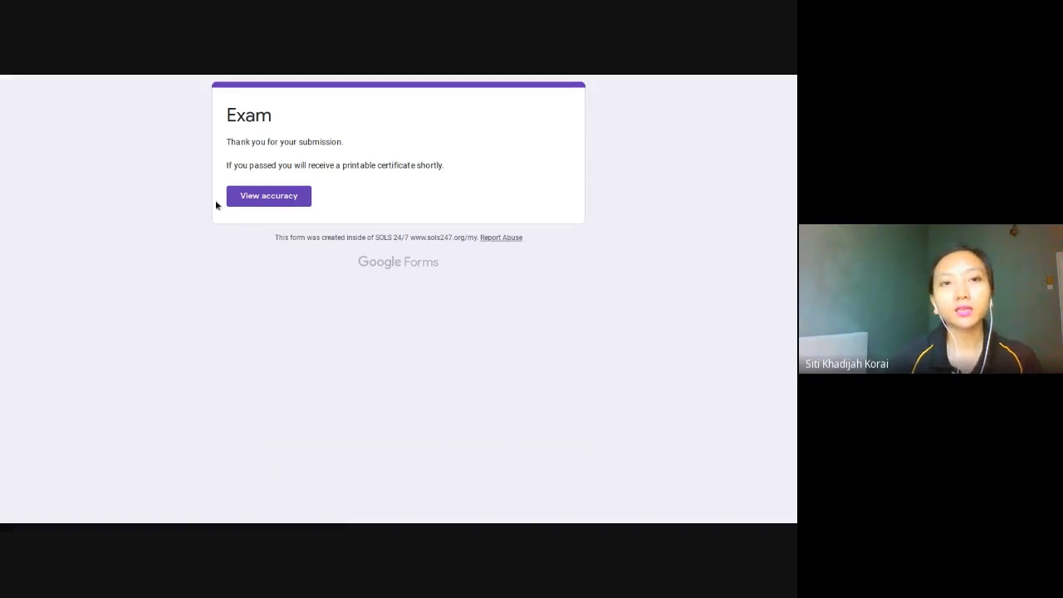
left_click(241, 199)
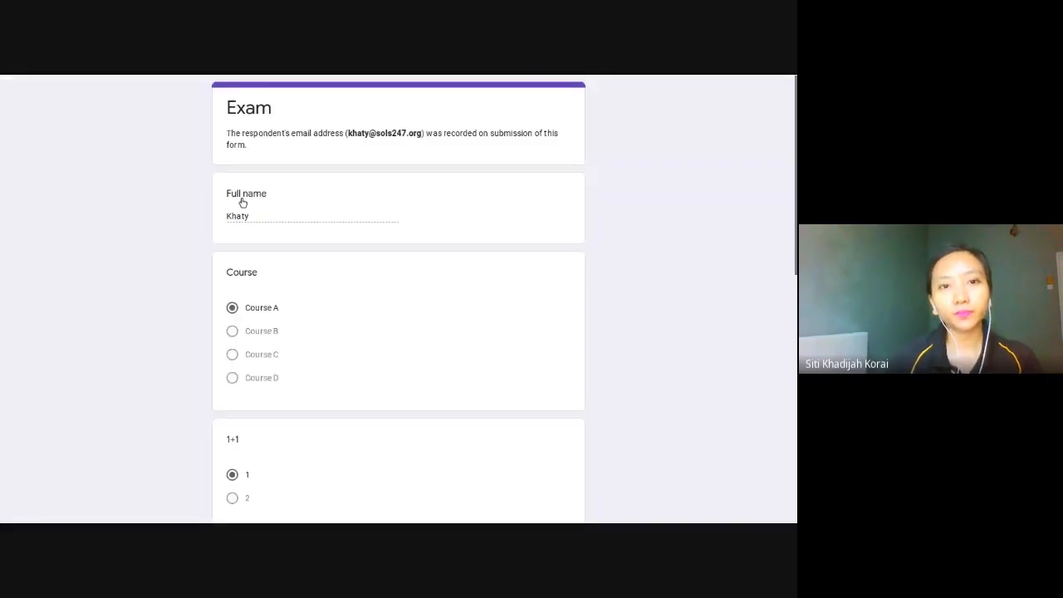
scroll(350, 302, "down", 5)
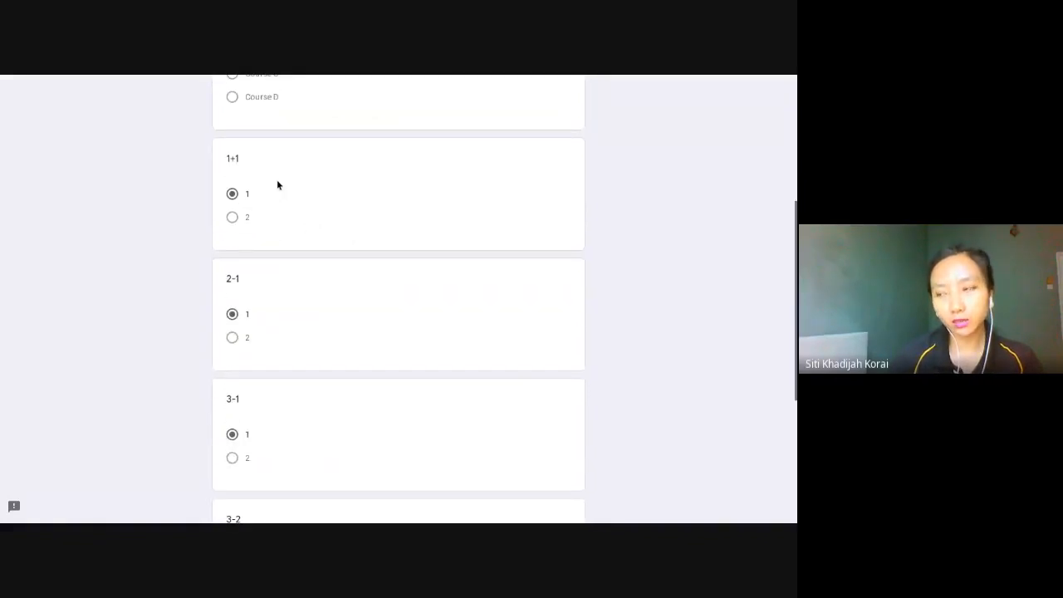
scroll(277, 182, "down", 2)
scroll(369, 263, "down", 4)
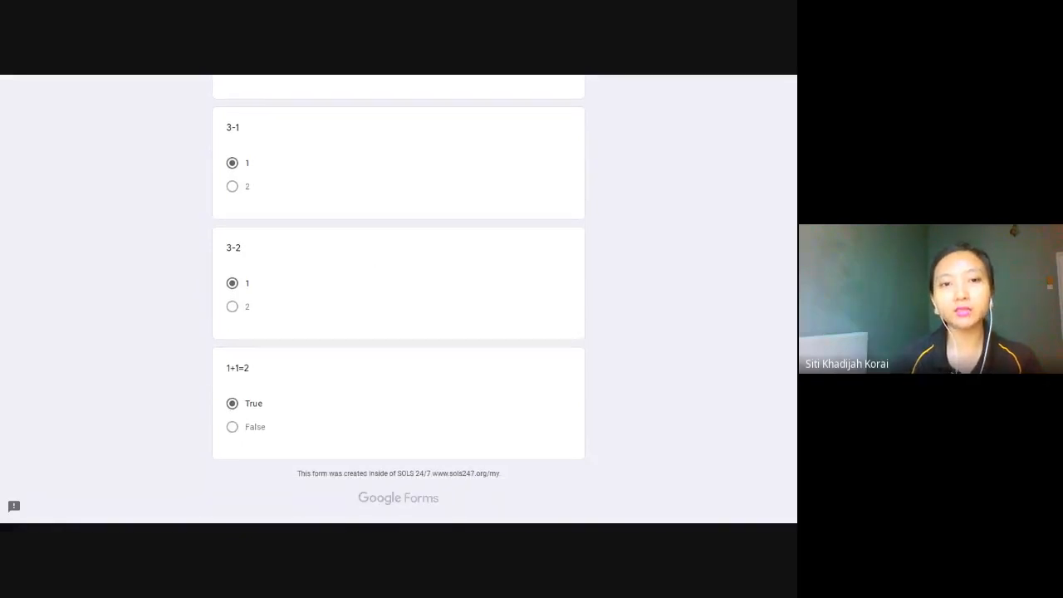
scroll(399, 299, "up", 10)
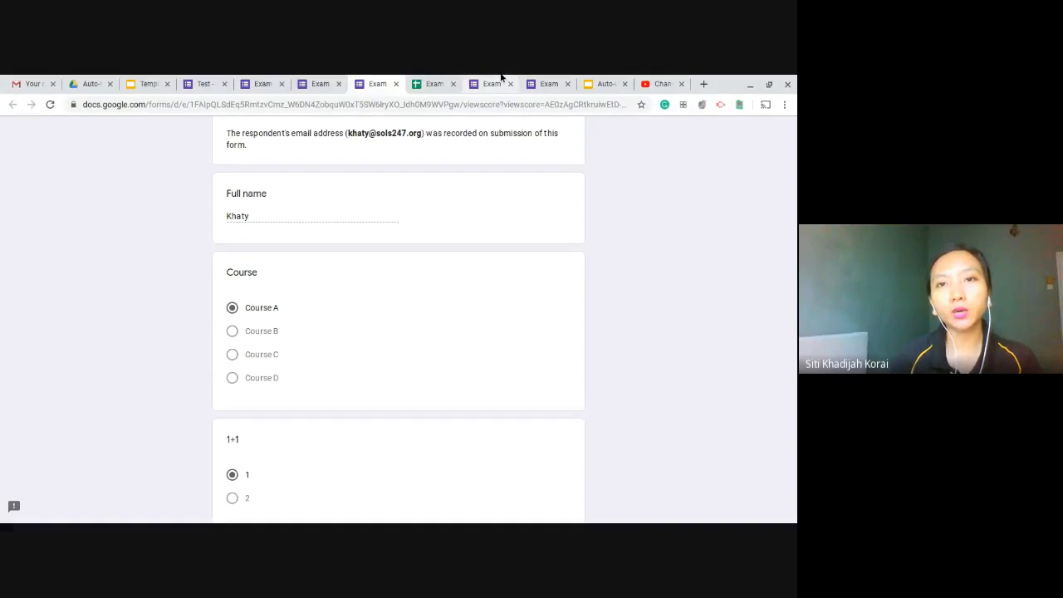
Open the earlier submission's score page, compare it with the accuracy page, and close the accuracy page
left_click(500, 83)
left_click(288, 205)
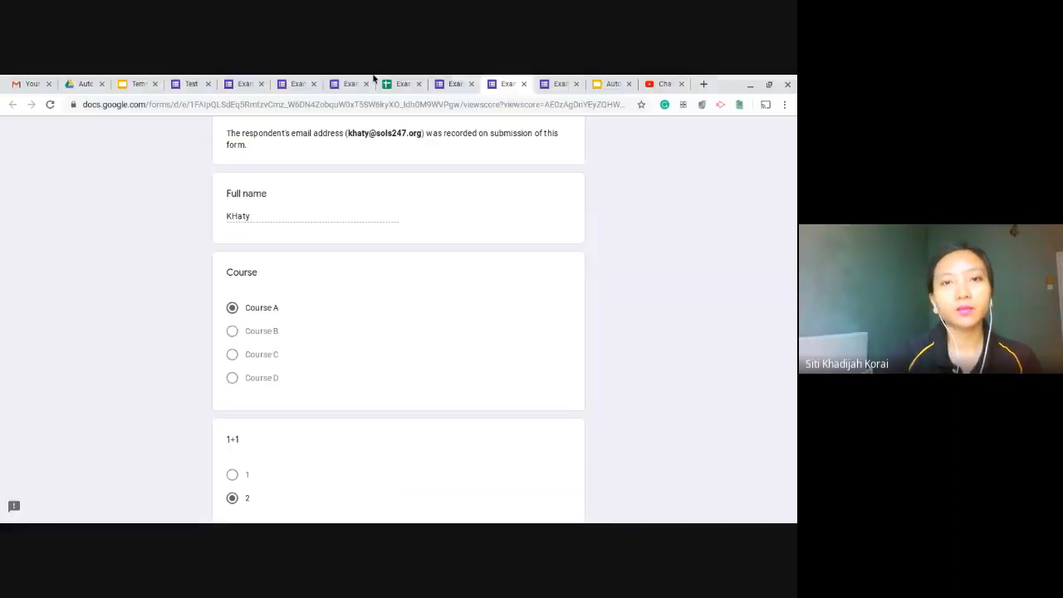
left_click(353, 85)
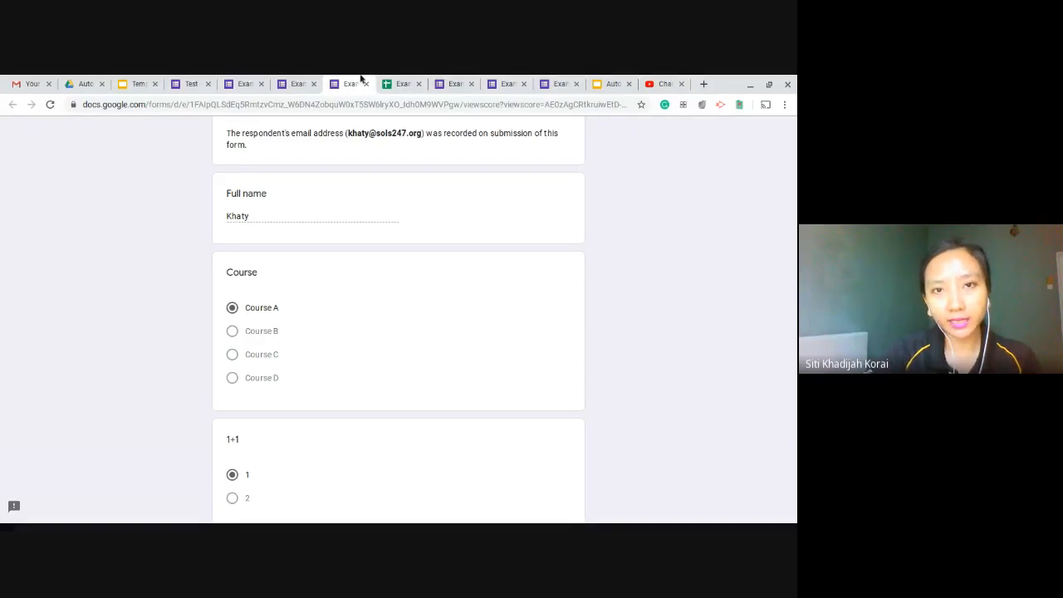
left_click(296, 84)
left_click(341, 84)
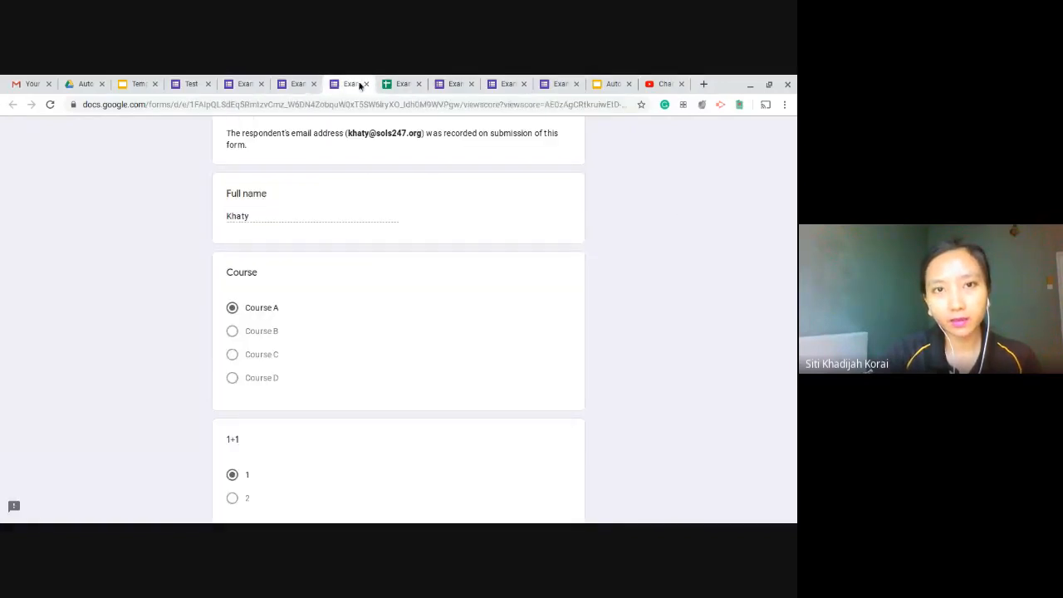
left_click(366, 84)
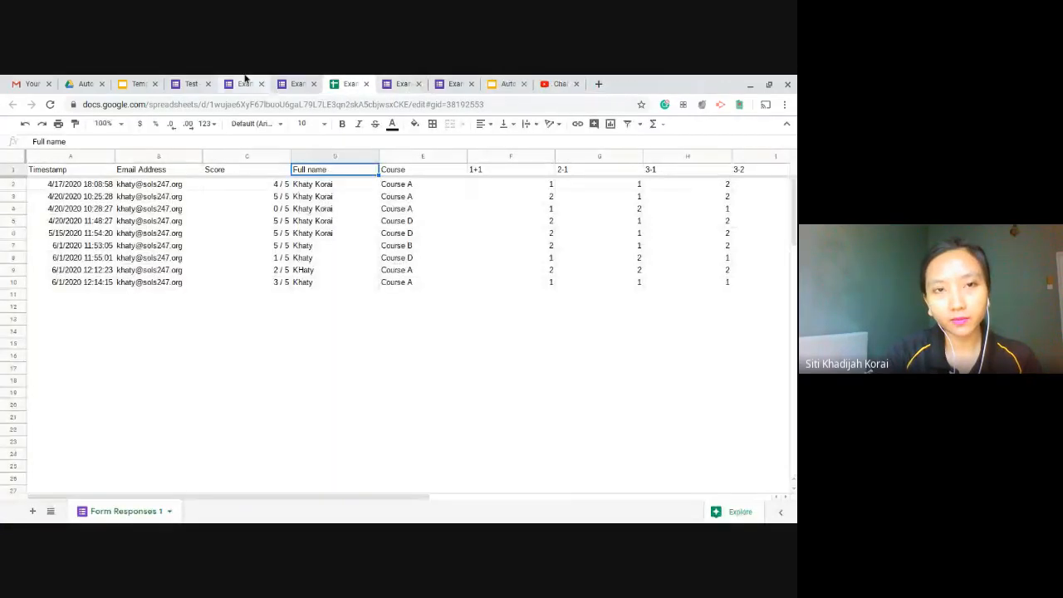
Turn Missed questions, Correct answers and Point values back on in the Exam form's quiz settings and save
left_click(405, 83)
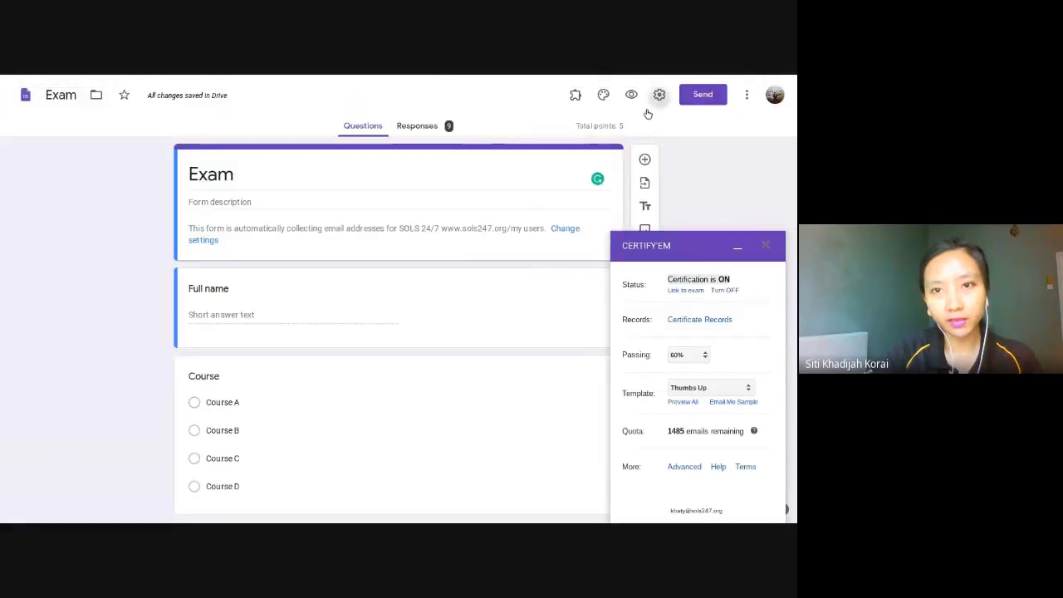
left_click(659, 95)
left_click(520, 150)
scroll(249, 374, "down", 3)
left_click(247, 375)
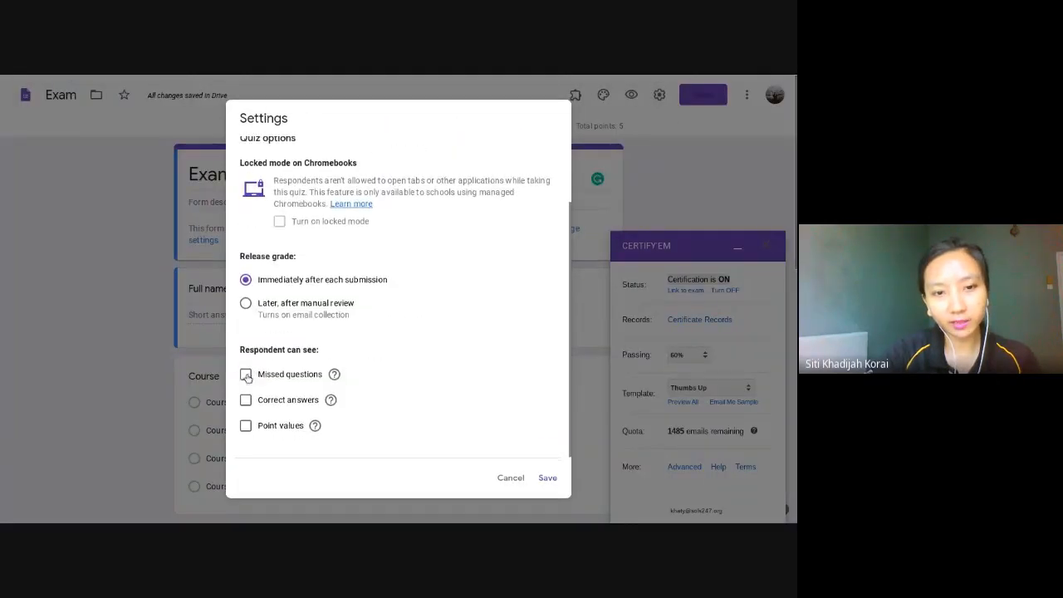
left_click(246, 400)
left_click(246, 425)
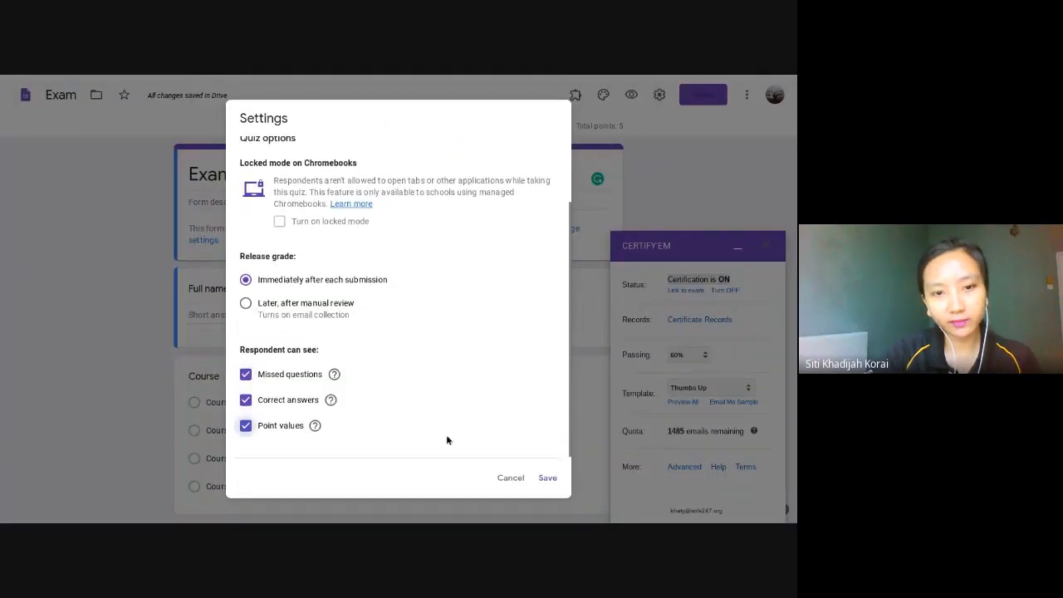
left_click(545, 479)
Open a fresh copy of the live Exam form and close the earlier submission's score page
left_click(631, 94)
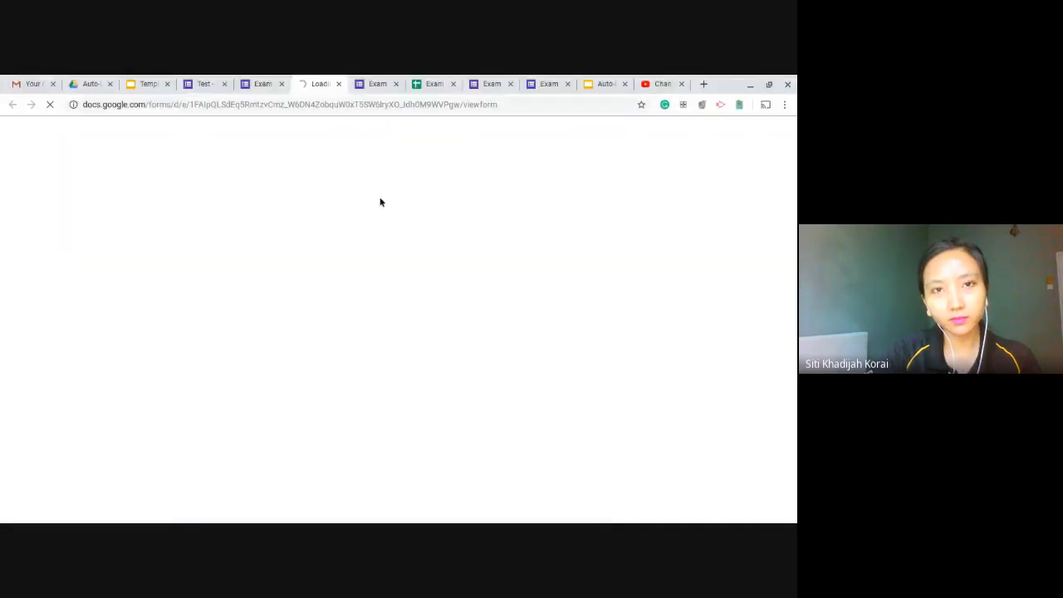
left_click(492, 85)
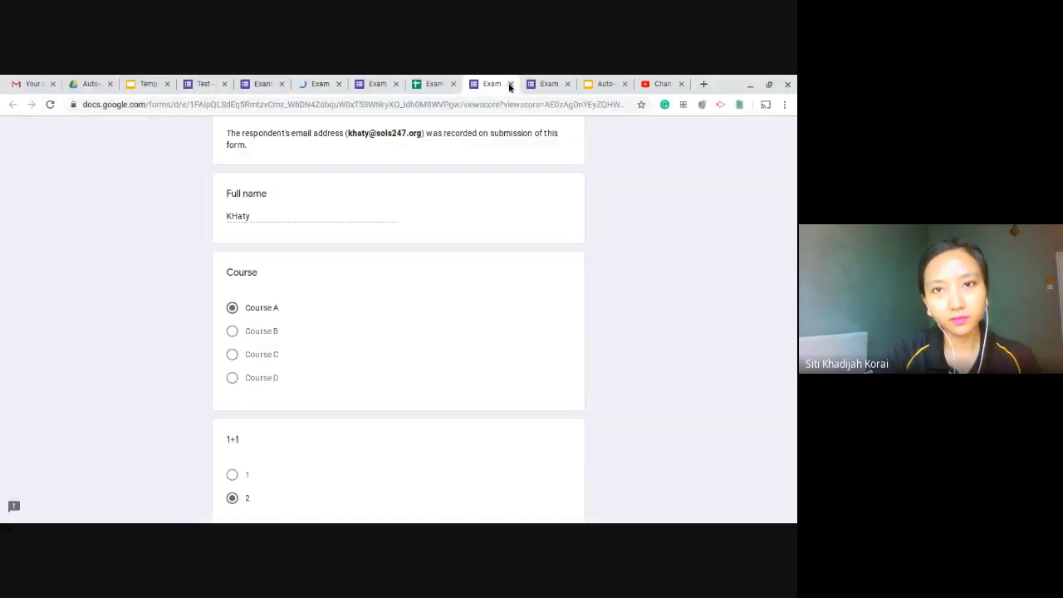
left_click(510, 85)
left_click(318, 79)
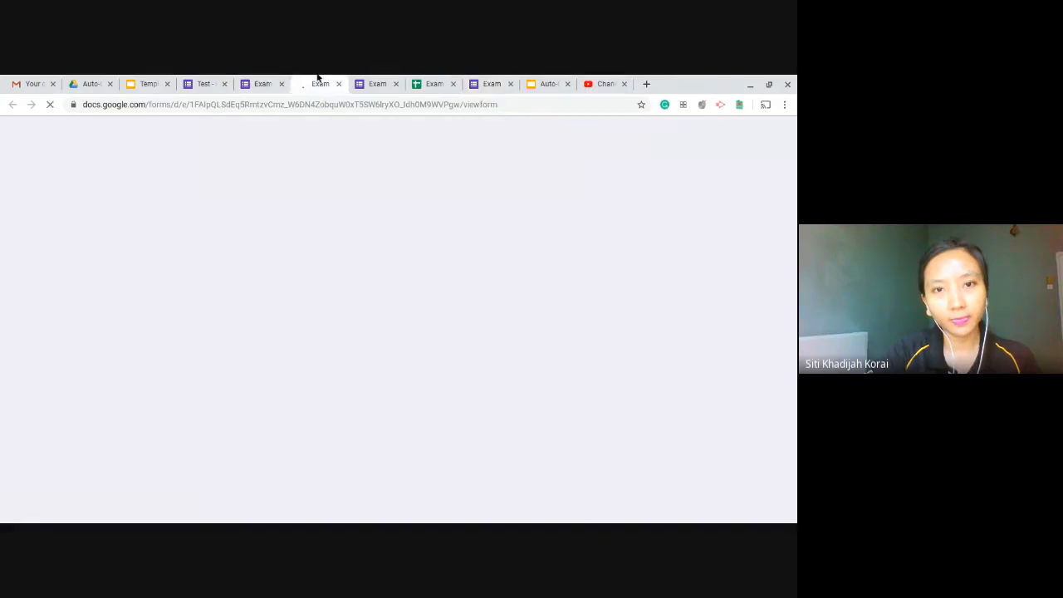
Enter the respondent's full name in the blank Exam form and select Course A
left_click(257, 224)
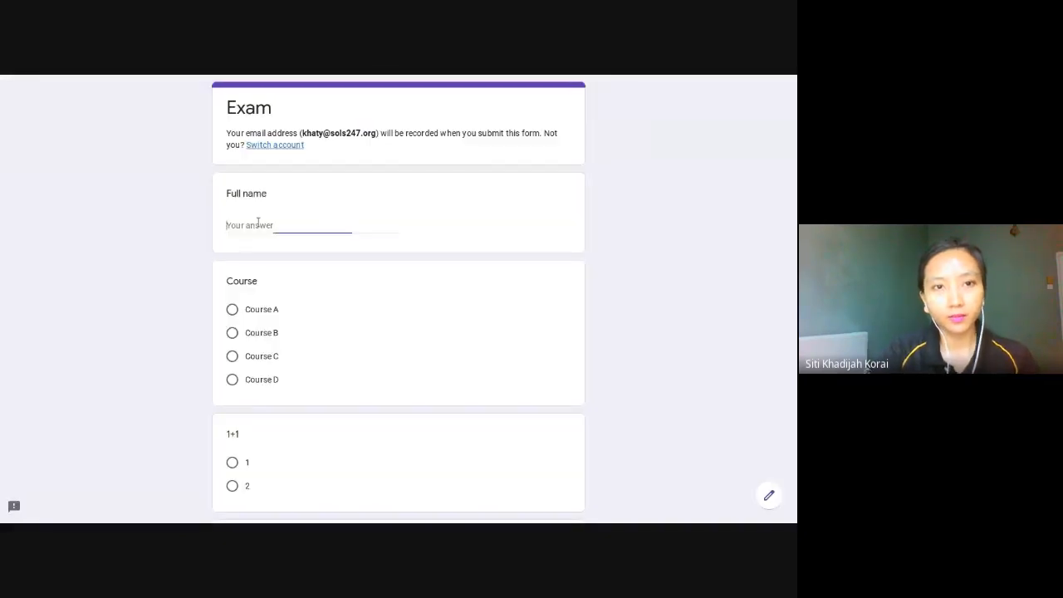
type("Khaty")
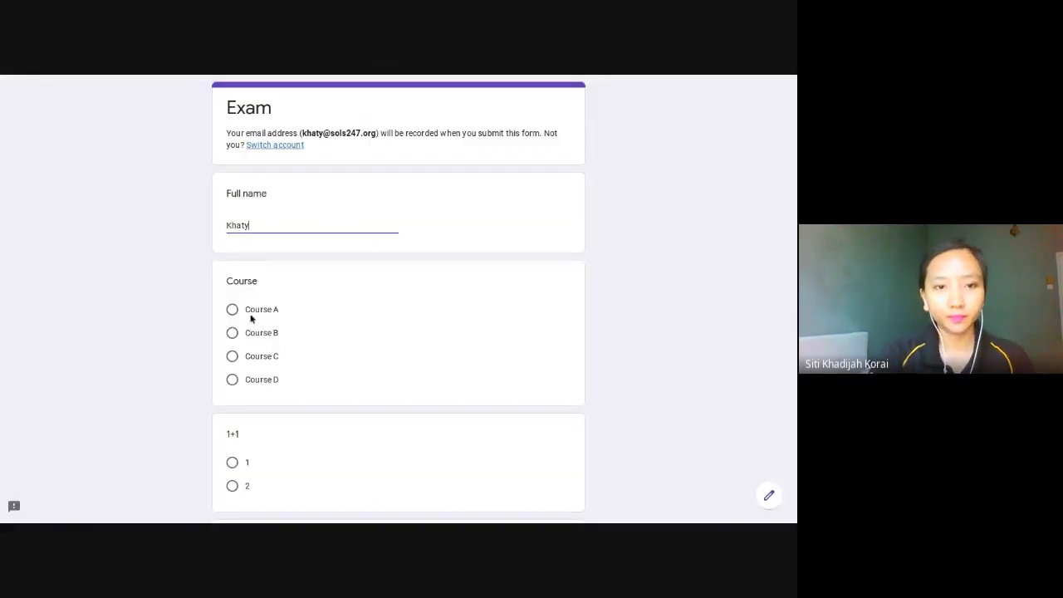
left_click(233, 309)
Complete the new attempt with 1 for 1+1, 2-1, 3-1 and 3-2 and True for 1+1=2, and submit it
left_click(232, 462)
scroll(243, 427, "down", 2)
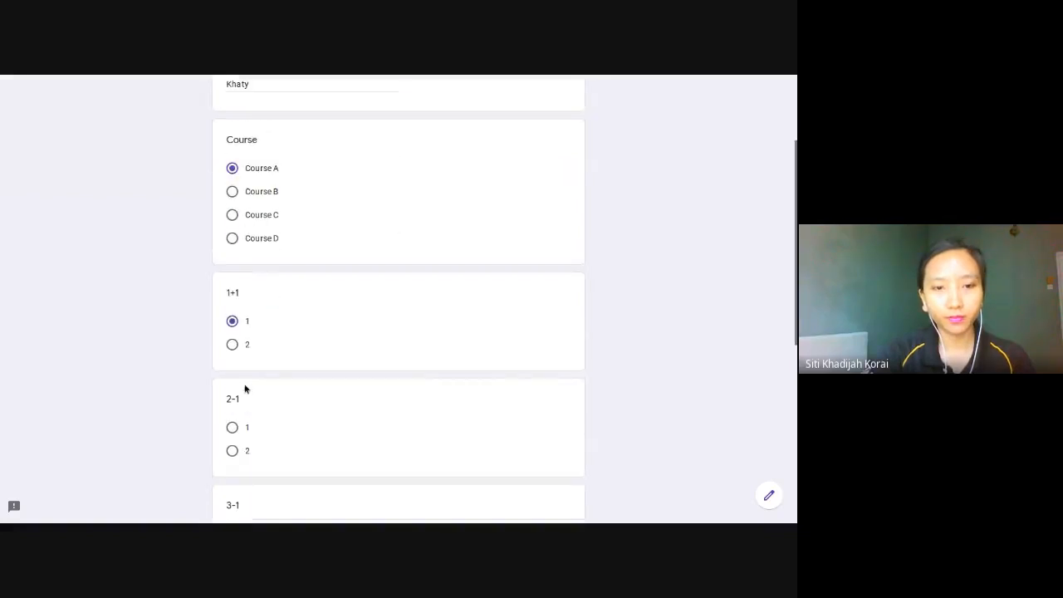
left_click(232, 427)
scroll(239, 415, "down", 2)
left_click(232, 338)
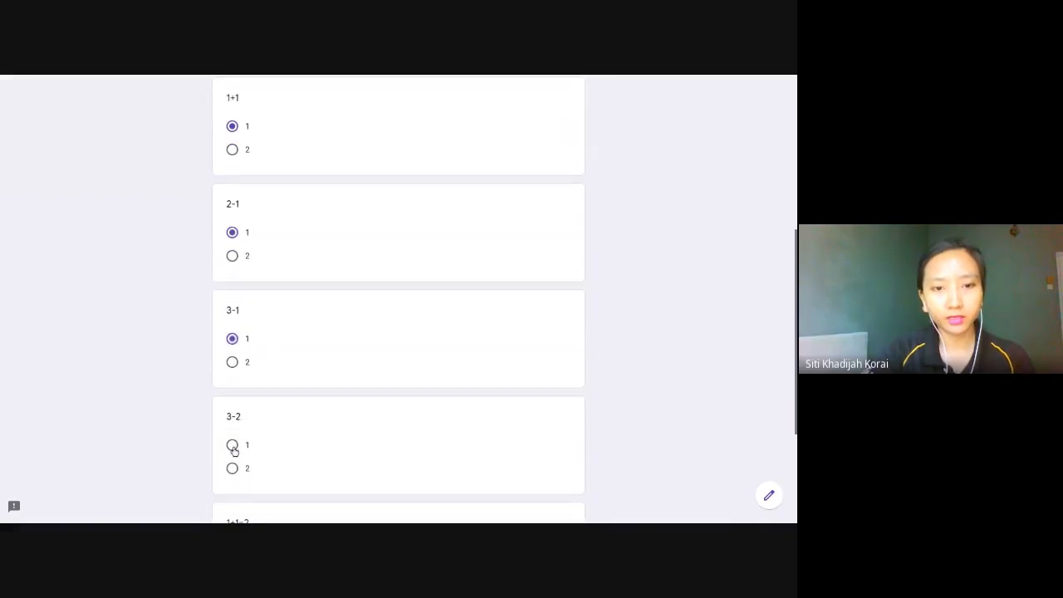
left_click(232, 446)
scroll(233, 450, "down", 2)
left_click(233, 359)
left_click(256, 427)
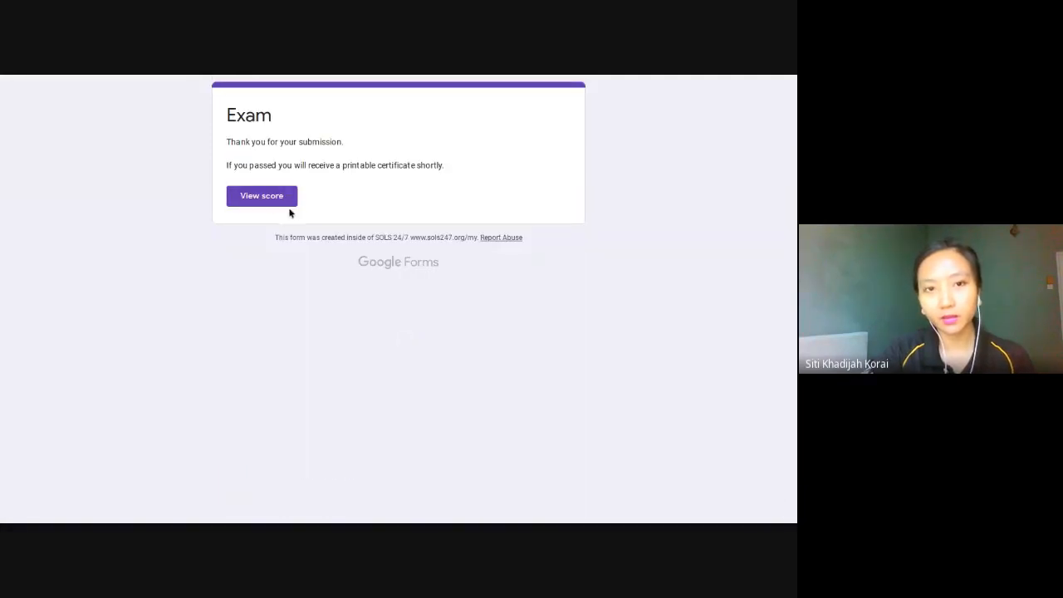
View the score of the submitted Exam attempt and examine how each question from 1+1 to 1+1=2 is marked
left_click(289, 208)
key("F11")
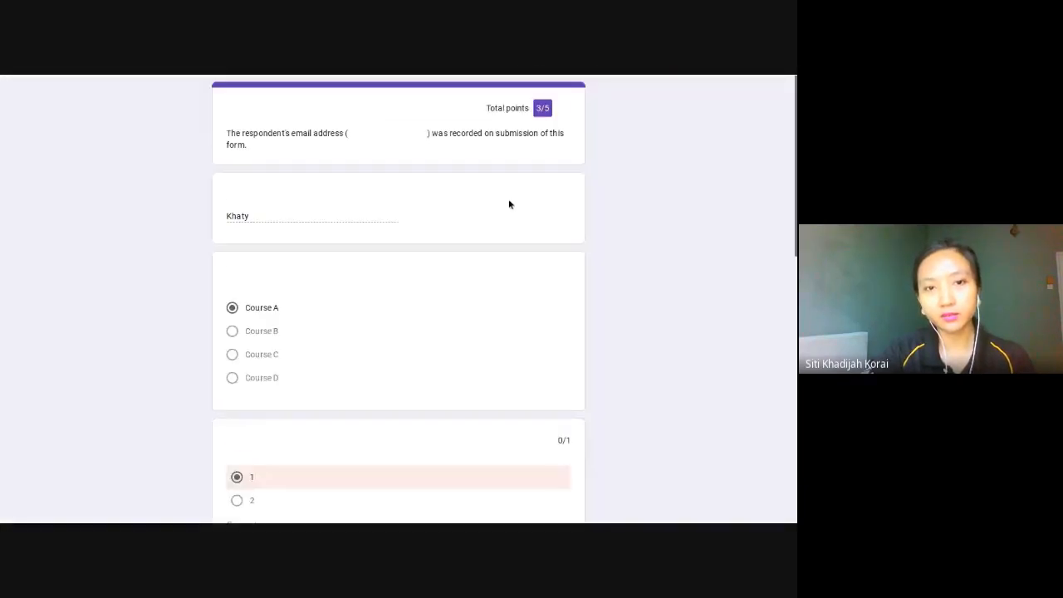
scroll(270, 375, "down", 1)
left_click_drag(240, 398, 256, 397)
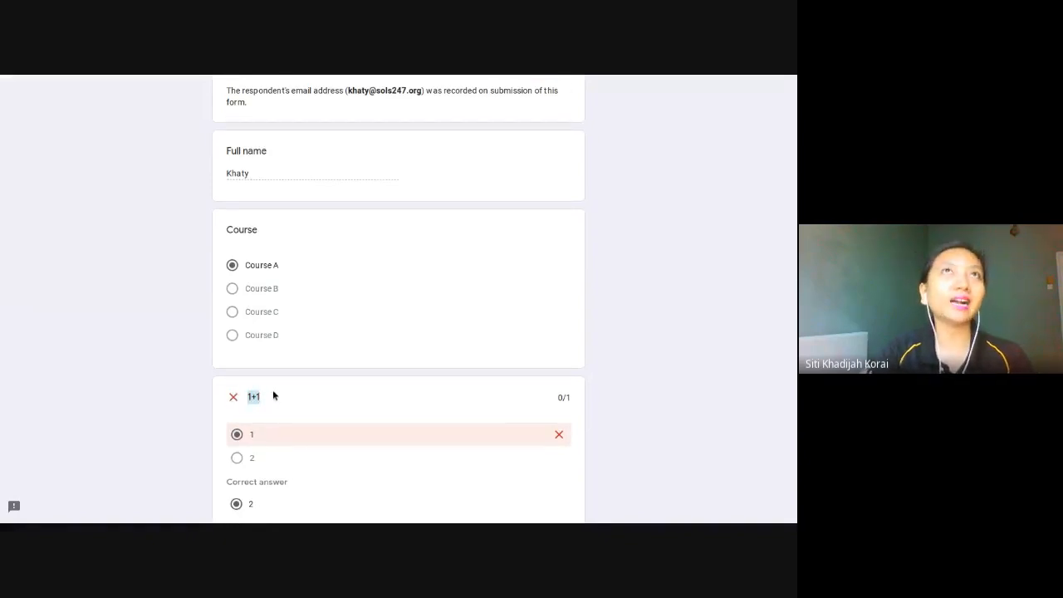
scroll(273, 394, "down", 2)
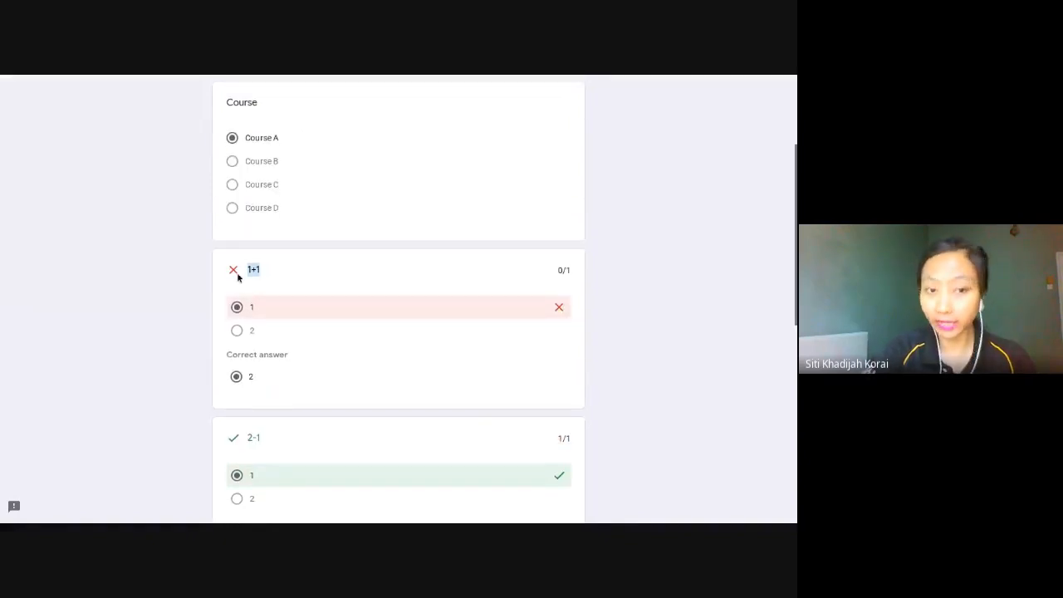
left_click(283, 271)
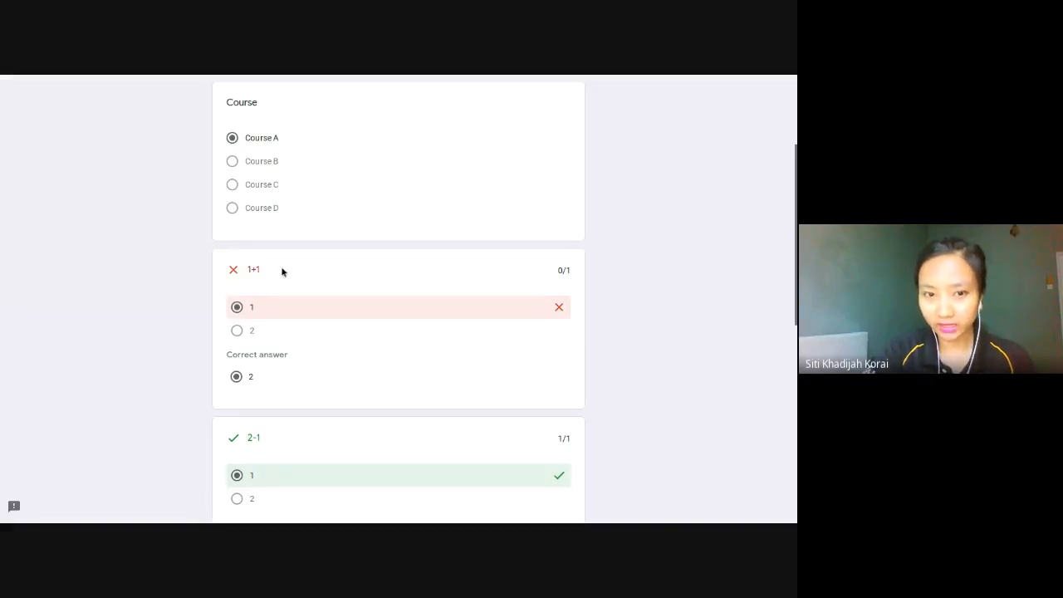
scroll(282, 272, "down", 5)
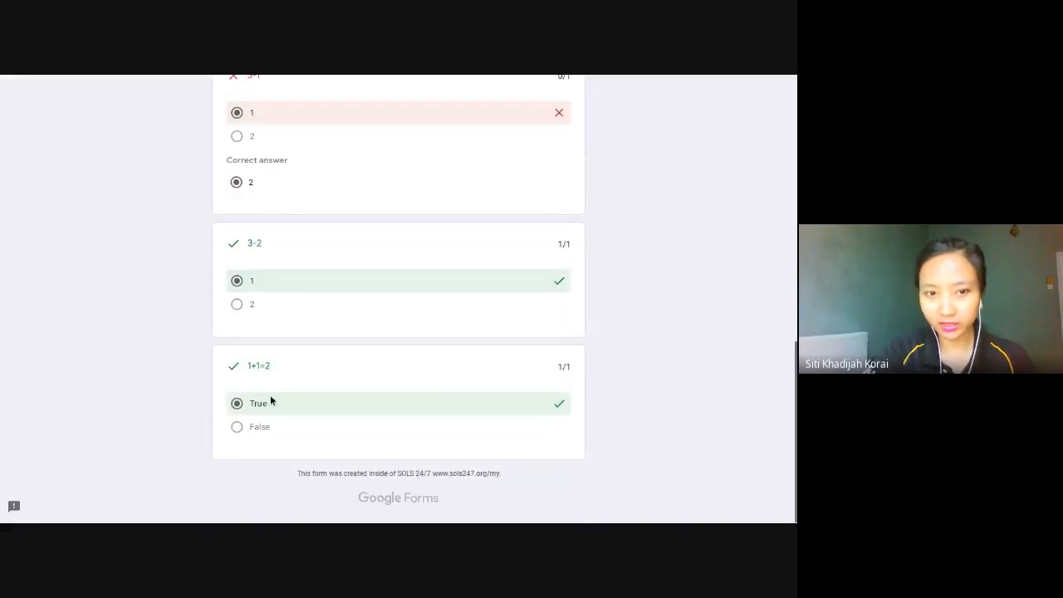
scroll(271, 401, "up", 10)
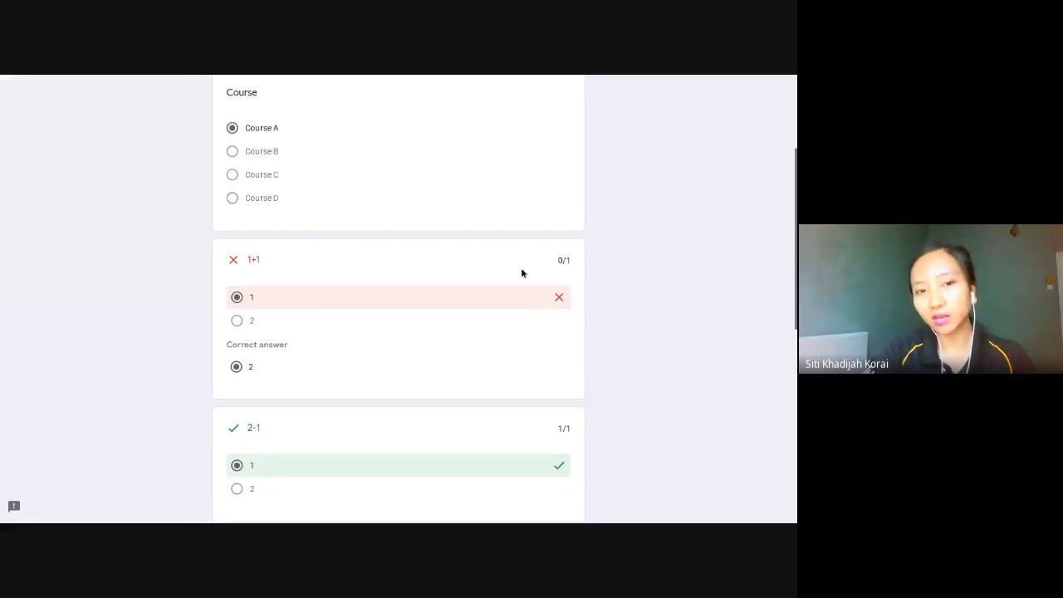
Review the correct answers shown beneath the missed questions 1+1 and 3-1 on the score page
scroll(548, 283, "down", 3)
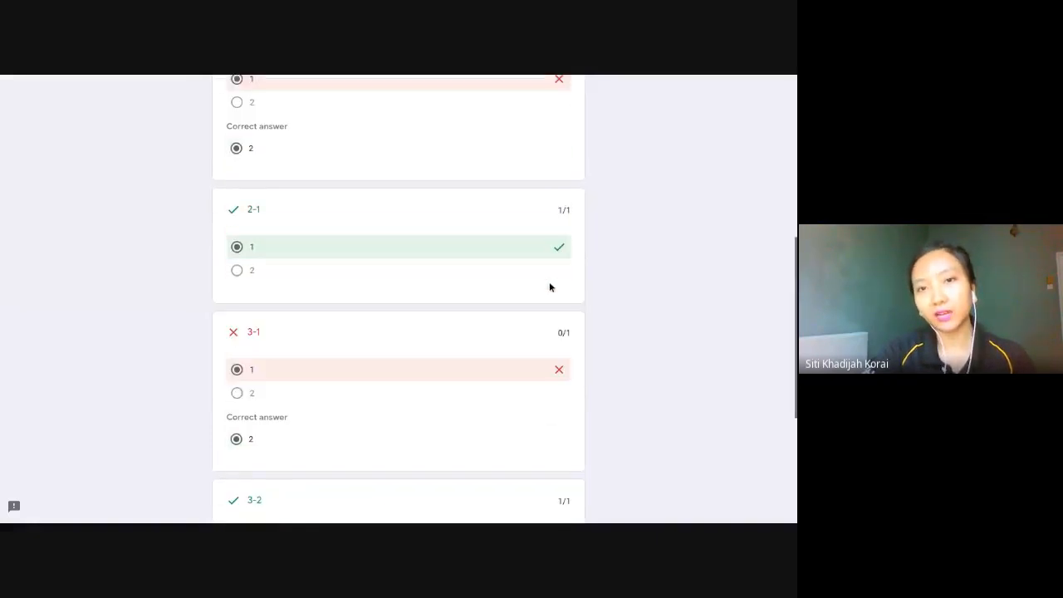
scroll(457, 238, "up", 1)
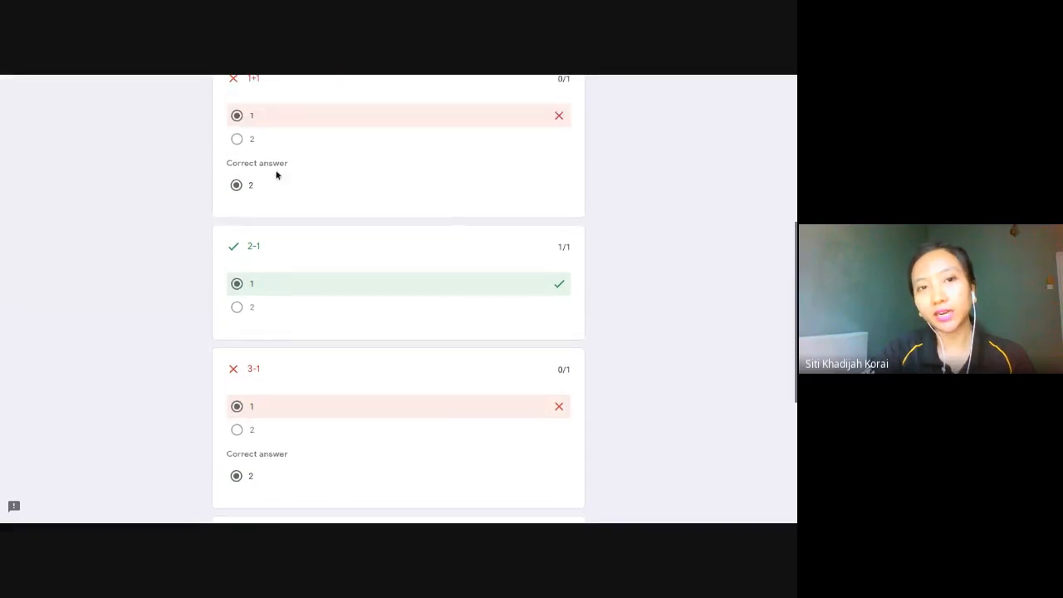
left_click_drag(226, 204, 301, 206)
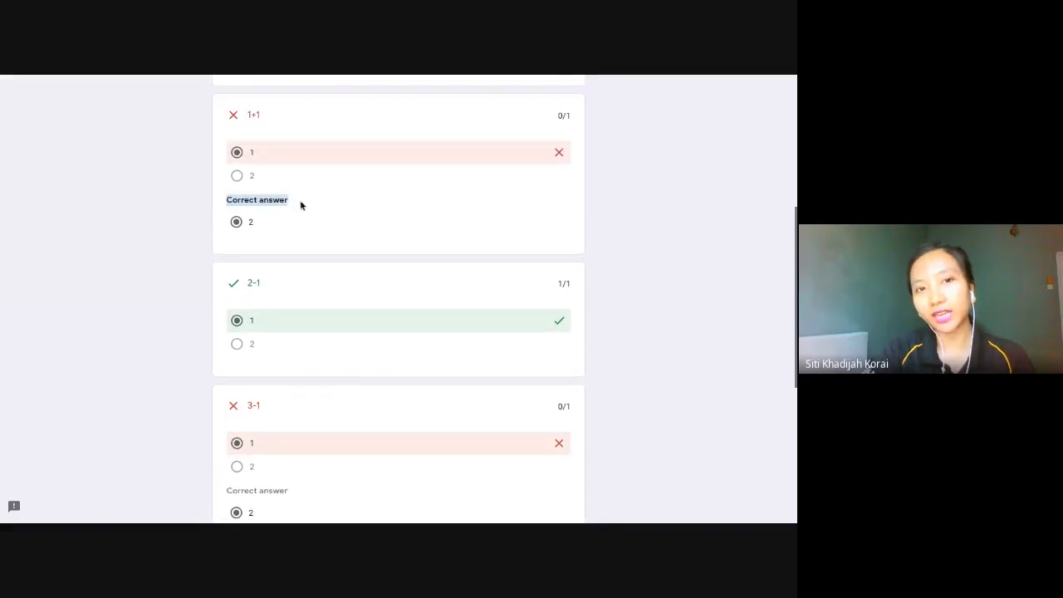
scroll(230, 351, "down", 2)
left_click_drag(232, 363, 273, 401)
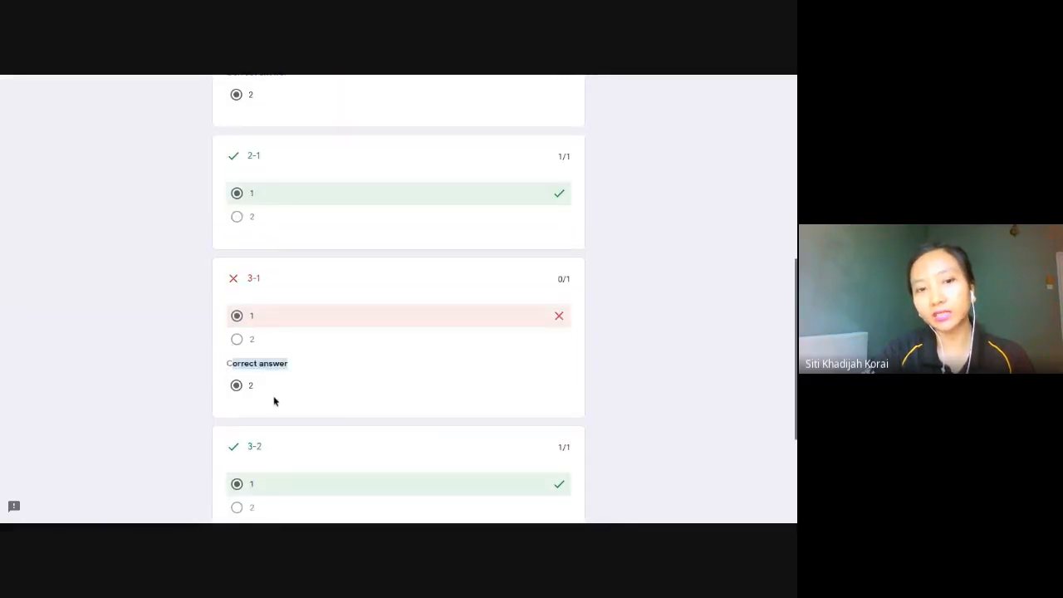
left_click(252, 394)
scroll(360, 285, "up", 5)
scroll(487, 224, "down", 5)
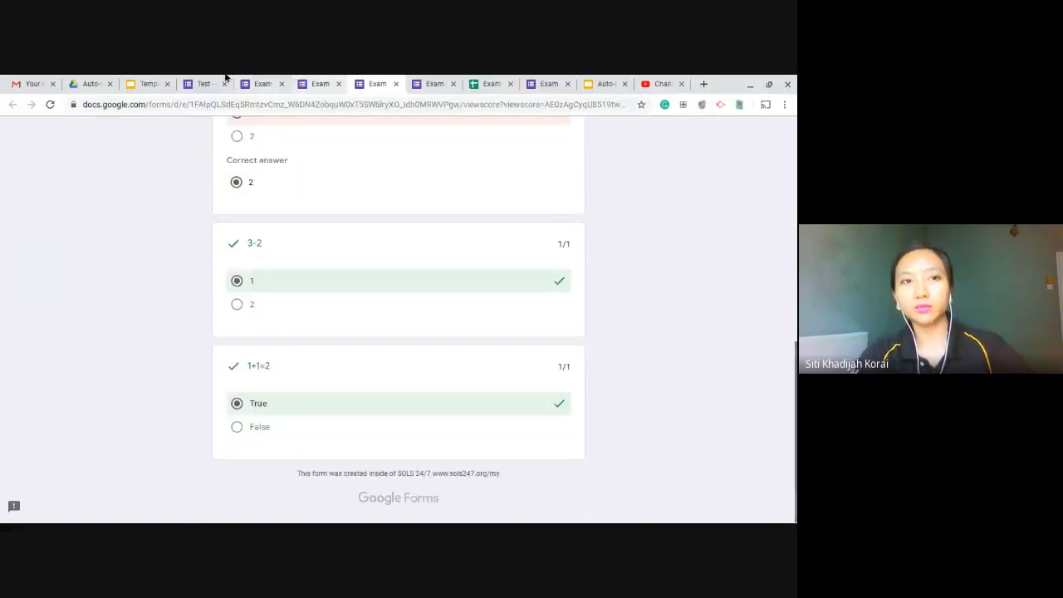
Return to the Exam form editor and open its quiz settings at the options for what respondents can see
left_click(320, 84)
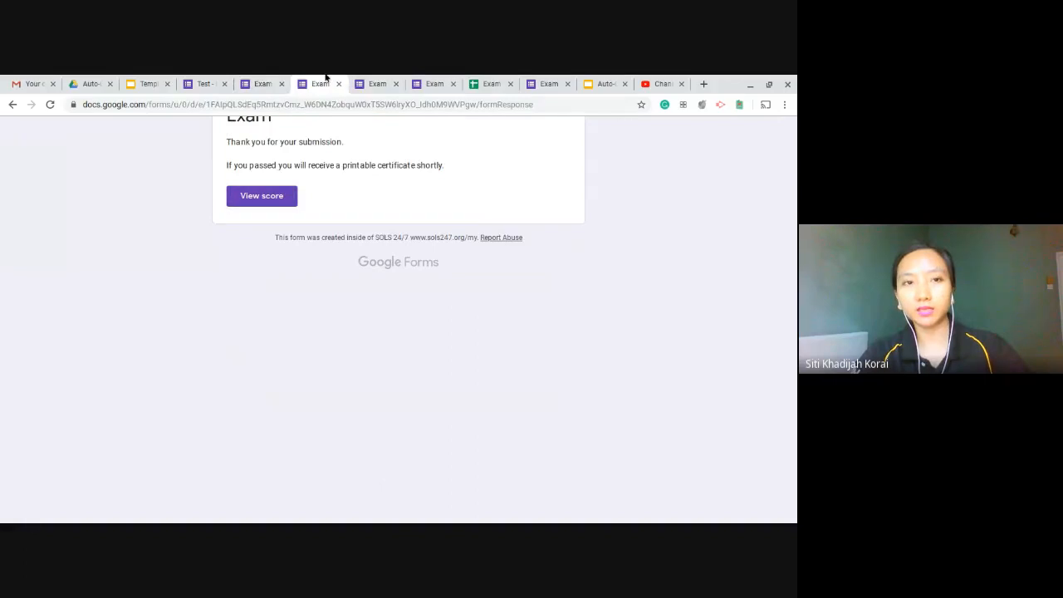
left_click(262, 84)
left_click(658, 94)
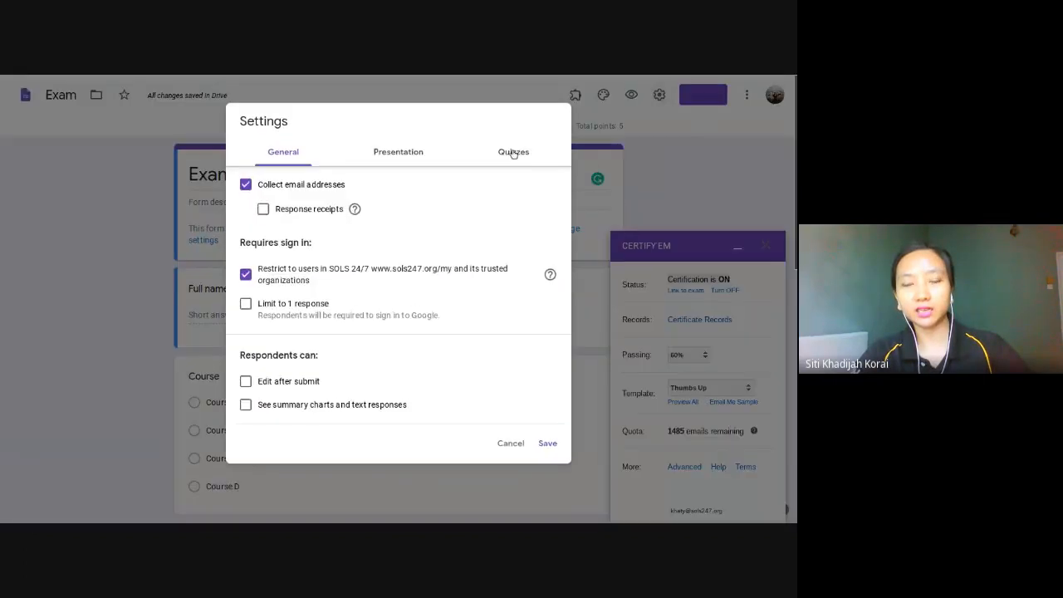
left_click(512, 144)
scroll(373, 329, "down", 2)
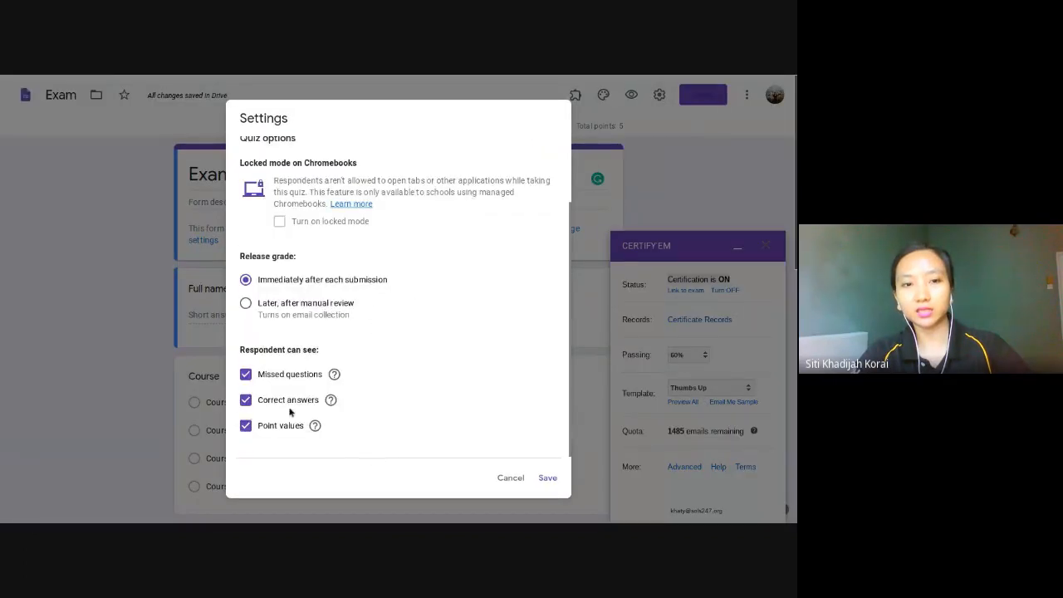